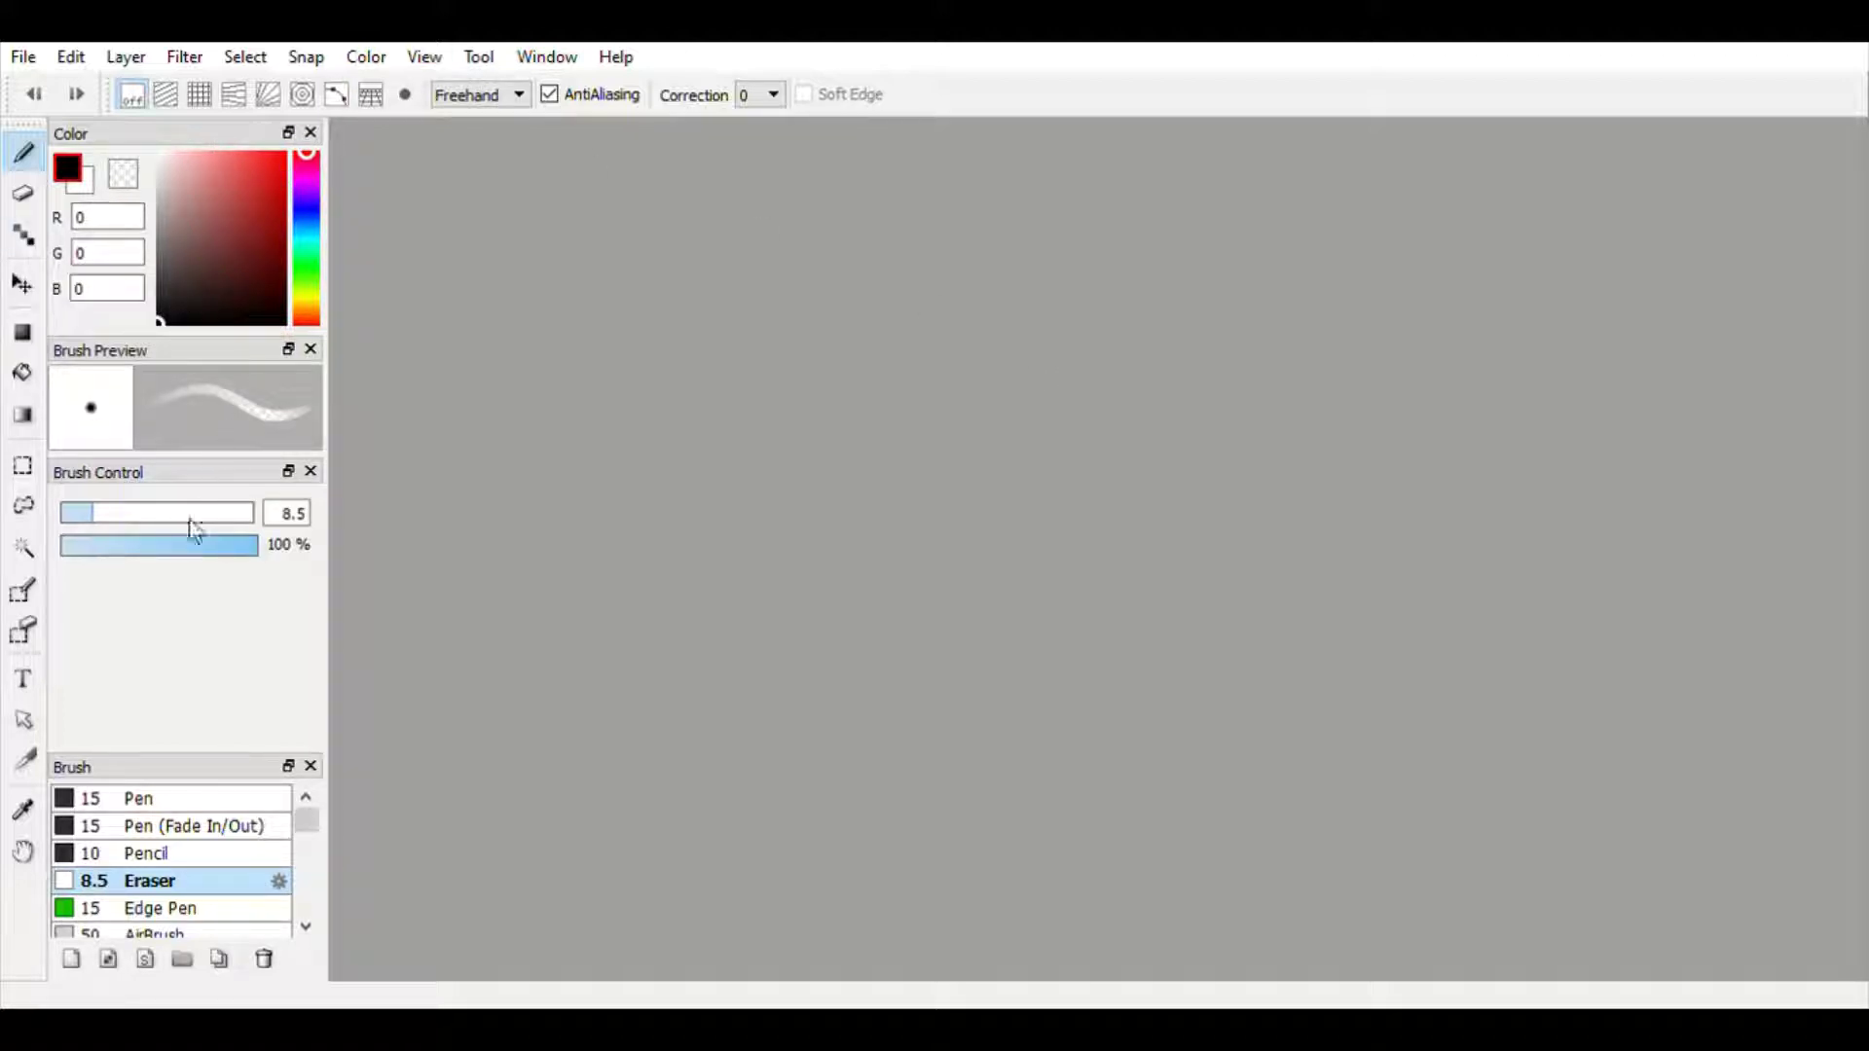
Create a new blank canvas of 1800 × 1200 pixels at 350 dpi, and set the Eraser brush size to 44.
mouse_move(321, 832)
left_mouse_down()
mouse_move(336, 915)
mouse_move(342, 786)
left_mouse_up()
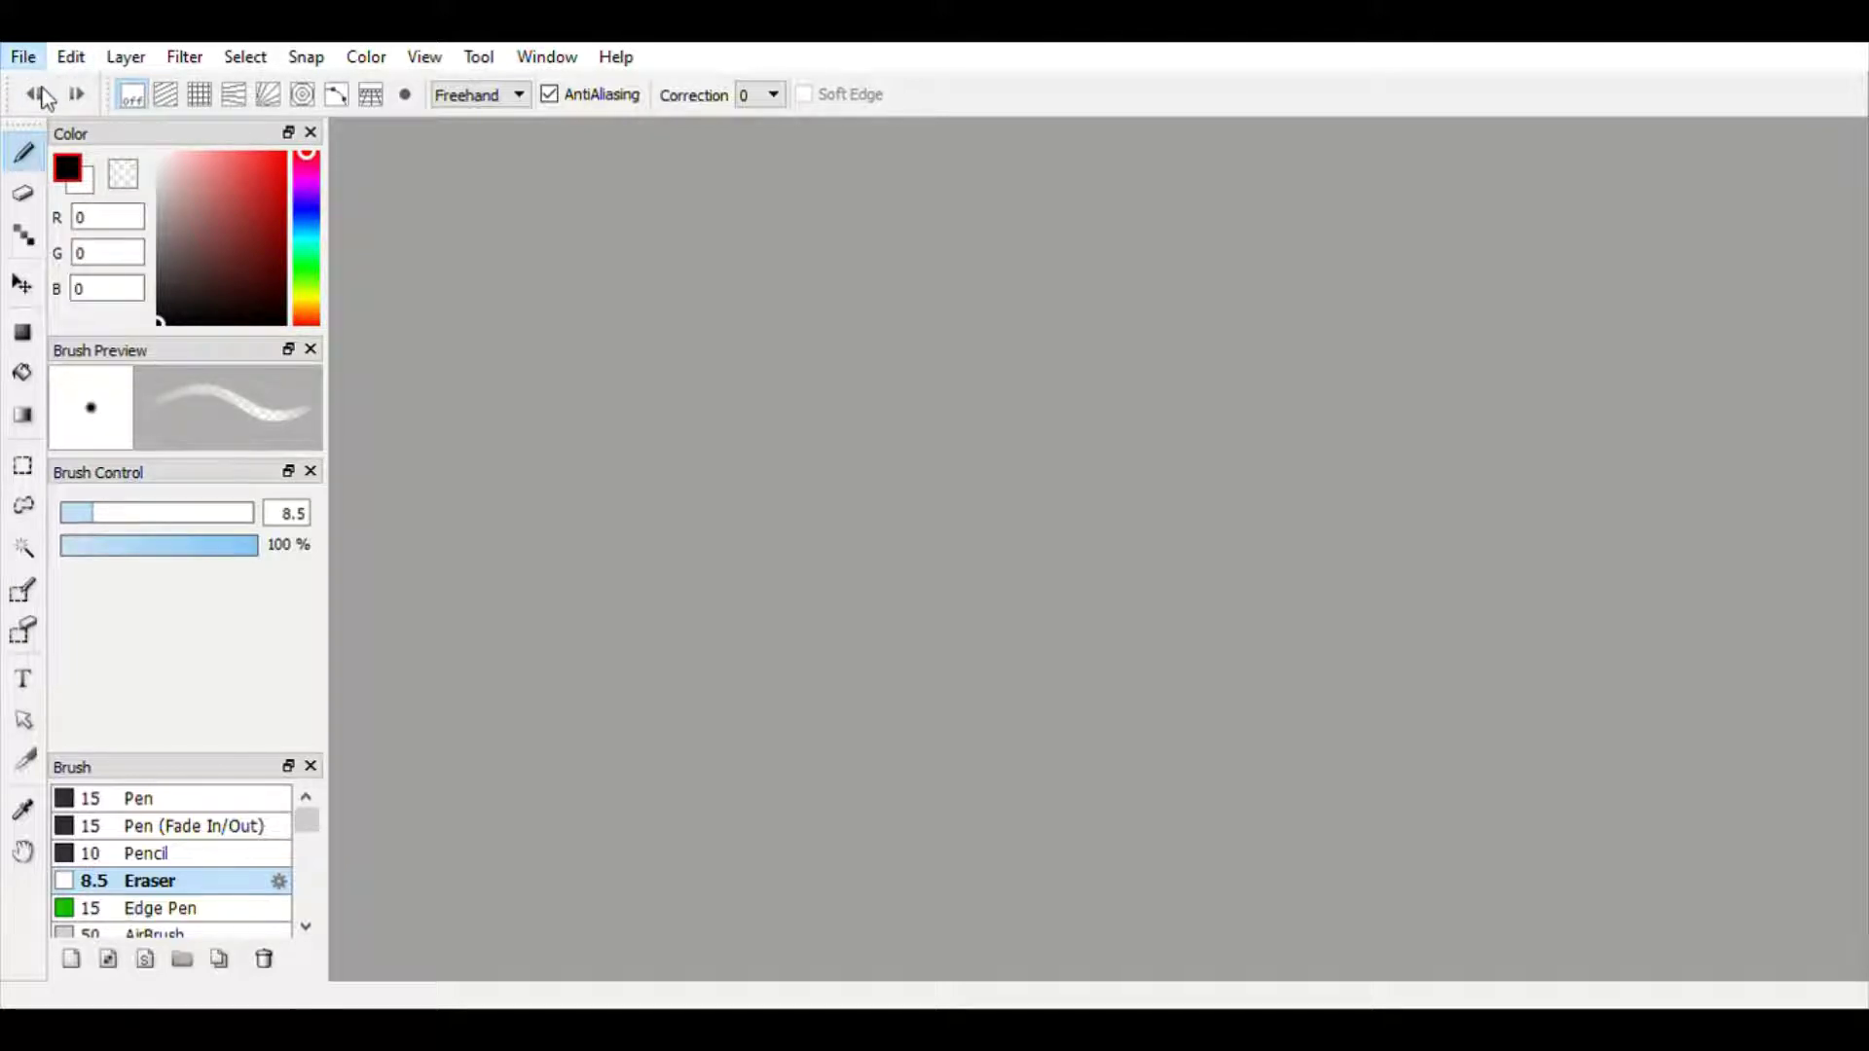
left_click(1004, 857)
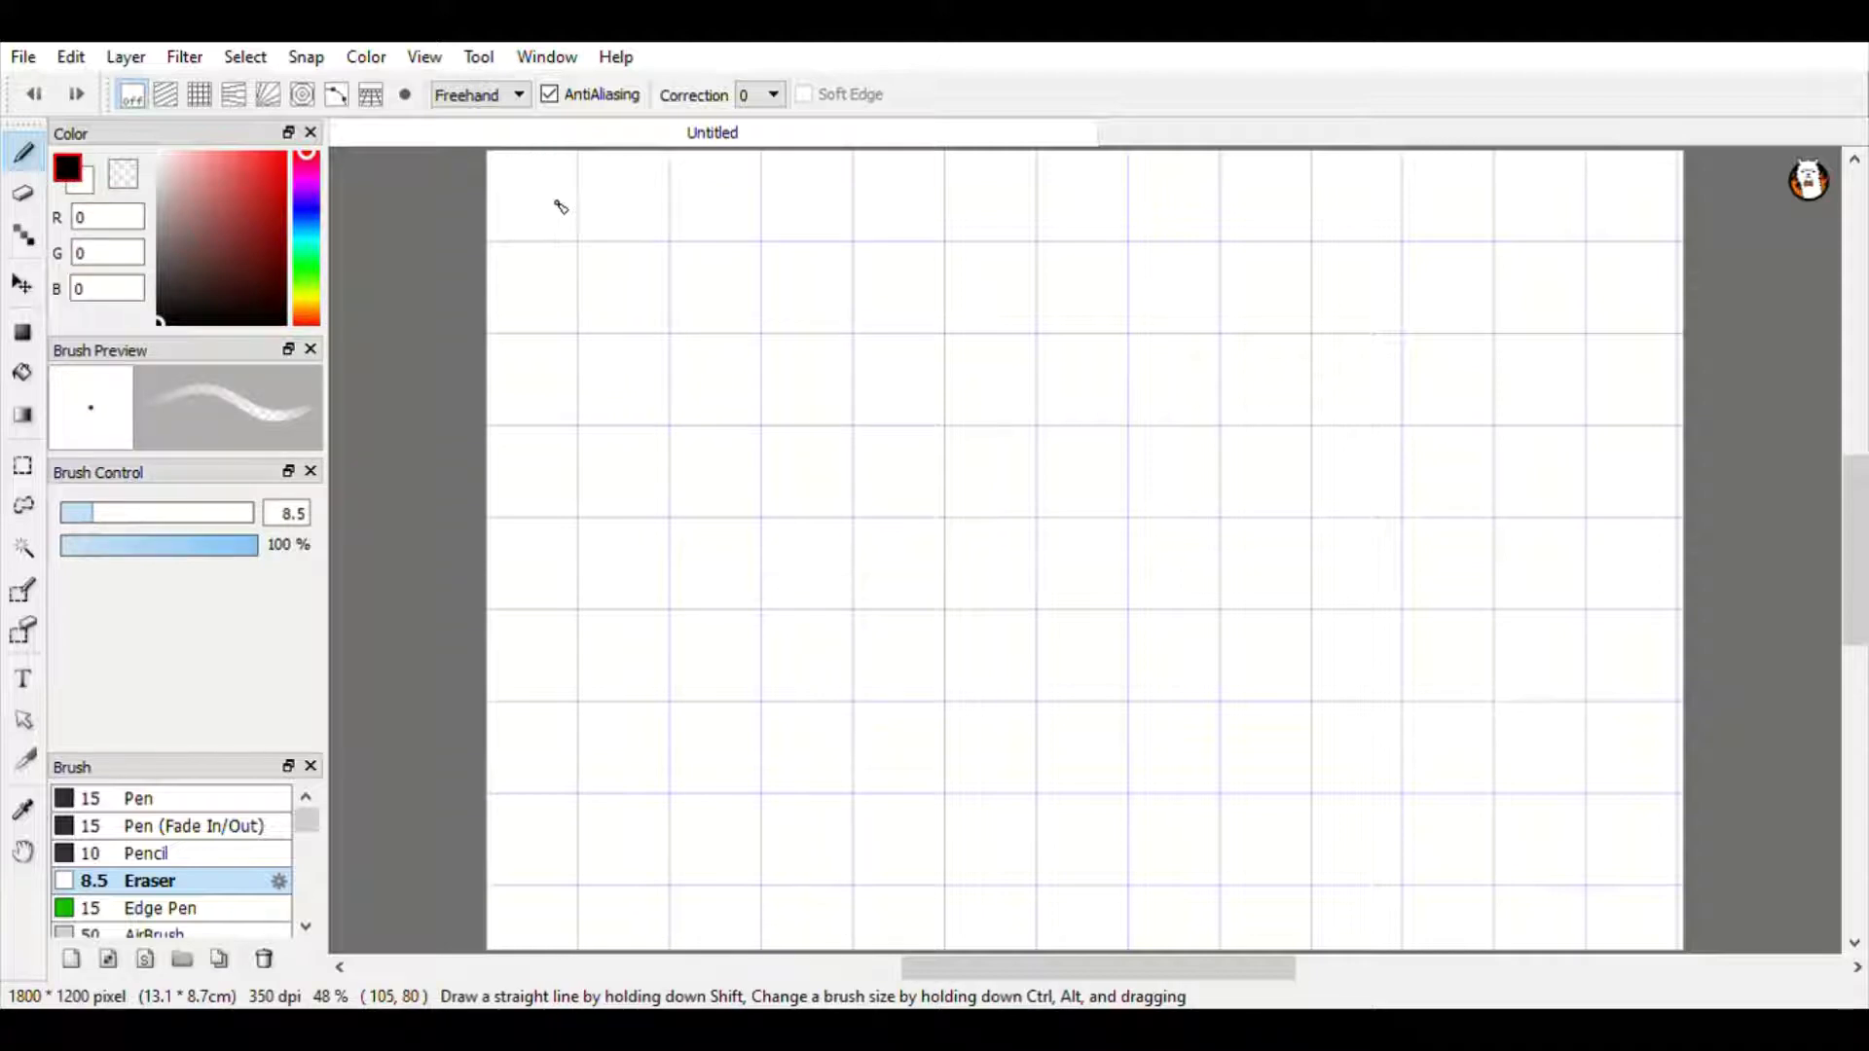
left_click(195, 513)
Draw a black diagonal stroke with the size 15 Pen and a turquoise one (RGB 42, 233, 205) beside it.
left_click(136, 798)
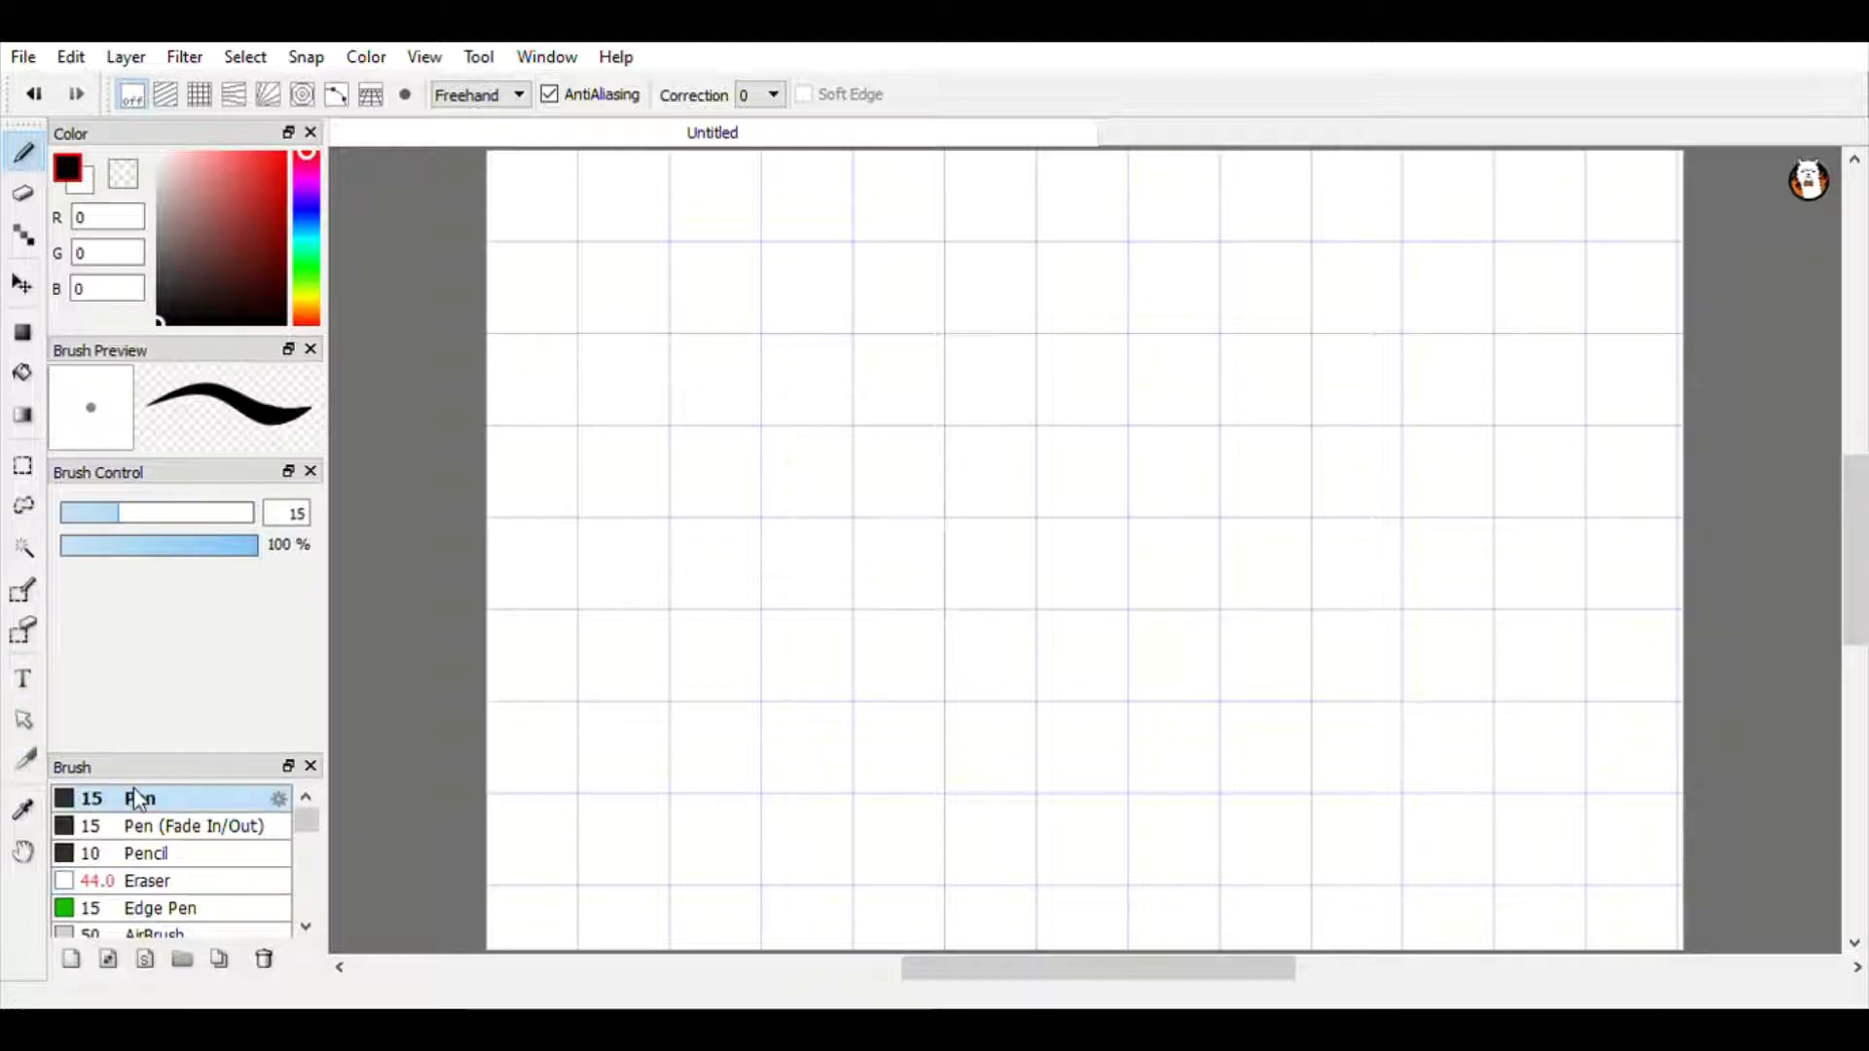
left_click_drag(596, 229, 657, 430)
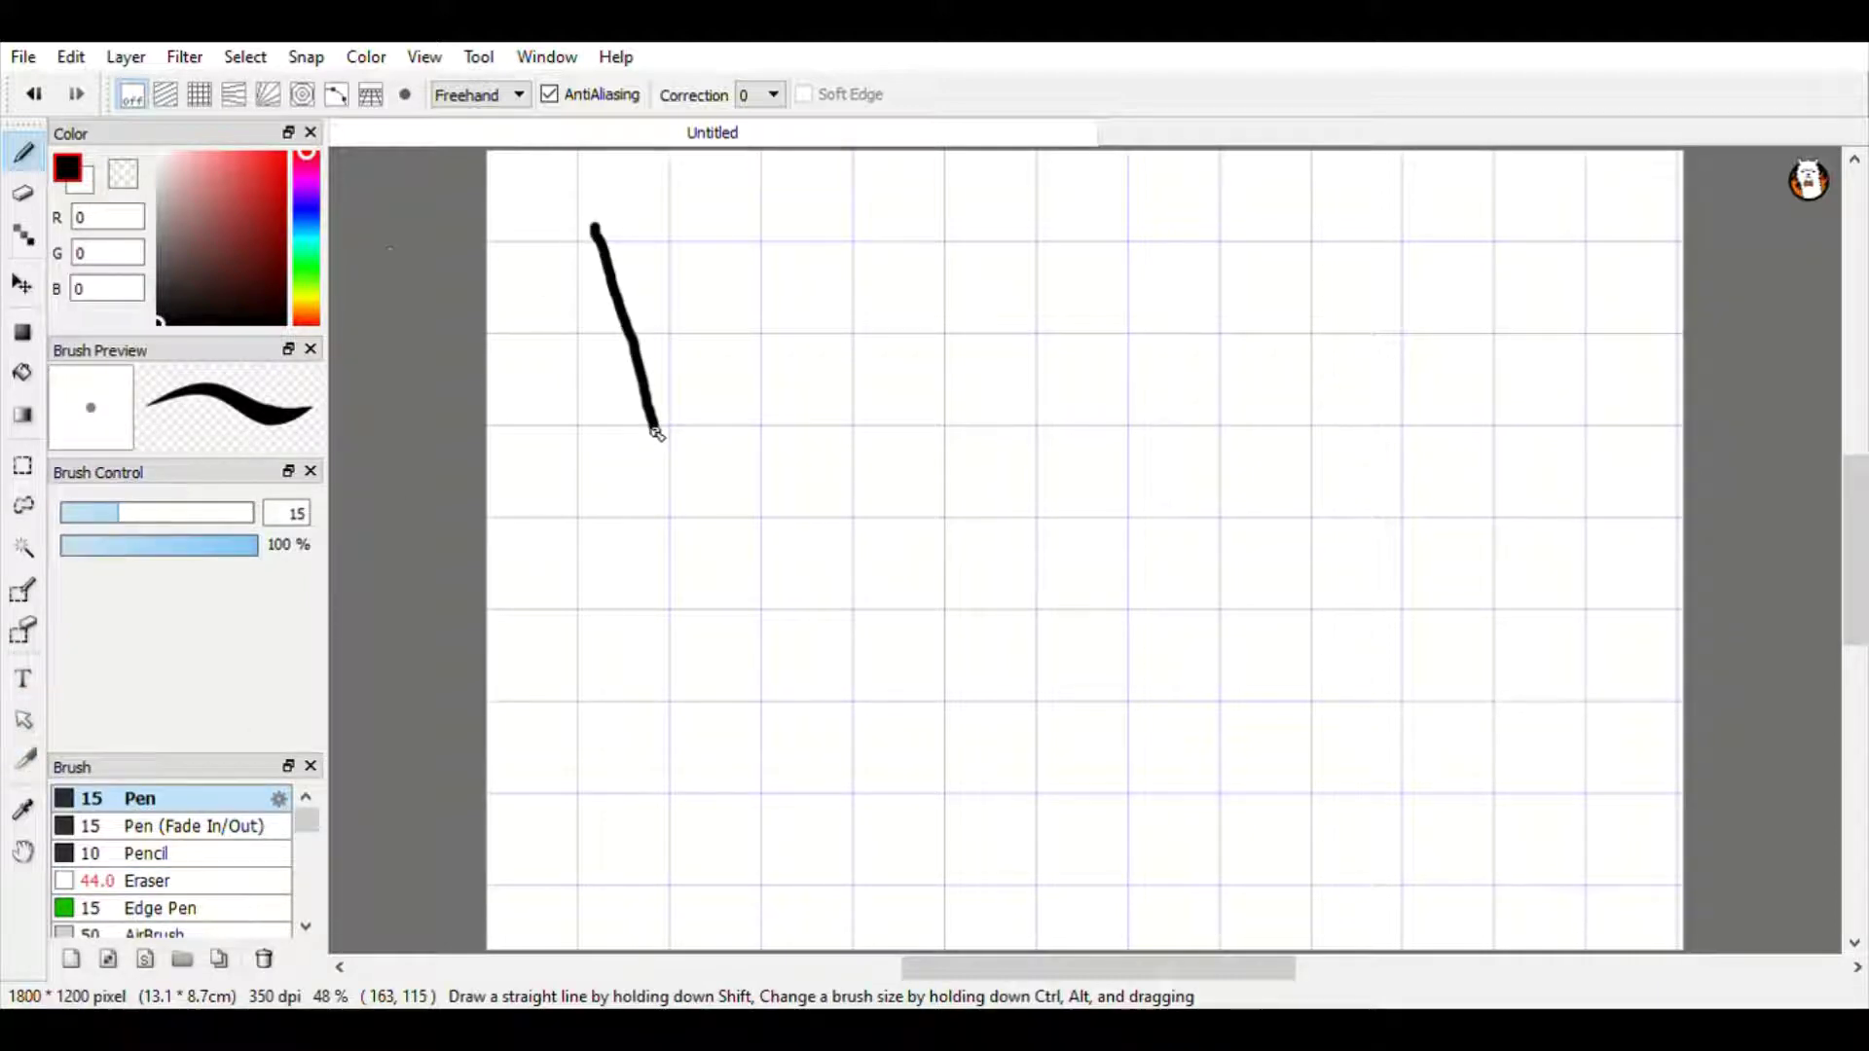
left_click(94, 195)
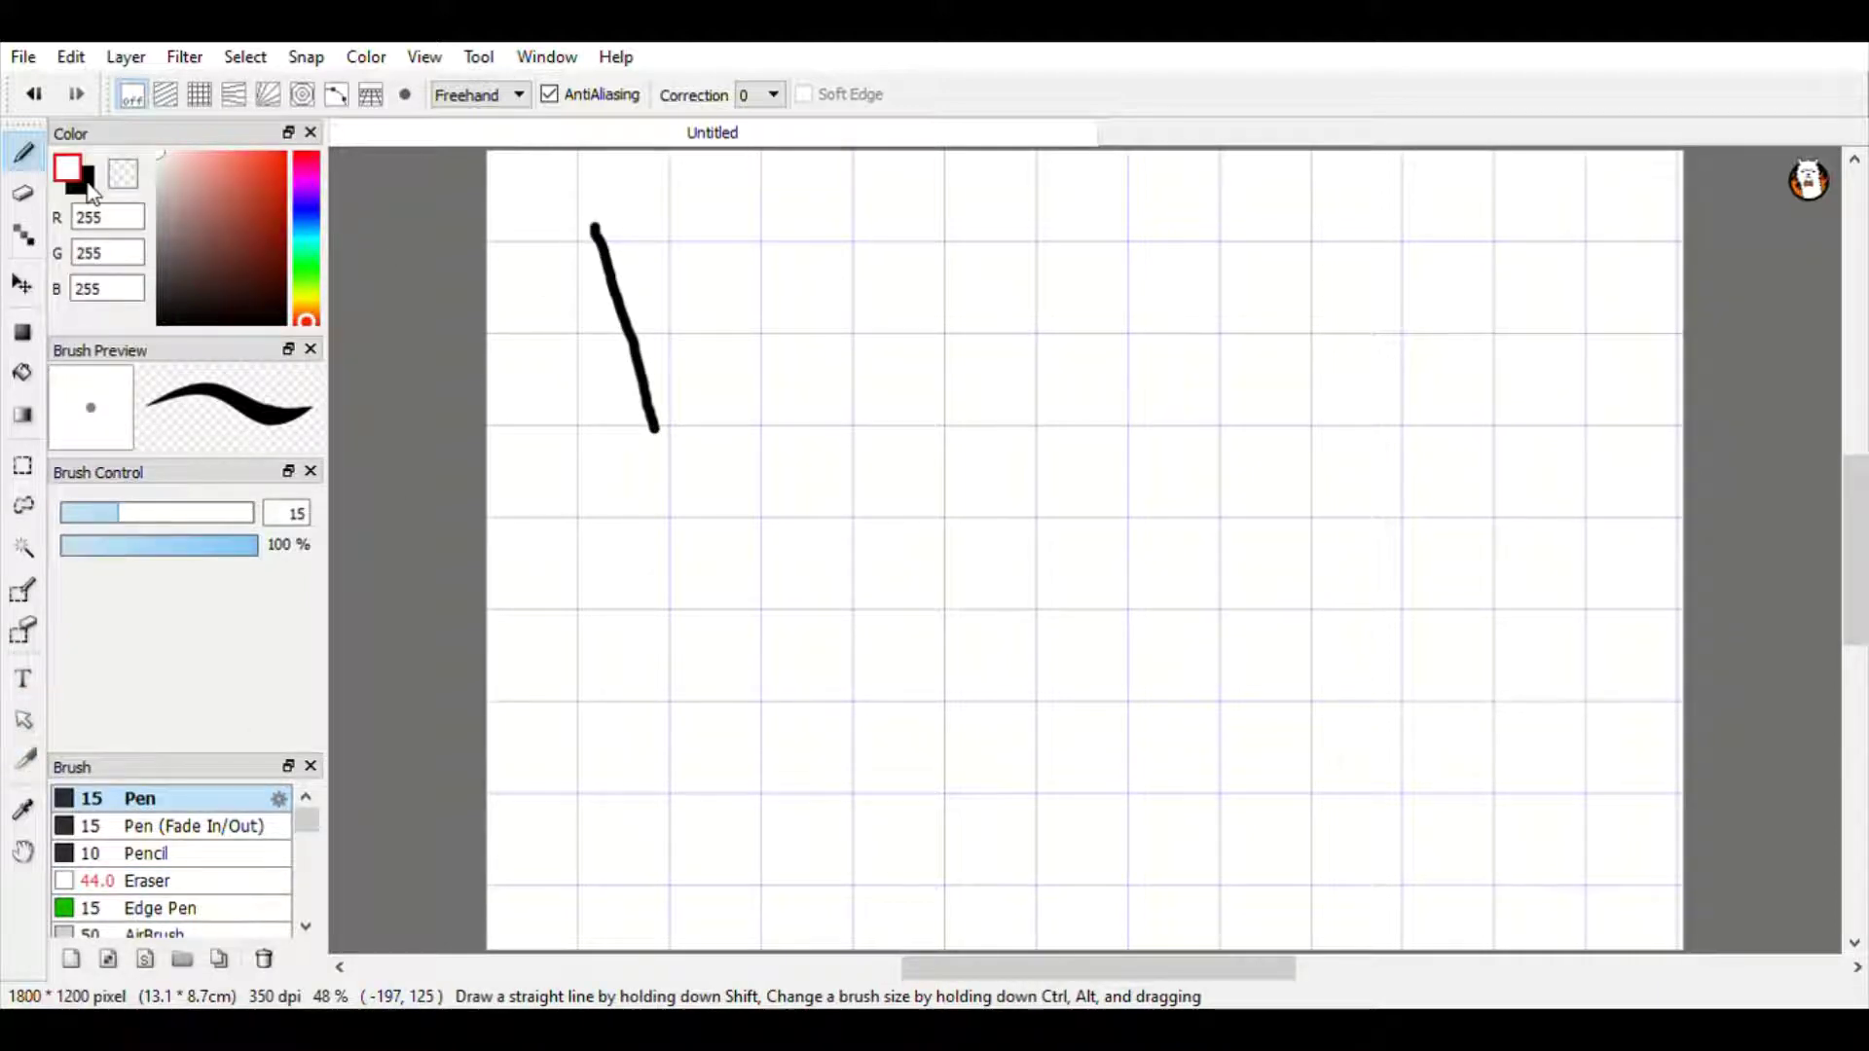
left_click(304, 242)
left_click(263, 166)
left_click_drag(762, 195, 817, 447)
Add a short black stroke and a short turquoise stroke near the tops of the long ones, swapping the foreground and background colors.
left_click(85, 195)
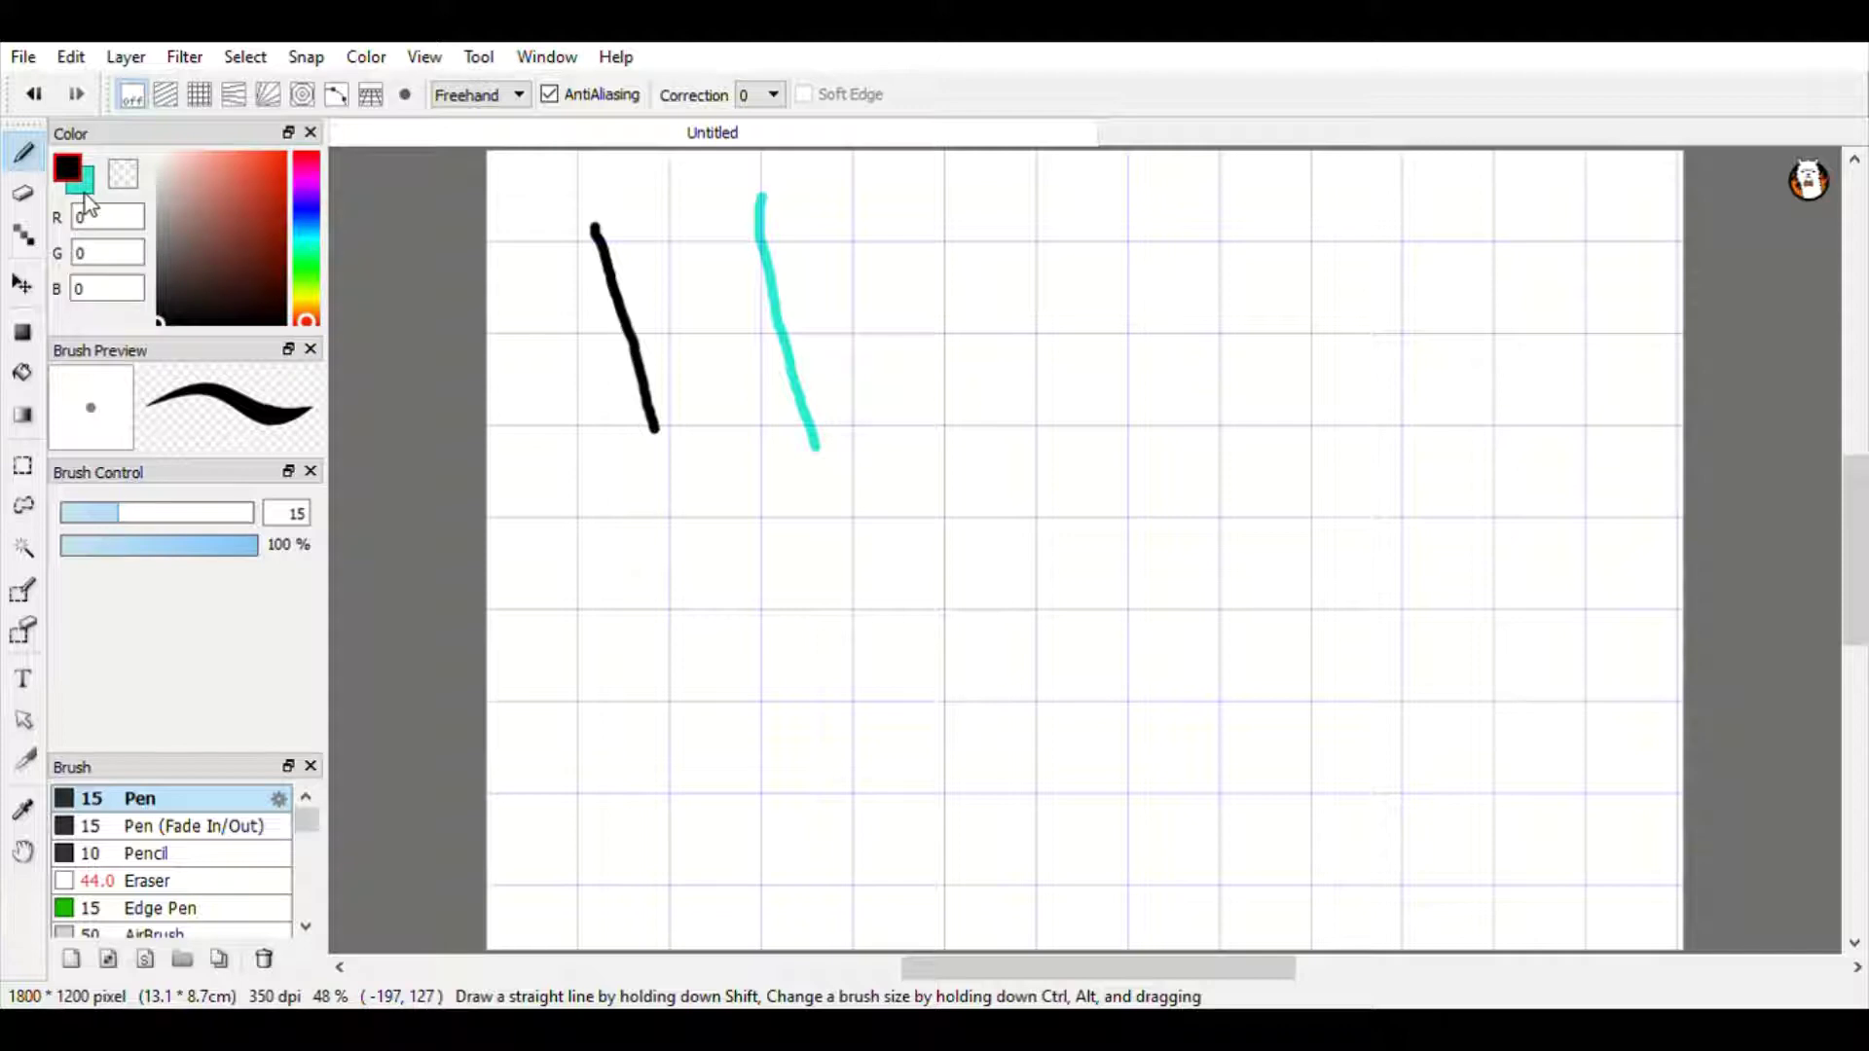
left_click_drag(626, 190, 678, 292)
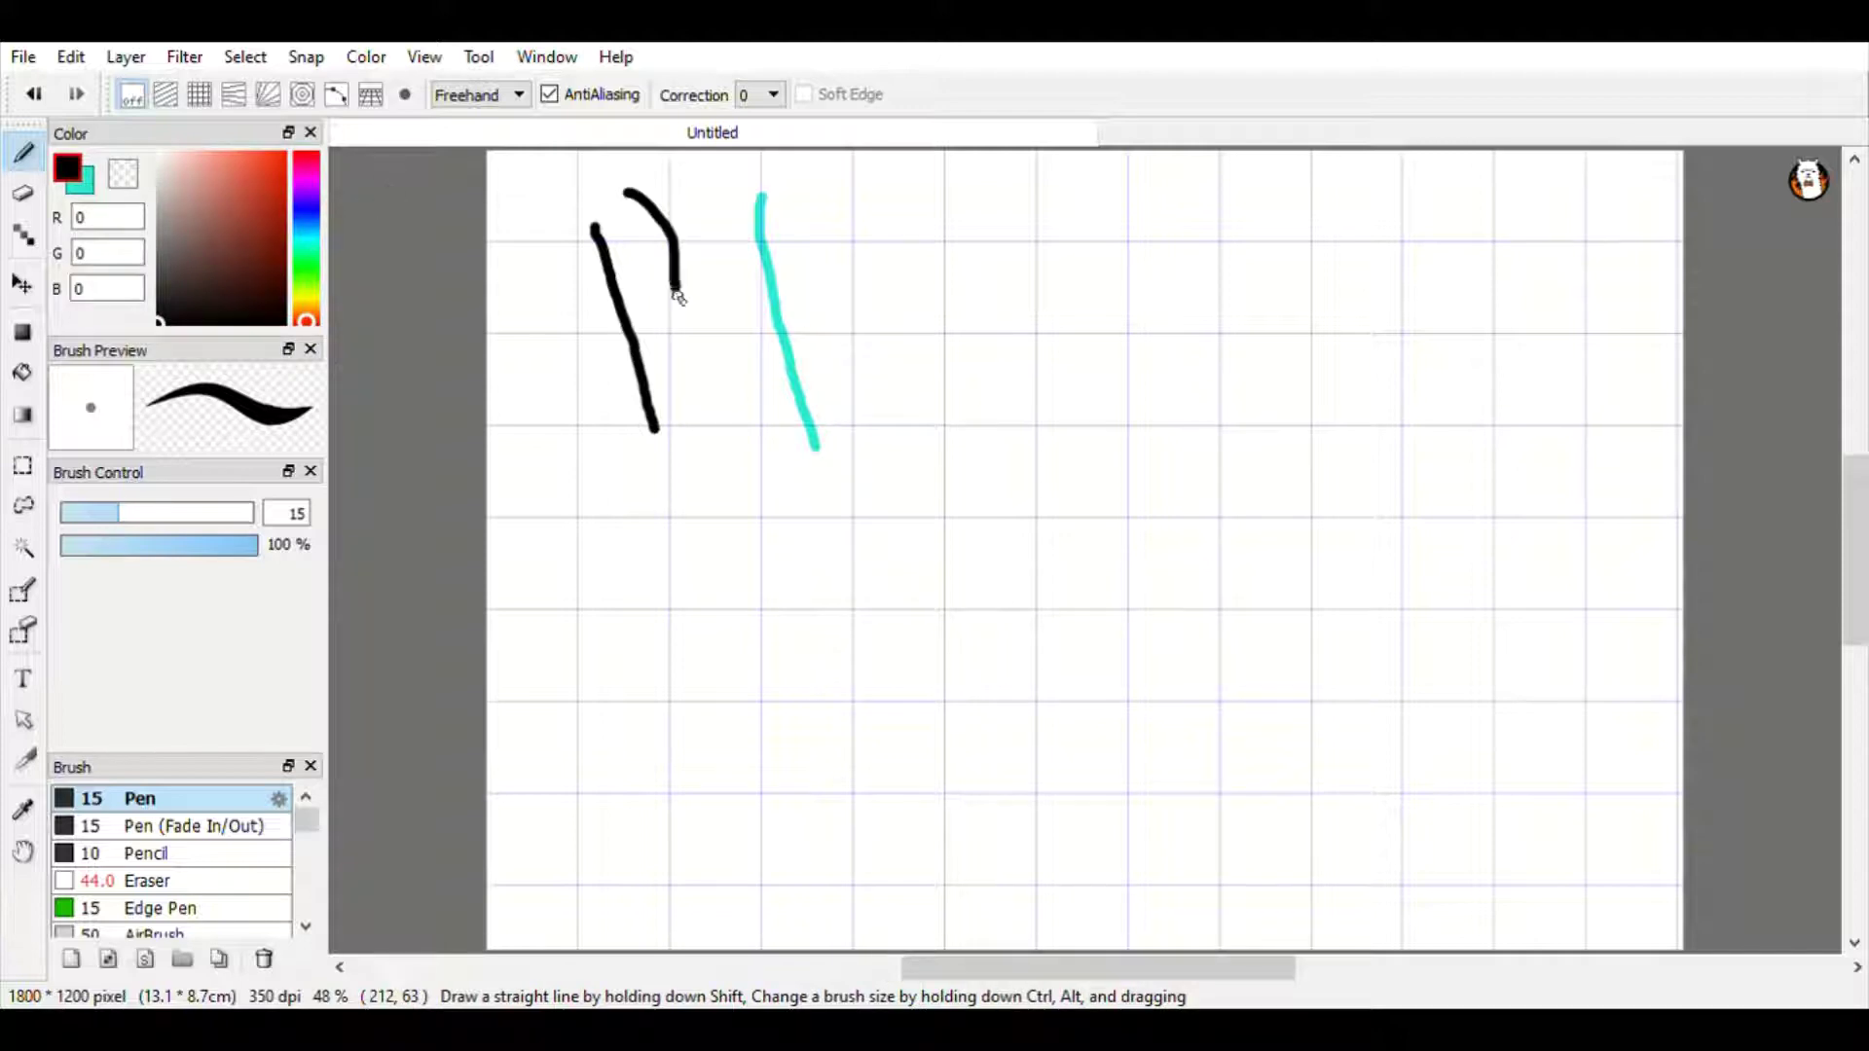
left_click(98, 187)
left_click_drag(715, 177, 760, 268)
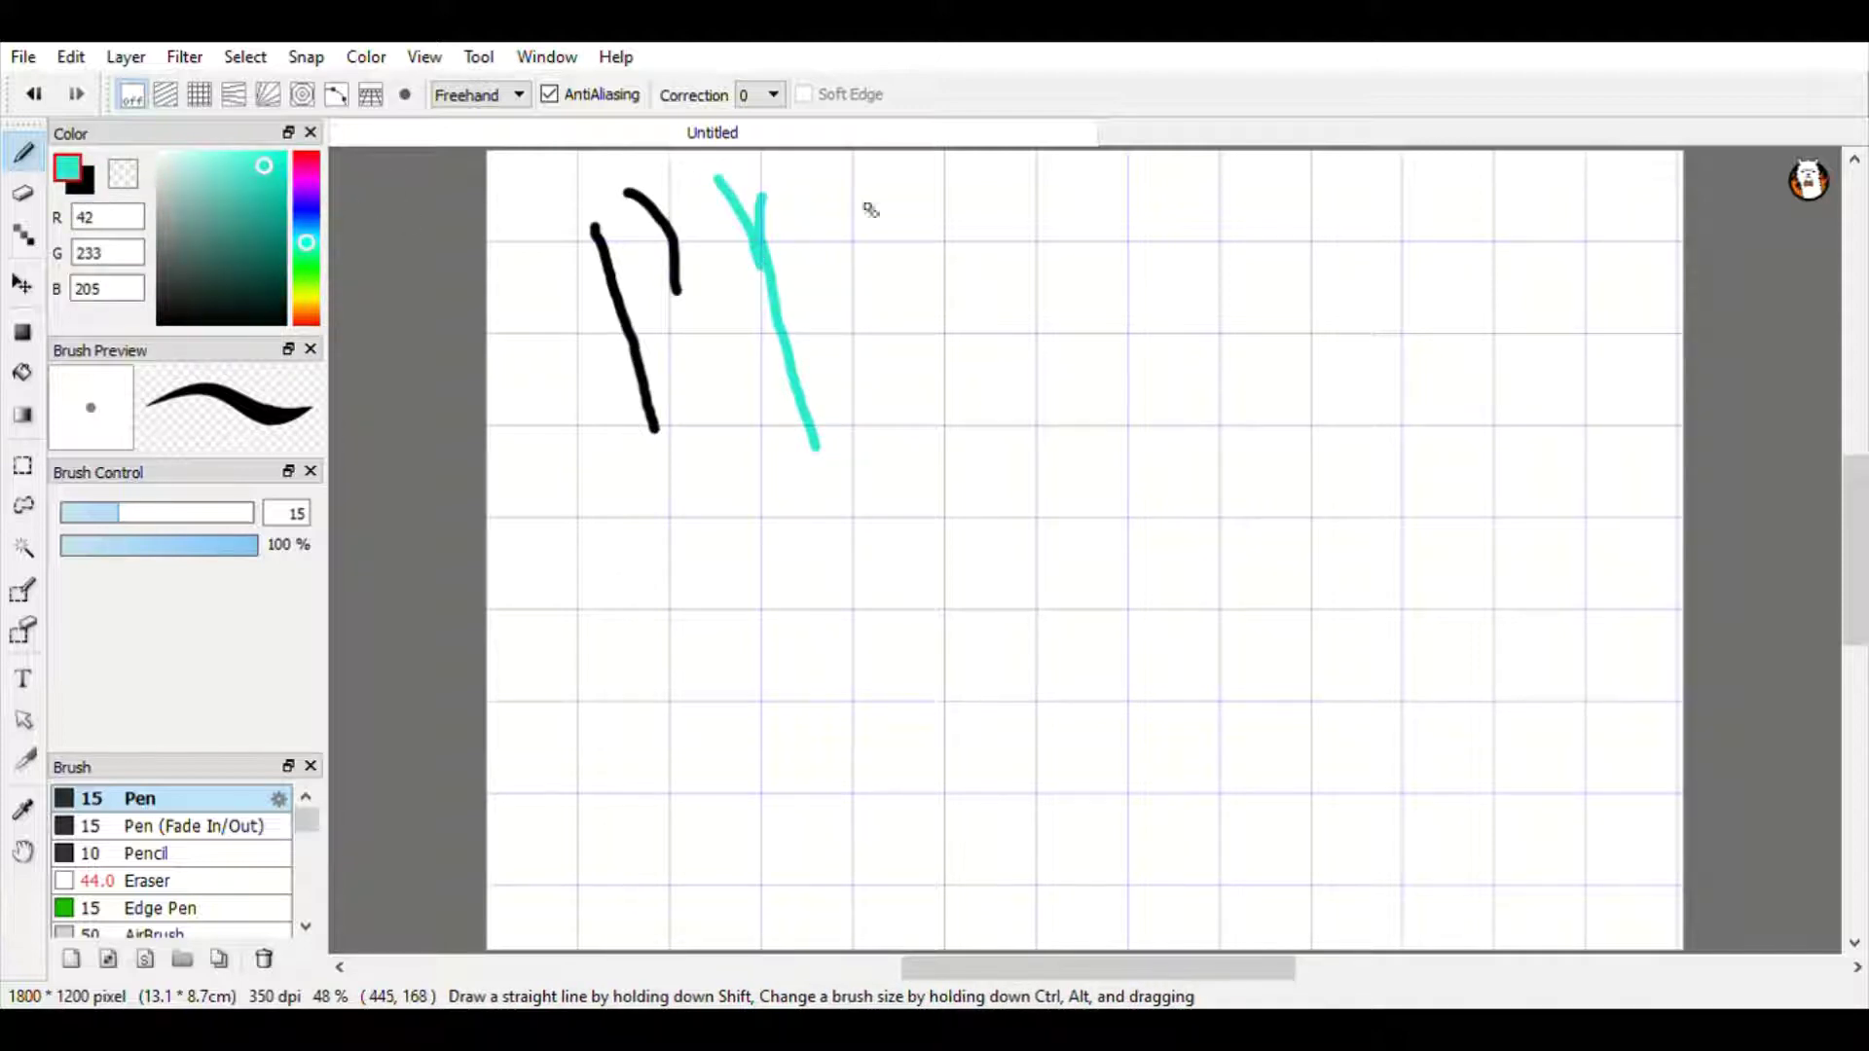
Set the Eraser tool size to 104 and erase all the black and turquoise strokes.
left_click(22, 194)
left_click_drag(200, 513, 233, 512)
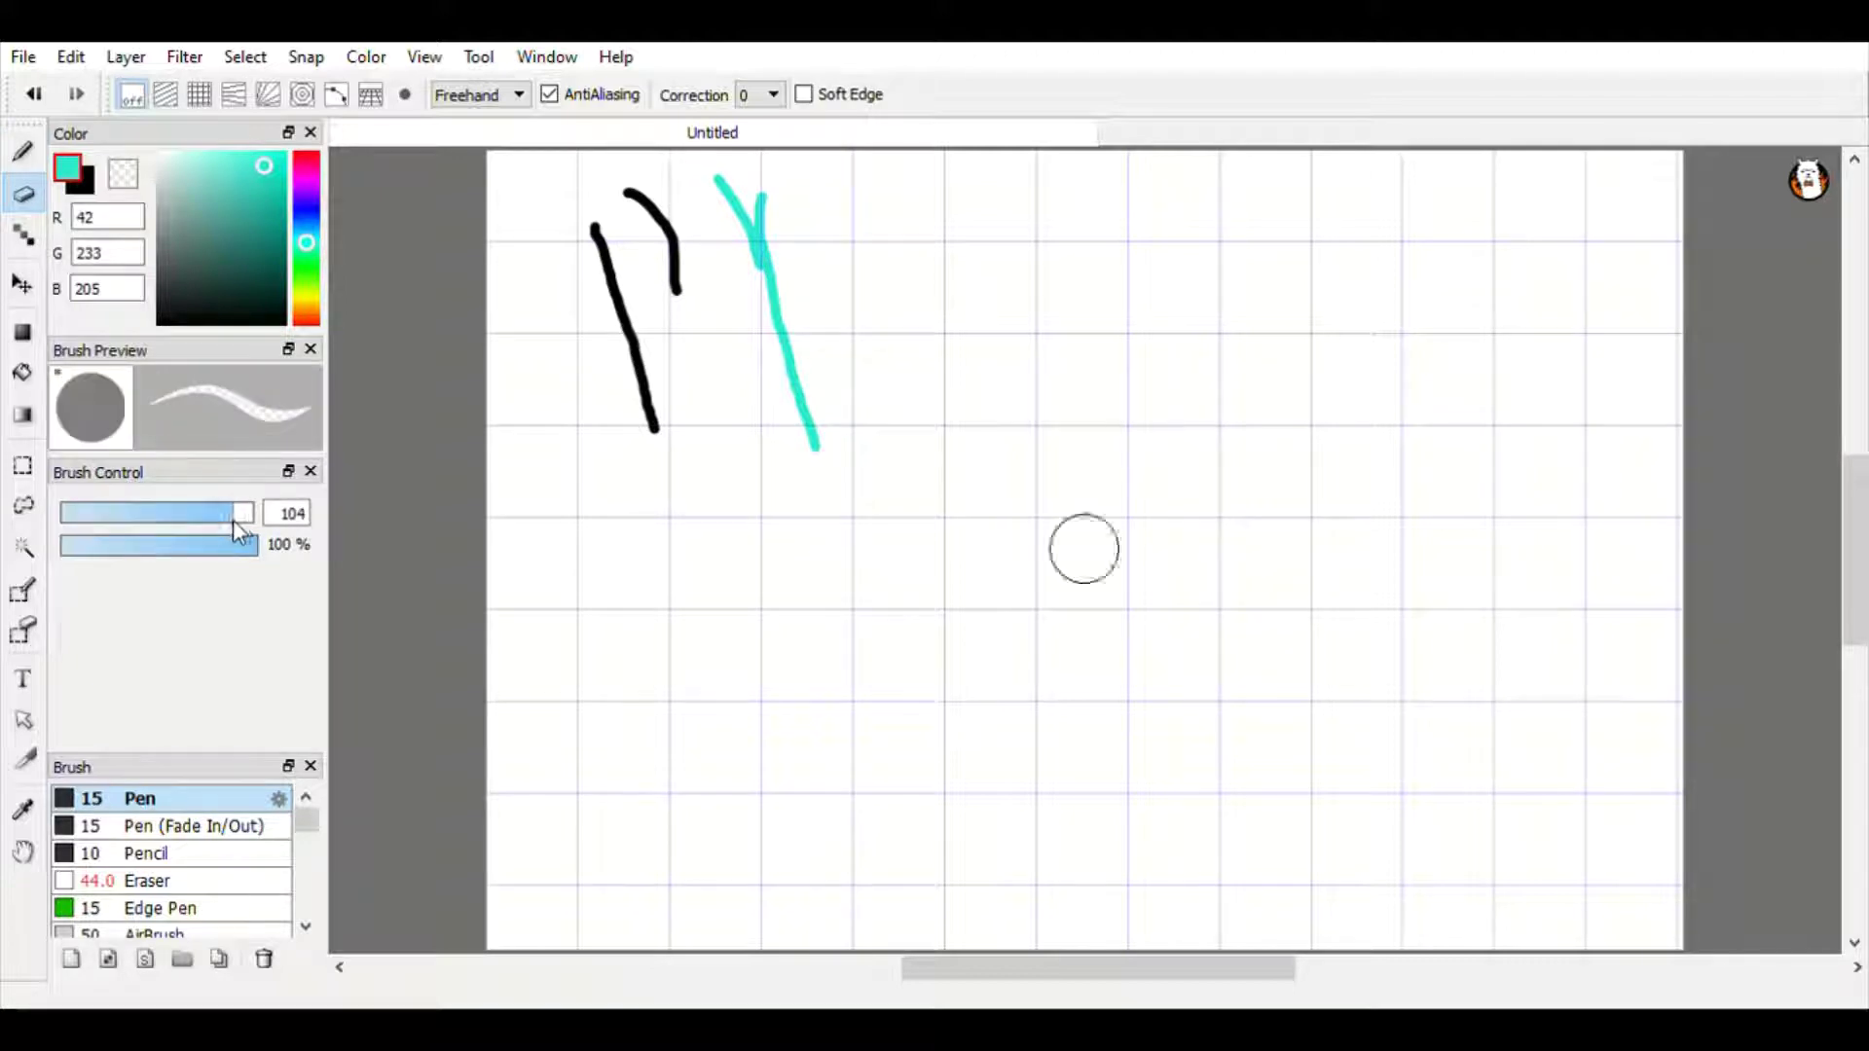
mouse_move(742, 230)
left_mouse_down()
mouse_move(755, 188)
mouse_move(535, 298)
mouse_move(992, 467)
mouse_move(717, 330)
mouse_move(613, 388)
left_mouse_up()
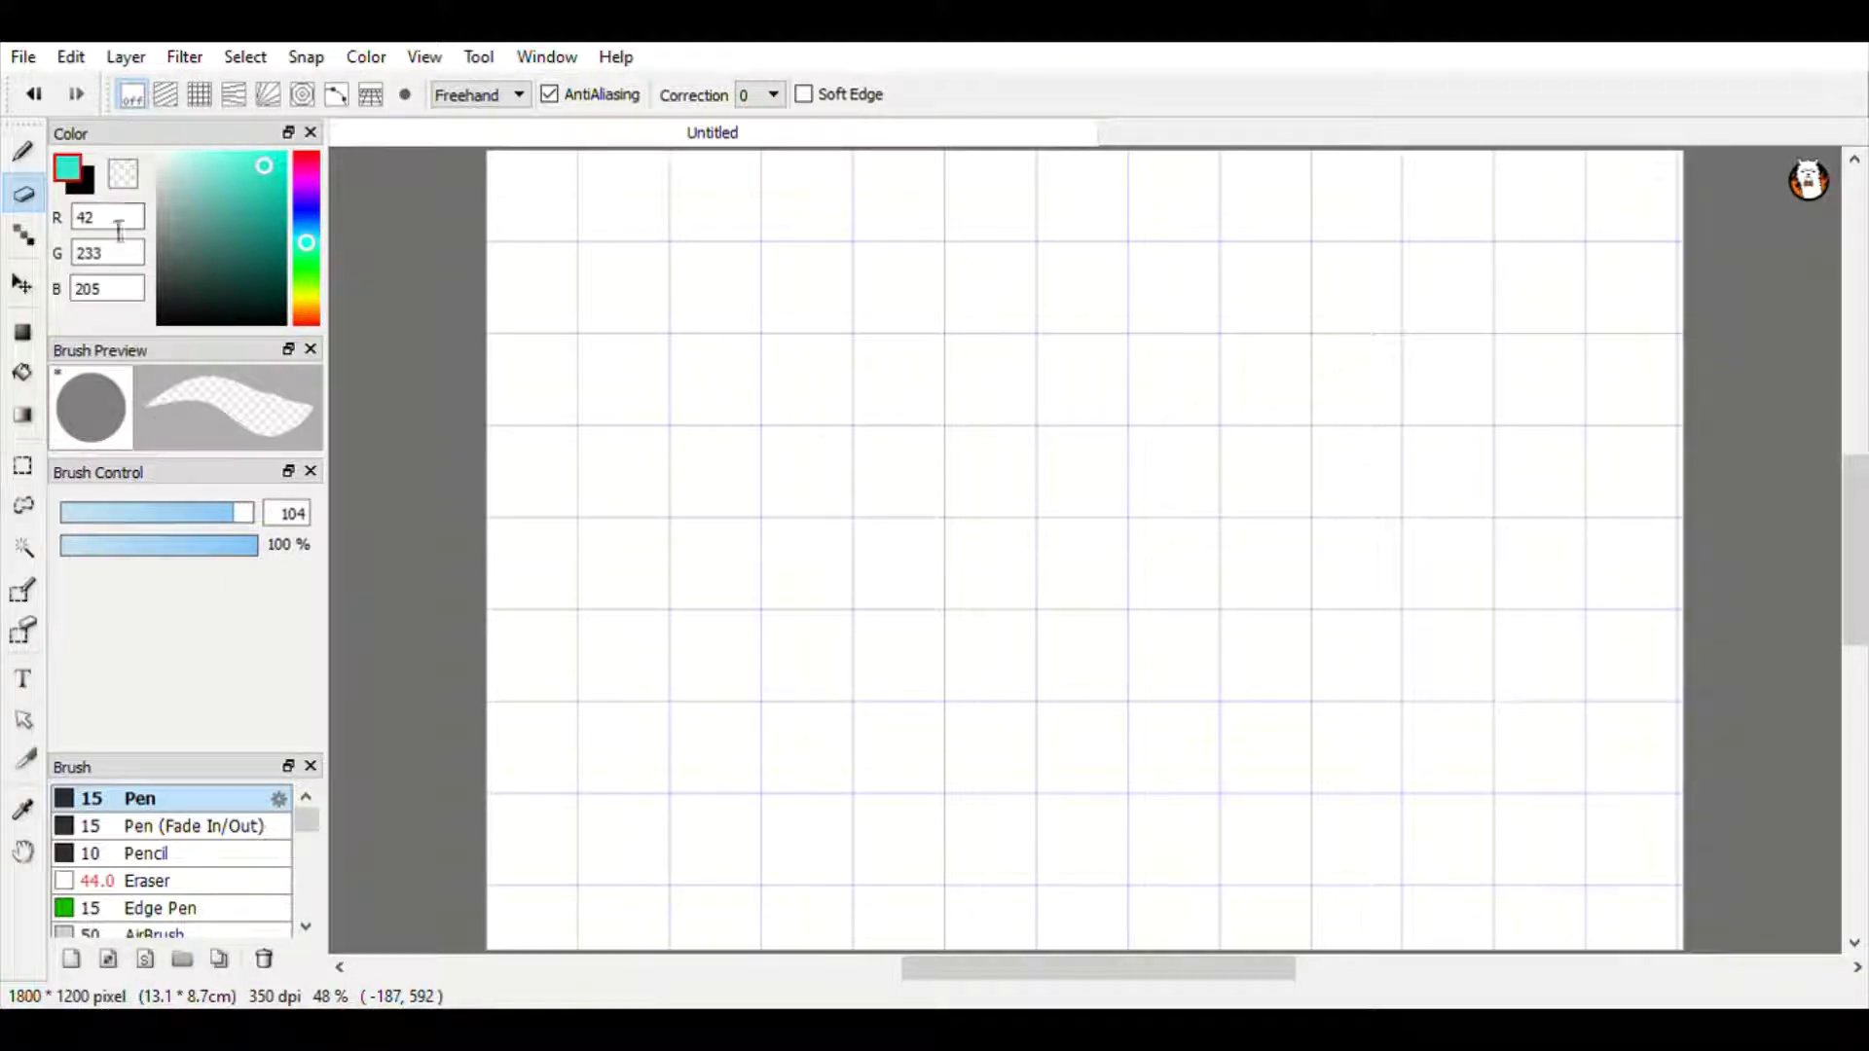
Paint a thick horizontal turquoise stroke across the canvas's upper left area with the Pen at size 147.
left_click(26, 160)
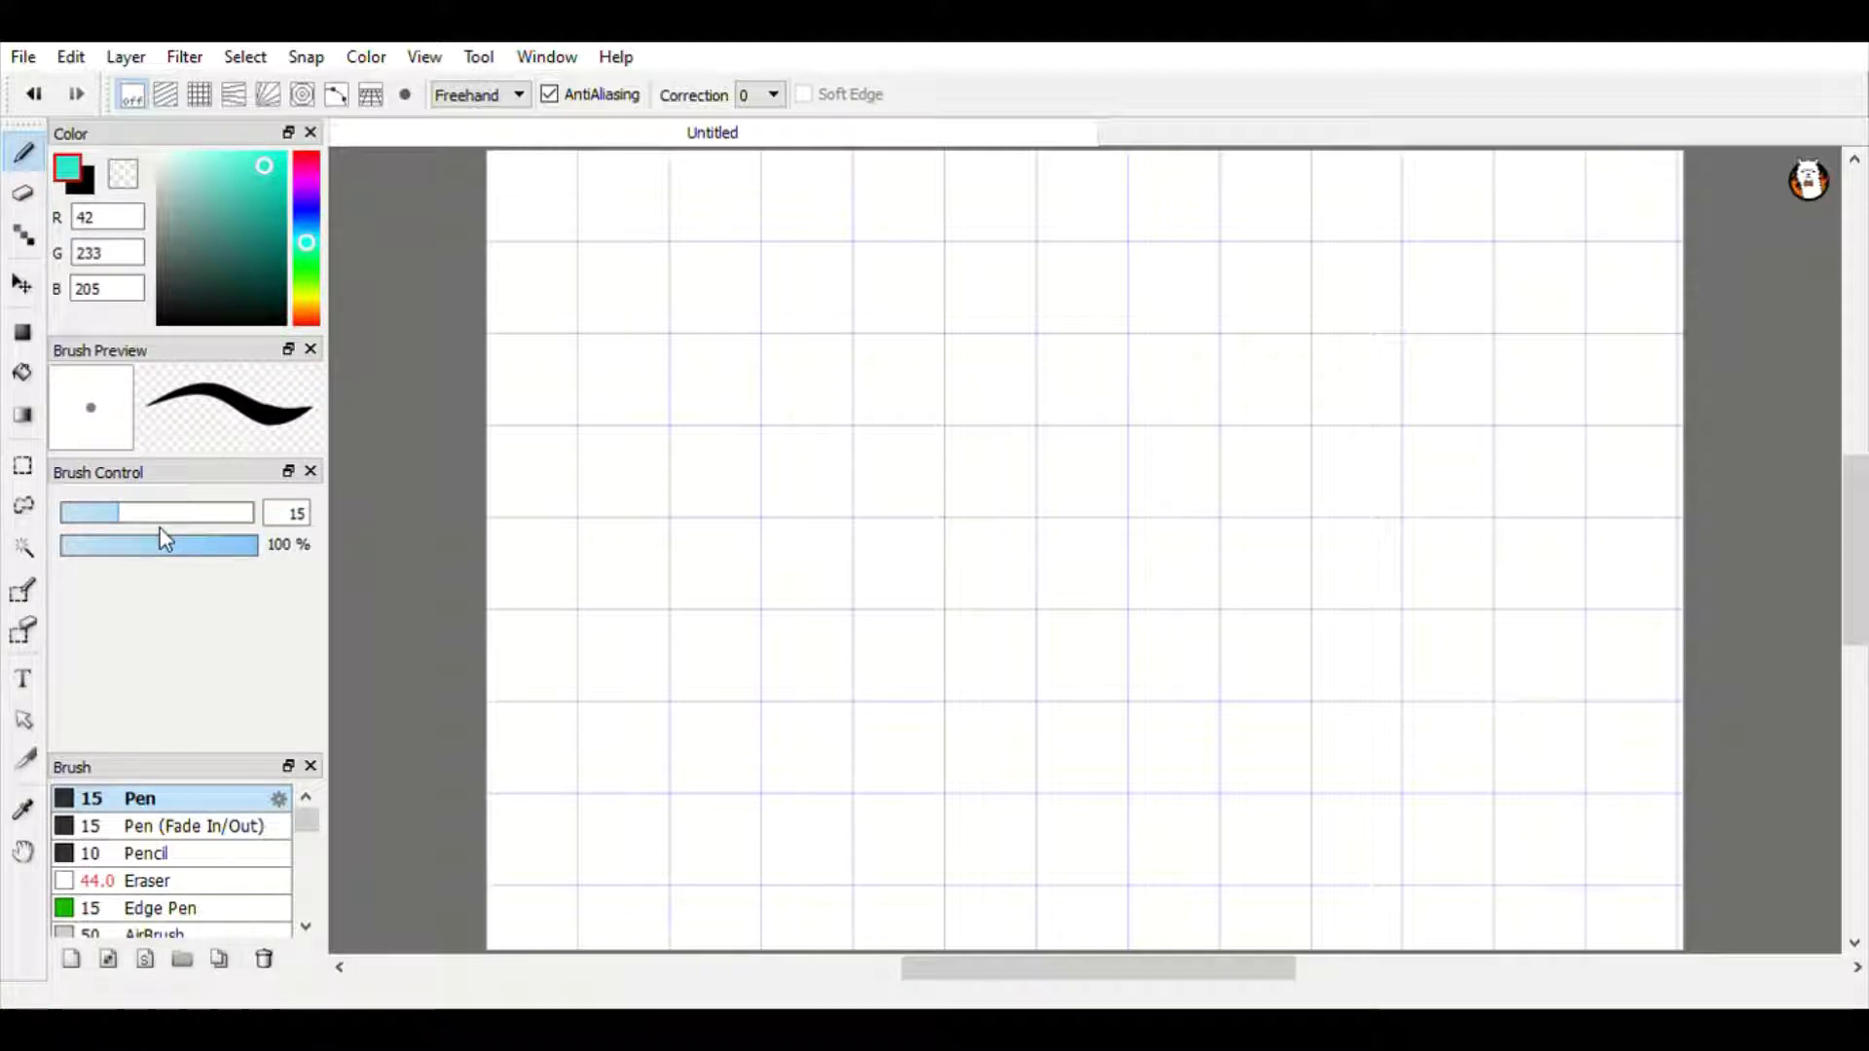
left_click_drag(122, 521, 79, 523)
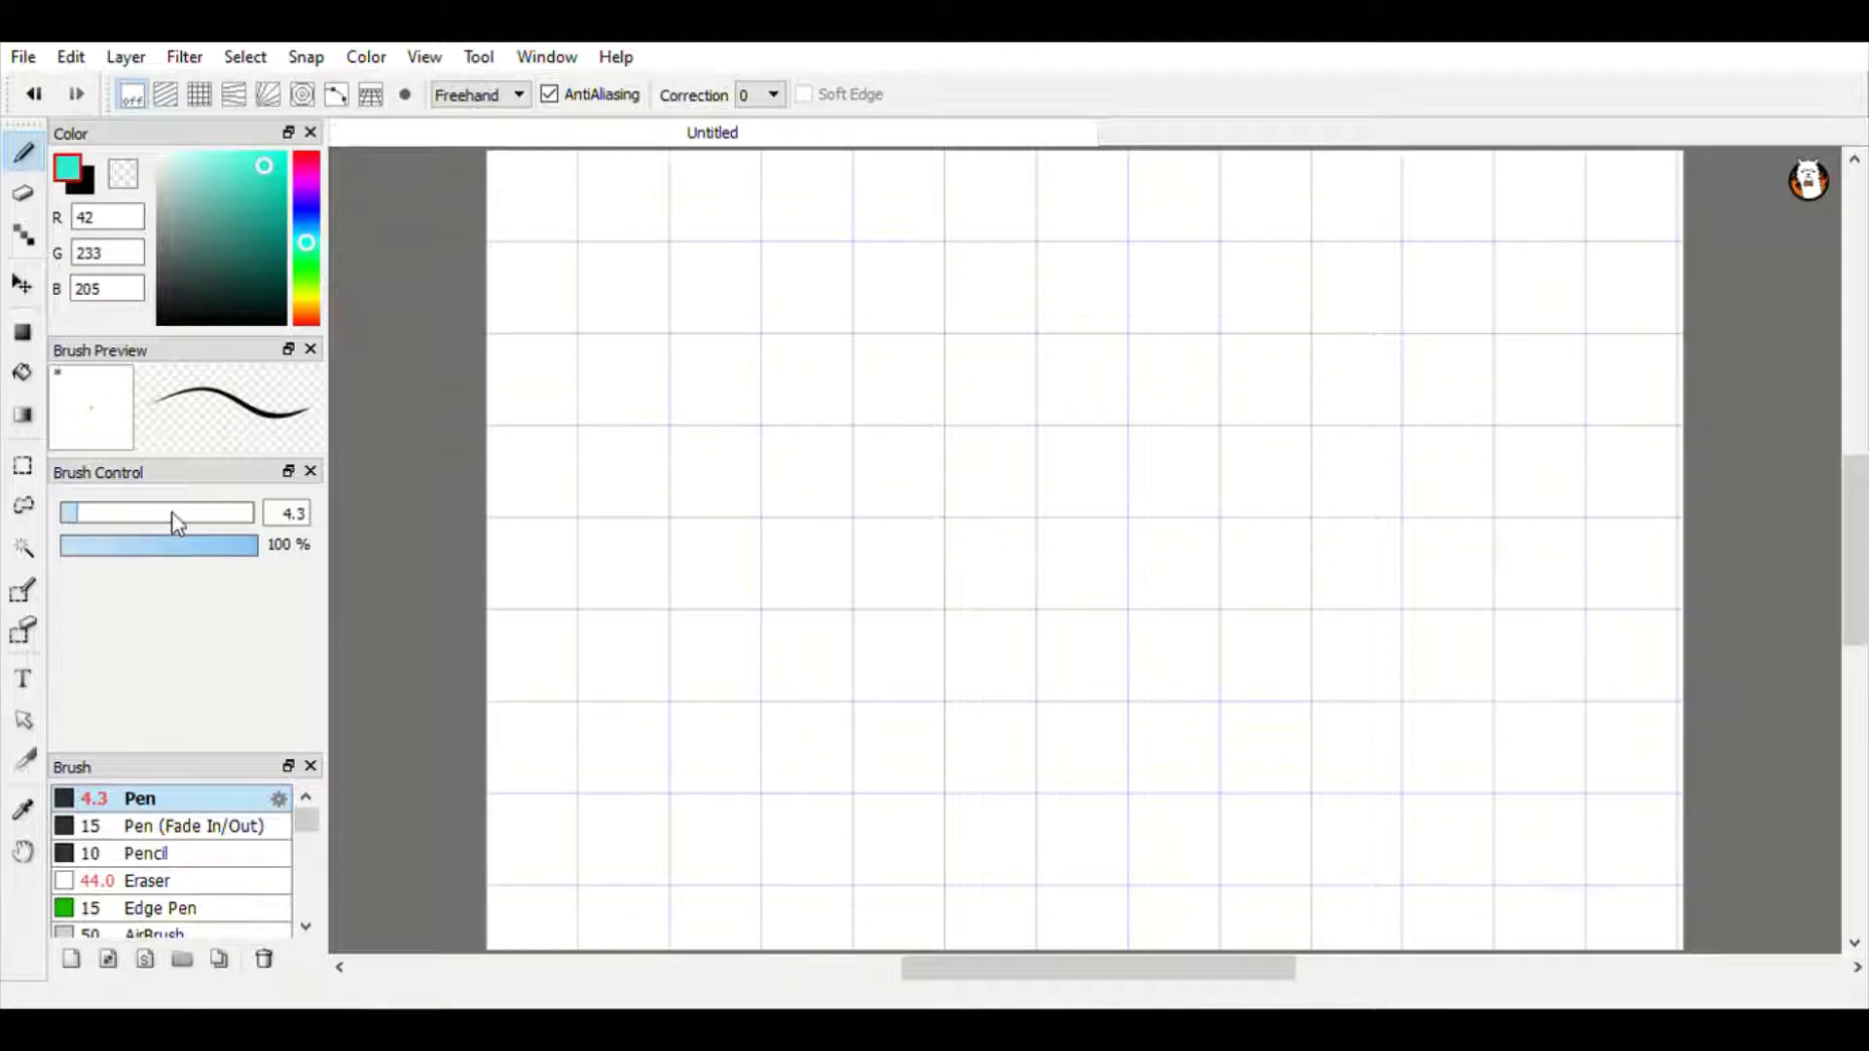
left_click(255, 519)
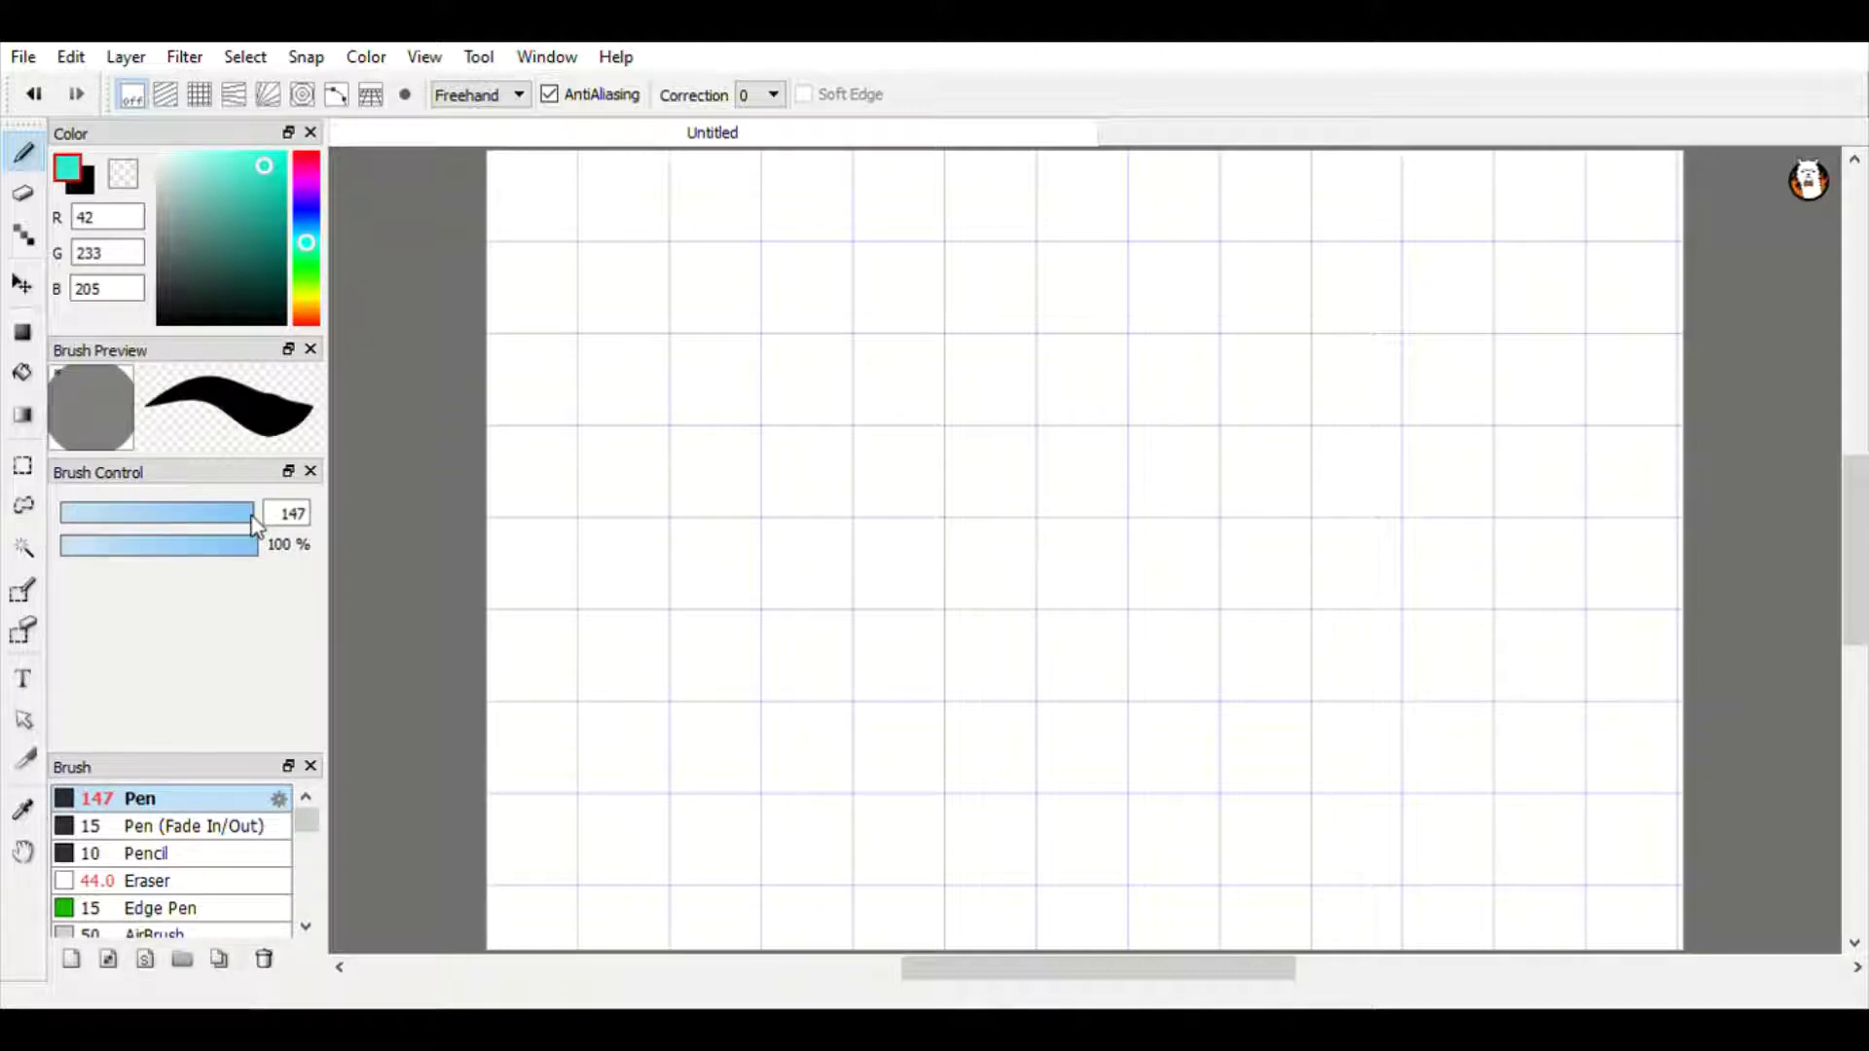
left_click_drag(554, 369, 980, 344)
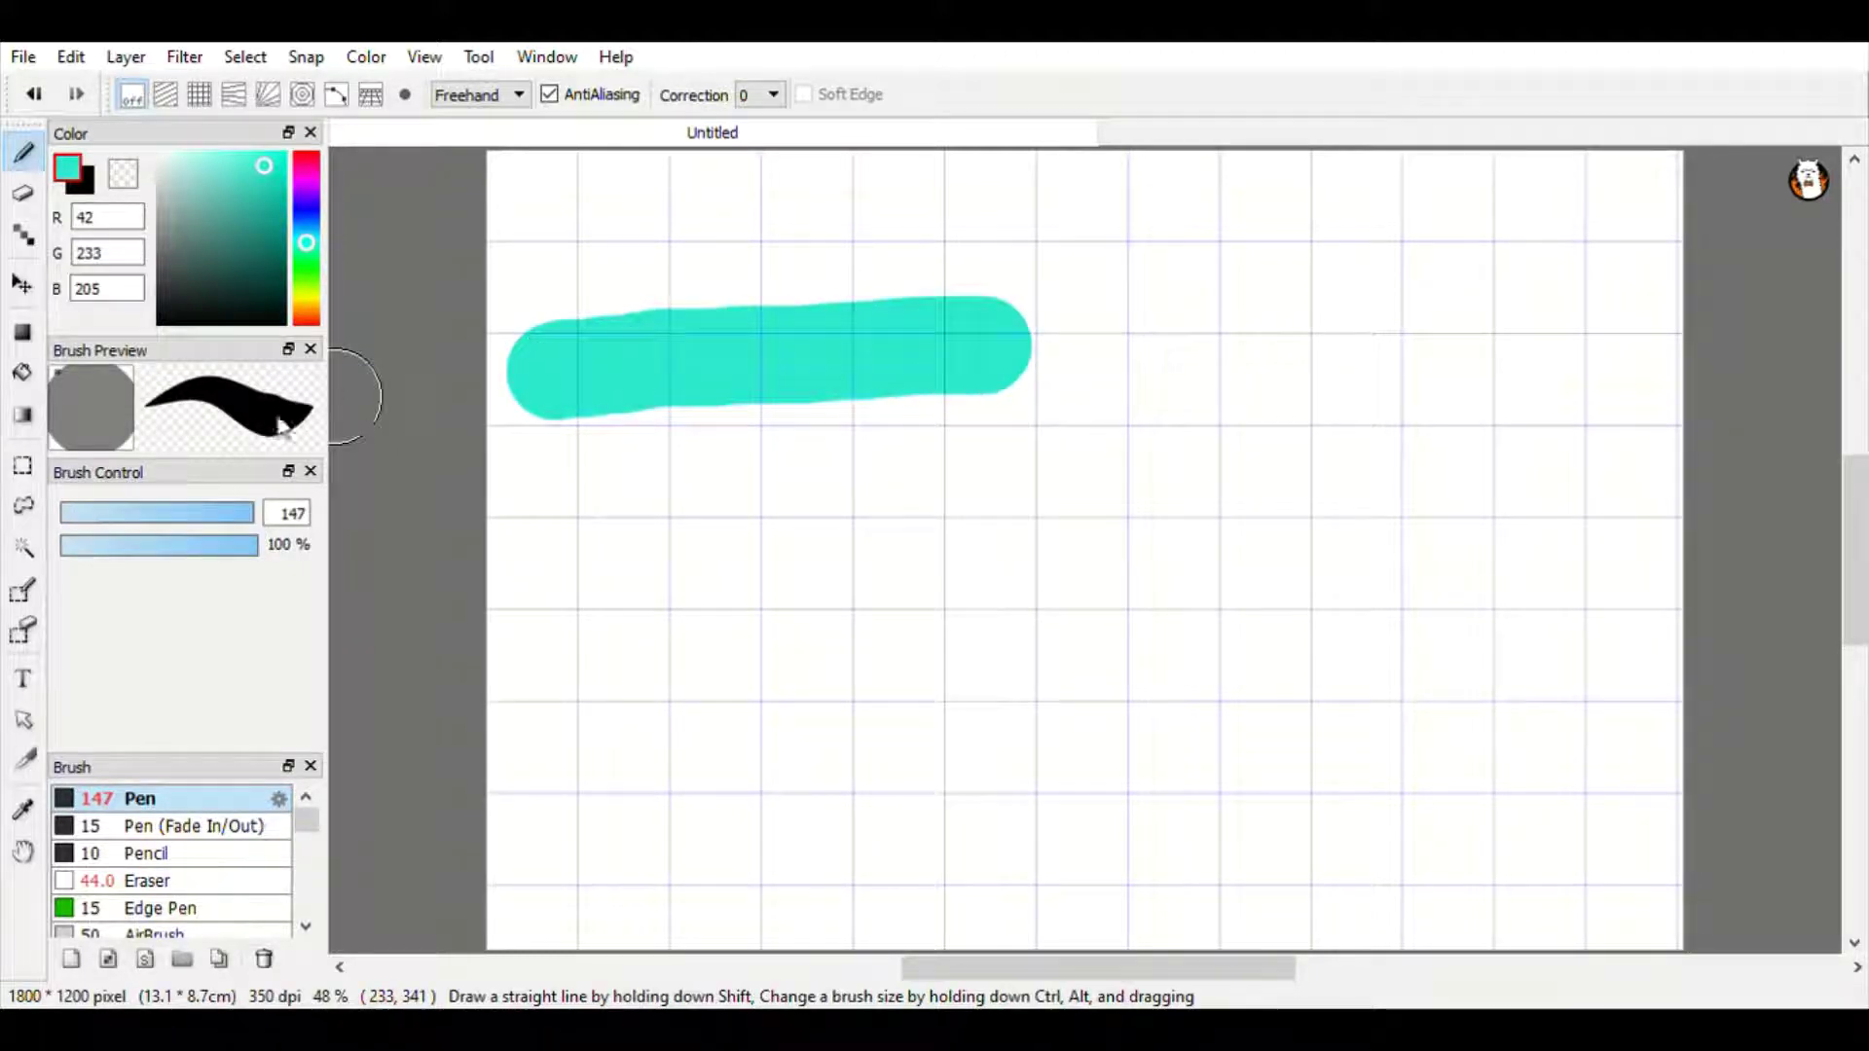
Draw a thin horizontal turquoise line below the thick stroke with the Pen at size 5.7.
left_click_drag(109, 512, 42, 521)
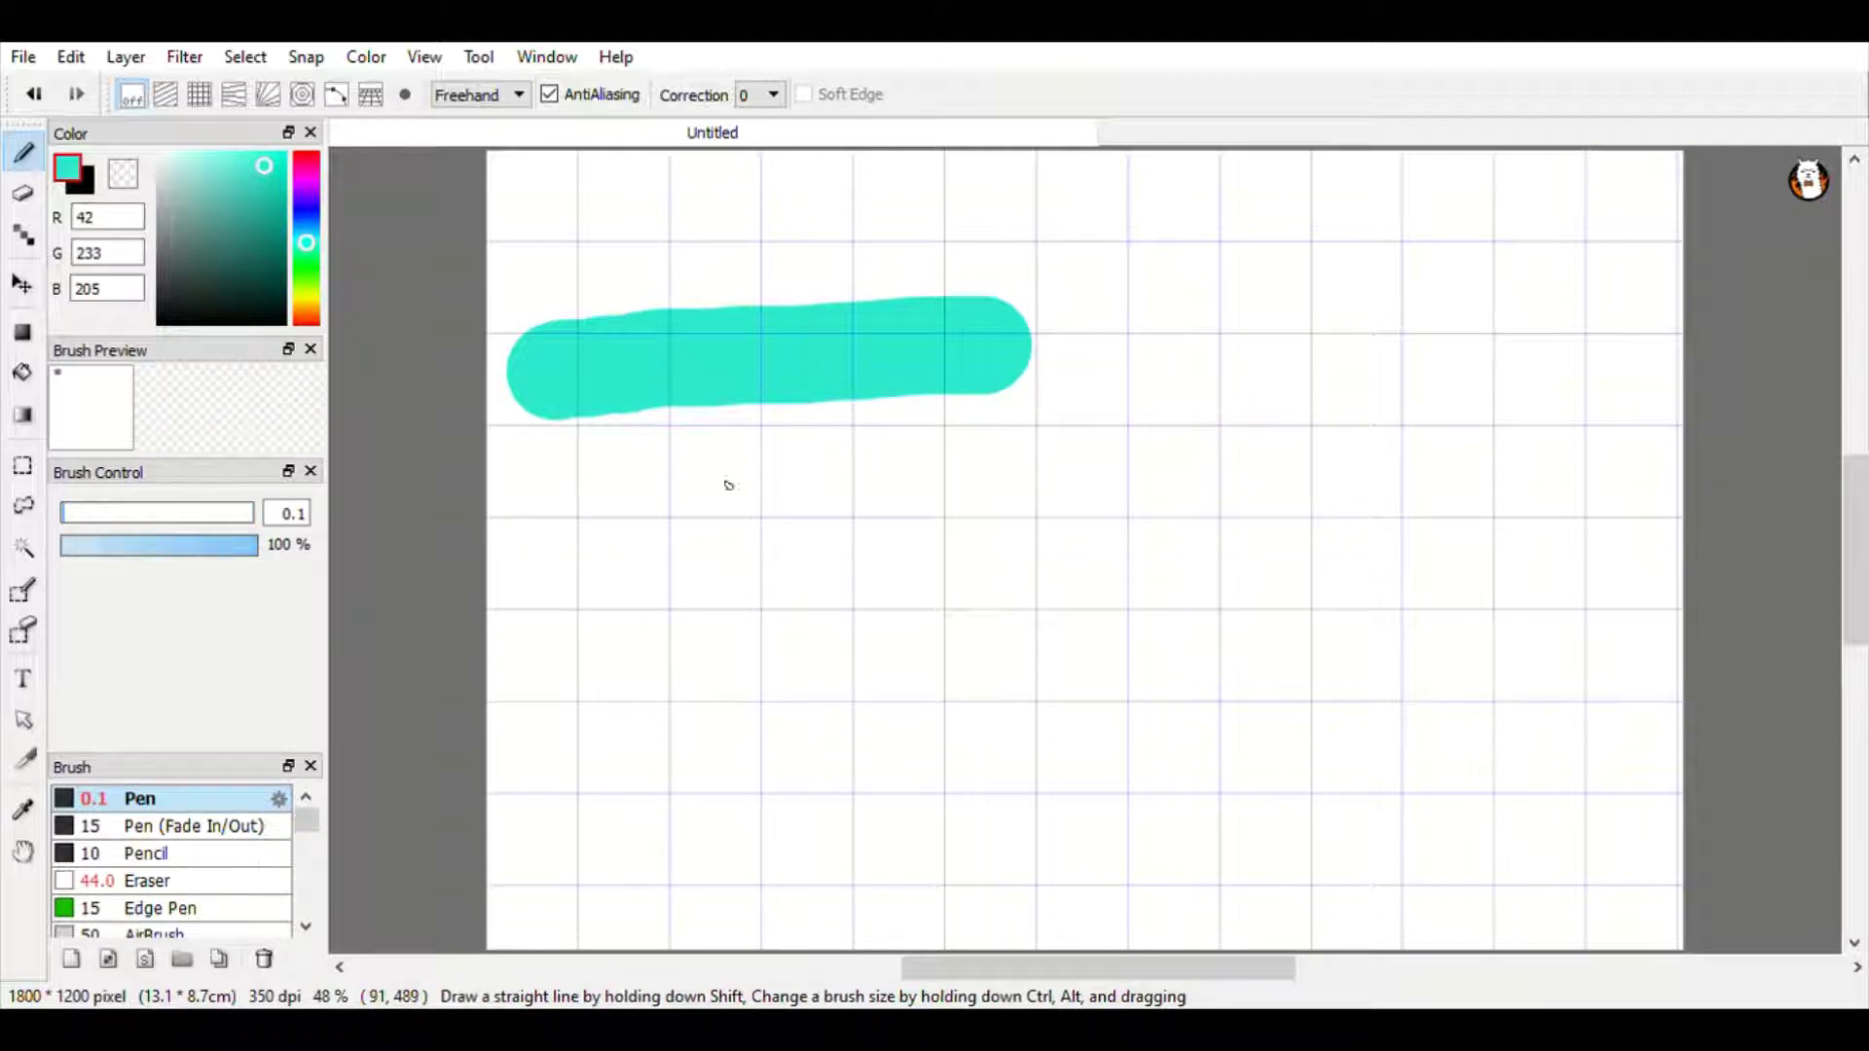
left_click(77, 519)
left_click_drag(667, 490, 1009, 480)
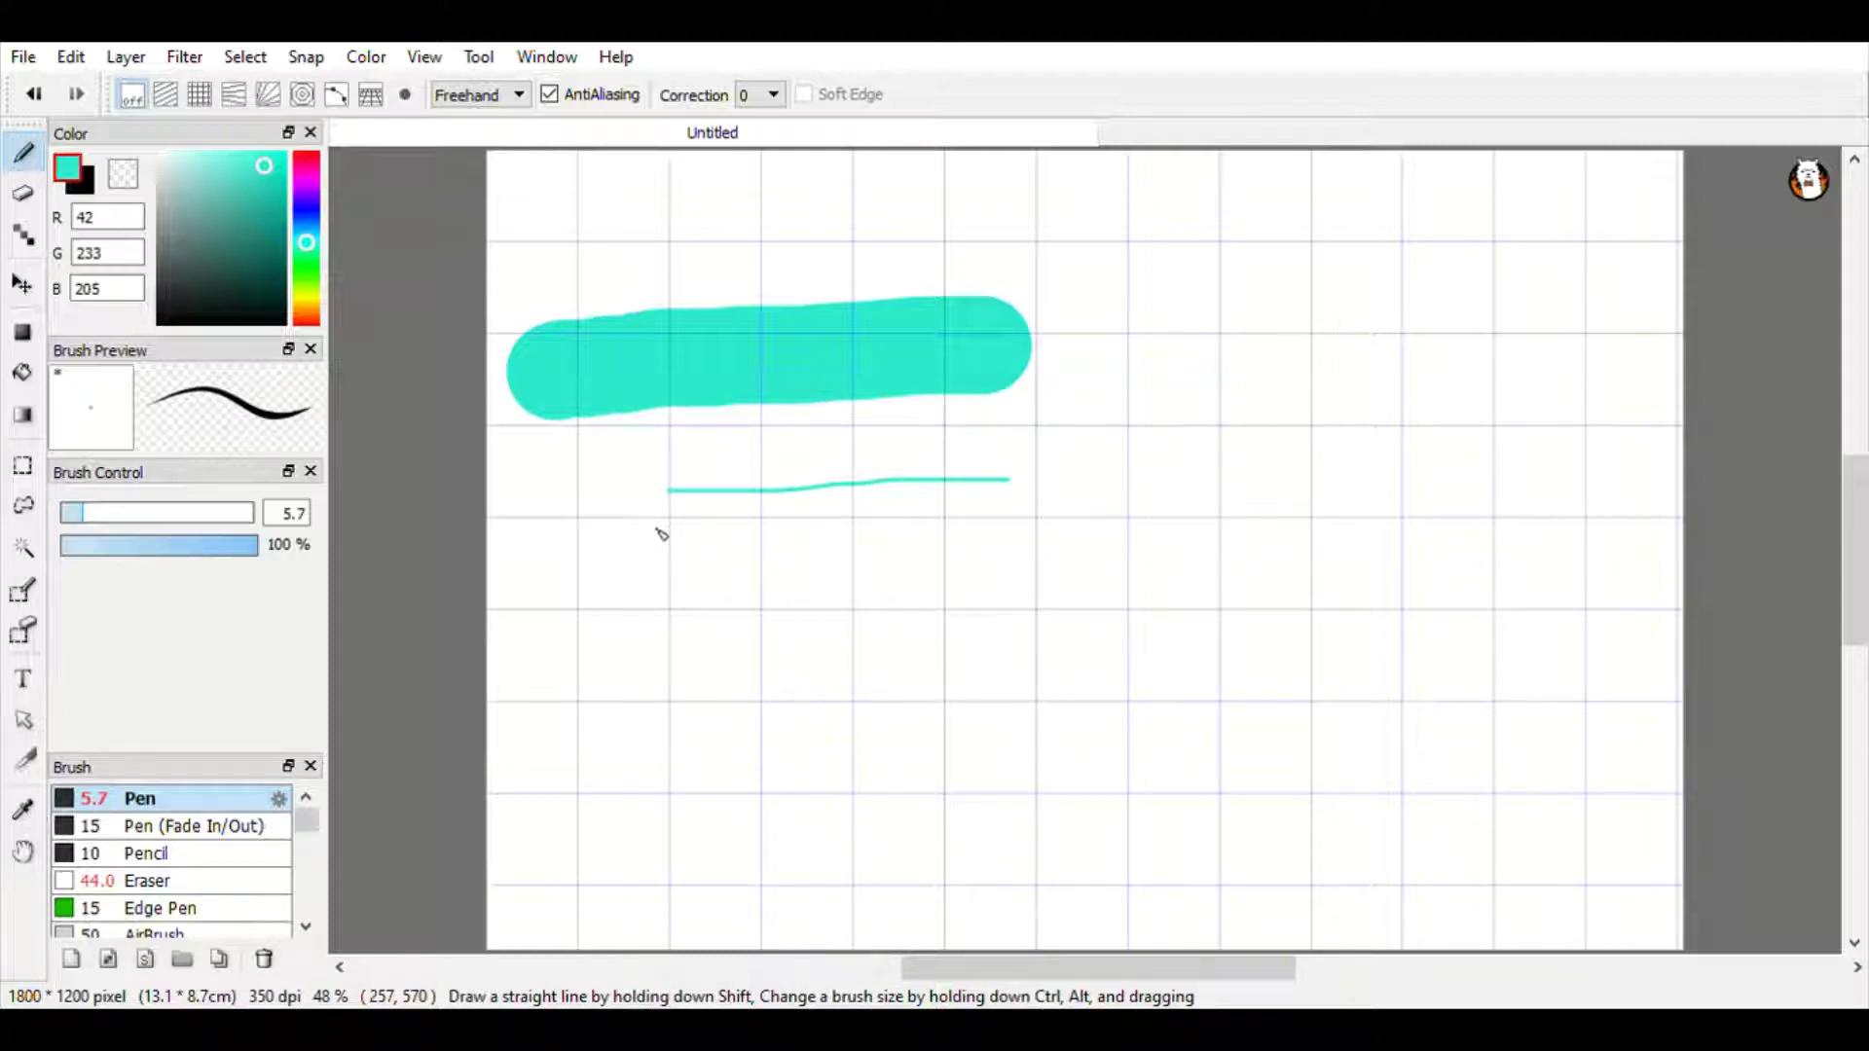
Paint the canvas's lower edge green (RGB 83, 233, 42) and its upper part blue-green (RGB 42, 233, 160) with the Pen at size 144.
left_click(305, 277)
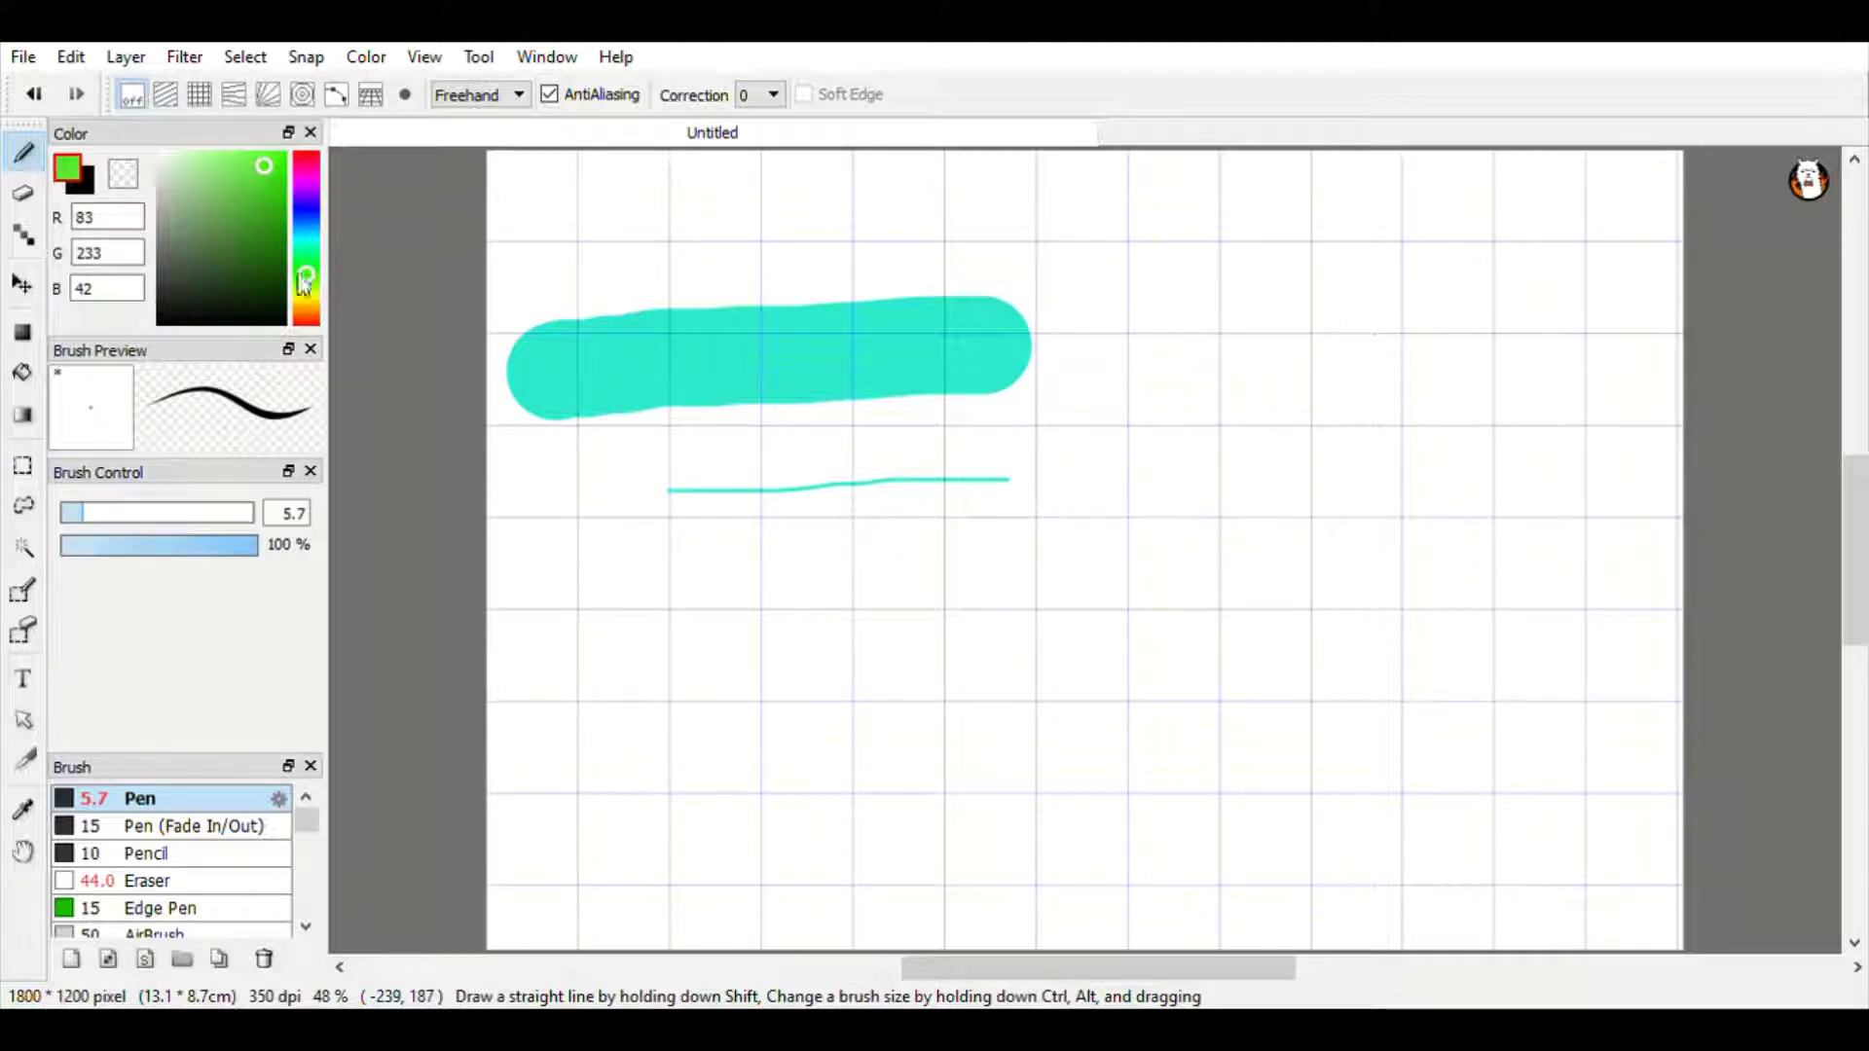
left_click_drag(245, 513, 268, 516)
mouse_move(526, 915)
left_mouse_down()
mouse_move(1573, 902)
mouse_move(1622, 862)
mouse_move(984, 876)
mouse_move(389, 857)
left_mouse_up()
left_click_drag(300, 232, 305, 249)
mouse_move(526, 185)
left_mouse_down()
mouse_move(1627, 175)
mouse_move(1668, 375)
mouse_move(743, 467)
mouse_move(451, 213)
mouse_move(1527, 243)
mouse_move(889, 201)
mouse_move(805, 334)
mouse_move(1111, 277)
mouse_move(1084, 388)
mouse_move(534, 438)
mouse_move(545, 341)
mouse_move(511, 311)
left_mouse_up()
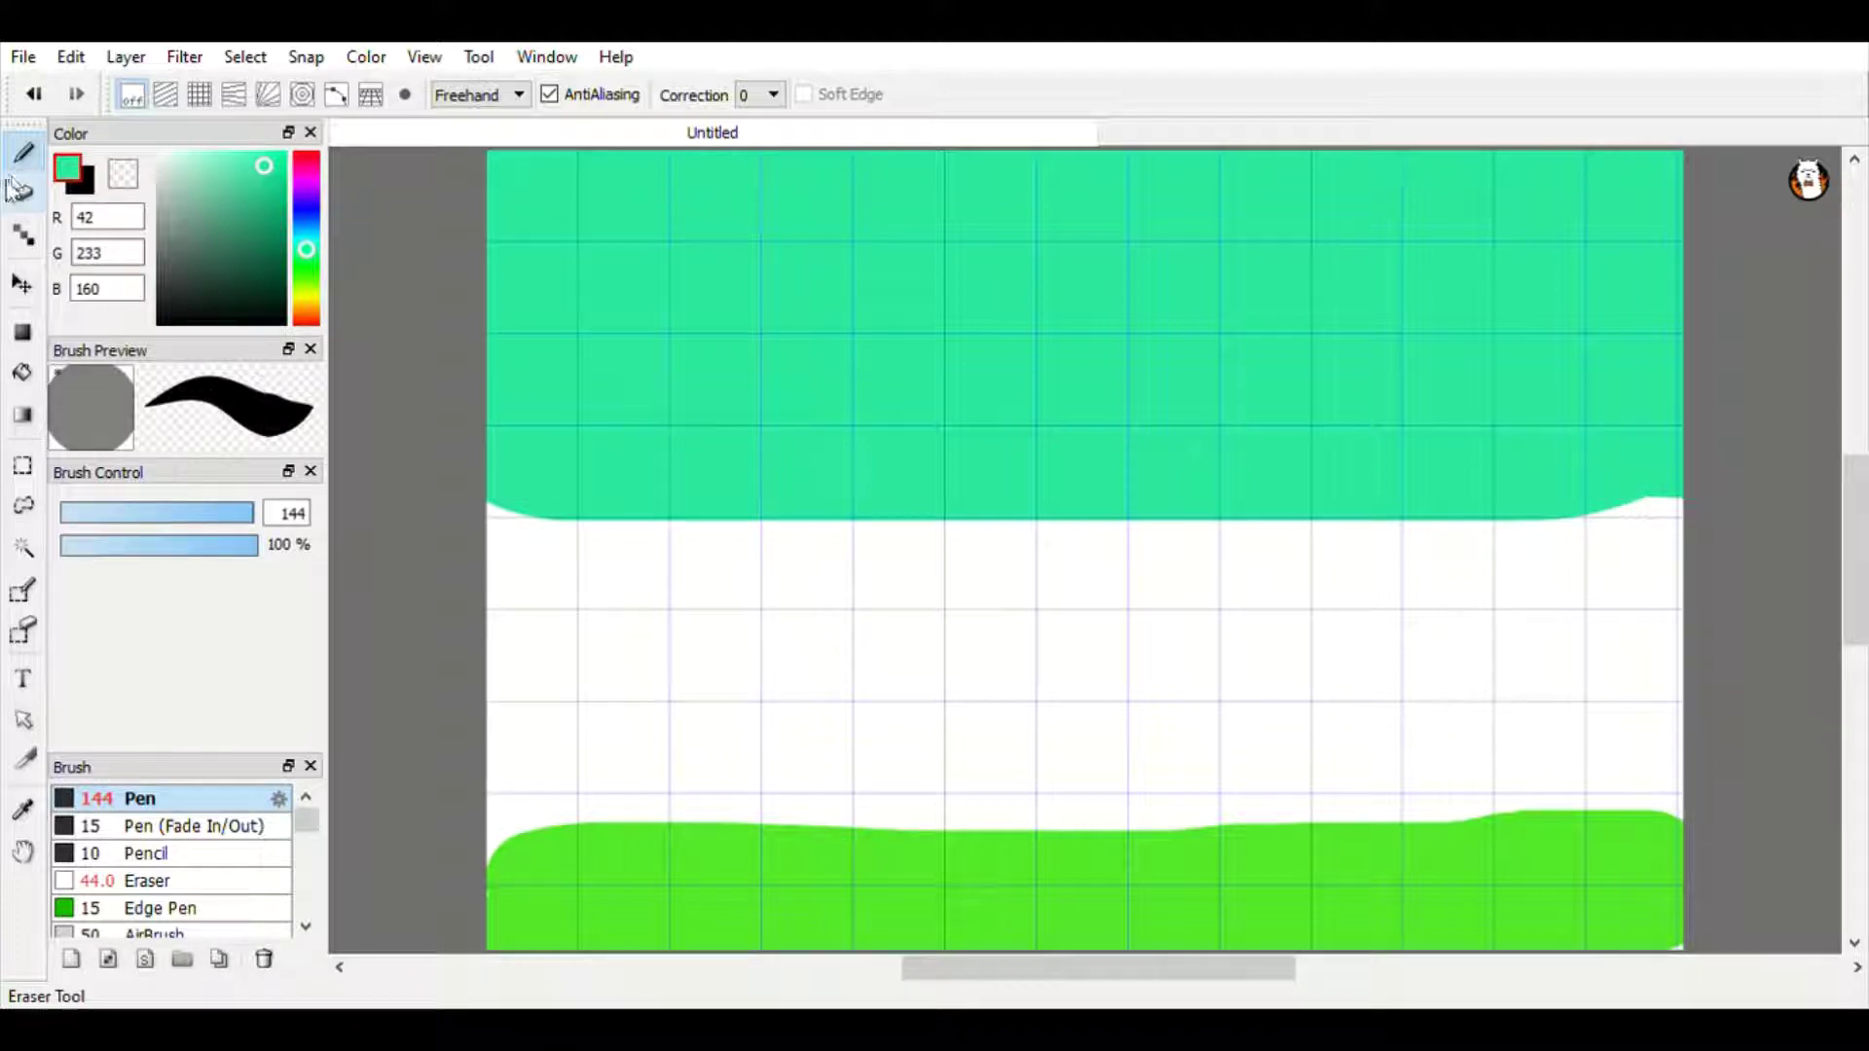
Draw a freehand black squiggle over the painted areas with the Pen at size 16.
left_click(133, 518)
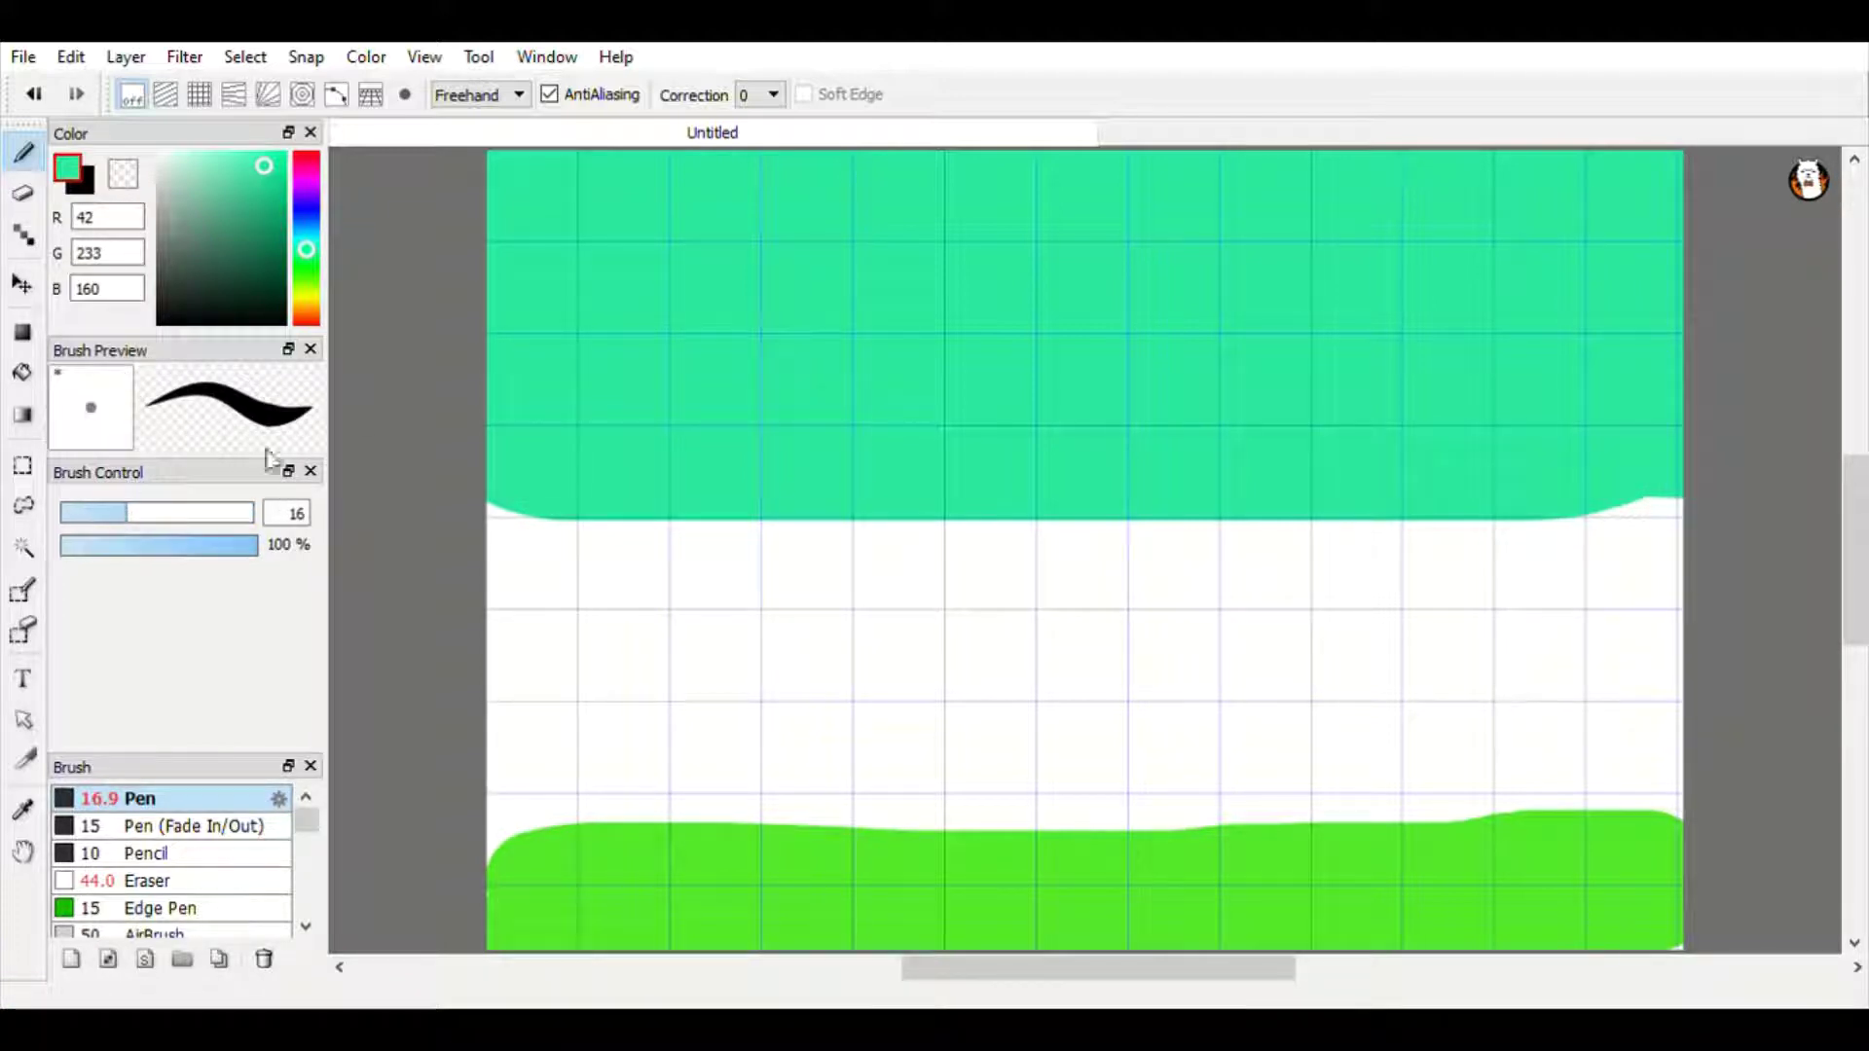
left_click(86, 185)
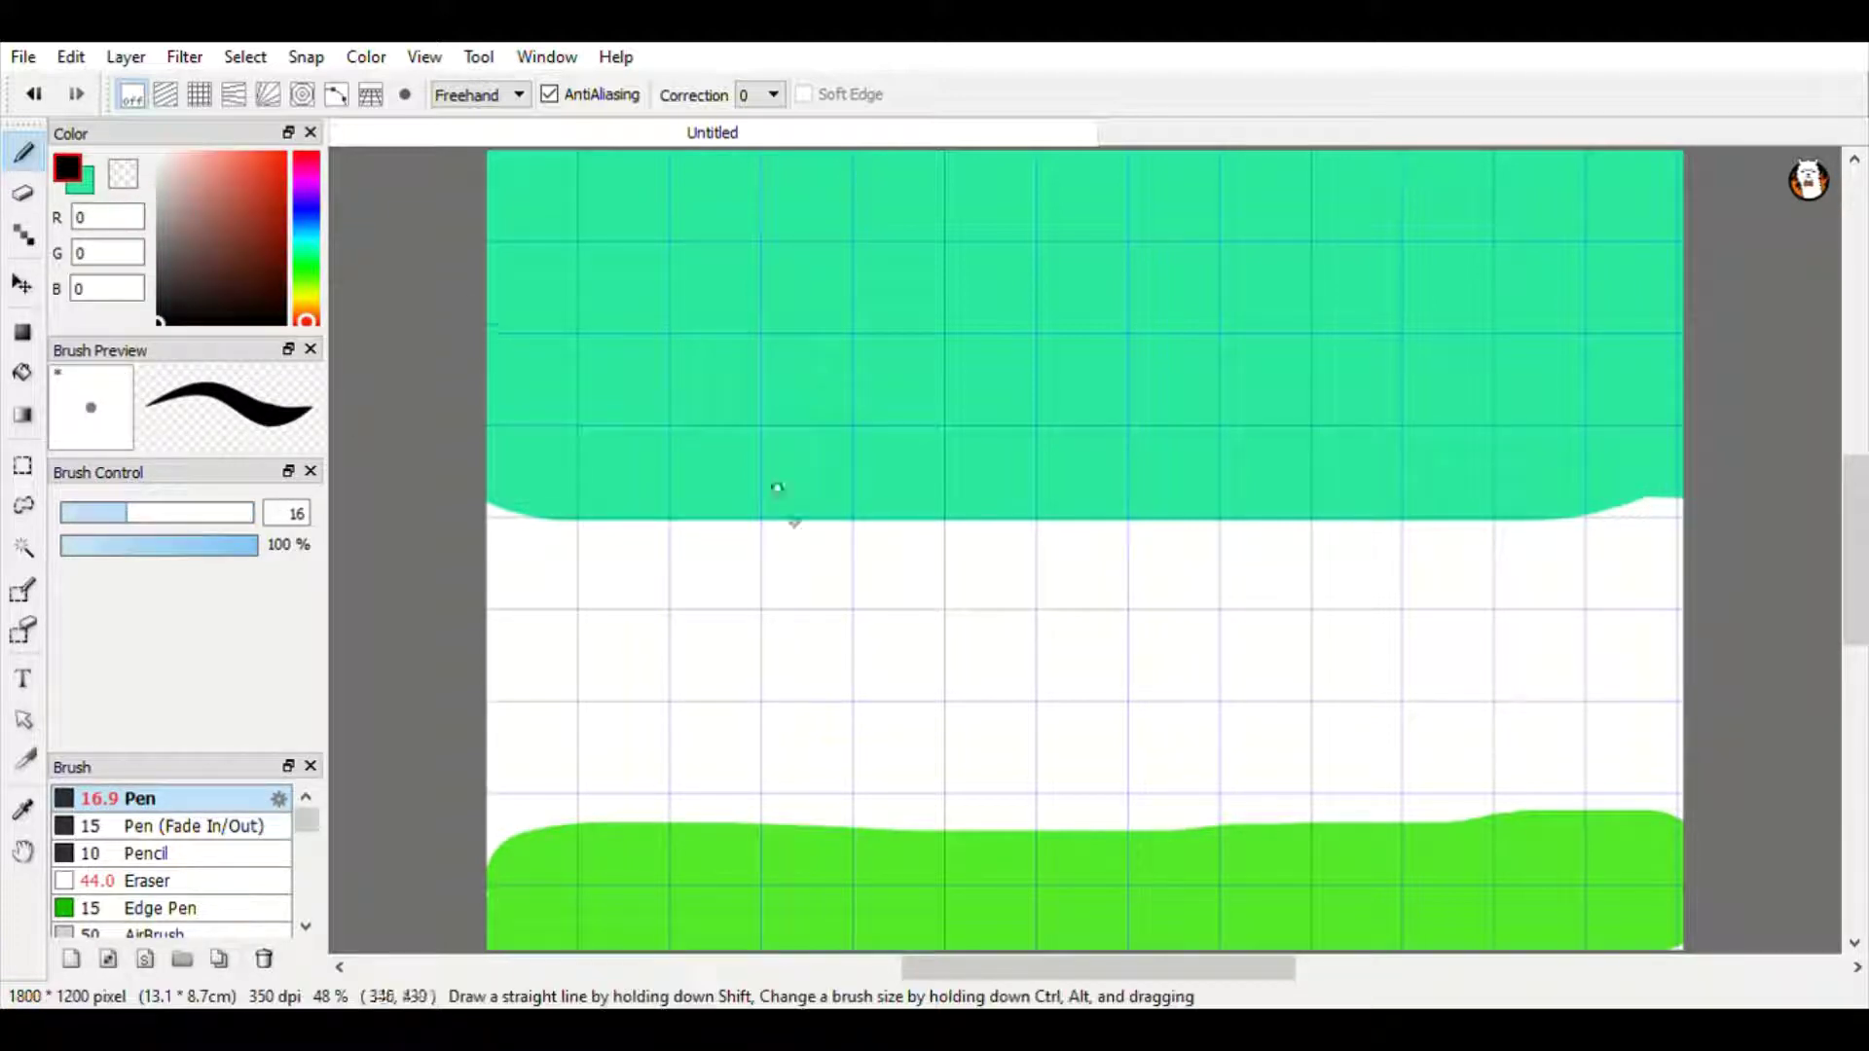
mouse_move(627, 787)
left_mouse_down()
mouse_move(596, 430)
mouse_move(896, 463)
mouse_move(871, 725)
mouse_move(817, 530)
mouse_move(797, 303)
left_mouse_up()
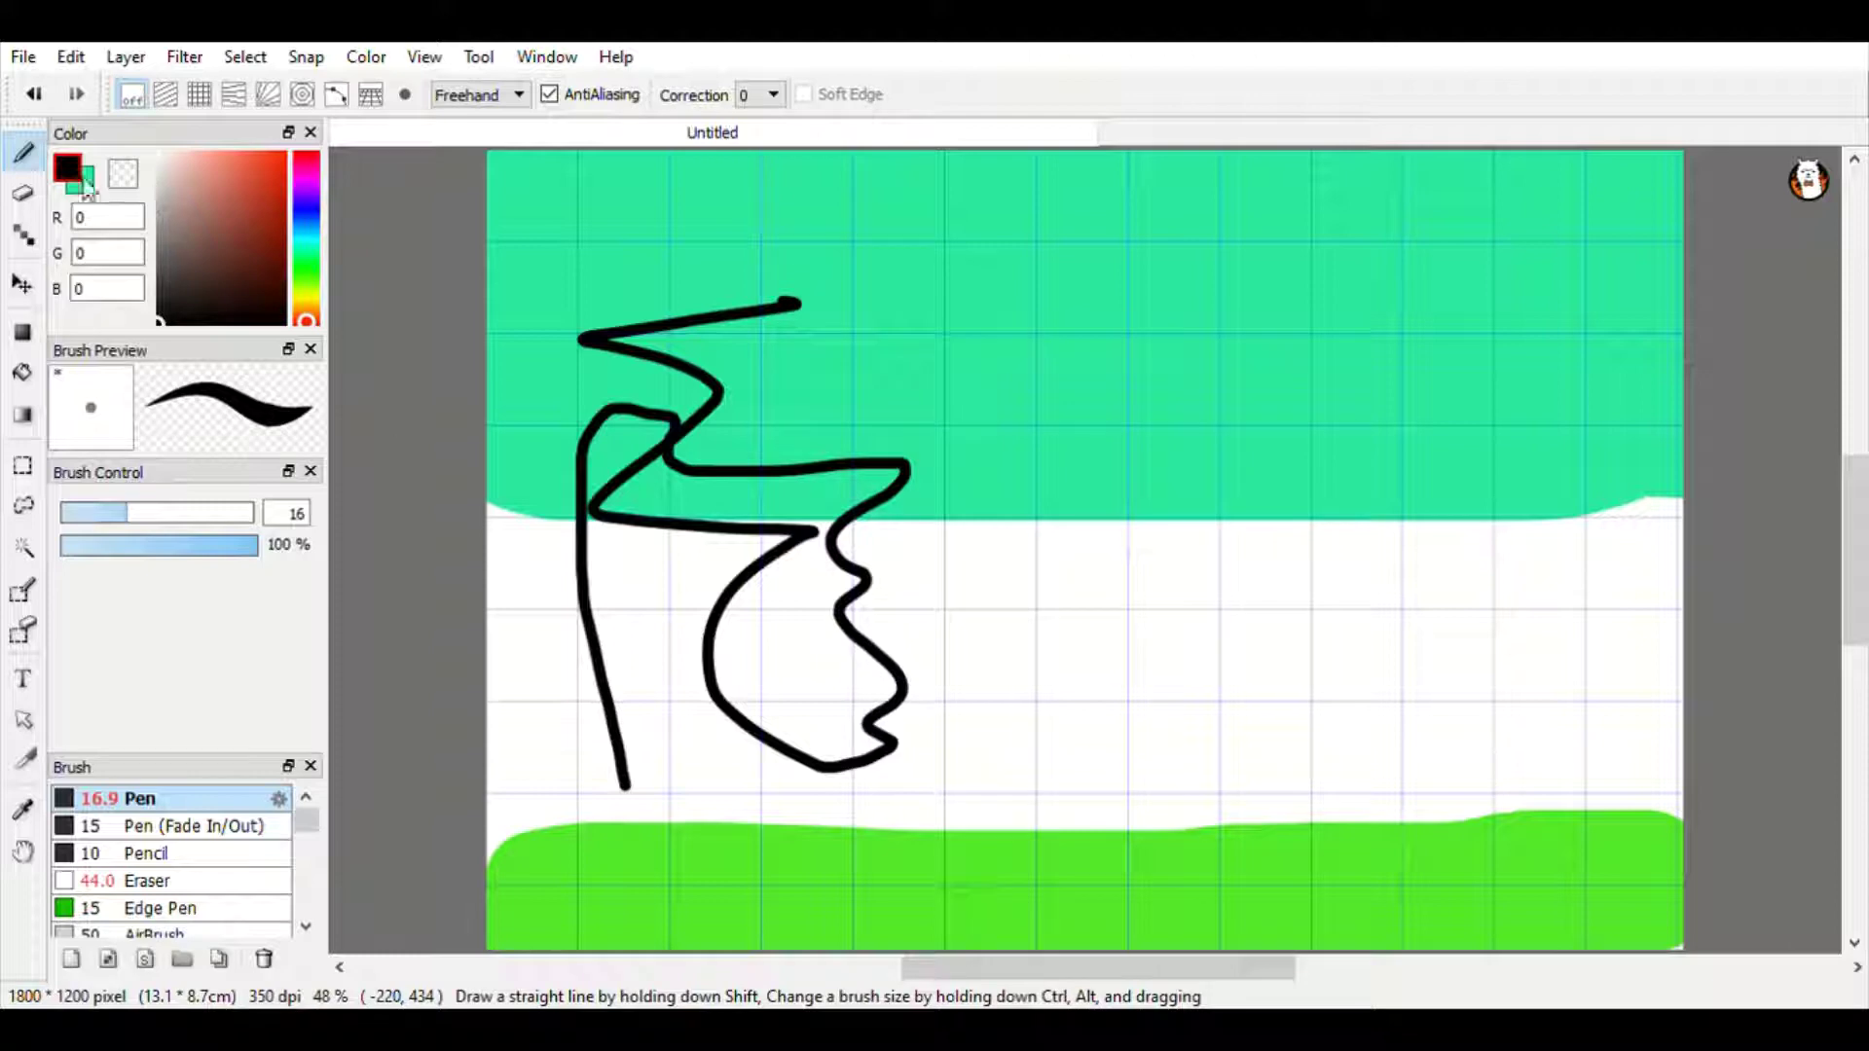
Undo the squiggle and all colored strokes back to a blank canvas, redoing and undoing the thick turquoise stroke once.
left_click(33, 94)
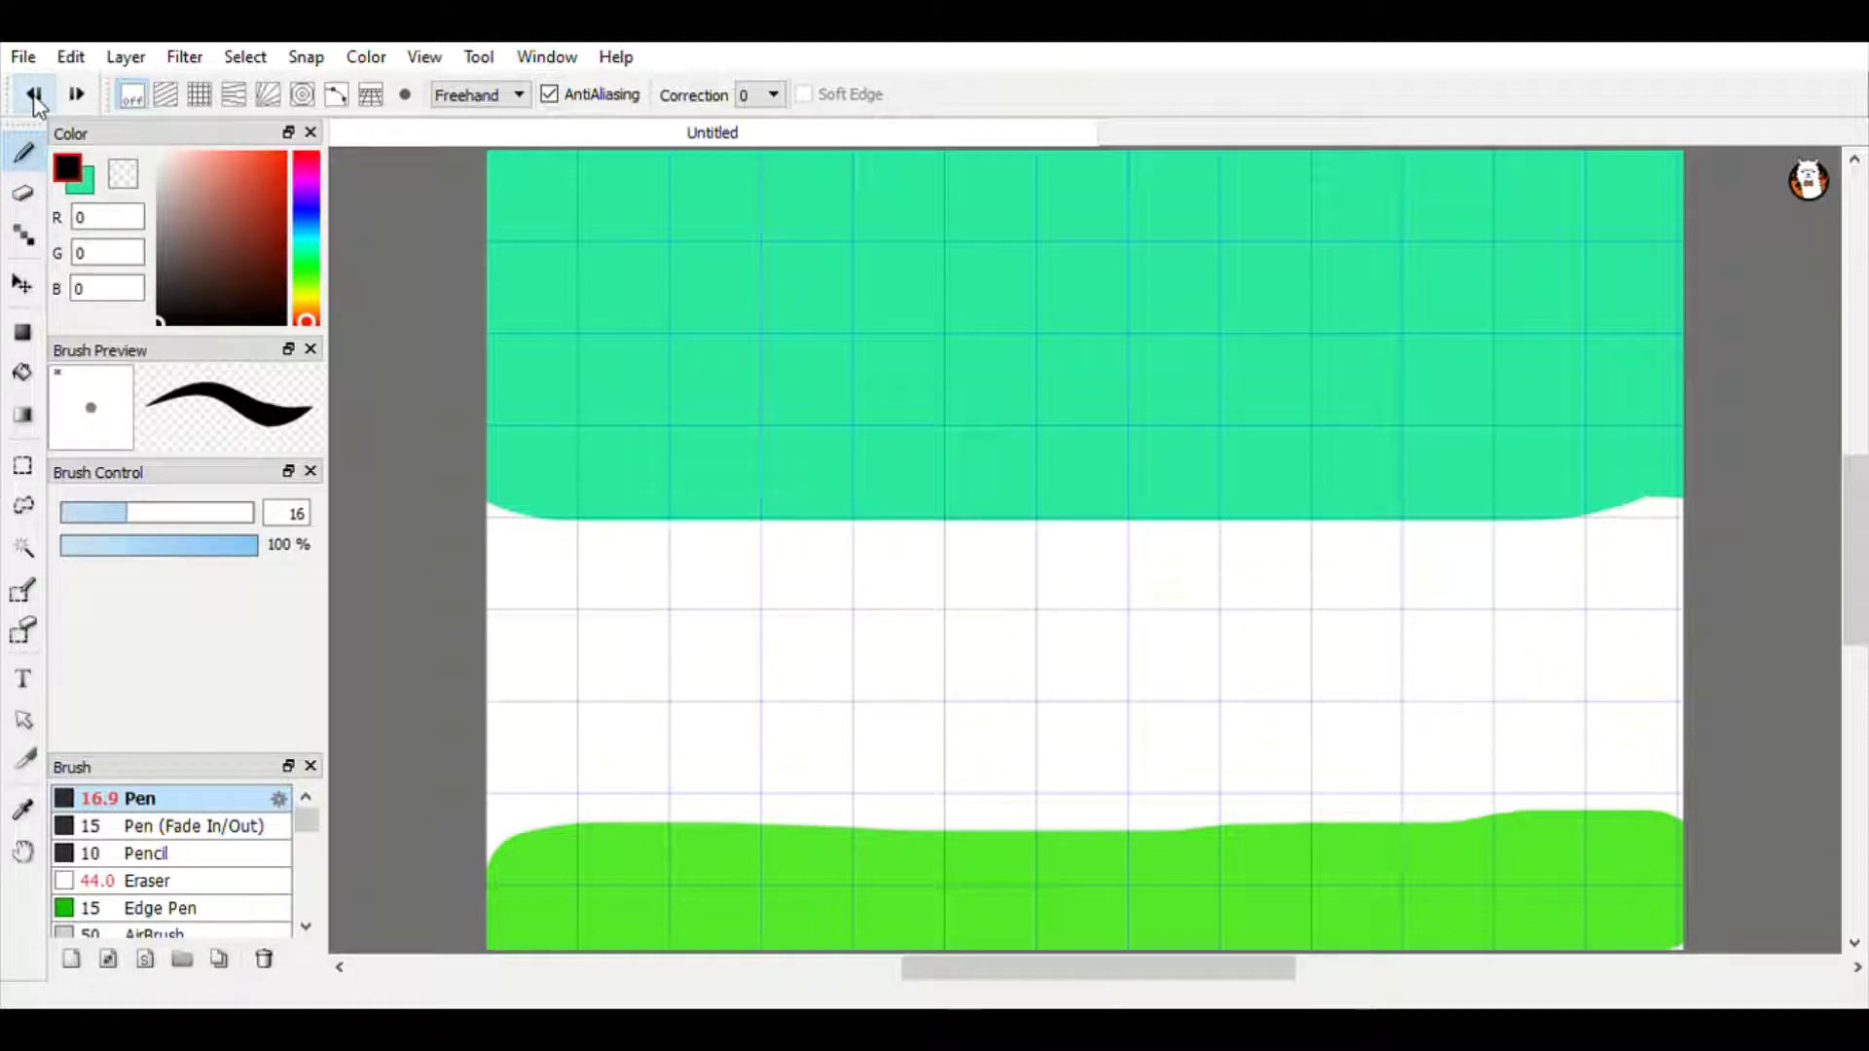
left_click(33, 94)
left_click(33, 94)
left_click(34, 95)
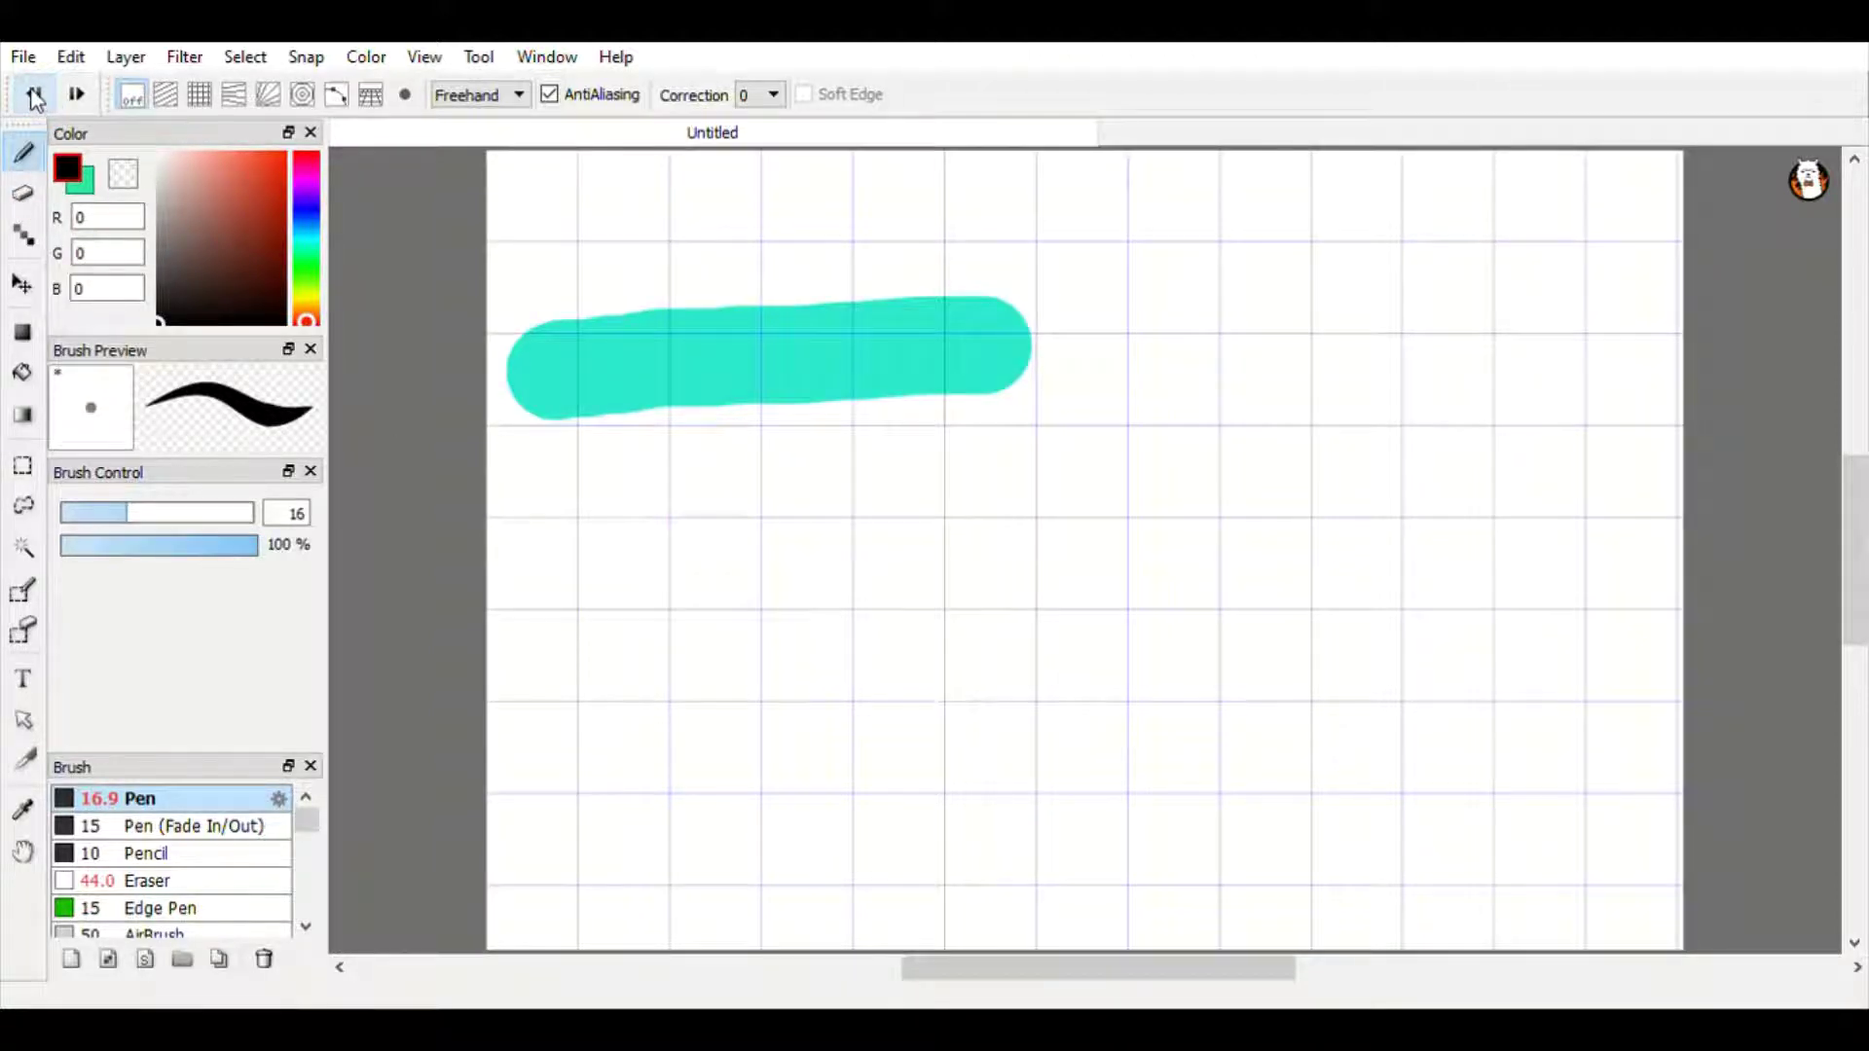
left_click(36, 96)
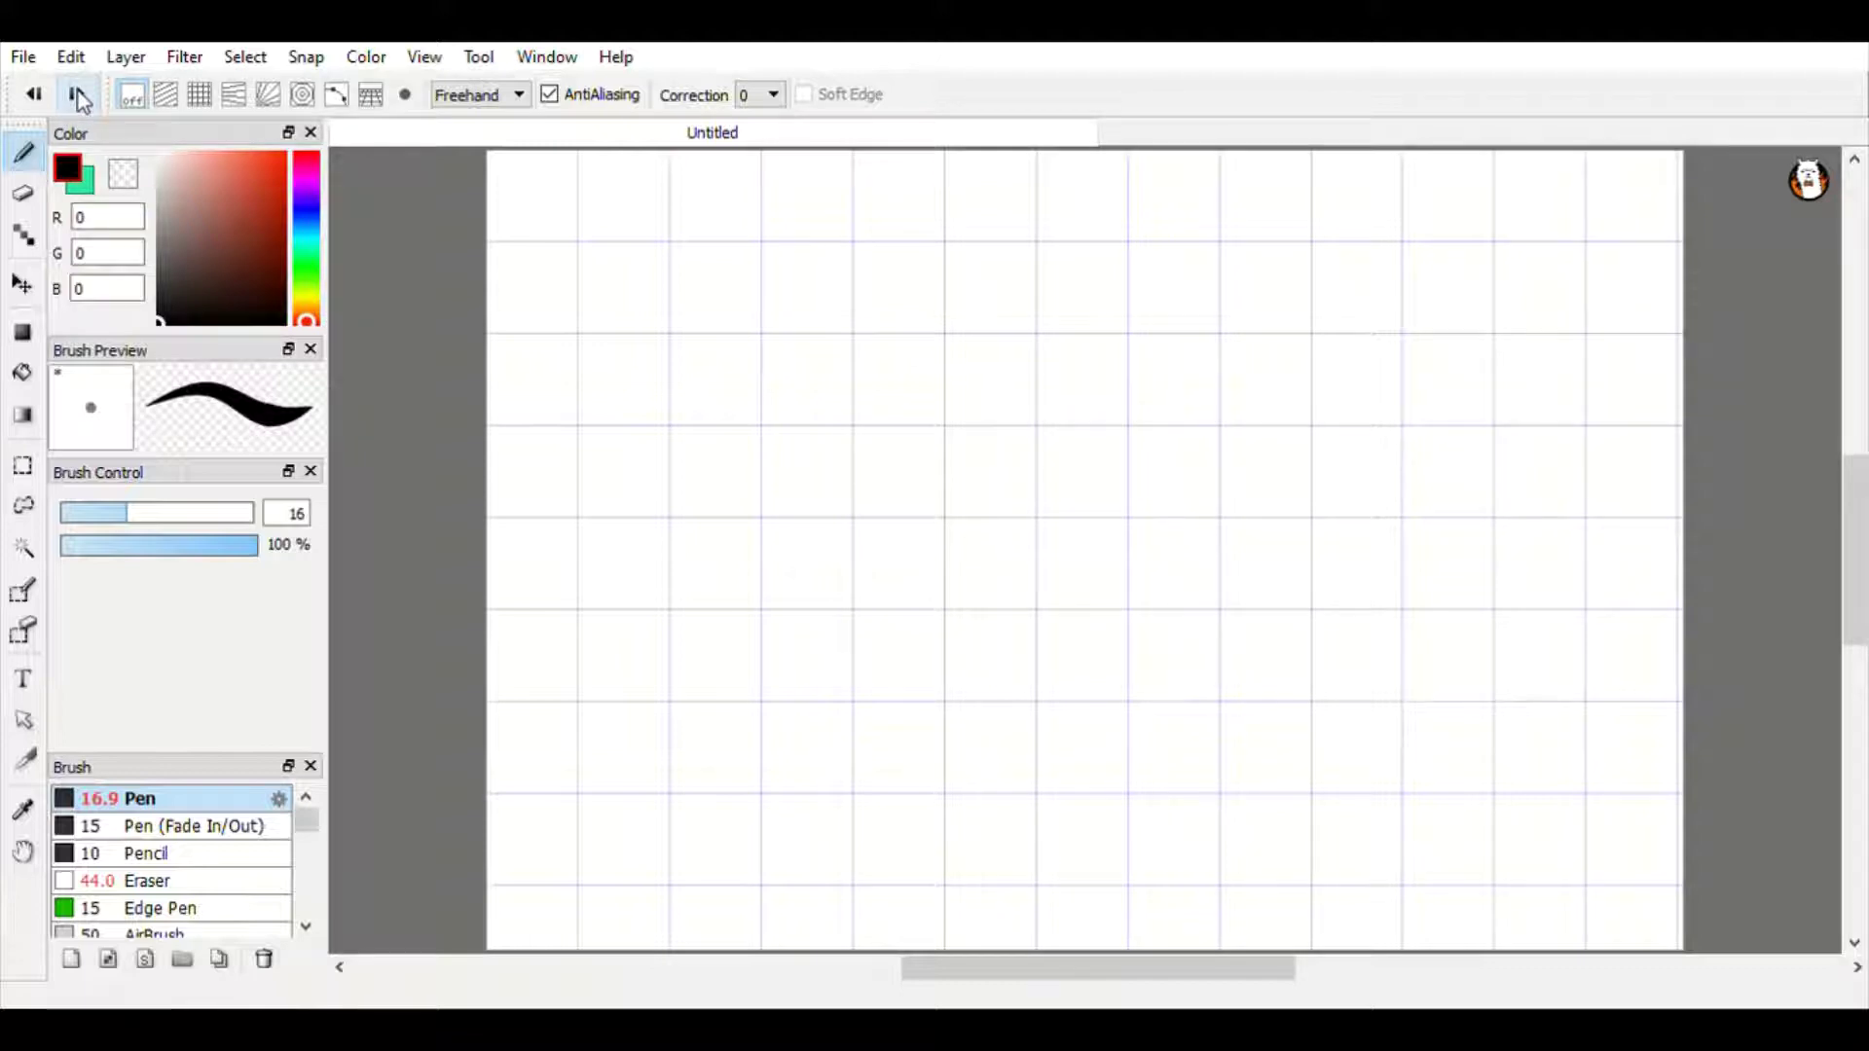
left_click(77, 95)
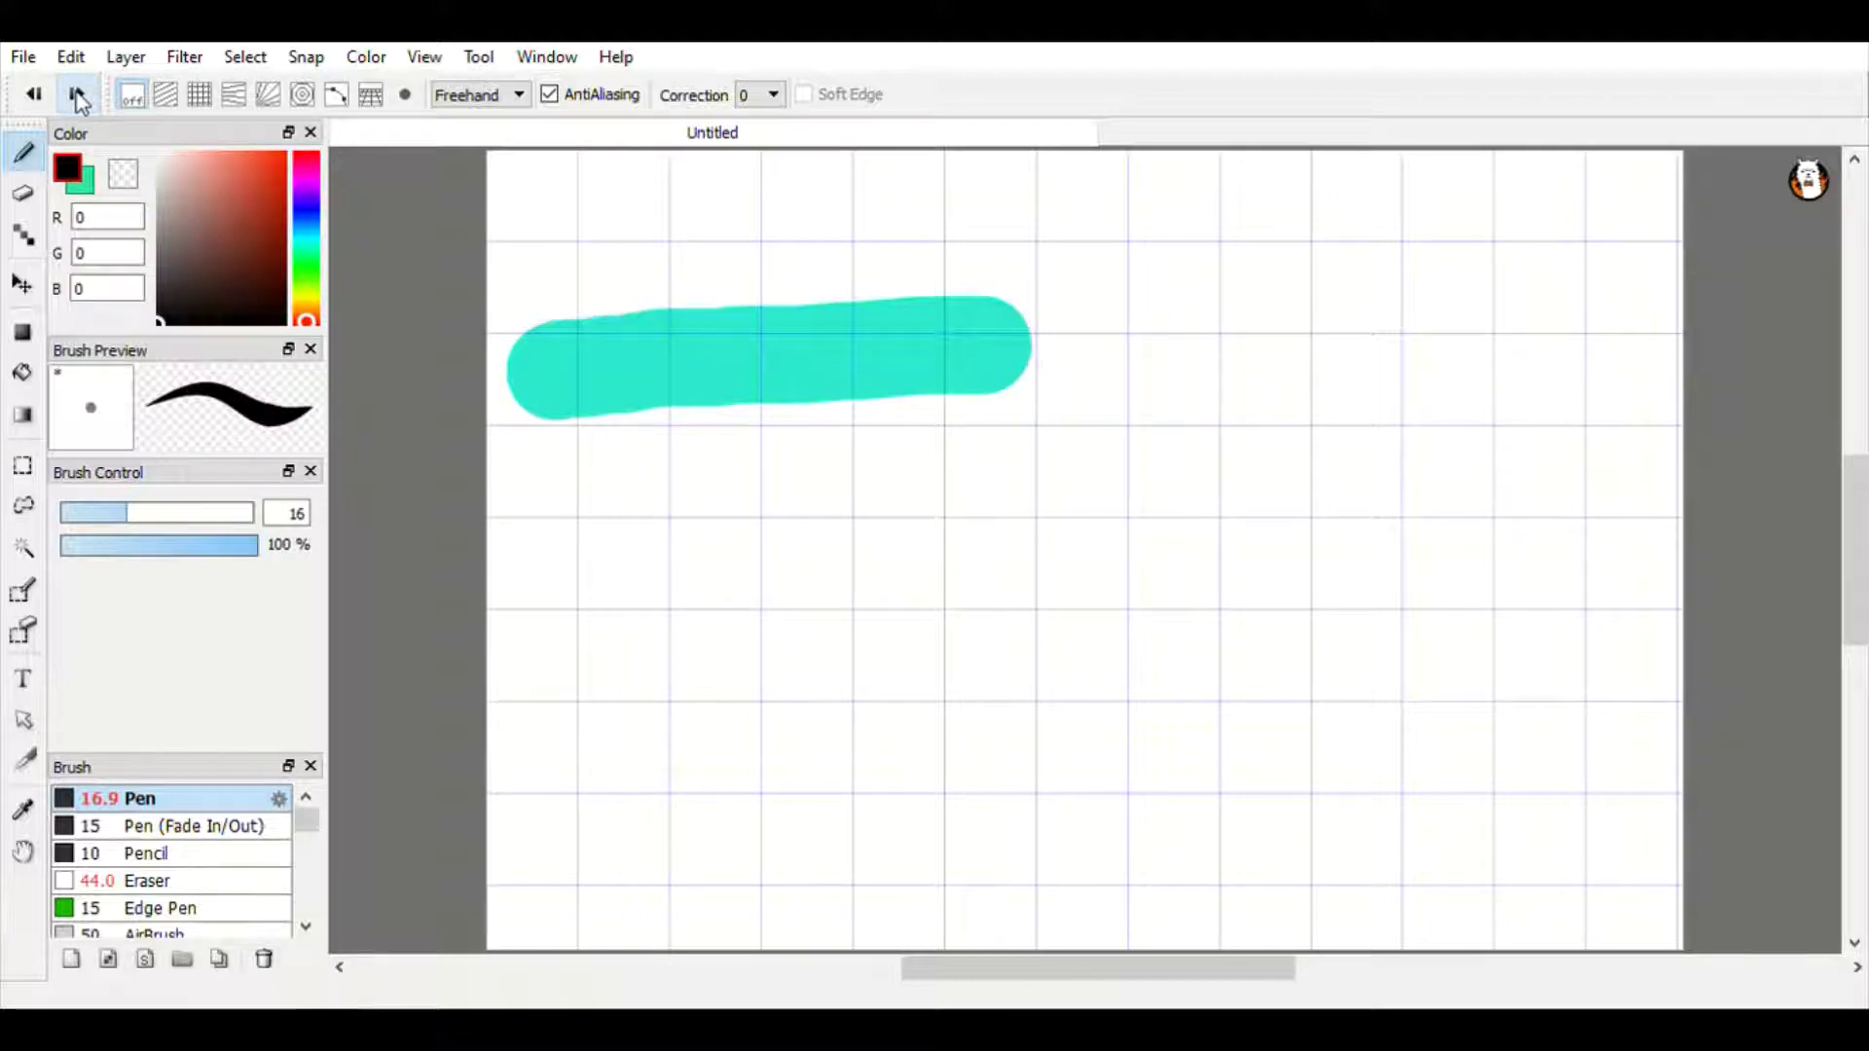
left_click(33, 93)
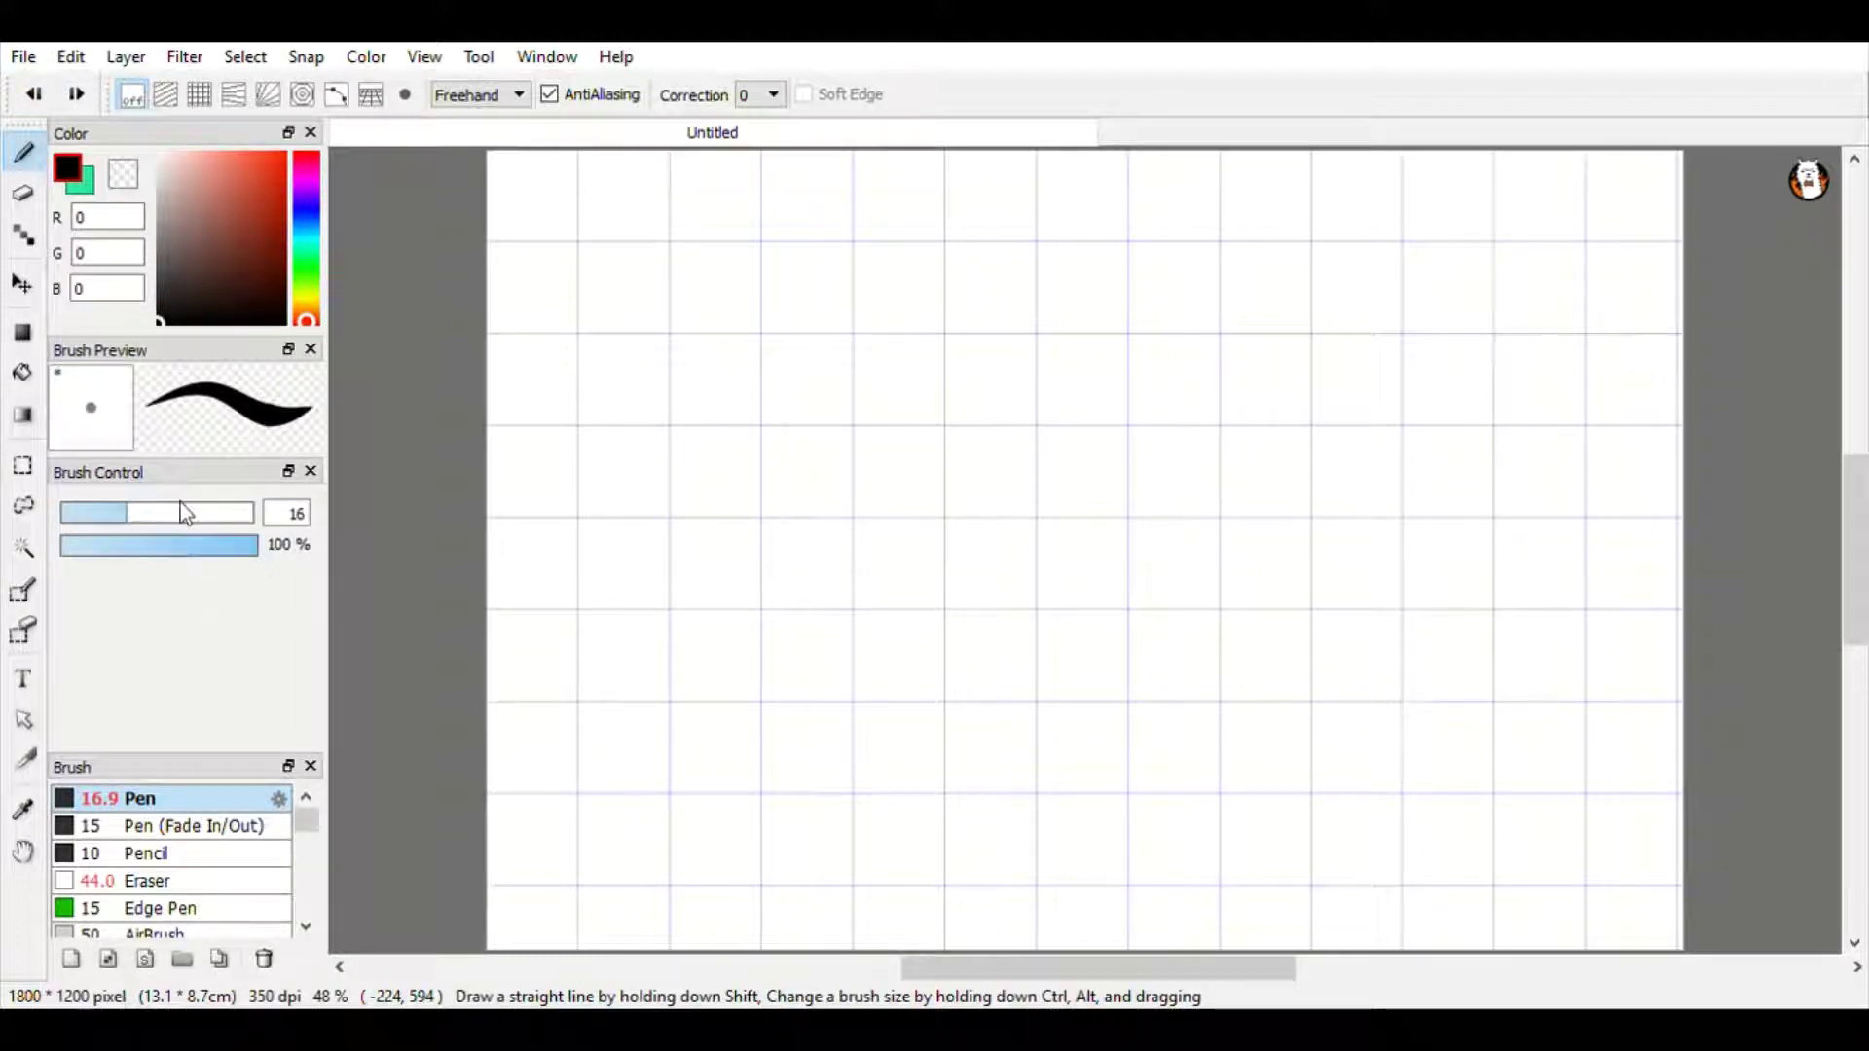
Try out a larger Pen size with a freehand black stroke on the canvas, and undo the stroke.
left_click_drag(187, 518, 634, 534)
mouse_move(855, 418)
left_mouse_down()
mouse_move(876, 359)
mouse_move(1171, 668)
mouse_move(1336, 543)
mouse_move(996, 484)
mouse_move(1089, 584)
mouse_move(1060, 538)
mouse_move(750, 333)
mouse_move(717, 634)
mouse_move(1335, 856)
mouse_move(1518, 817)
left_mouse_up()
key("ctrl+z")
Set the Pen size to 93 and draw a thin black scribble with the size 10 Pencil.
left_click_drag(207, 510, 228, 512)
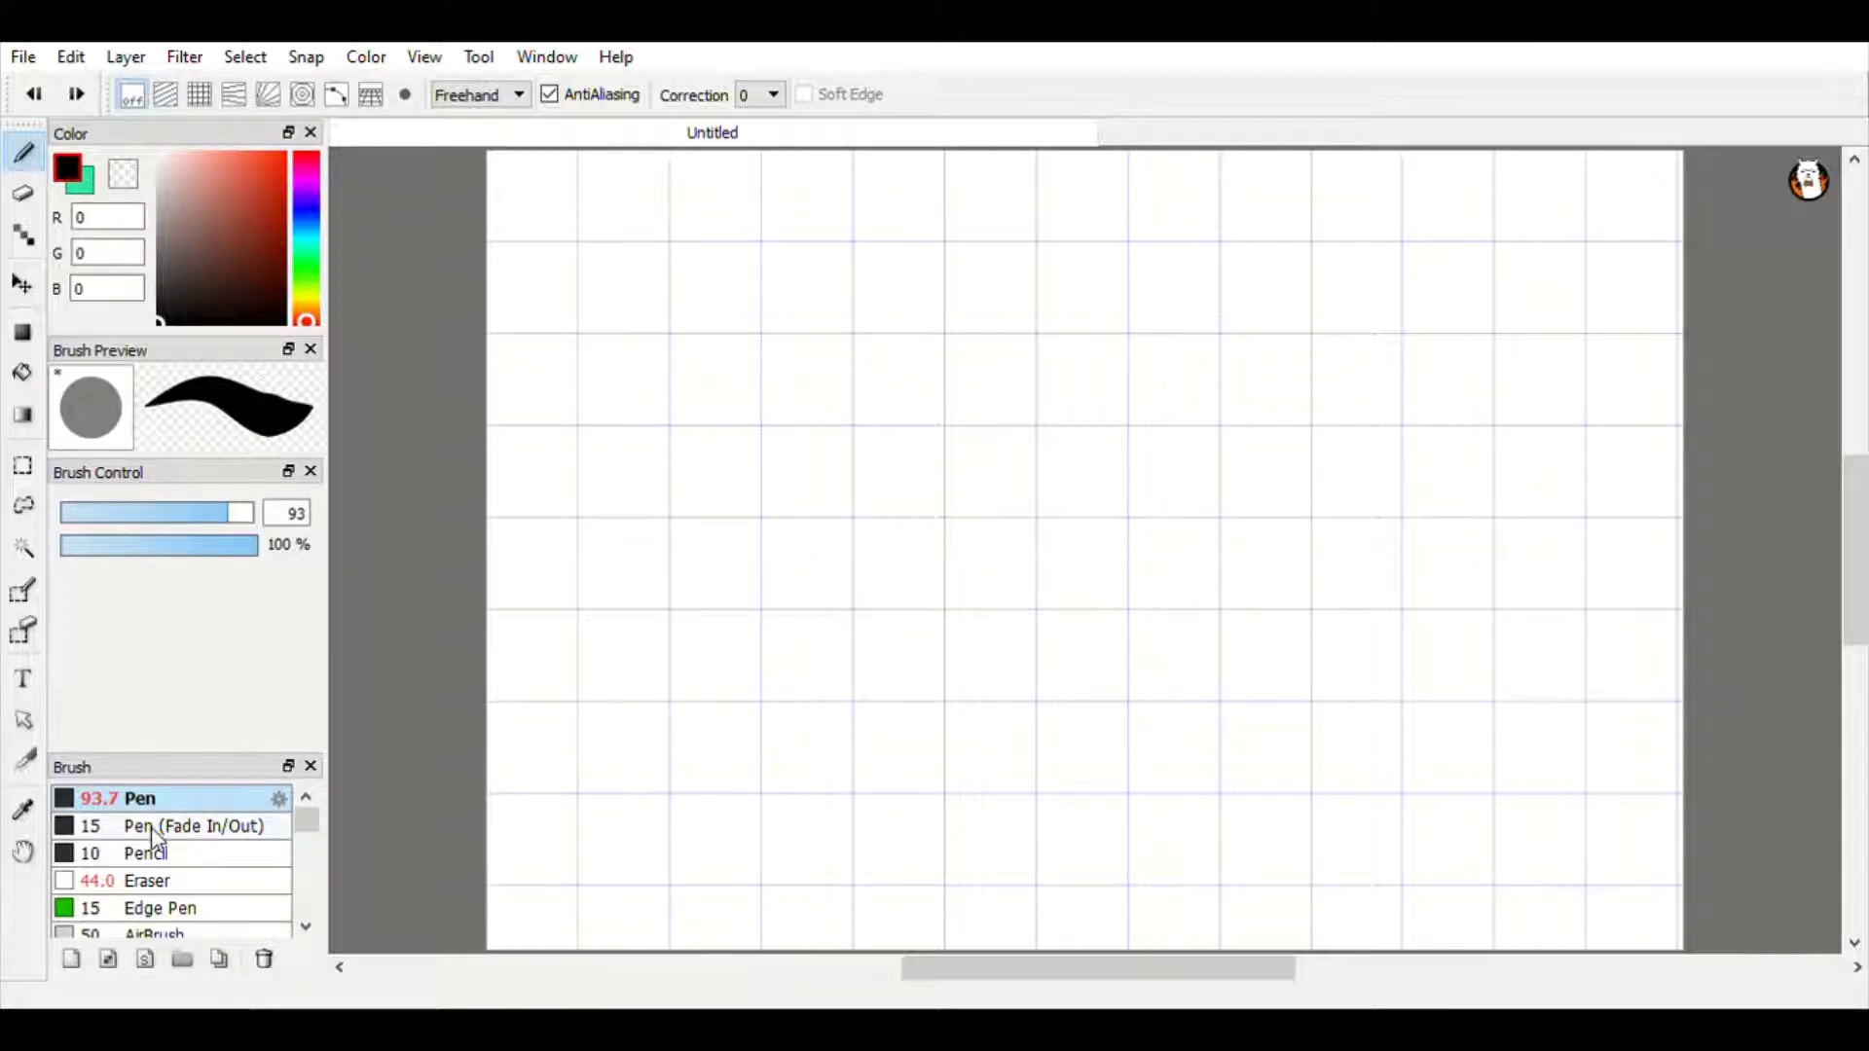
scroll(151, 828, "down", 1)
scroll(154, 837, "up", 1)
left_click(180, 855)
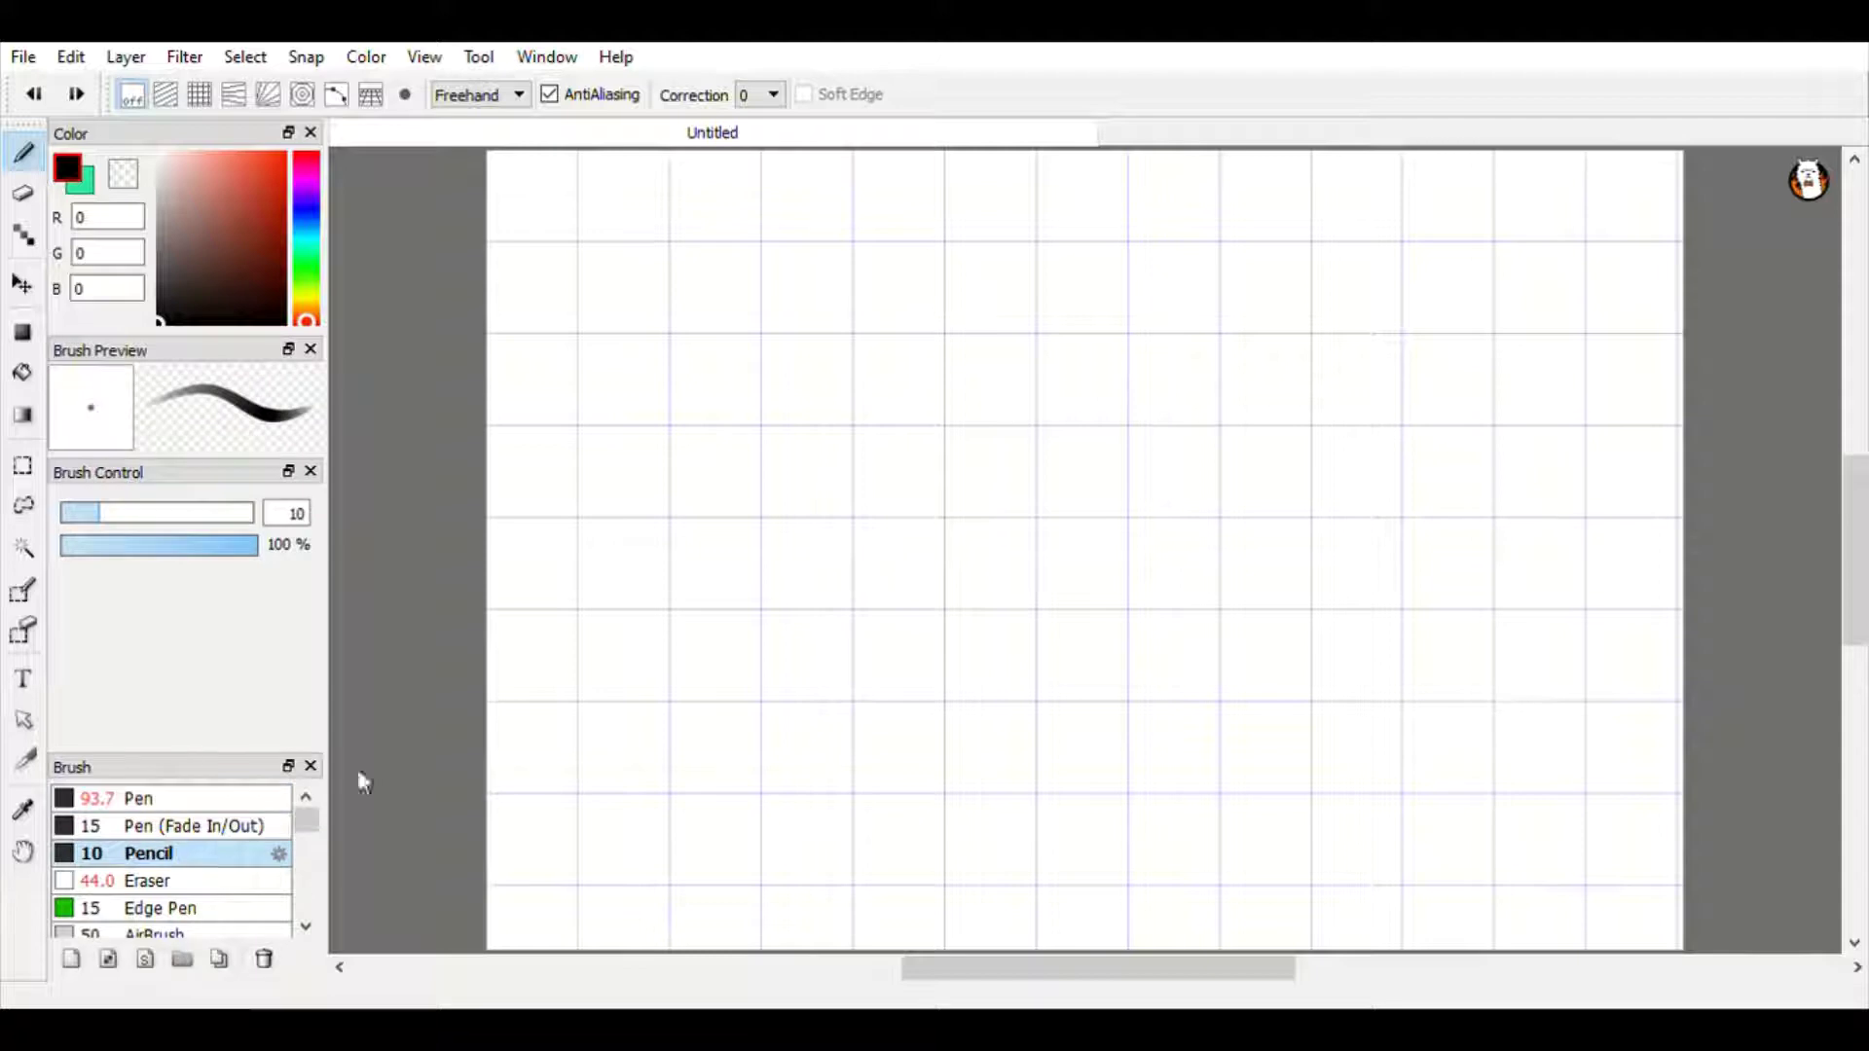
mouse_move(818, 489)
left_mouse_down()
mouse_move(708, 522)
mouse_move(906, 523)
mouse_move(754, 572)
left_mouse_up()
Draw thick black freehand strokes over the pencil scribble with the Pen brush.
left_click(115, 800)
left_click_drag(621, 602, 835, 674)
left_click_drag(882, 535, 764, 466)
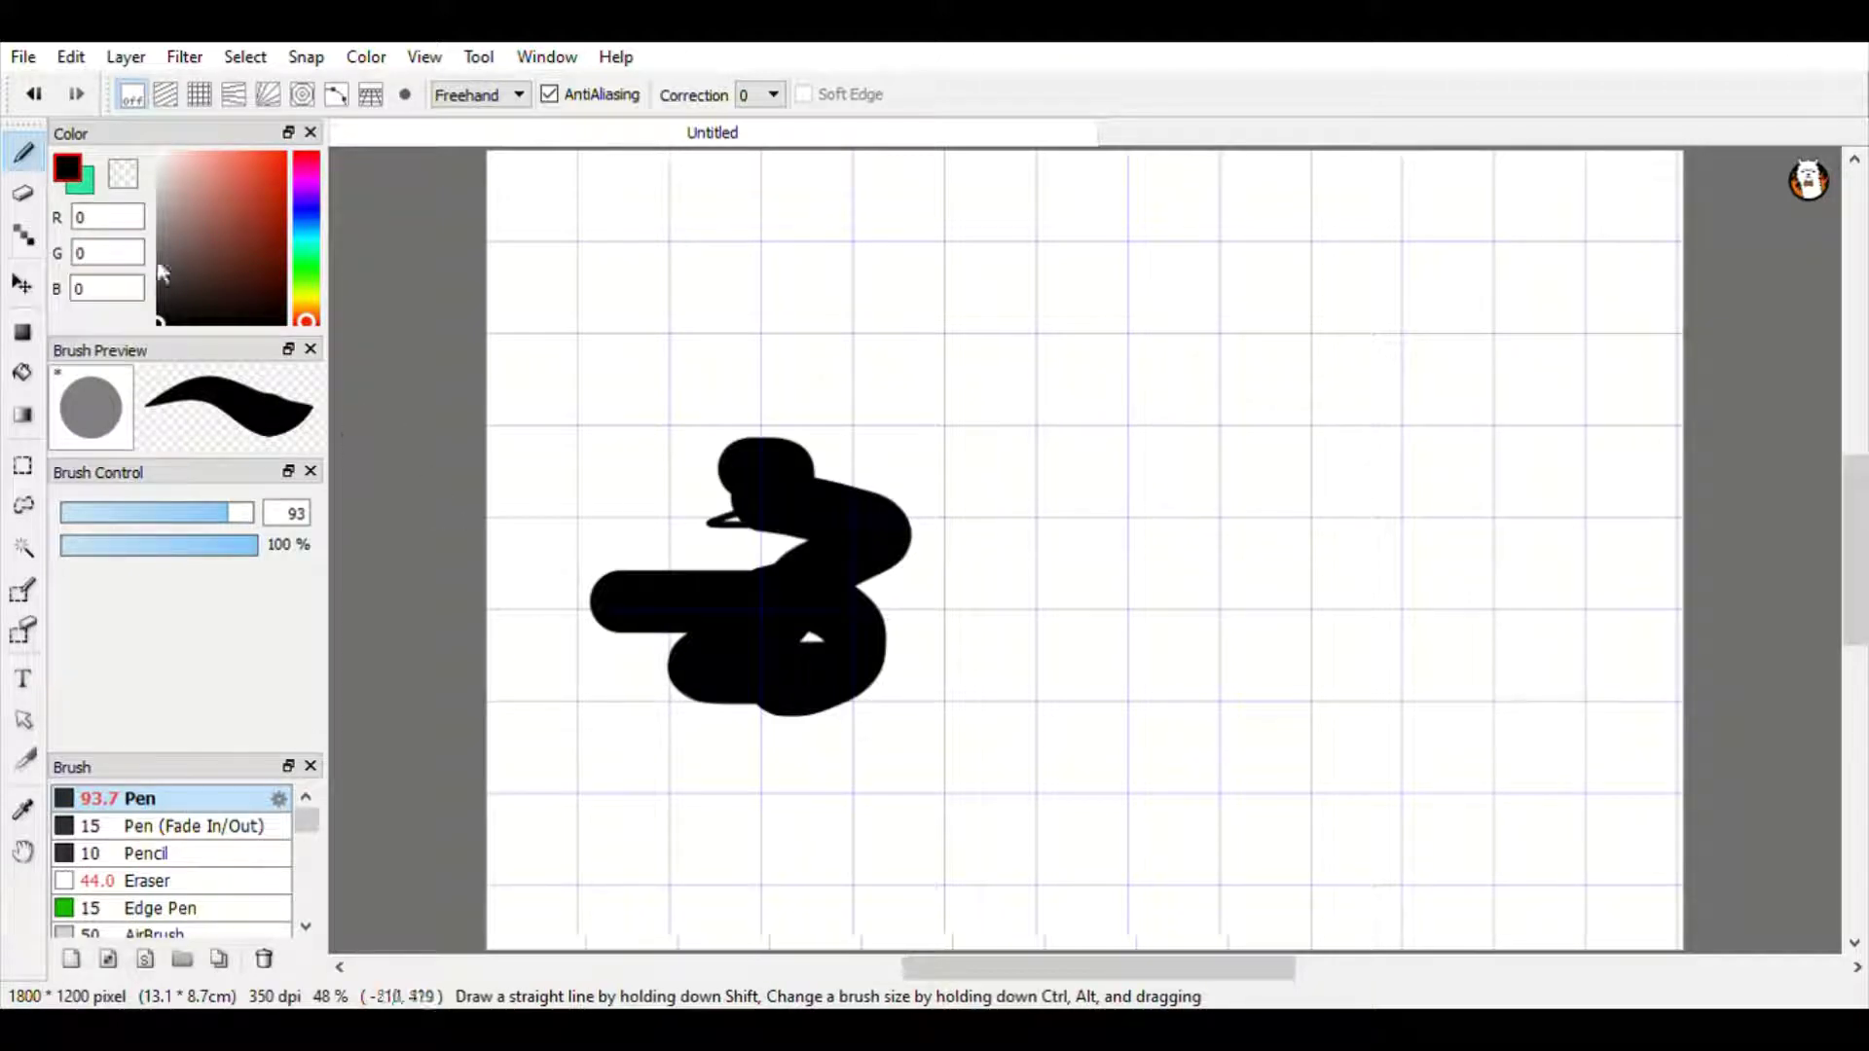
Erase the pencil scribble and thick black strokes completely with the Eraser tool.
left_click(24, 194)
mouse_move(790, 465)
left_mouse_down()
mouse_move(949, 477)
mouse_move(730, 551)
mouse_move(885, 571)
mouse_move(541, 629)
mouse_move(996, 680)
mouse_move(484, 709)
left_mouse_up()
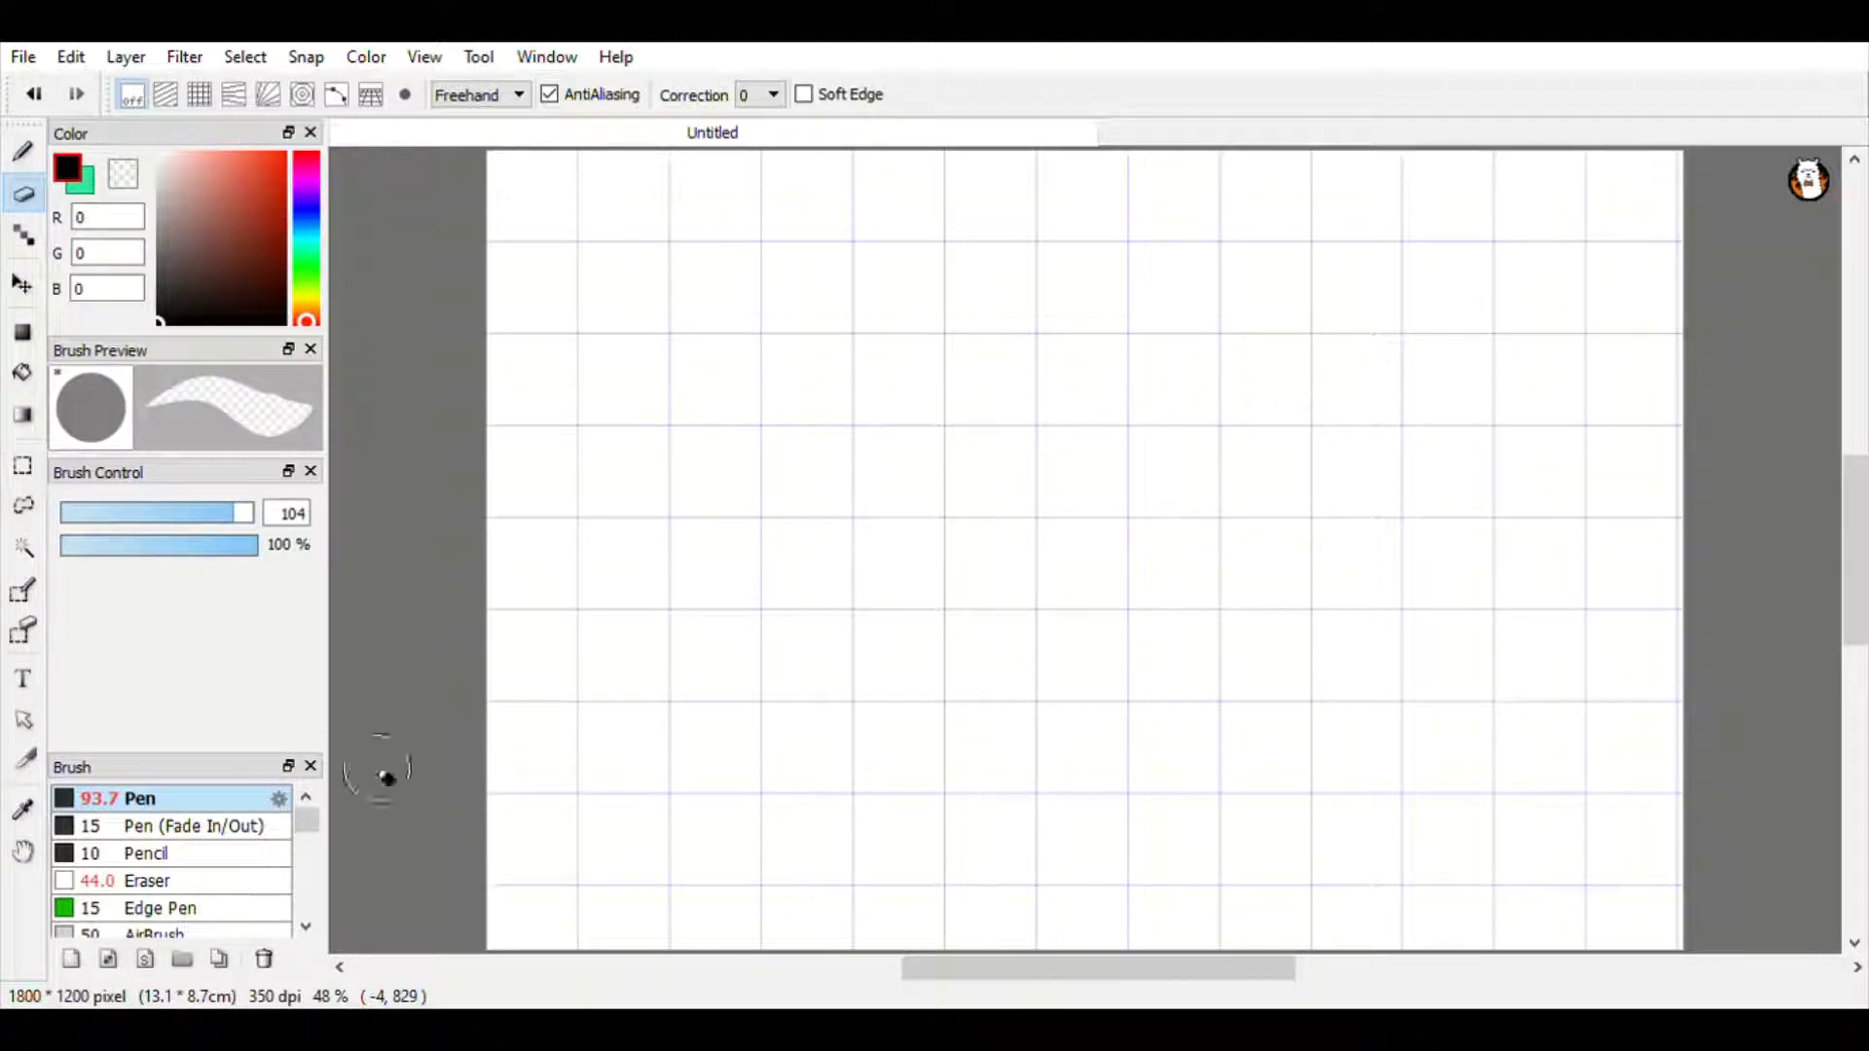
Choose the size 50 AirBrush with the green secondary color (42, 233, 160) as drawing color, and switch back to the Eraser tool.
scroll(176, 864, "down", 1)
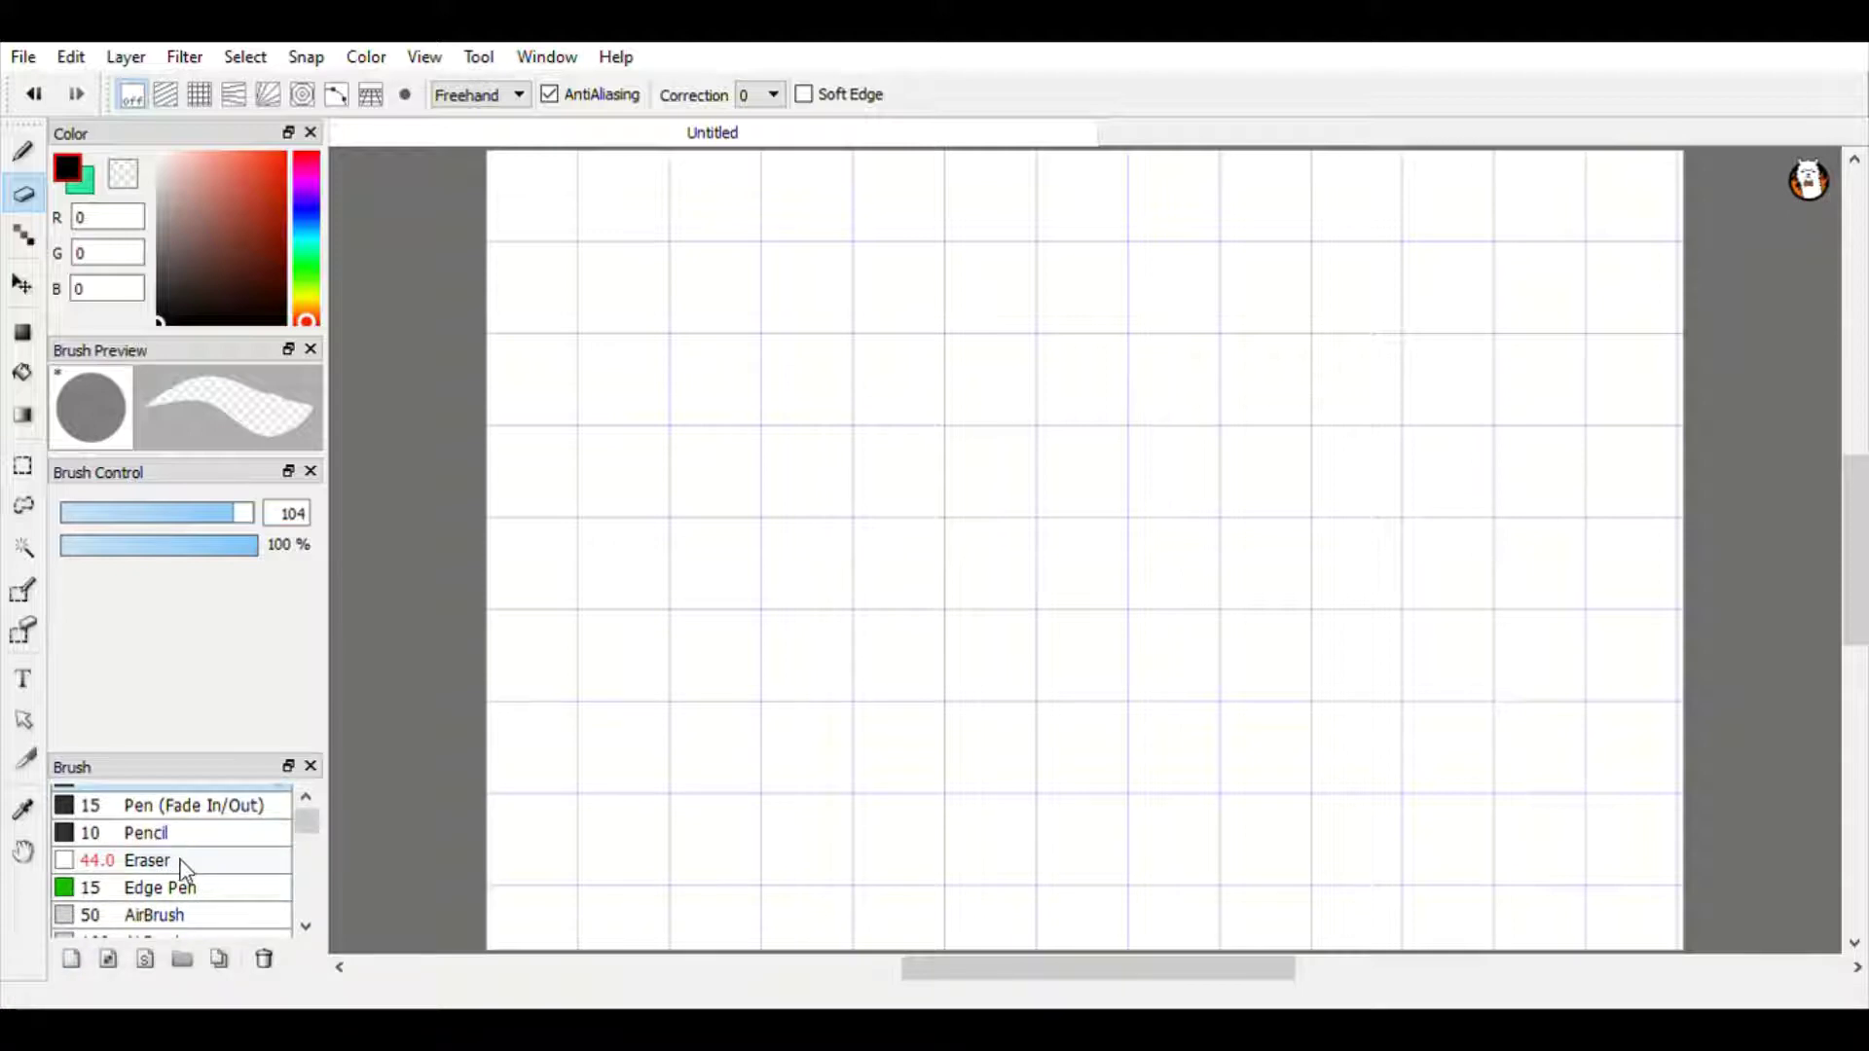
scroll(185, 869, "down", 1)
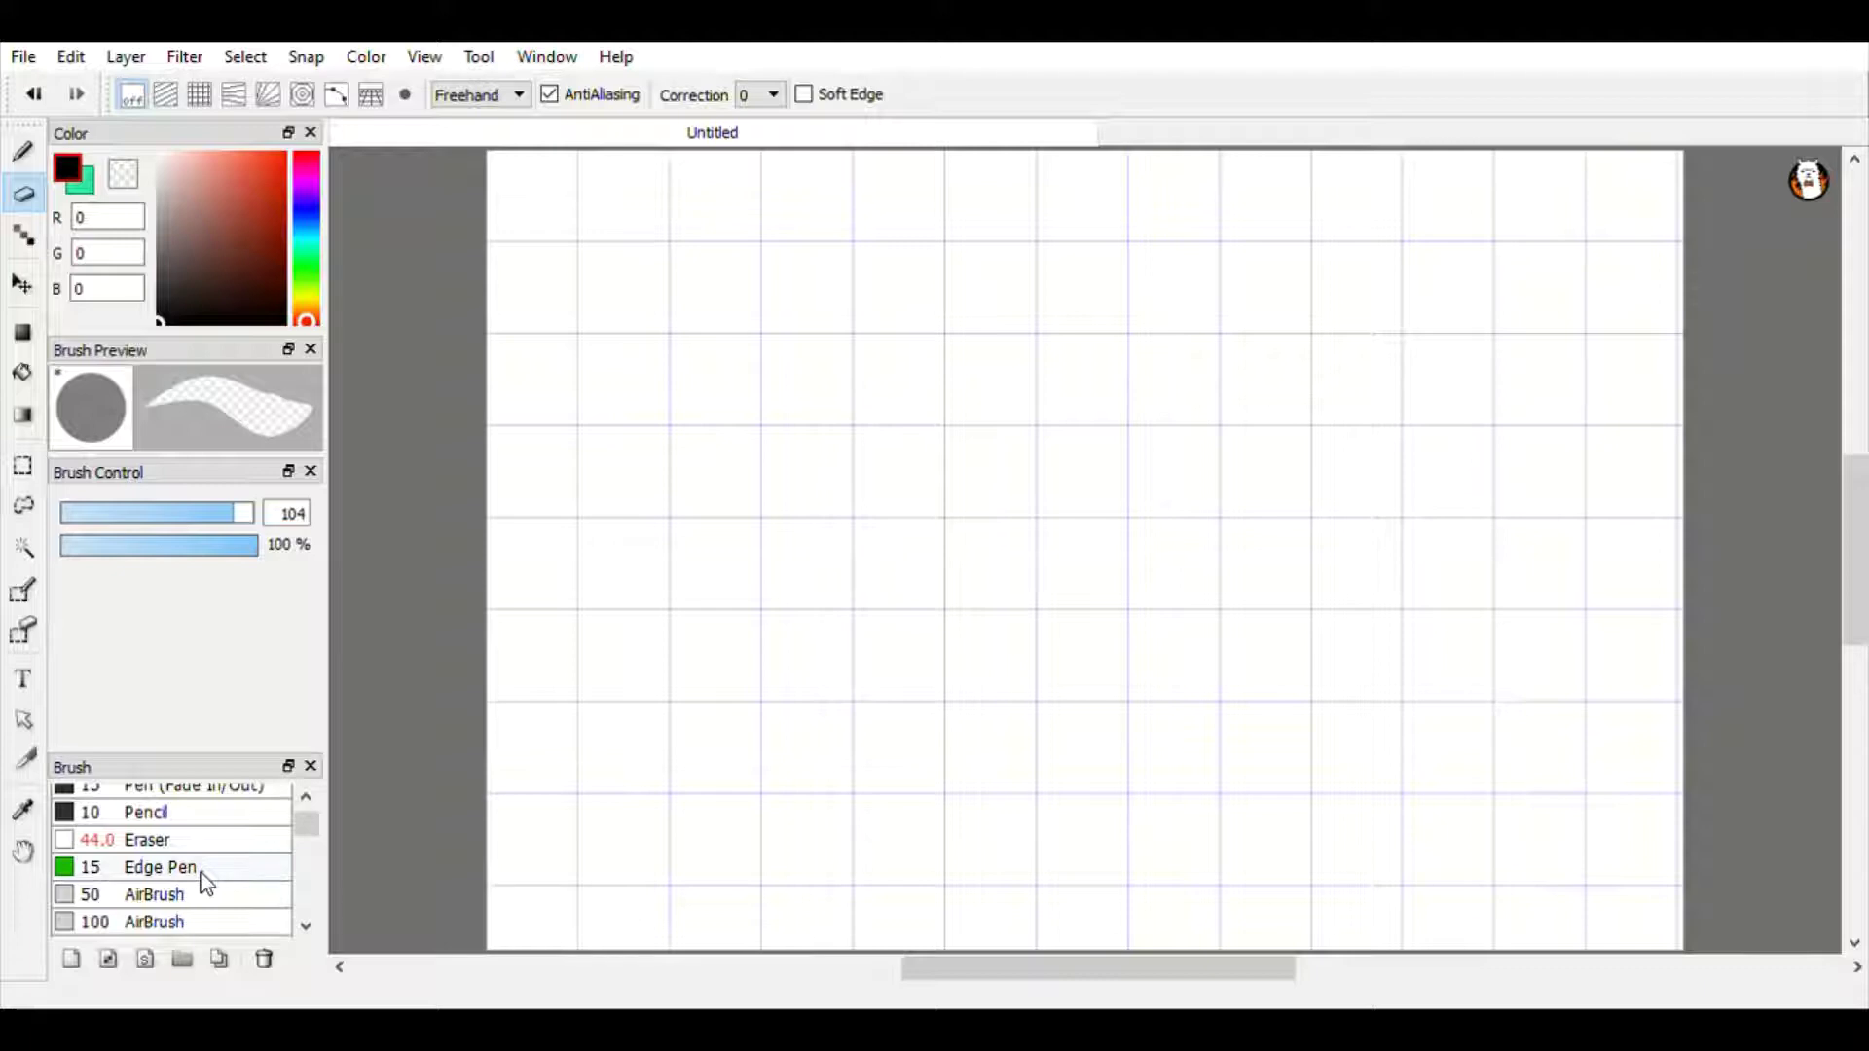
scroll(206, 905, "down", 2)
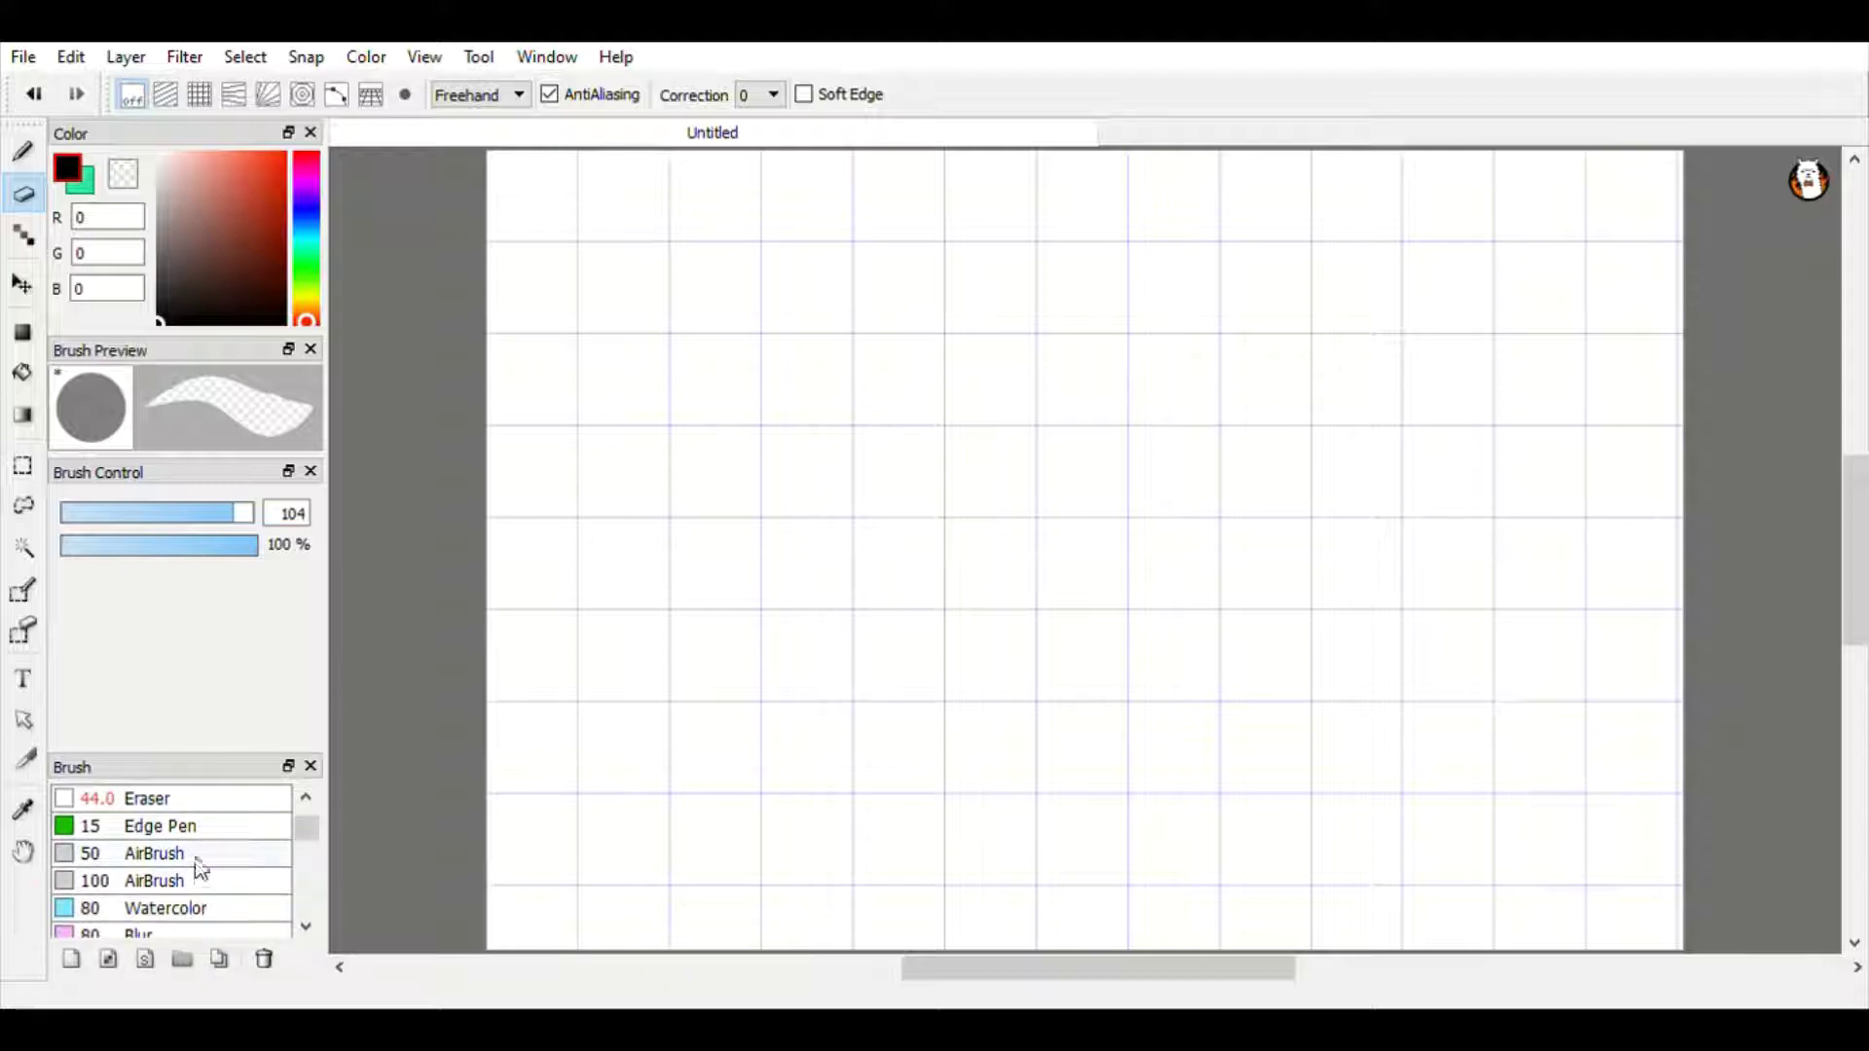
left_click(190, 855)
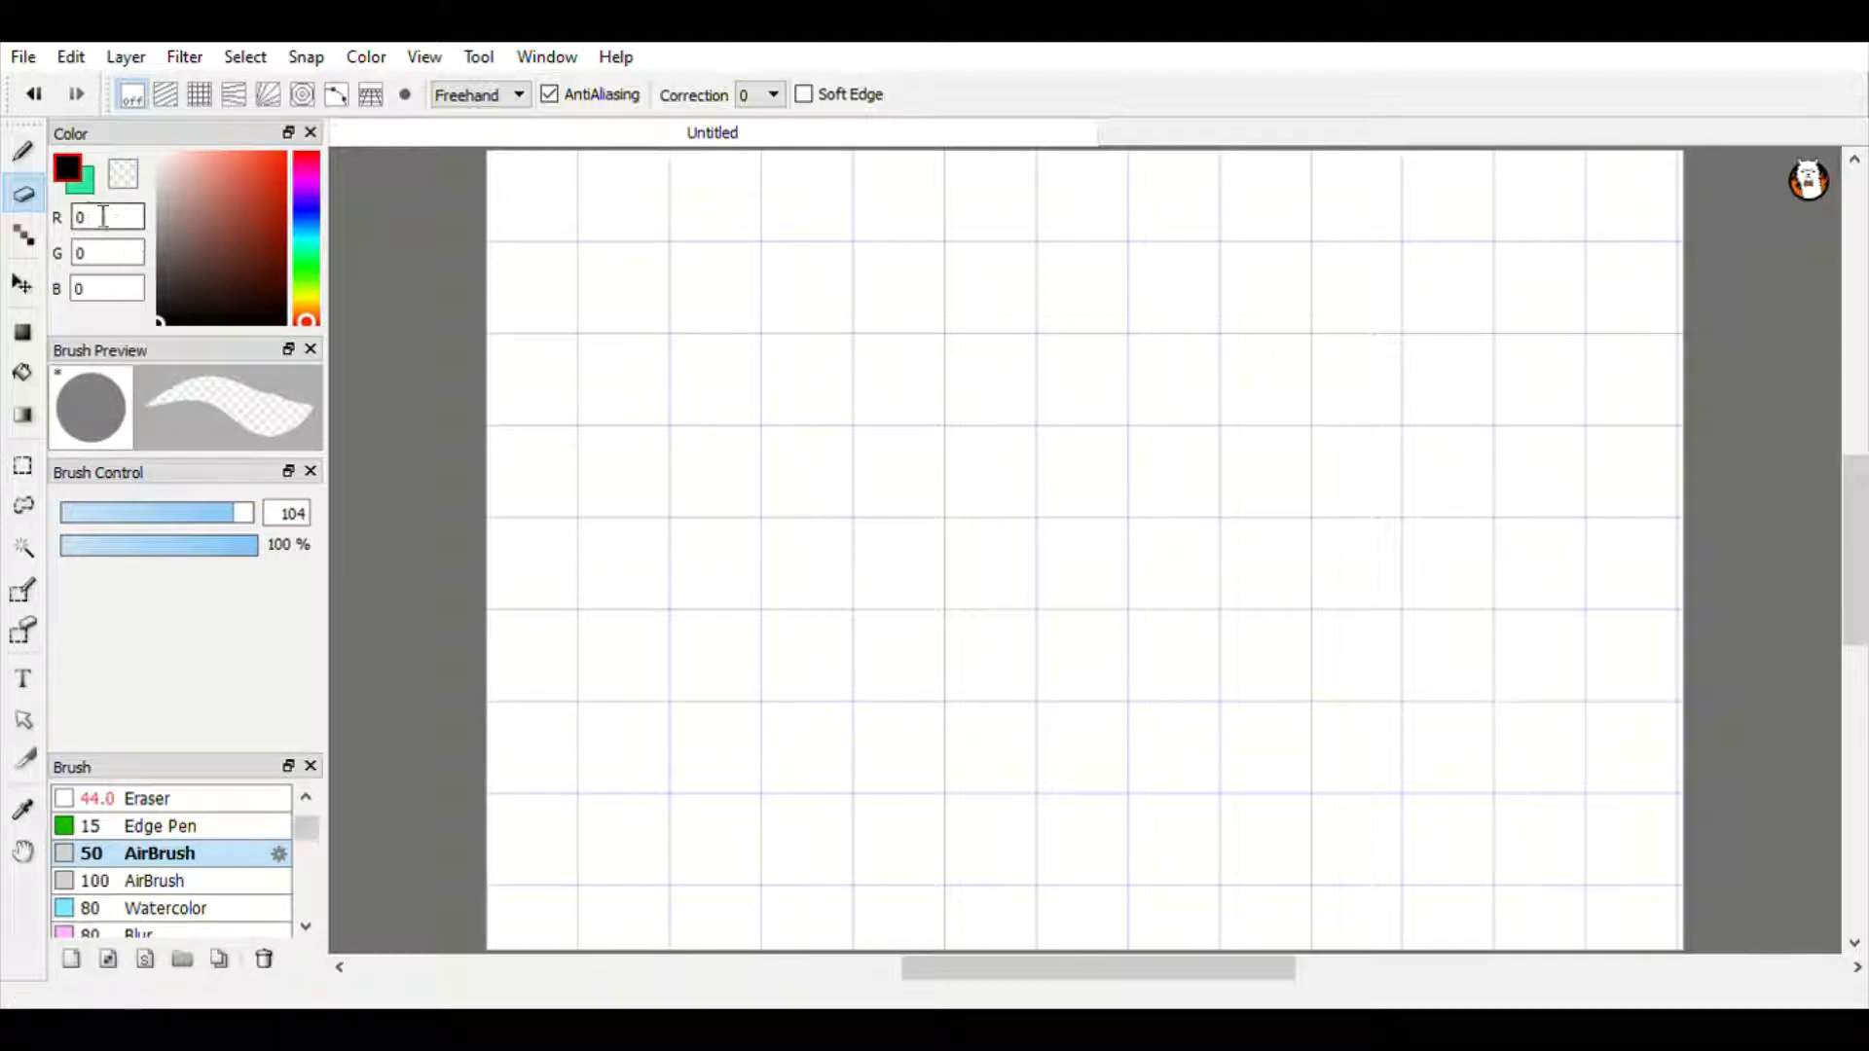
left_click(81, 180)
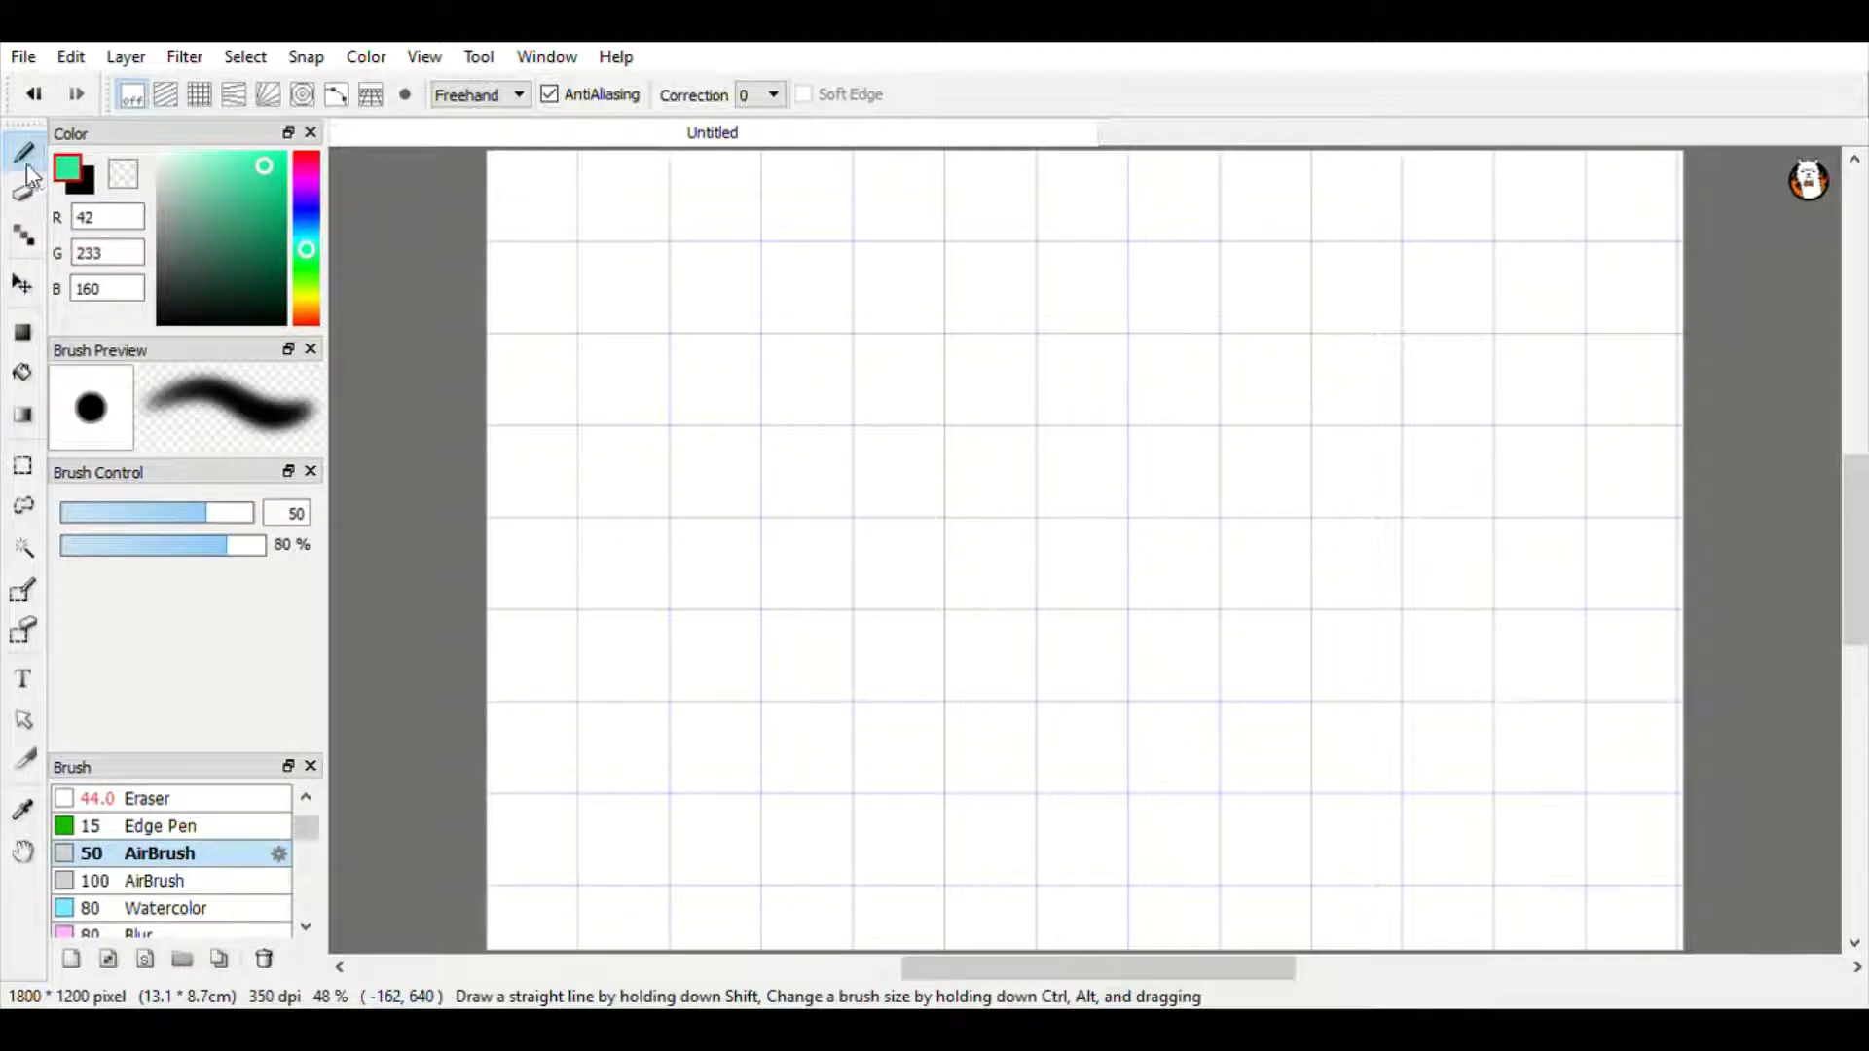
left_click(29, 196)
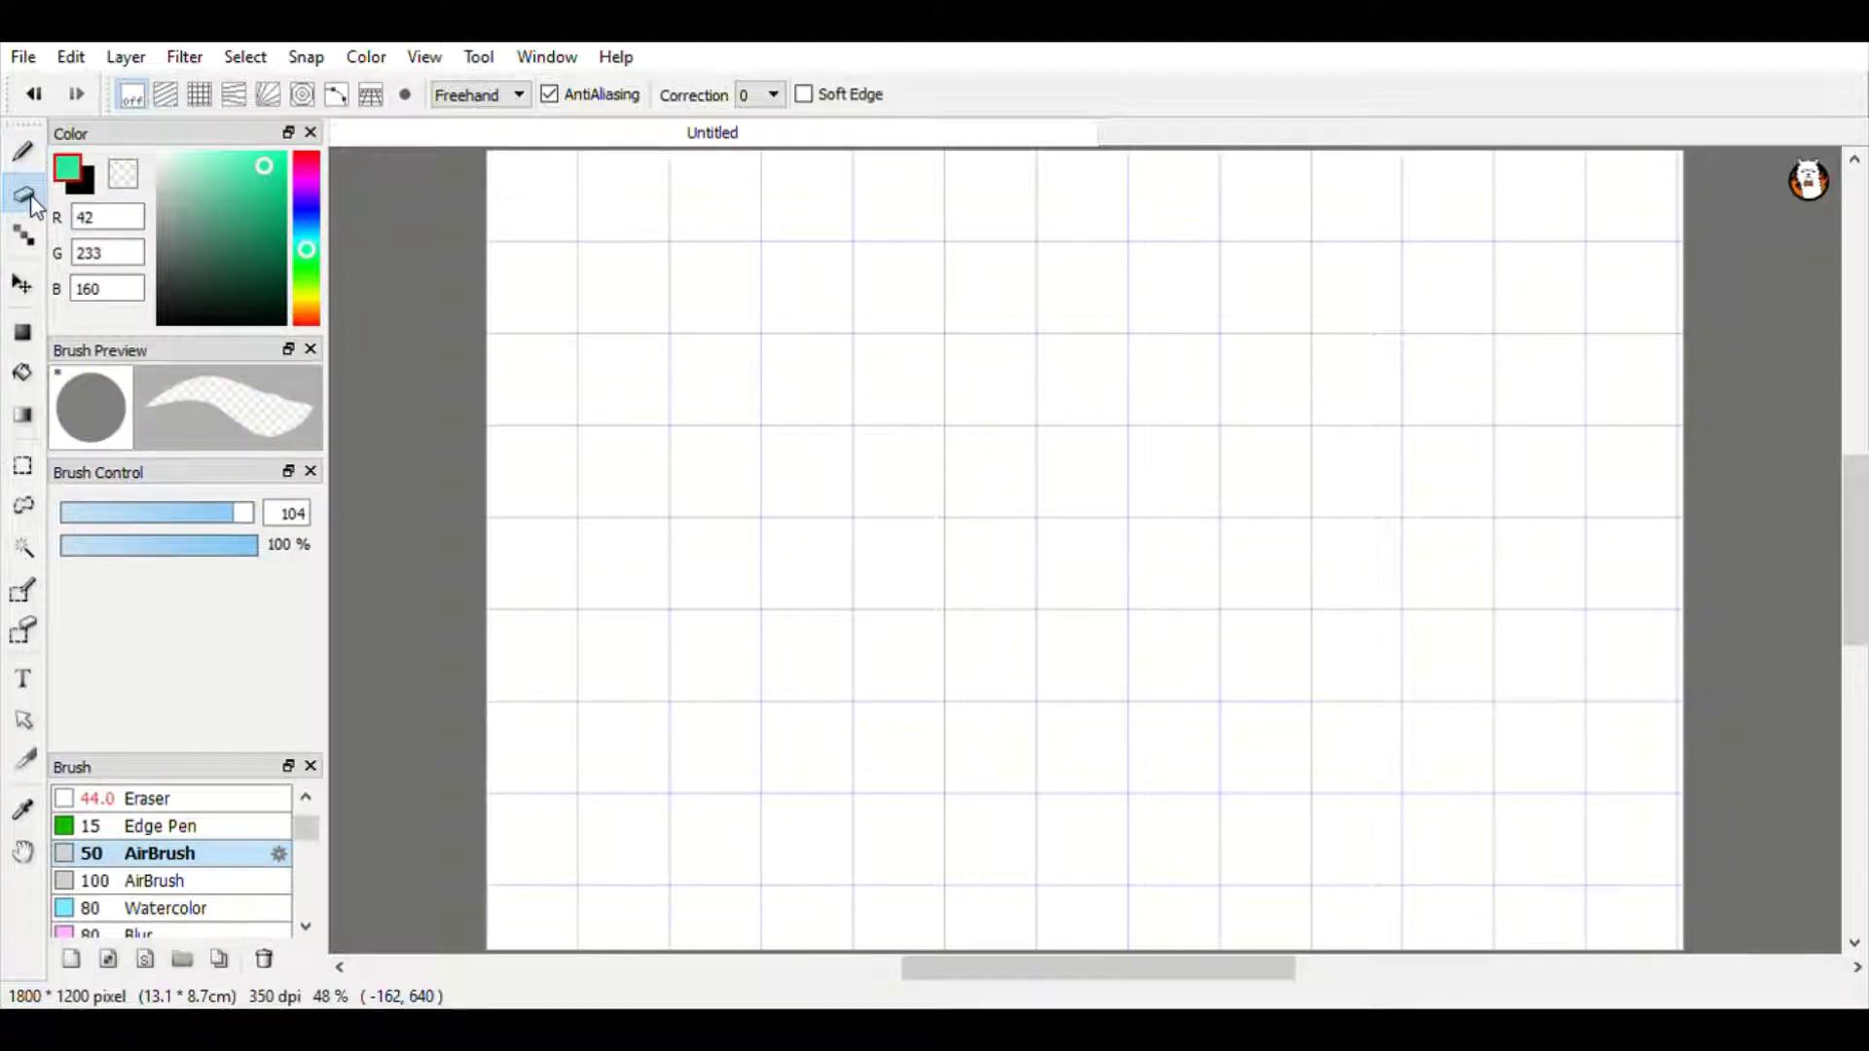
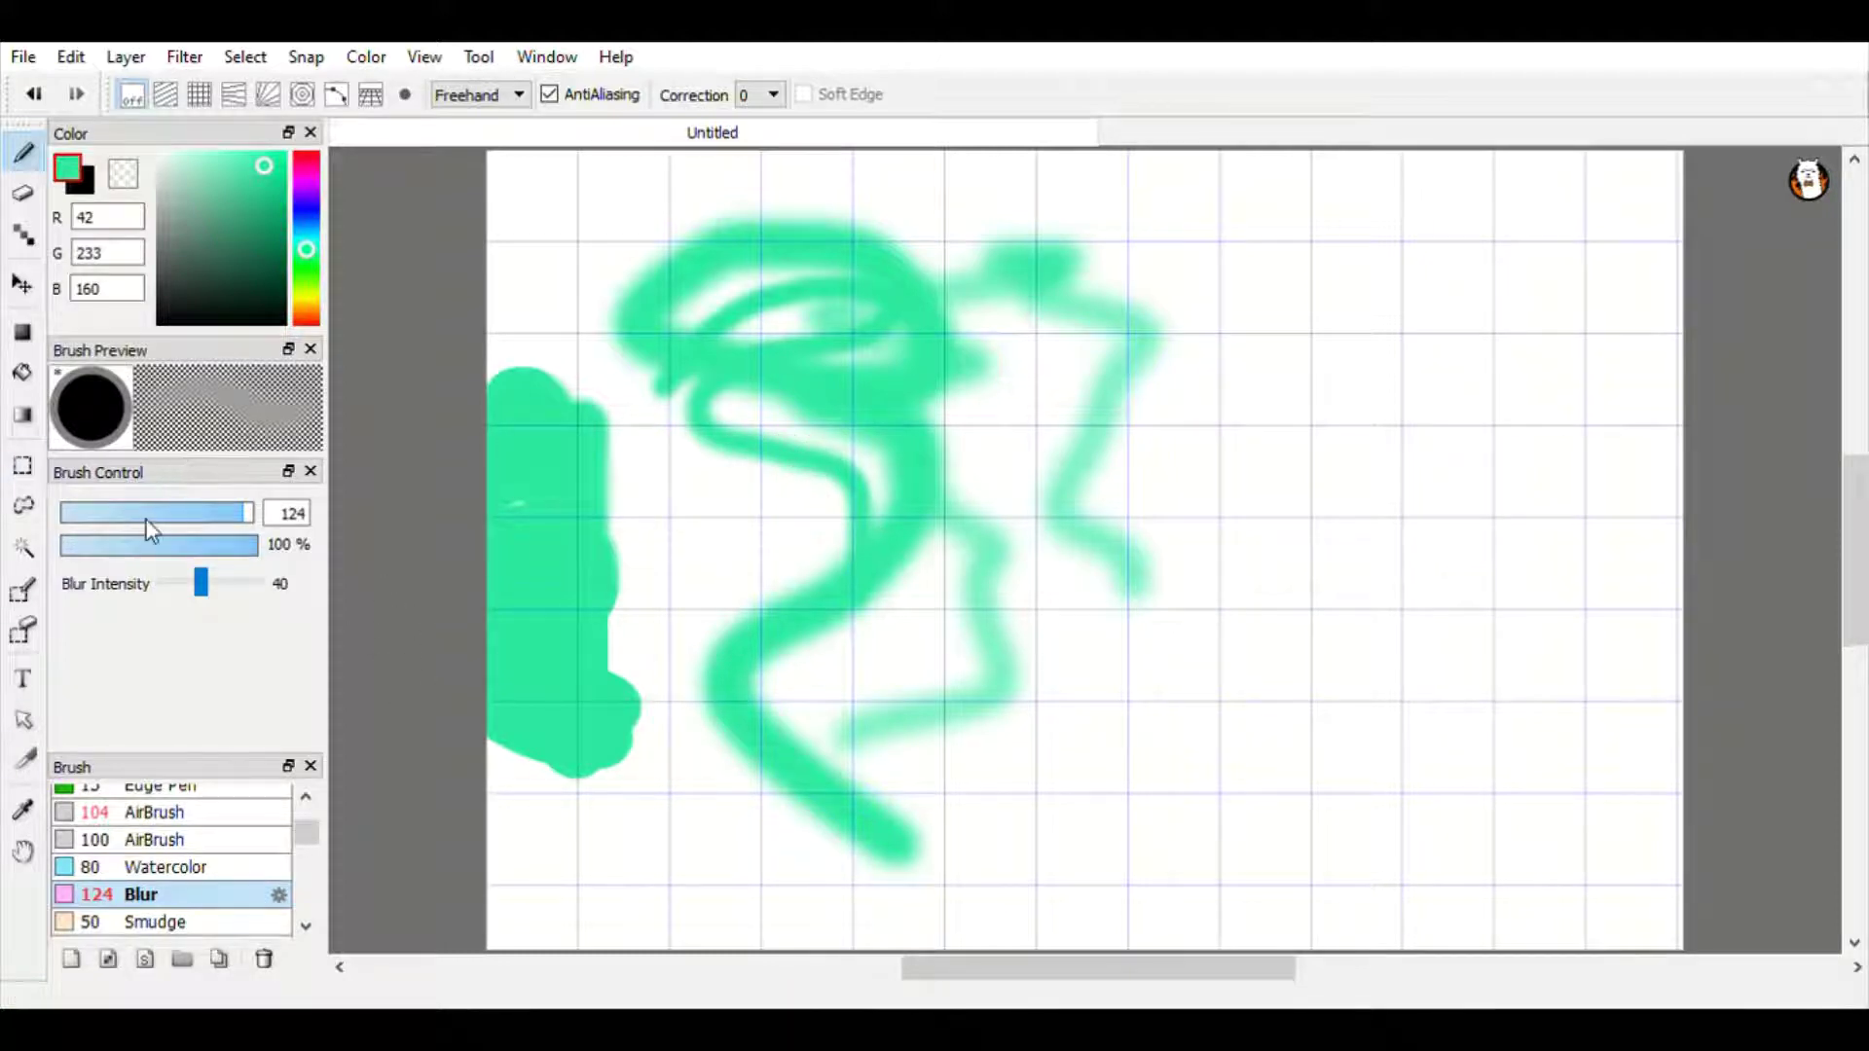
Set the Blur brush size to 43, and smear the green strokes with the size 50 Smudge brush.
left_click(193, 513)
scroll(184, 876, "down", 1)
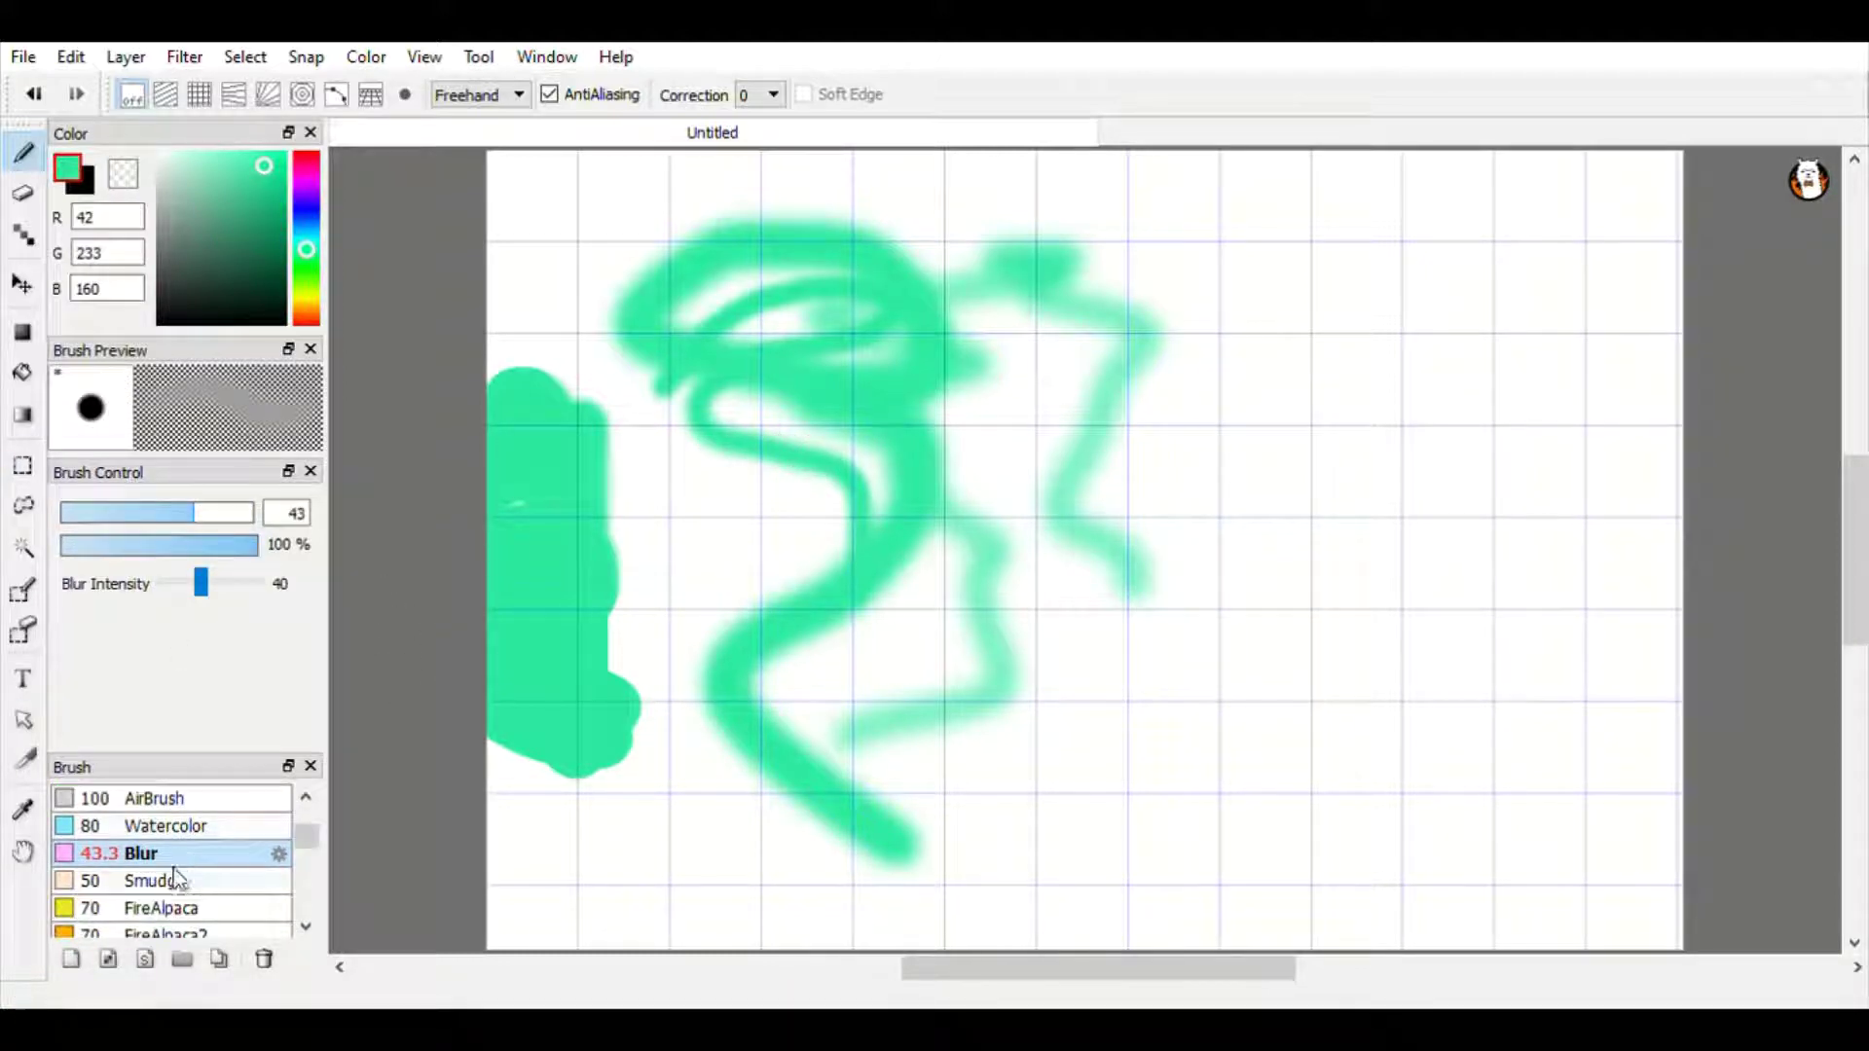
left_click(184, 880)
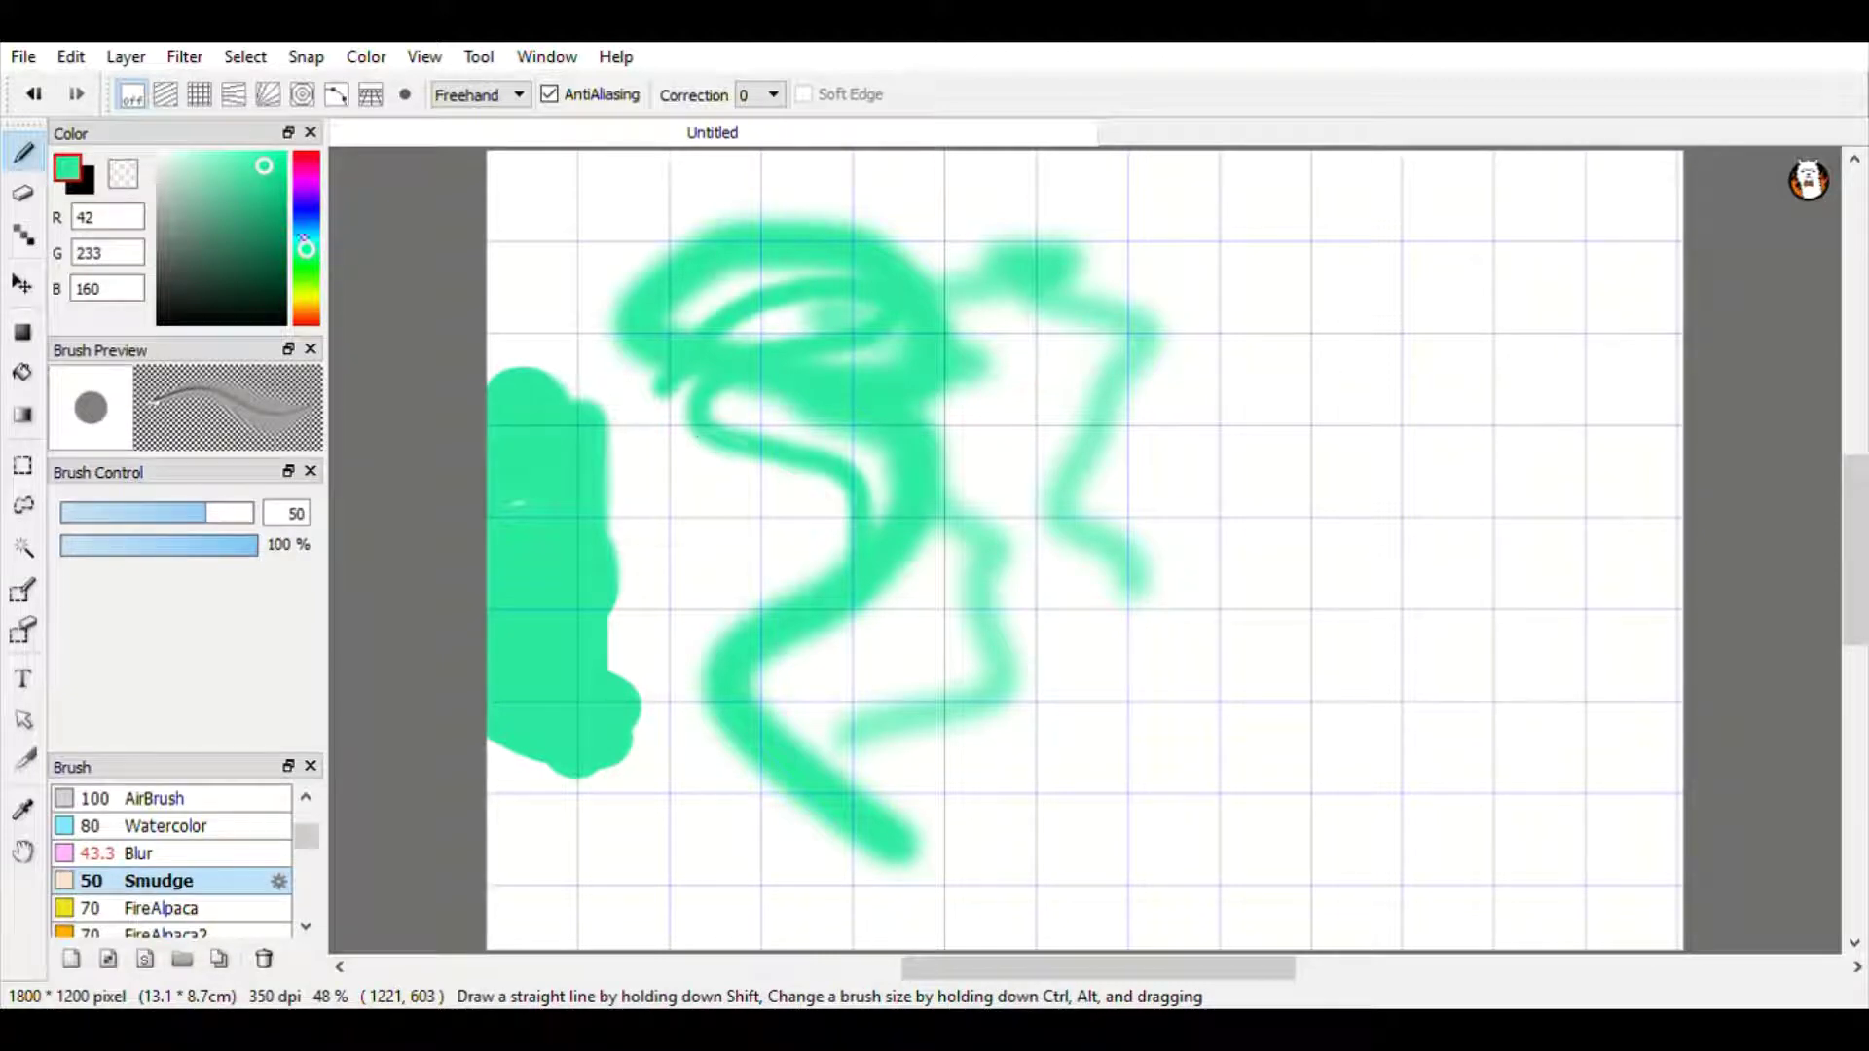
left_click_drag(1144, 543, 721, 435)
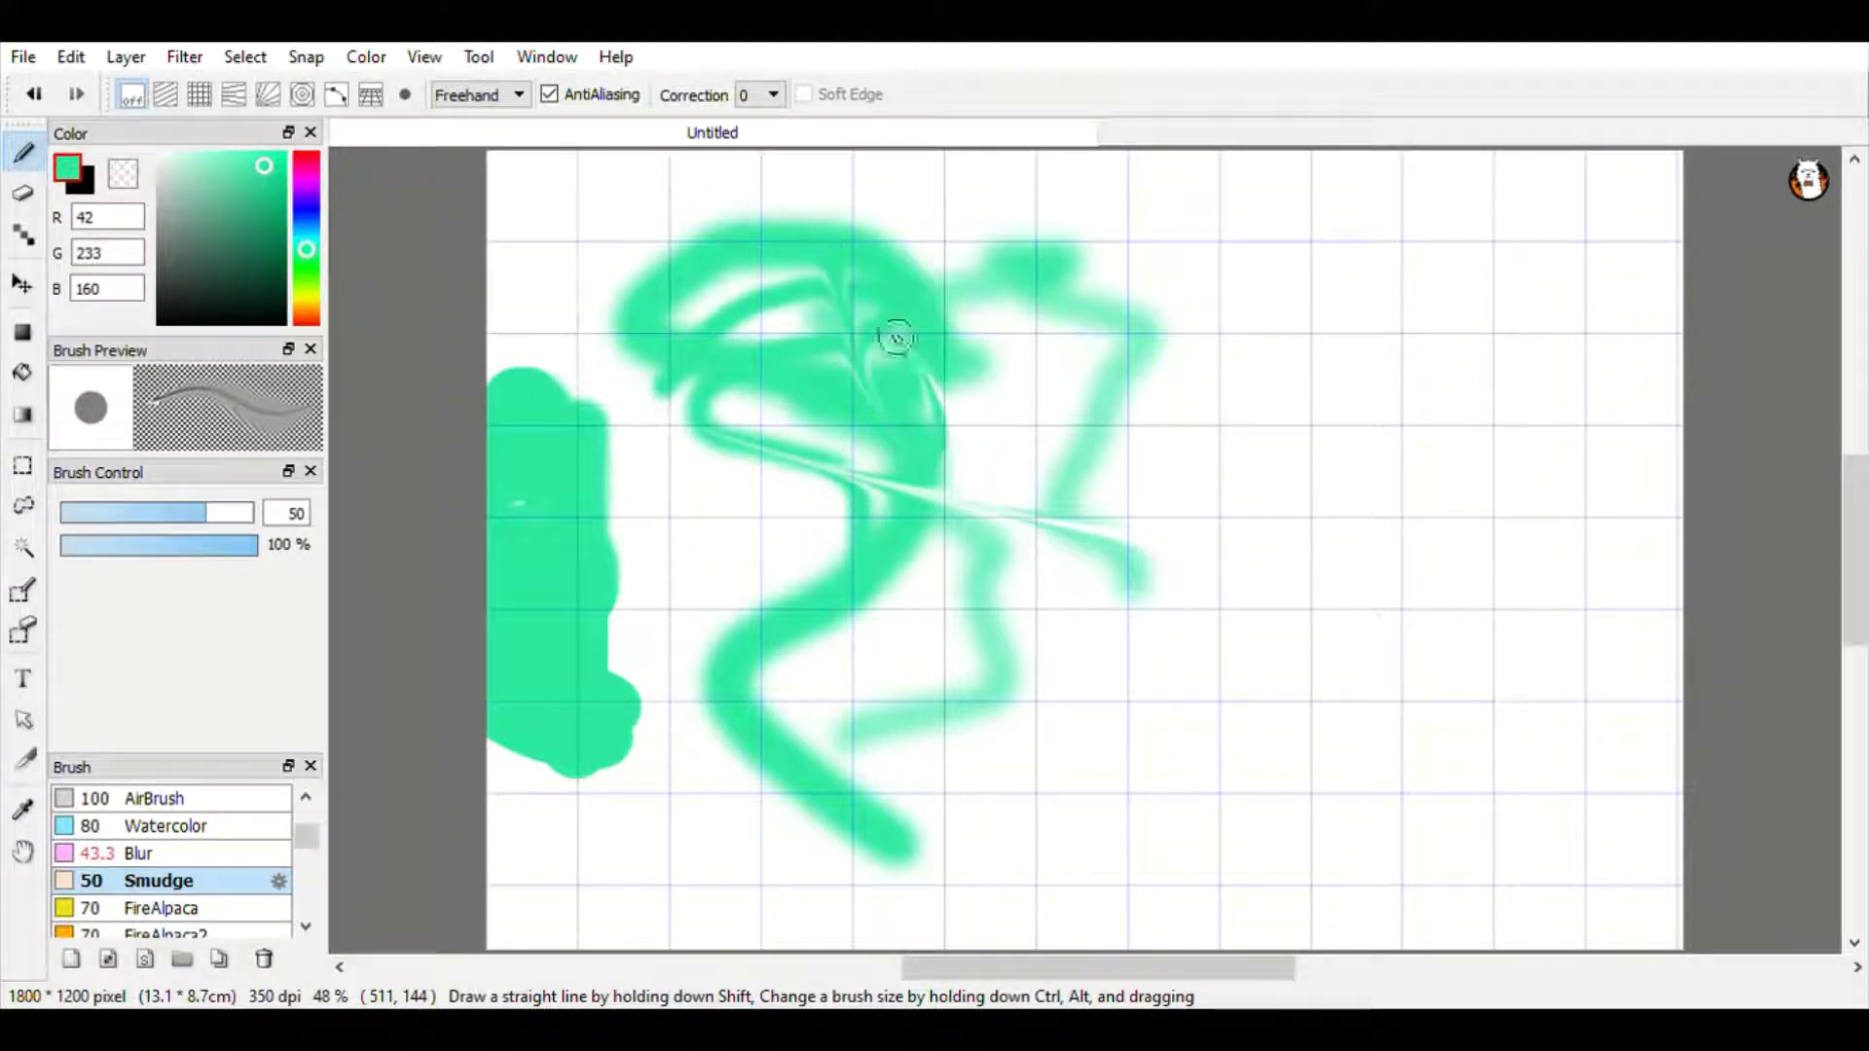
left_click_drag(897, 338, 707, 262)
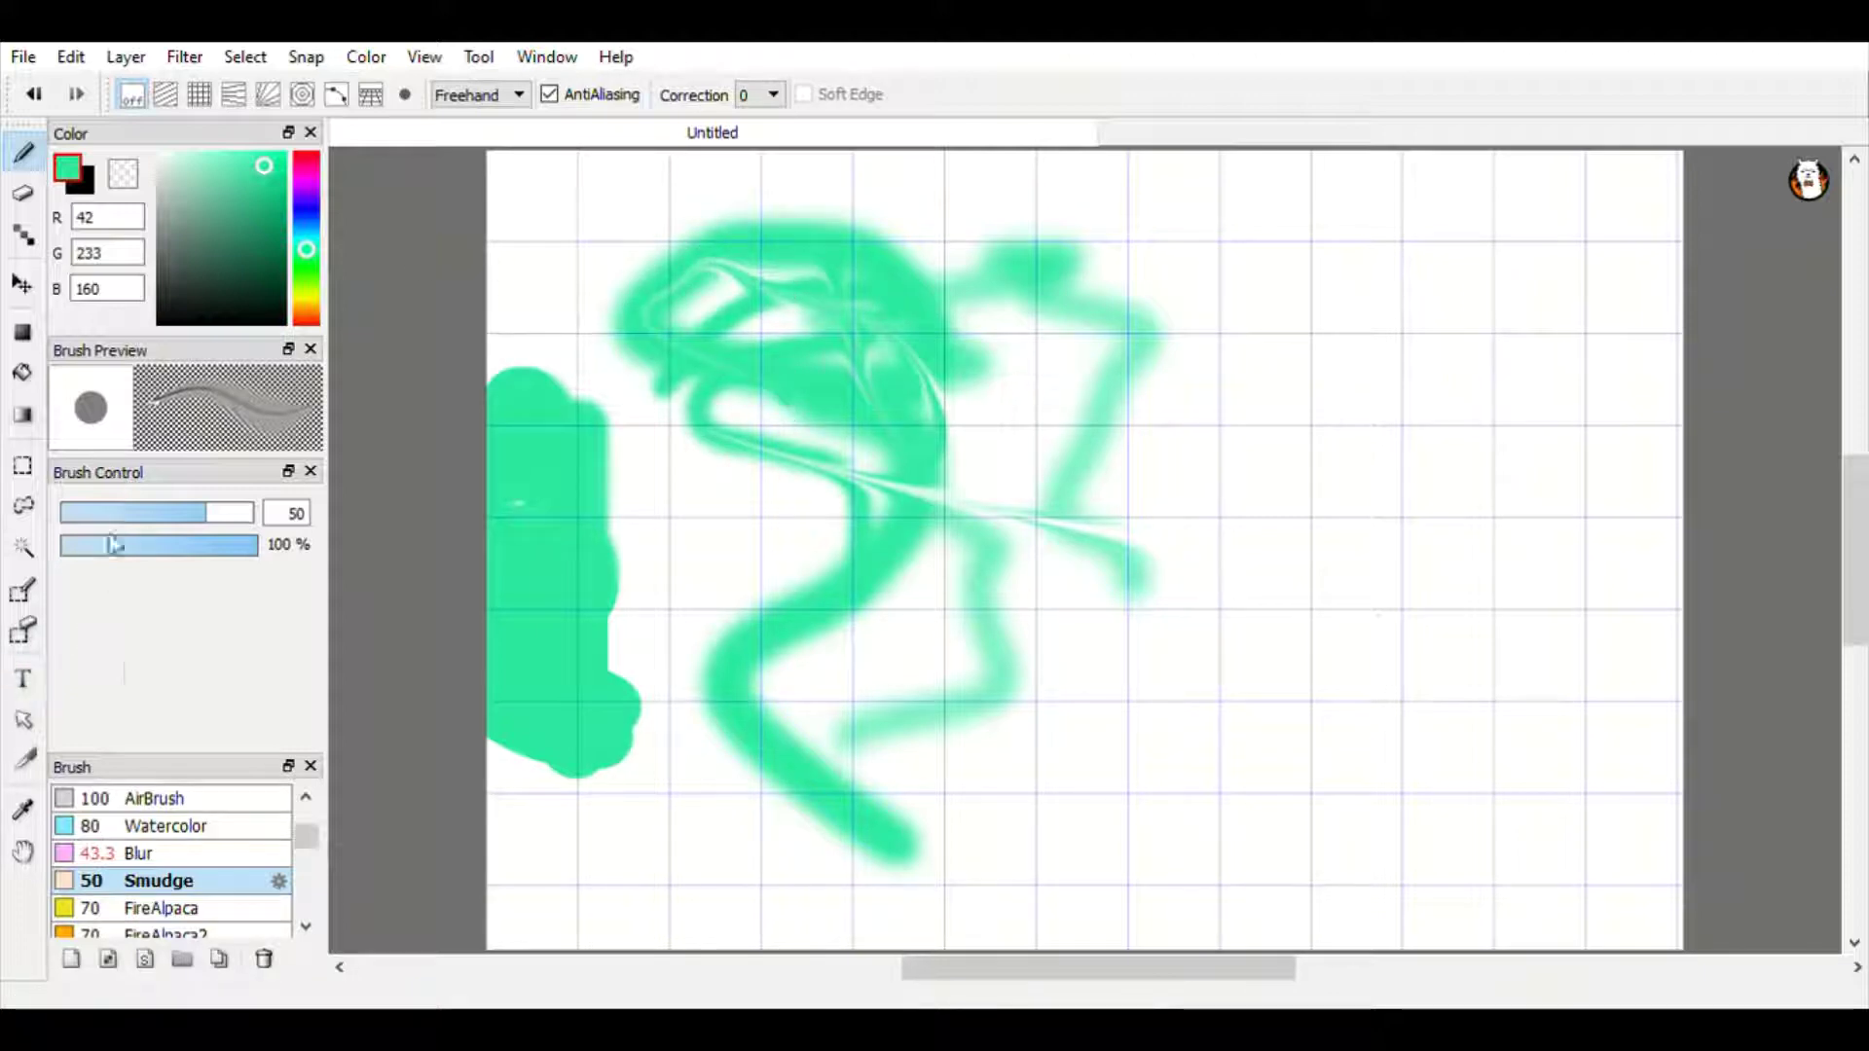
Paint pink (233, 42, 139) strokes across the canvas with the size 80 Watercolor brush, and blend green (42, 233, 70) strokes over them.
left_click(187, 825)
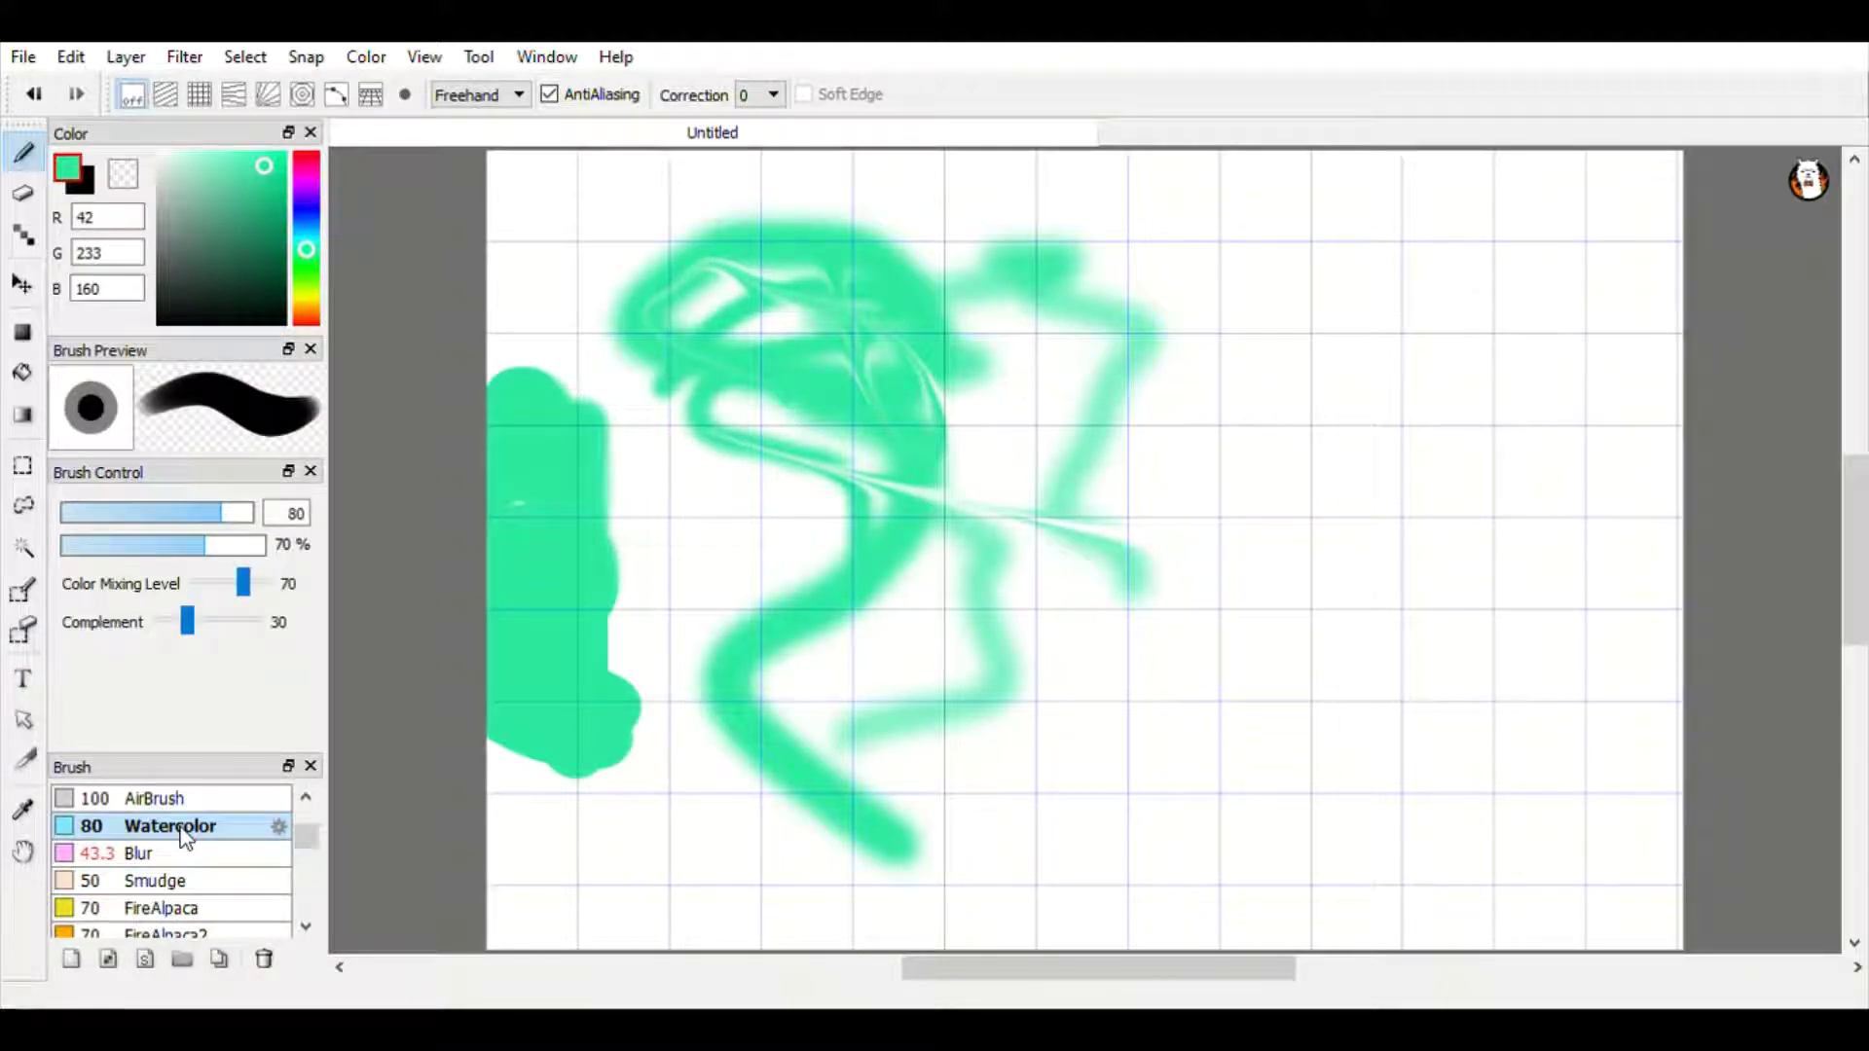
left_click(308, 171)
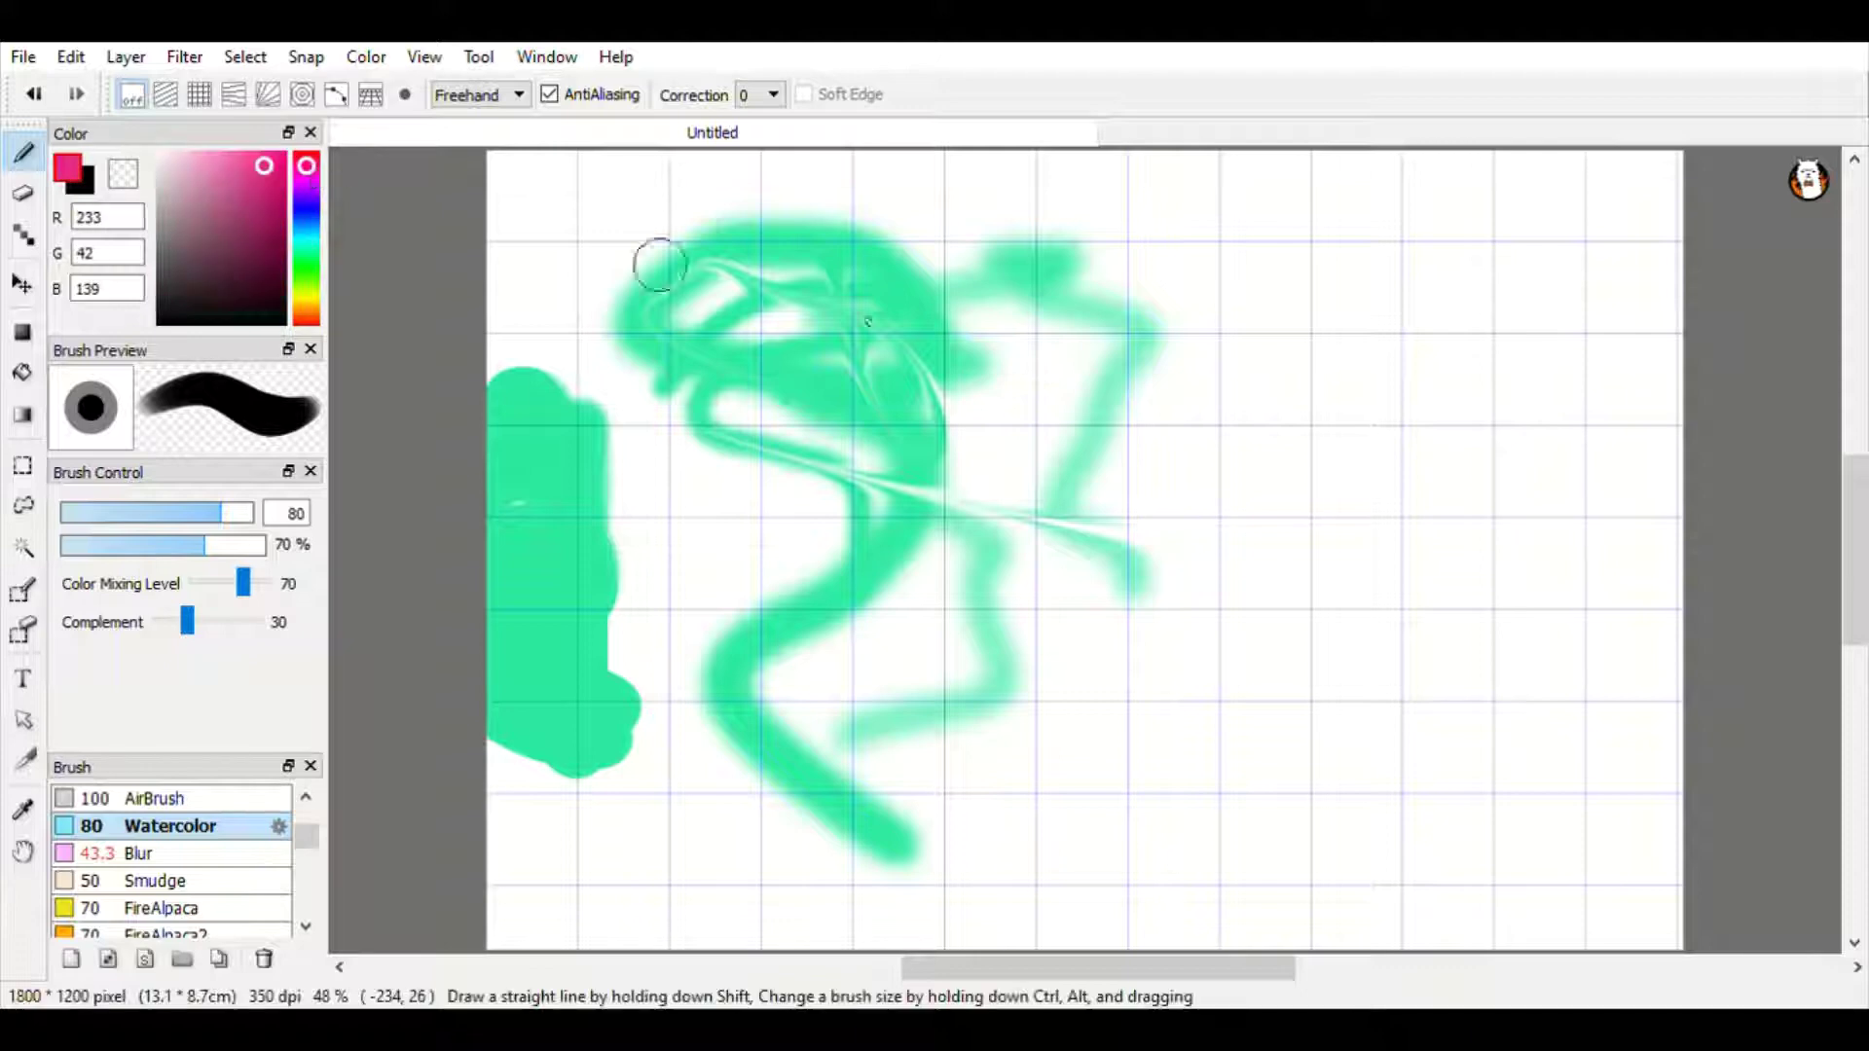
mouse_move(1254, 274)
left_mouse_down()
mouse_move(672, 302)
mouse_move(621, 409)
mouse_move(492, 440)
mouse_move(512, 468)
mouse_move(1197, 504)
mouse_move(1216, 553)
mouse_move(1304, 592)
mouse_move(1228, 728)
mouse_move(1027, 750)
mouse_move(389, 643)
mouse_move(477, 516)
mouse_move(597, 634)
mouse_move(761, 621)
left_mouse_up()
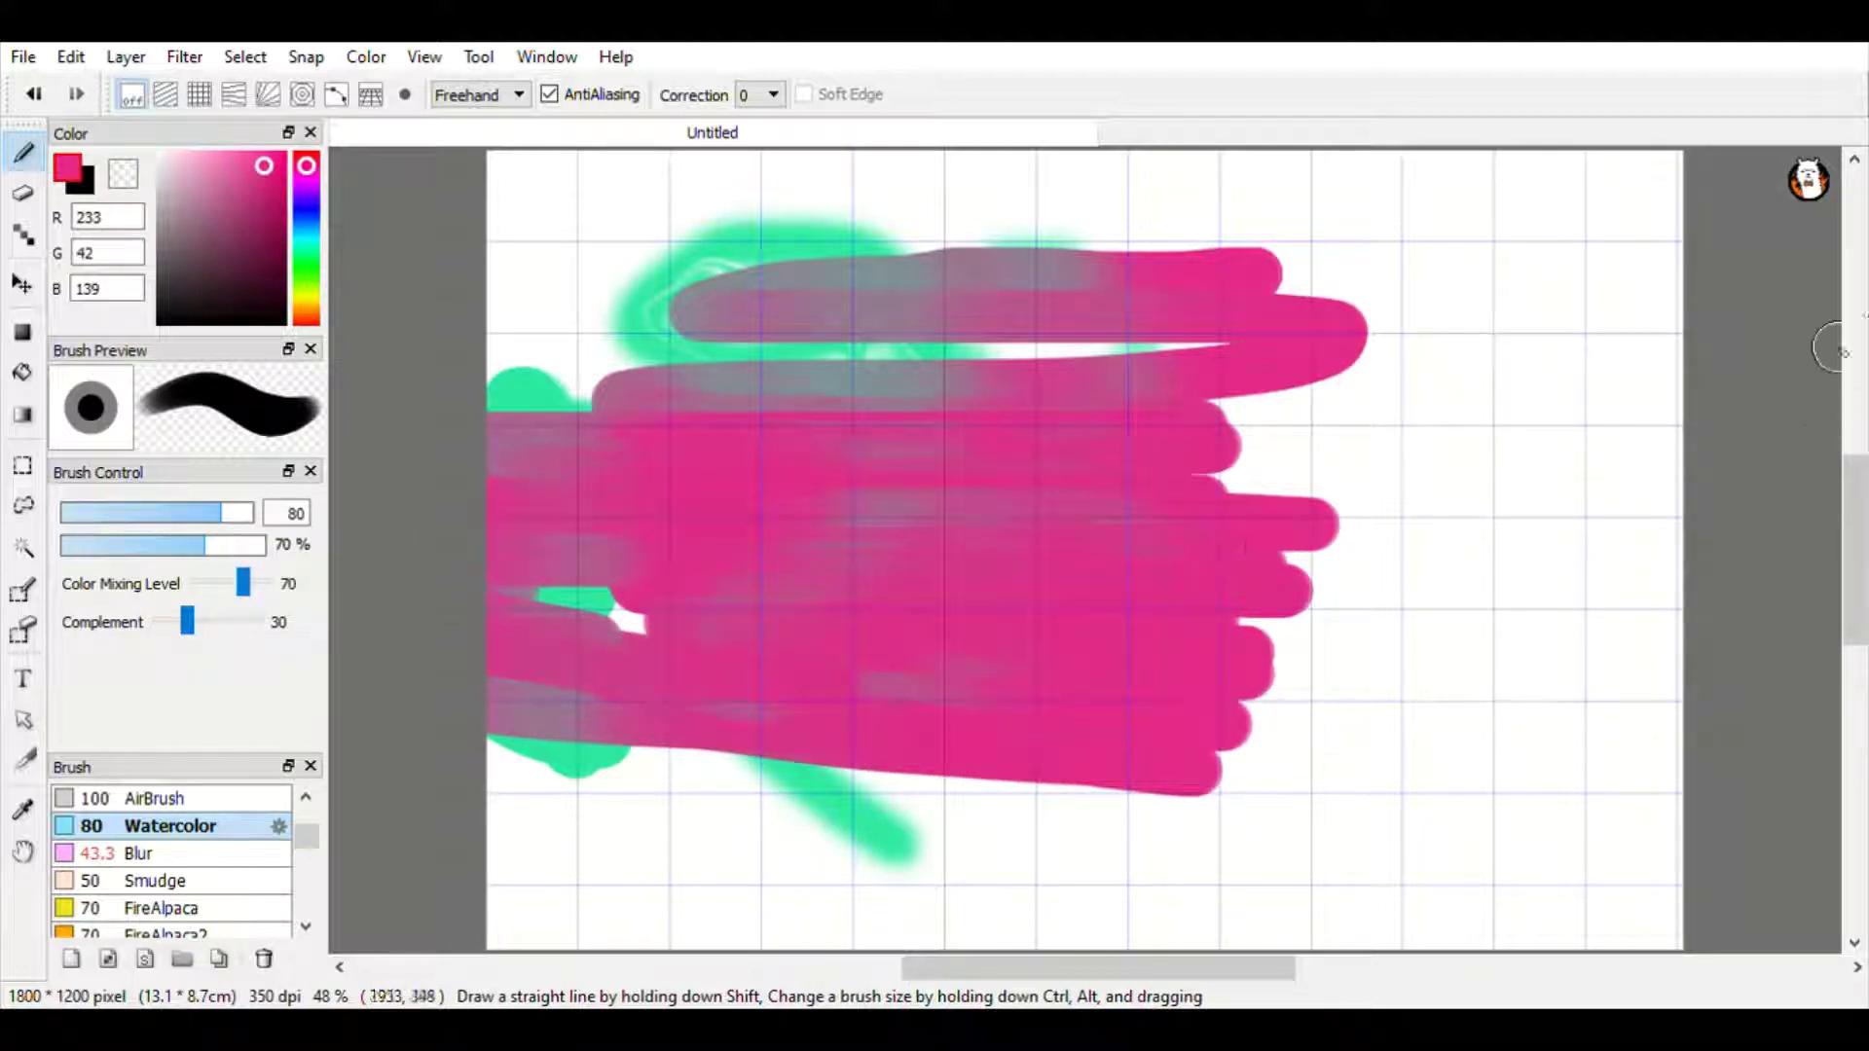
mouse_move(1410, 446)
left_mouse_down()
mouse_move(1645, 360)
mouse_move(1849, 444)
mouse_move(1319, 497)
mouse_move(1197, 487)
mouse_move(1703, 584)
mouse_move(847, 779)
mouse_move(497, 390)
mouse_move(607, 291)
mouse_move(1543, 259)
mouse_move(1679, 282)
mouse_move(1694, 321)
mouse_move(739, 856)
mouse_move(1045, 787)
mouse_move(1655, 857)
mouse_move(1377, 861)
left_mouse_up()
left_click(305, 263)
mouse_move(1170, 224)
left_mouse_down()
mouse_move(672, 336)
mouse_move(1606, 438)
mouse_move(1187, 282)
mouse_move(1596, 538)
mouse_move(1644, 633)
mouse_move(1655, 720)
mouse_move(798, 740)
mouse_move(978, 482)
mouse_move(682, 452)
left_mouse_up()
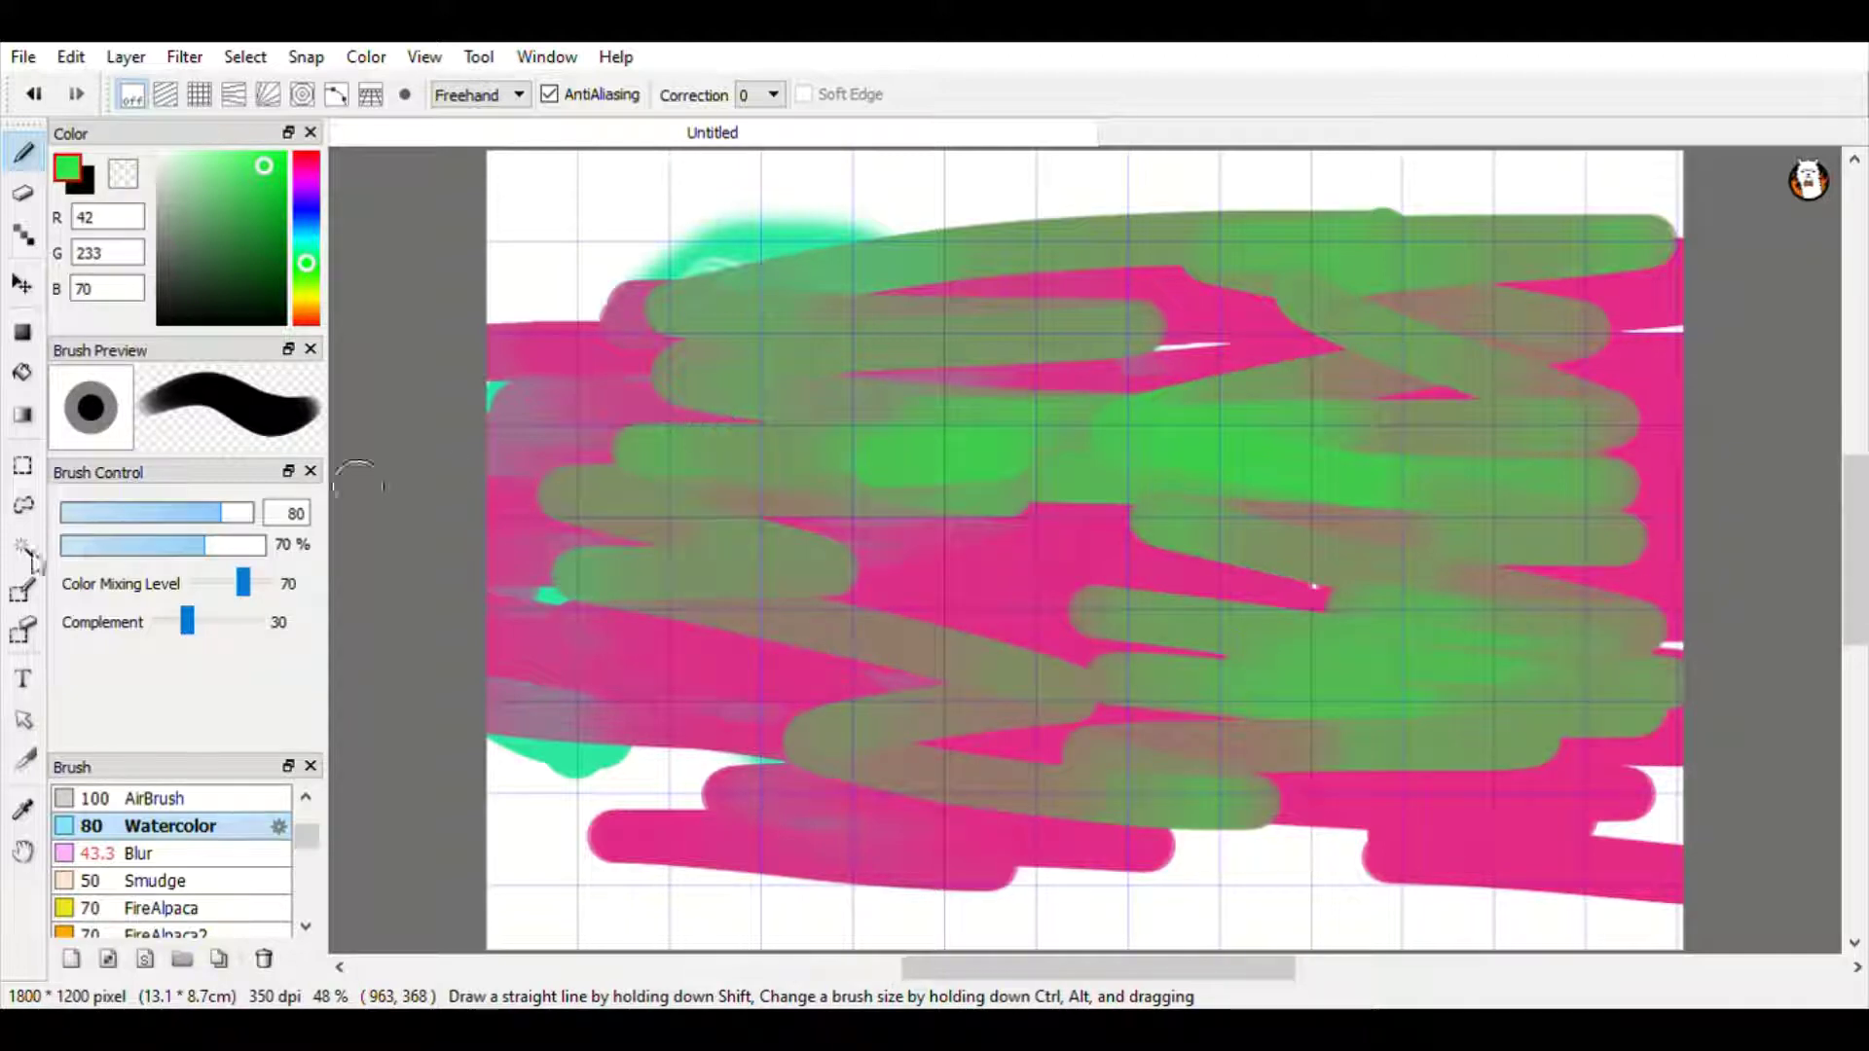
Swirl the pink and green paint together in several places with the size 50 Smudge brush.
left_click(156, 880)
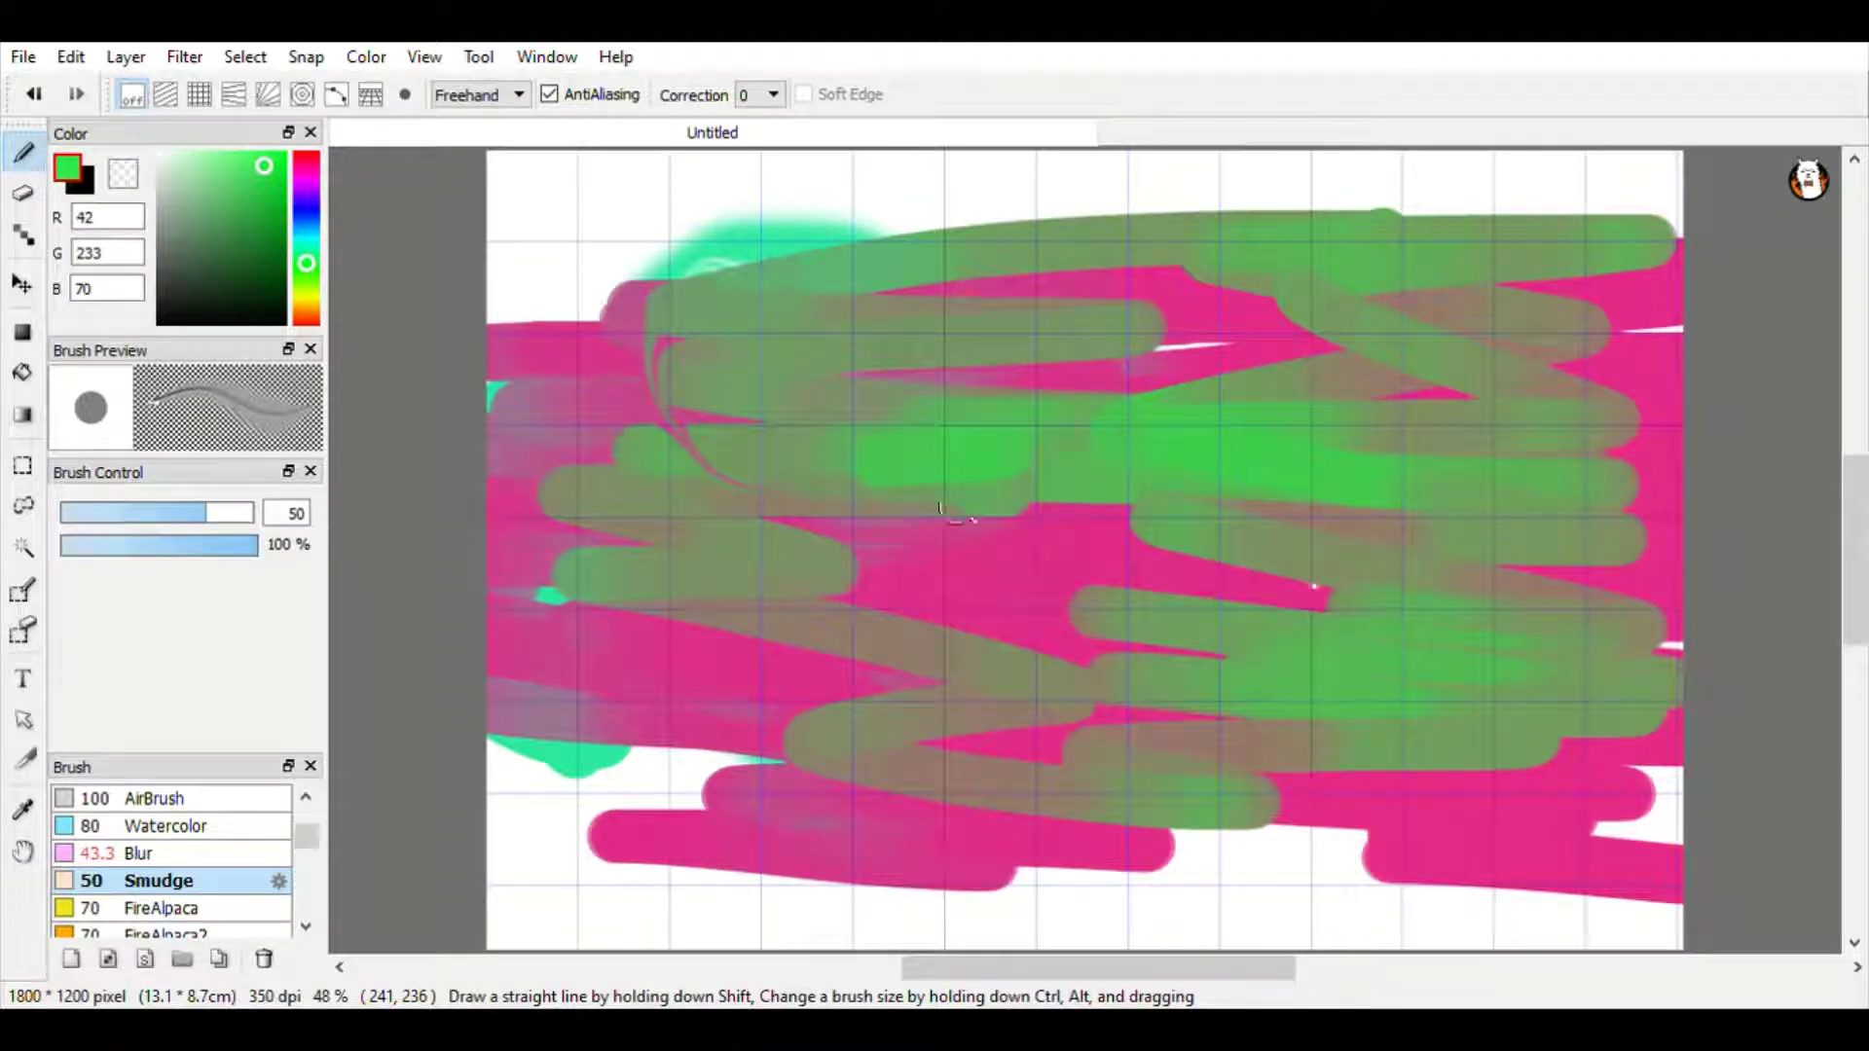
mouse_move(912, 554)
left_mouse_down()
mouse_move(981, 472)
mouse_move(978, 358)
left_mouse_up()
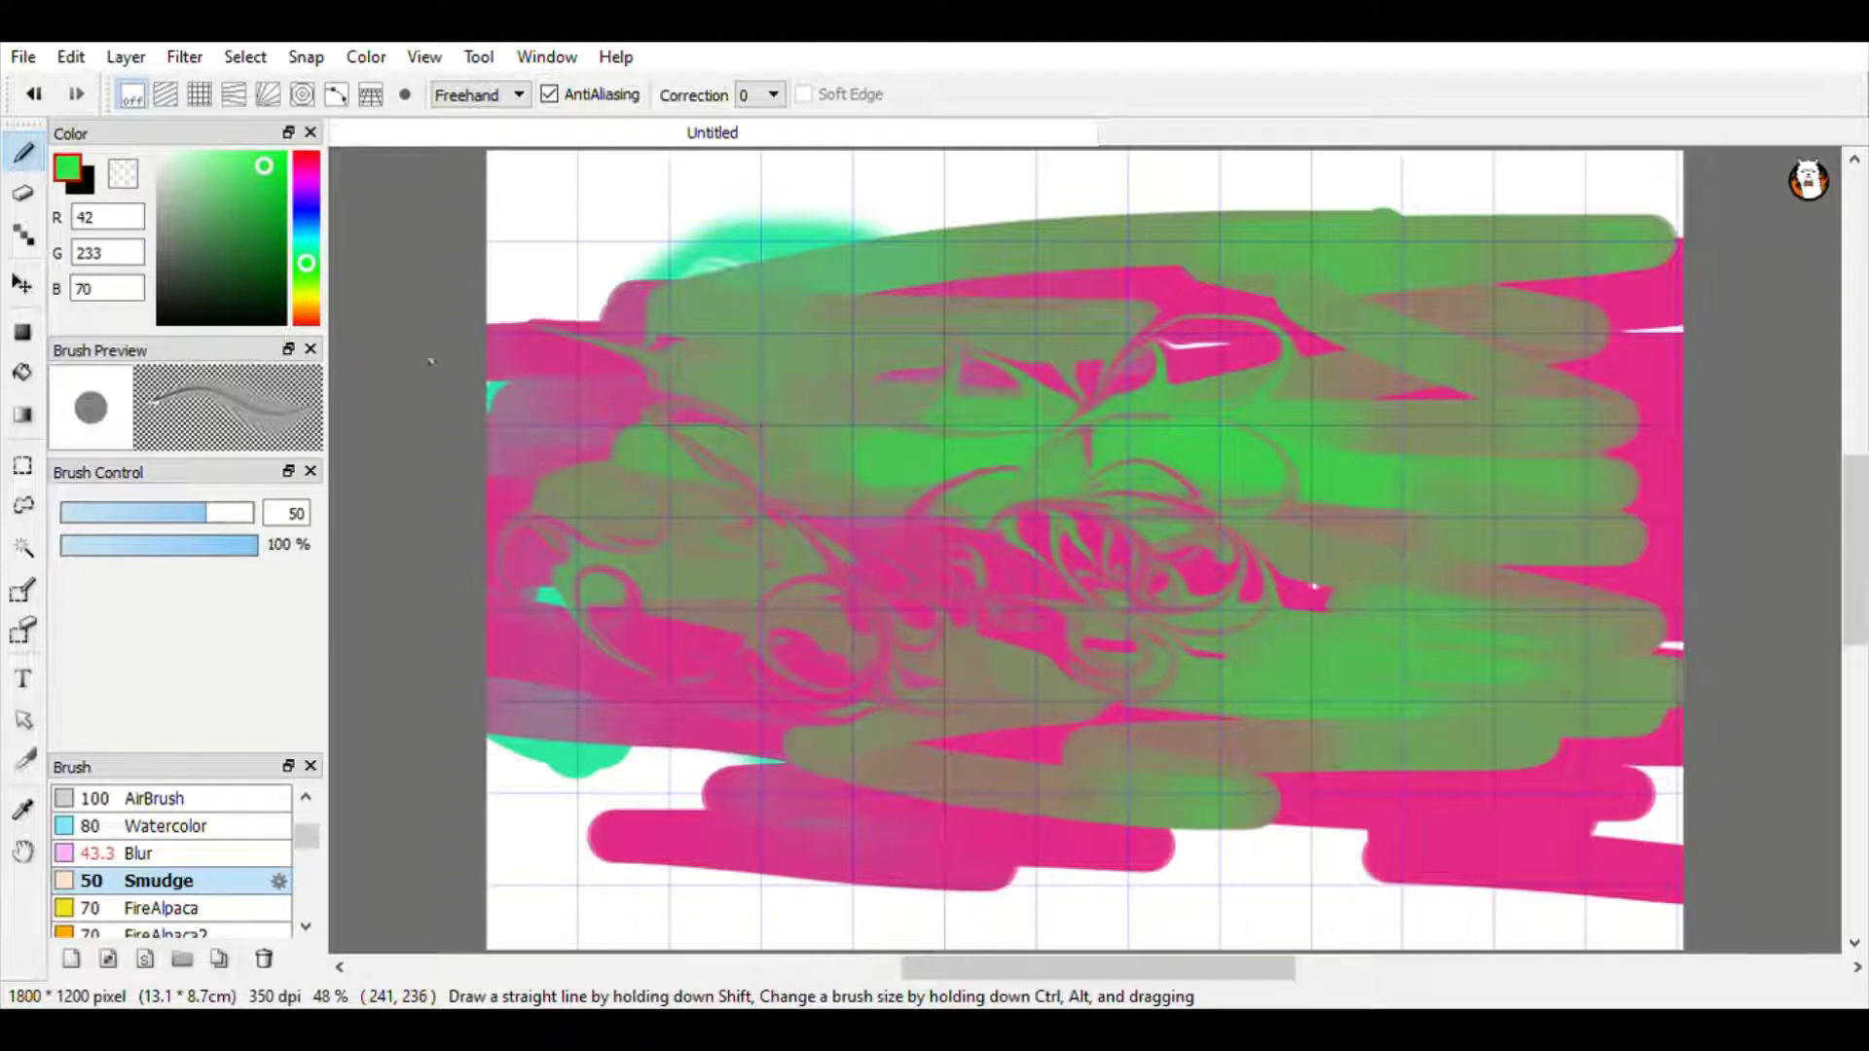
left_click_drag(491, 393, 605, 386)
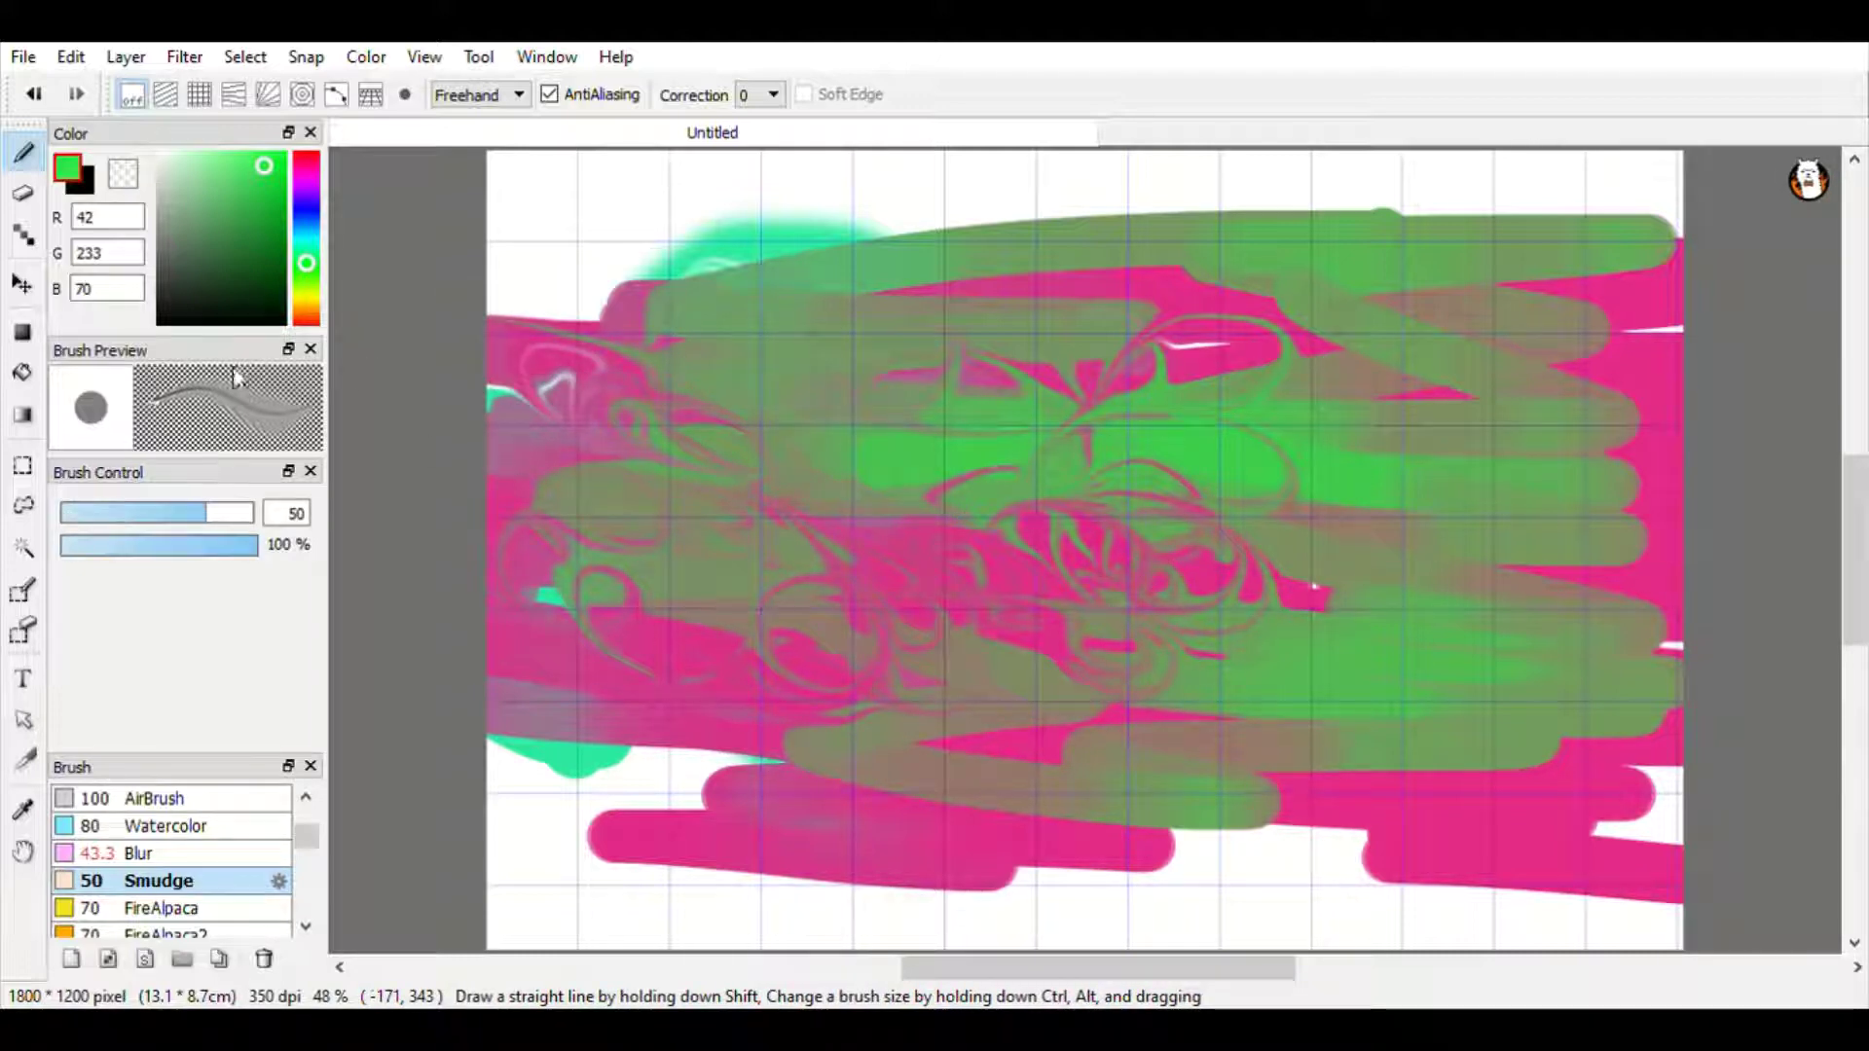
left_click_drag(734, 237, 745, 275)
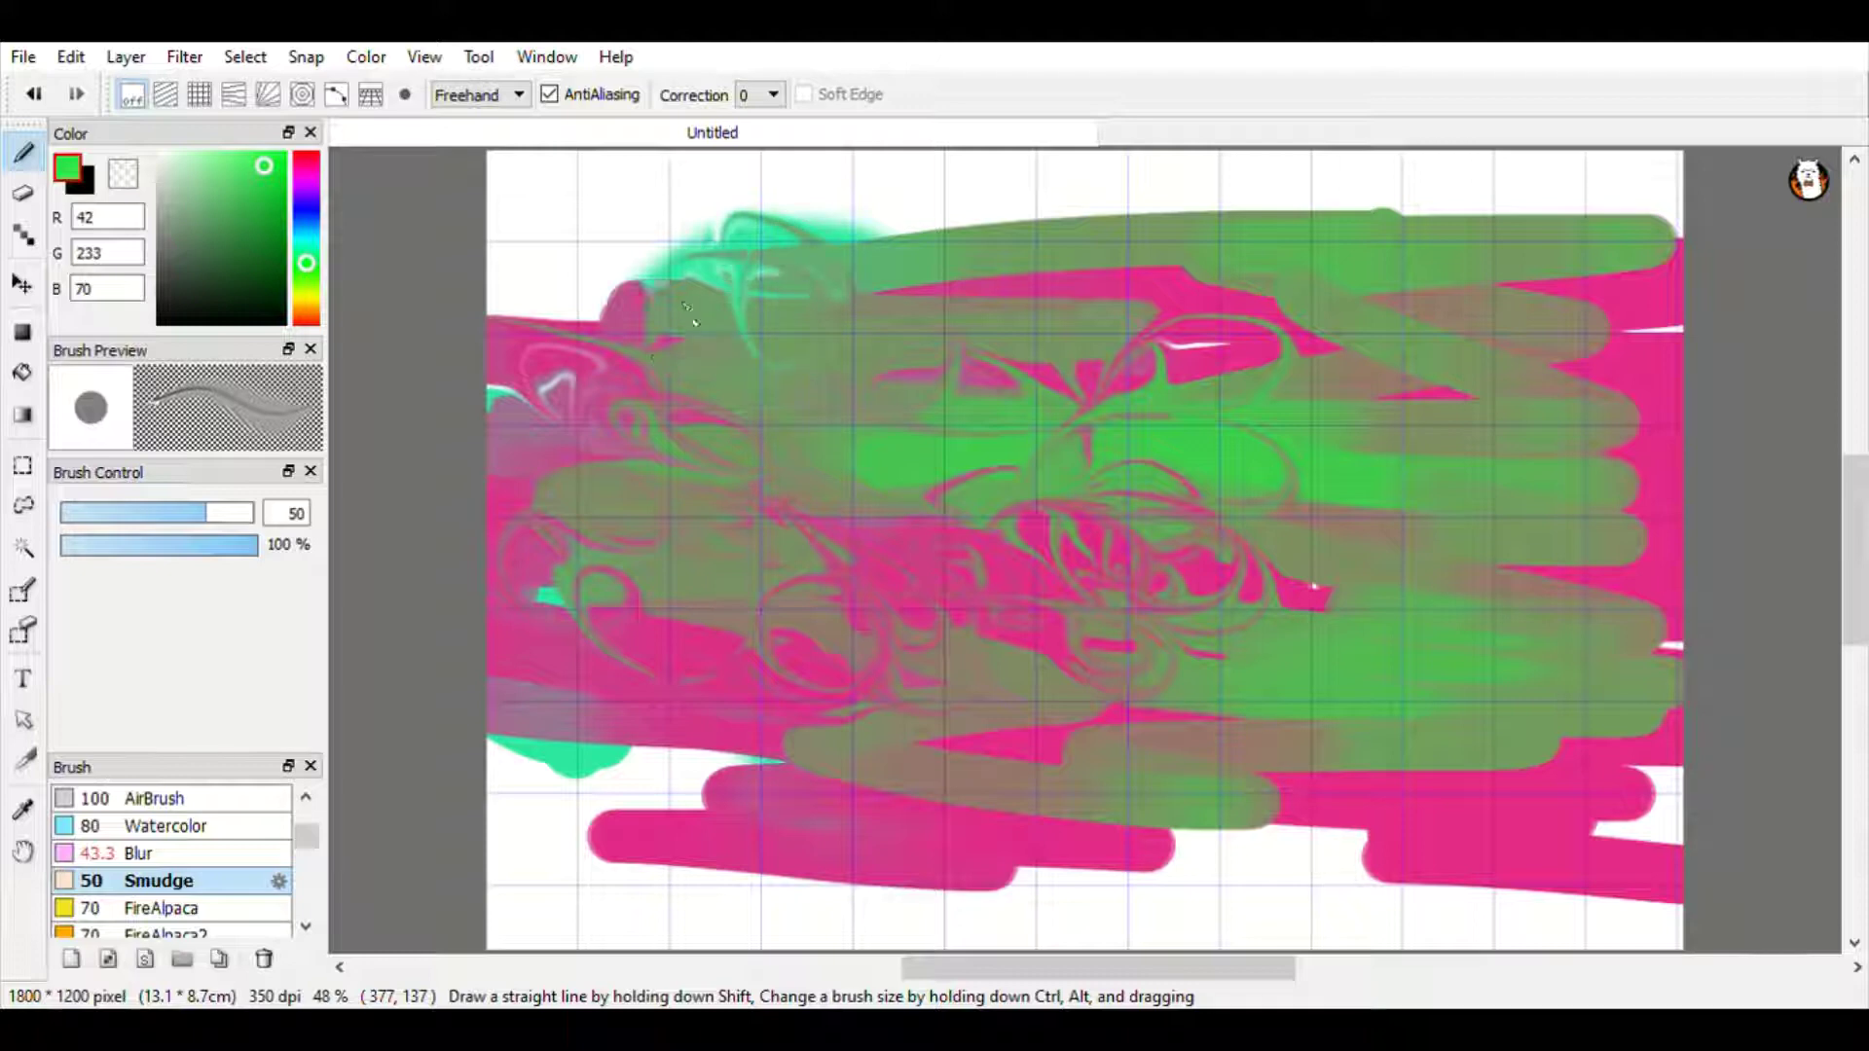
Try the Blur brush, and look at the settings of the FireAlpaca and FireAlpaca2 brushes.
scroll(164, 851, "down", 1)
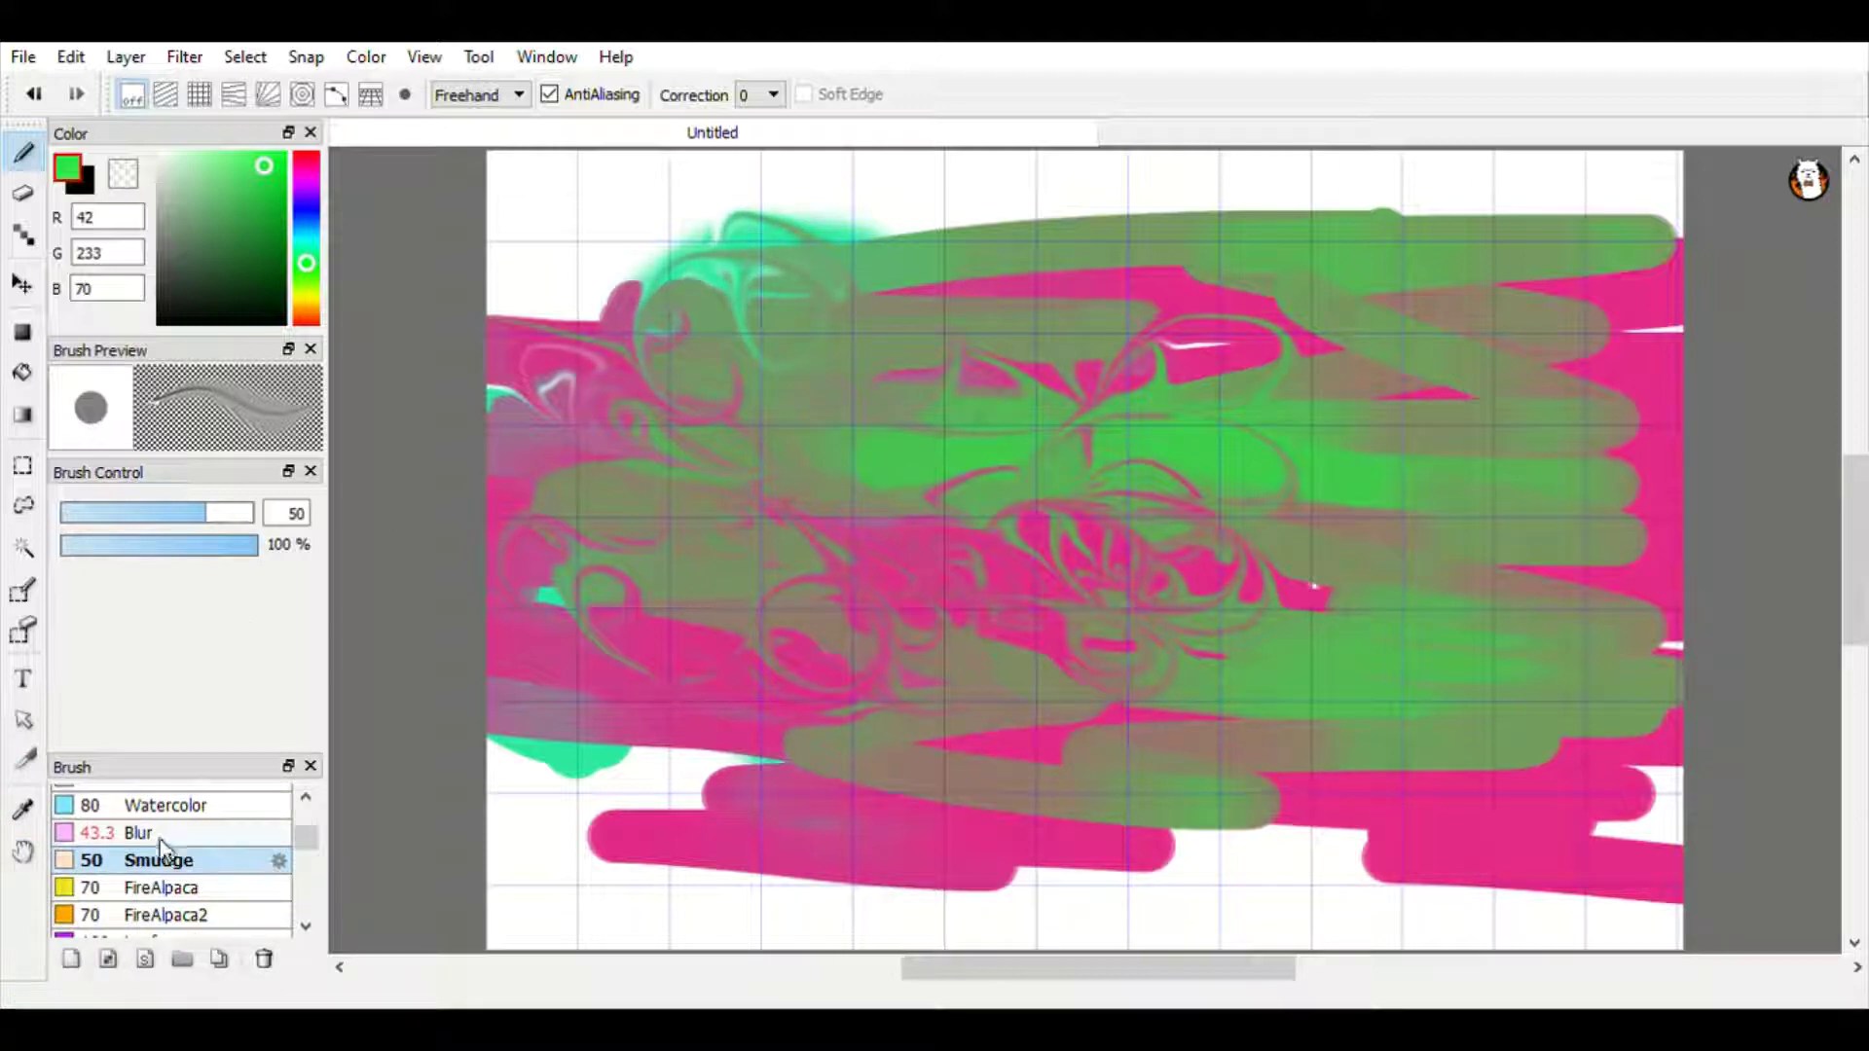
left_click(161, 834)
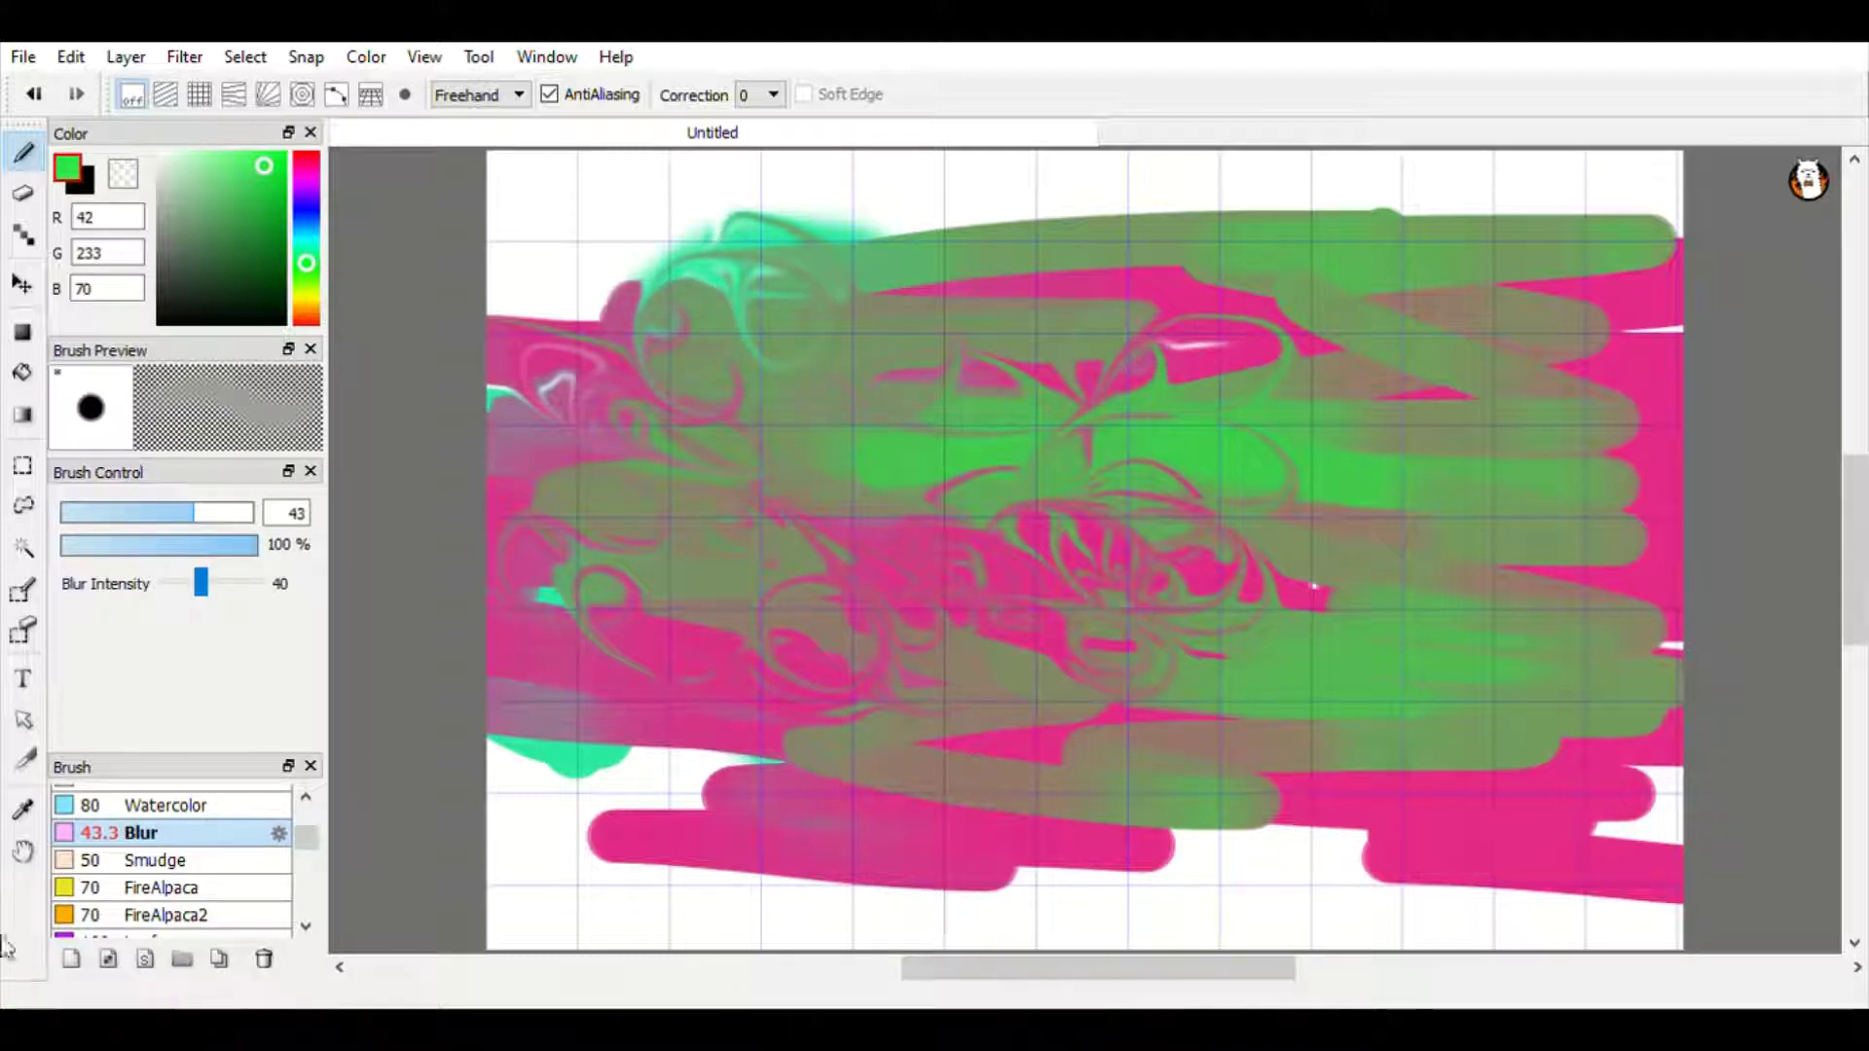
scroll(182, 875, "down", 1)
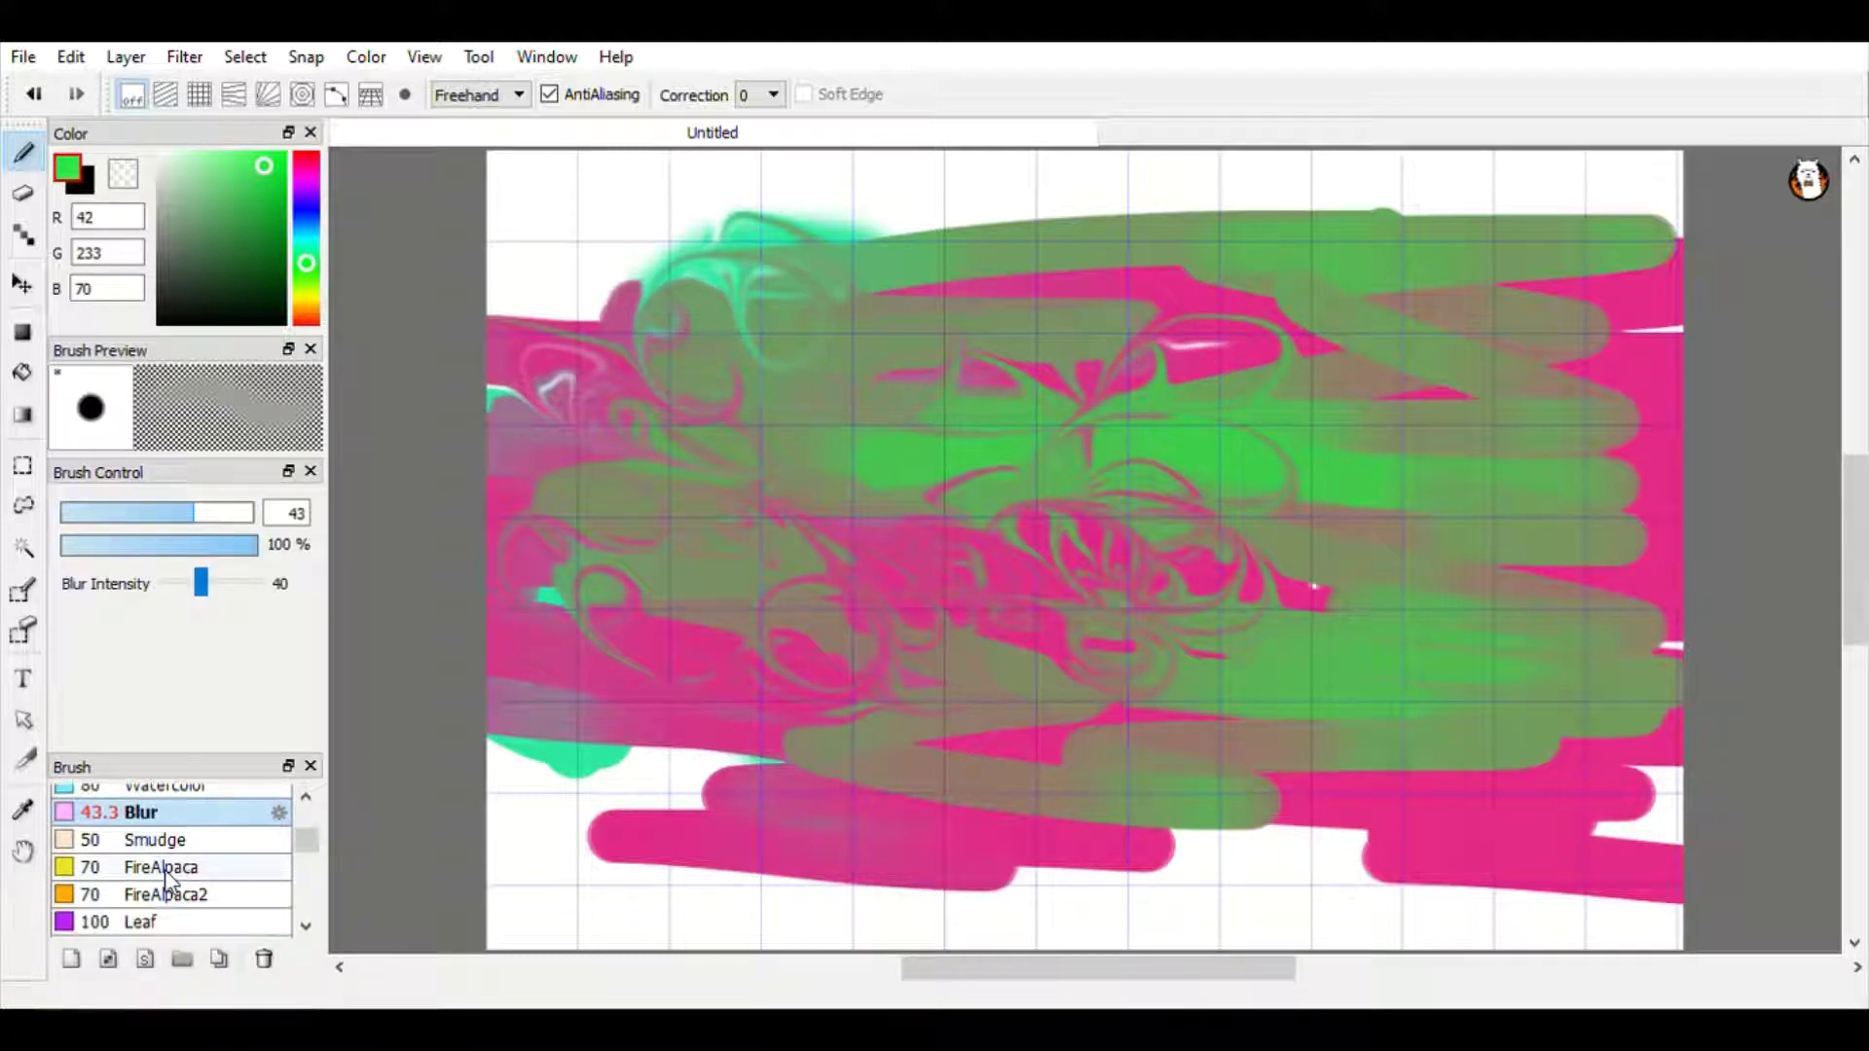
left_click(169, 871)
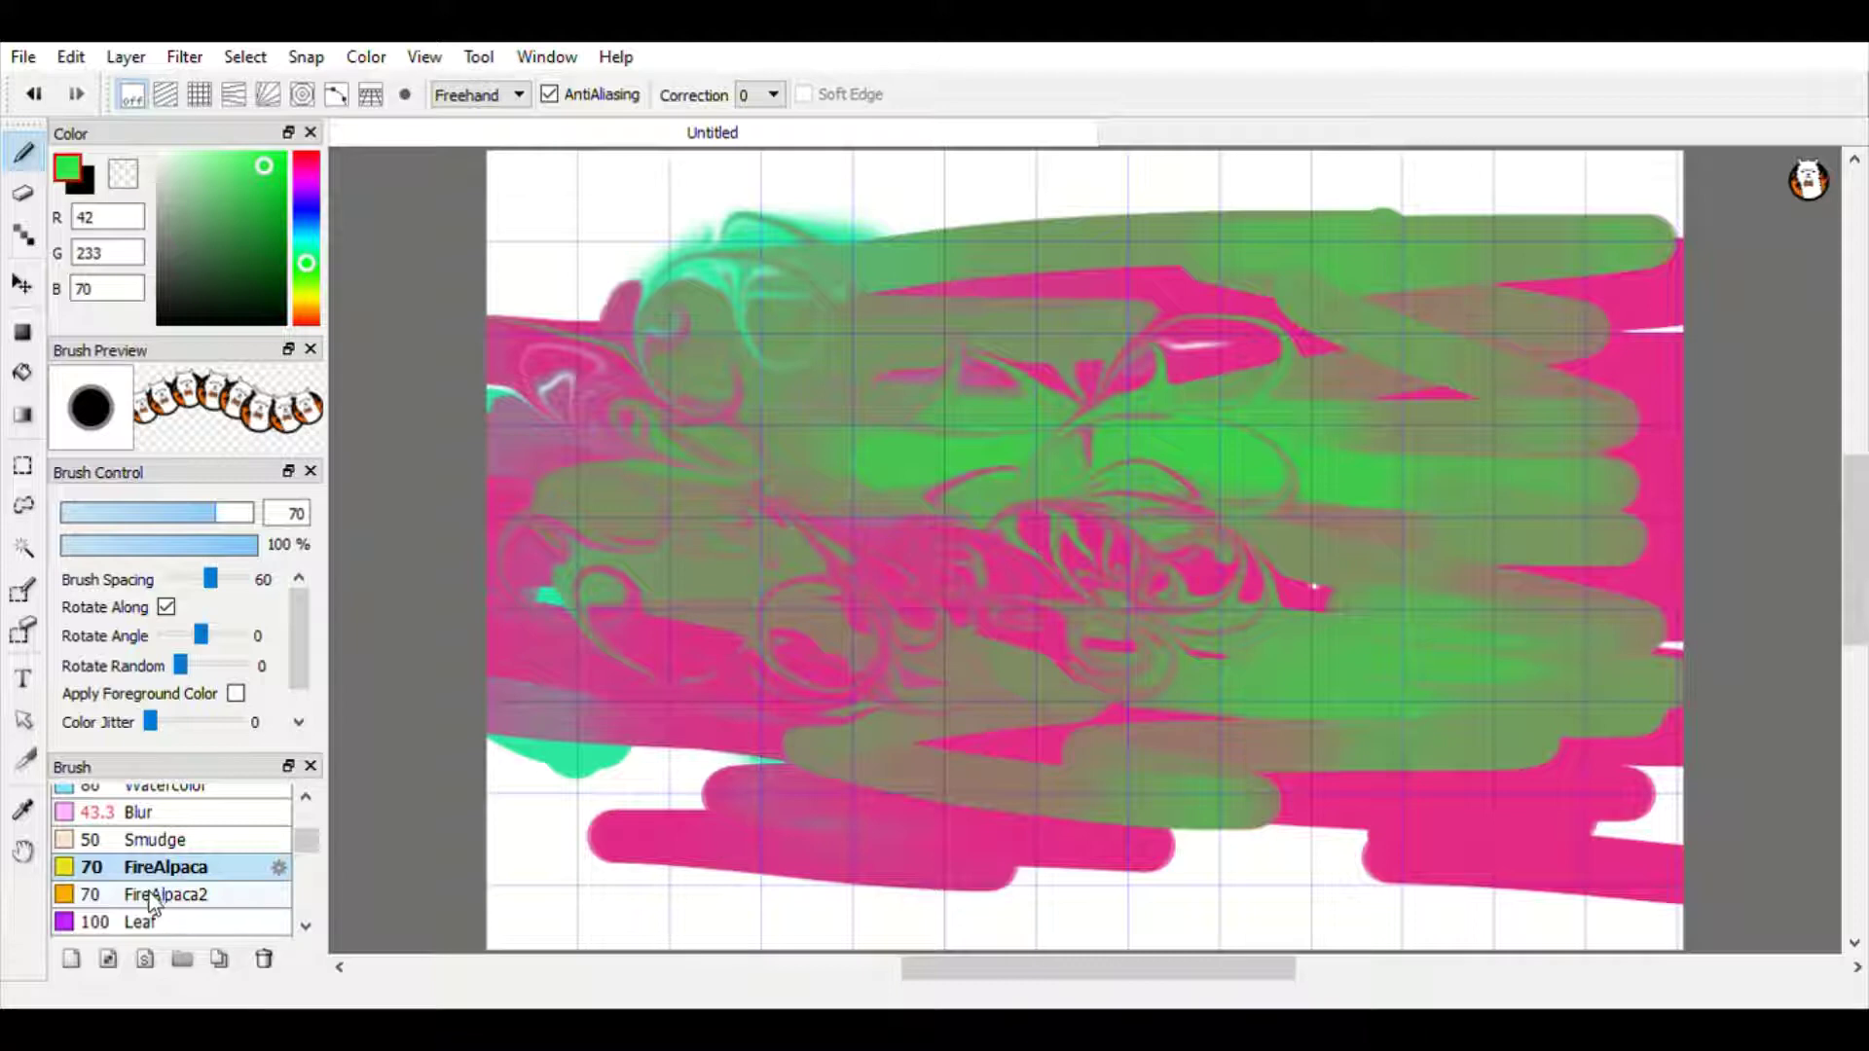
left_click(165, 905)
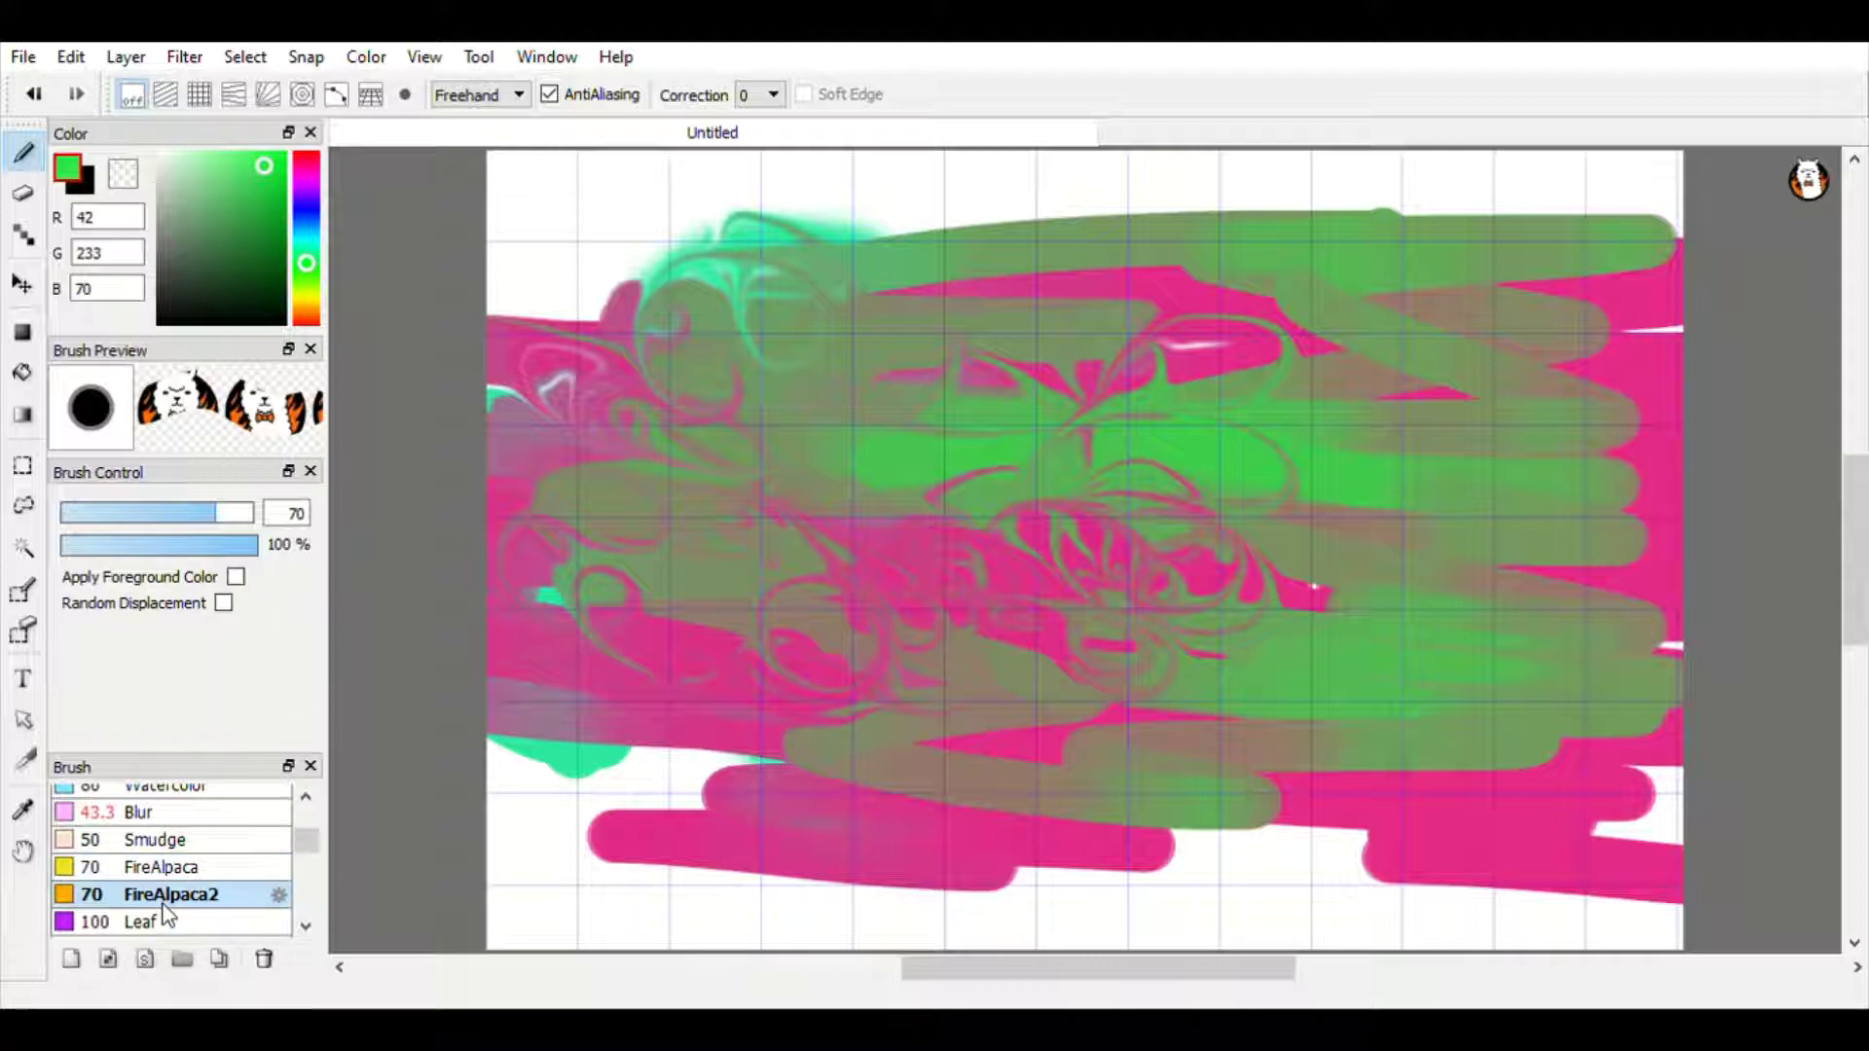
Erase all the pink and green paint from the canvas with the size 104 Eraser.
left_click(22, 193)
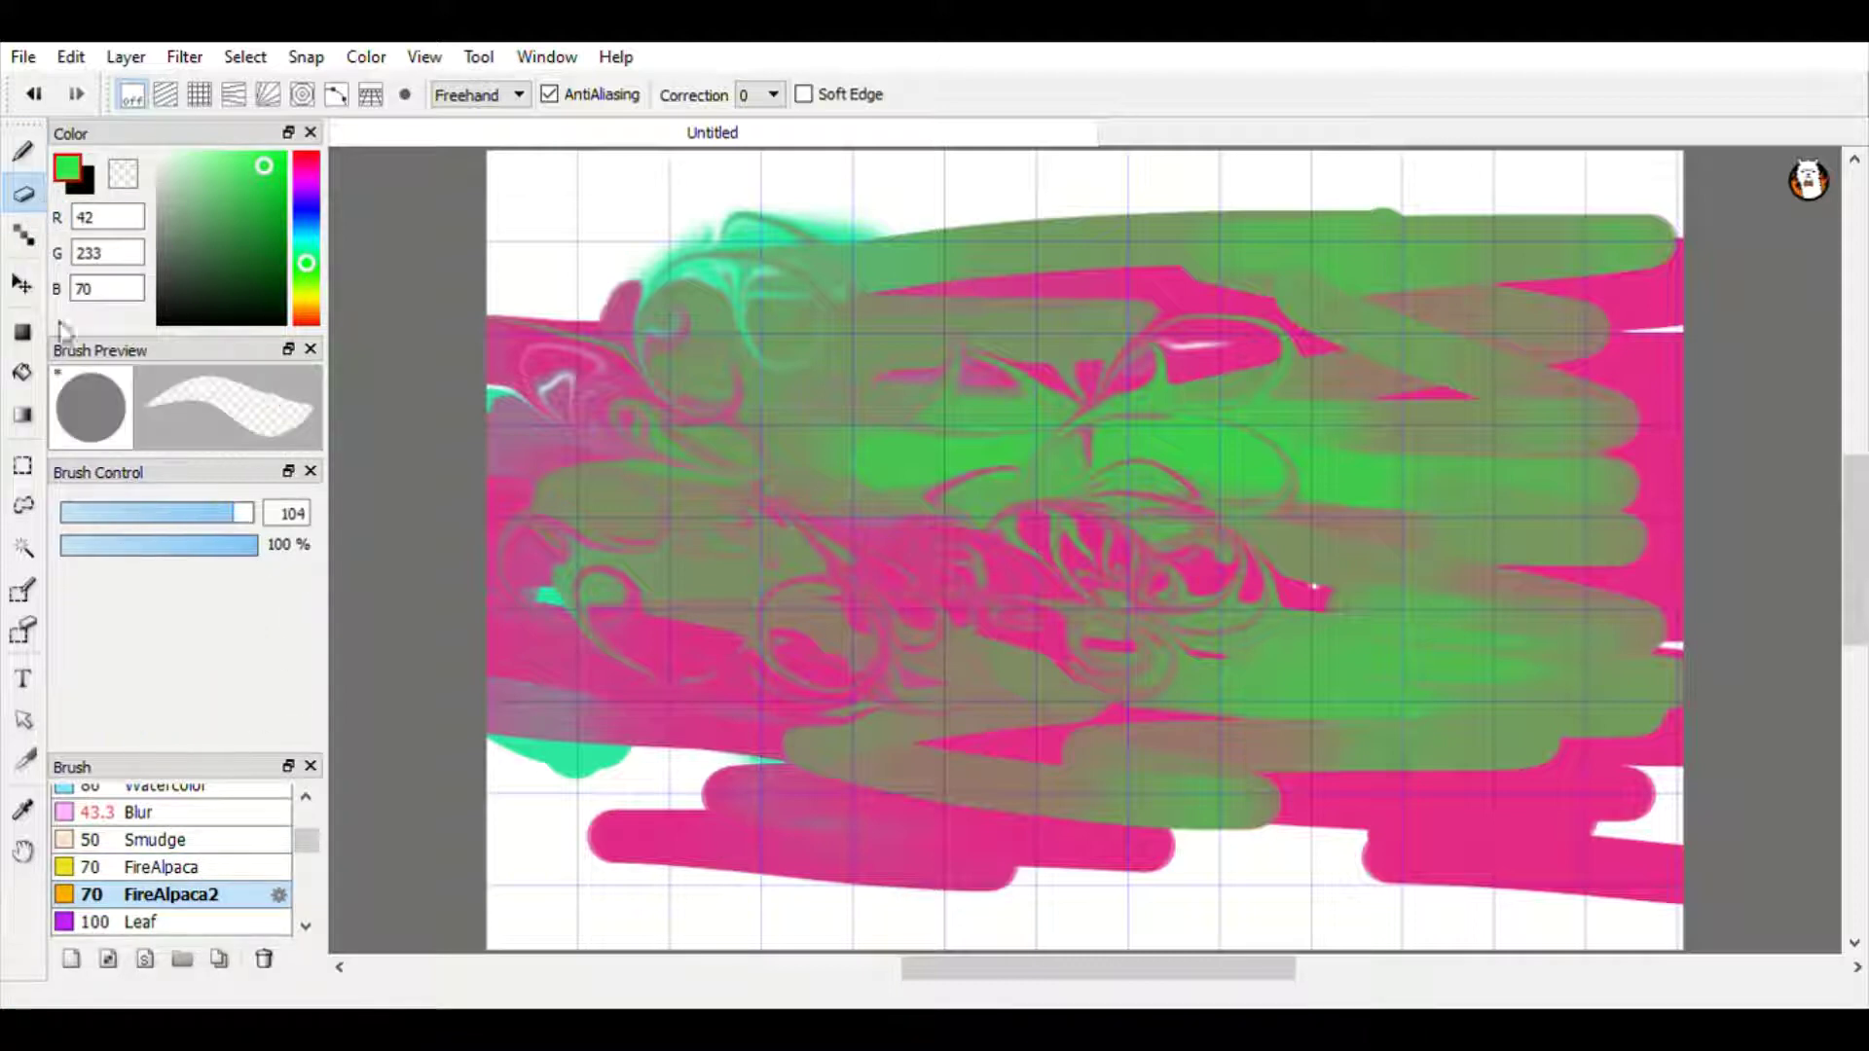
mouse_move(1015, 285)
left_mouse_down()
mouse_move(897, 257)
mouse_move(561, 294)
mouse_move(1113, 158)
mouse_move(1018, 289)
mouse_move(1263, 344)
mouse_move(1199, 494)
mouse_move(718, 583)
left_mouse_up()
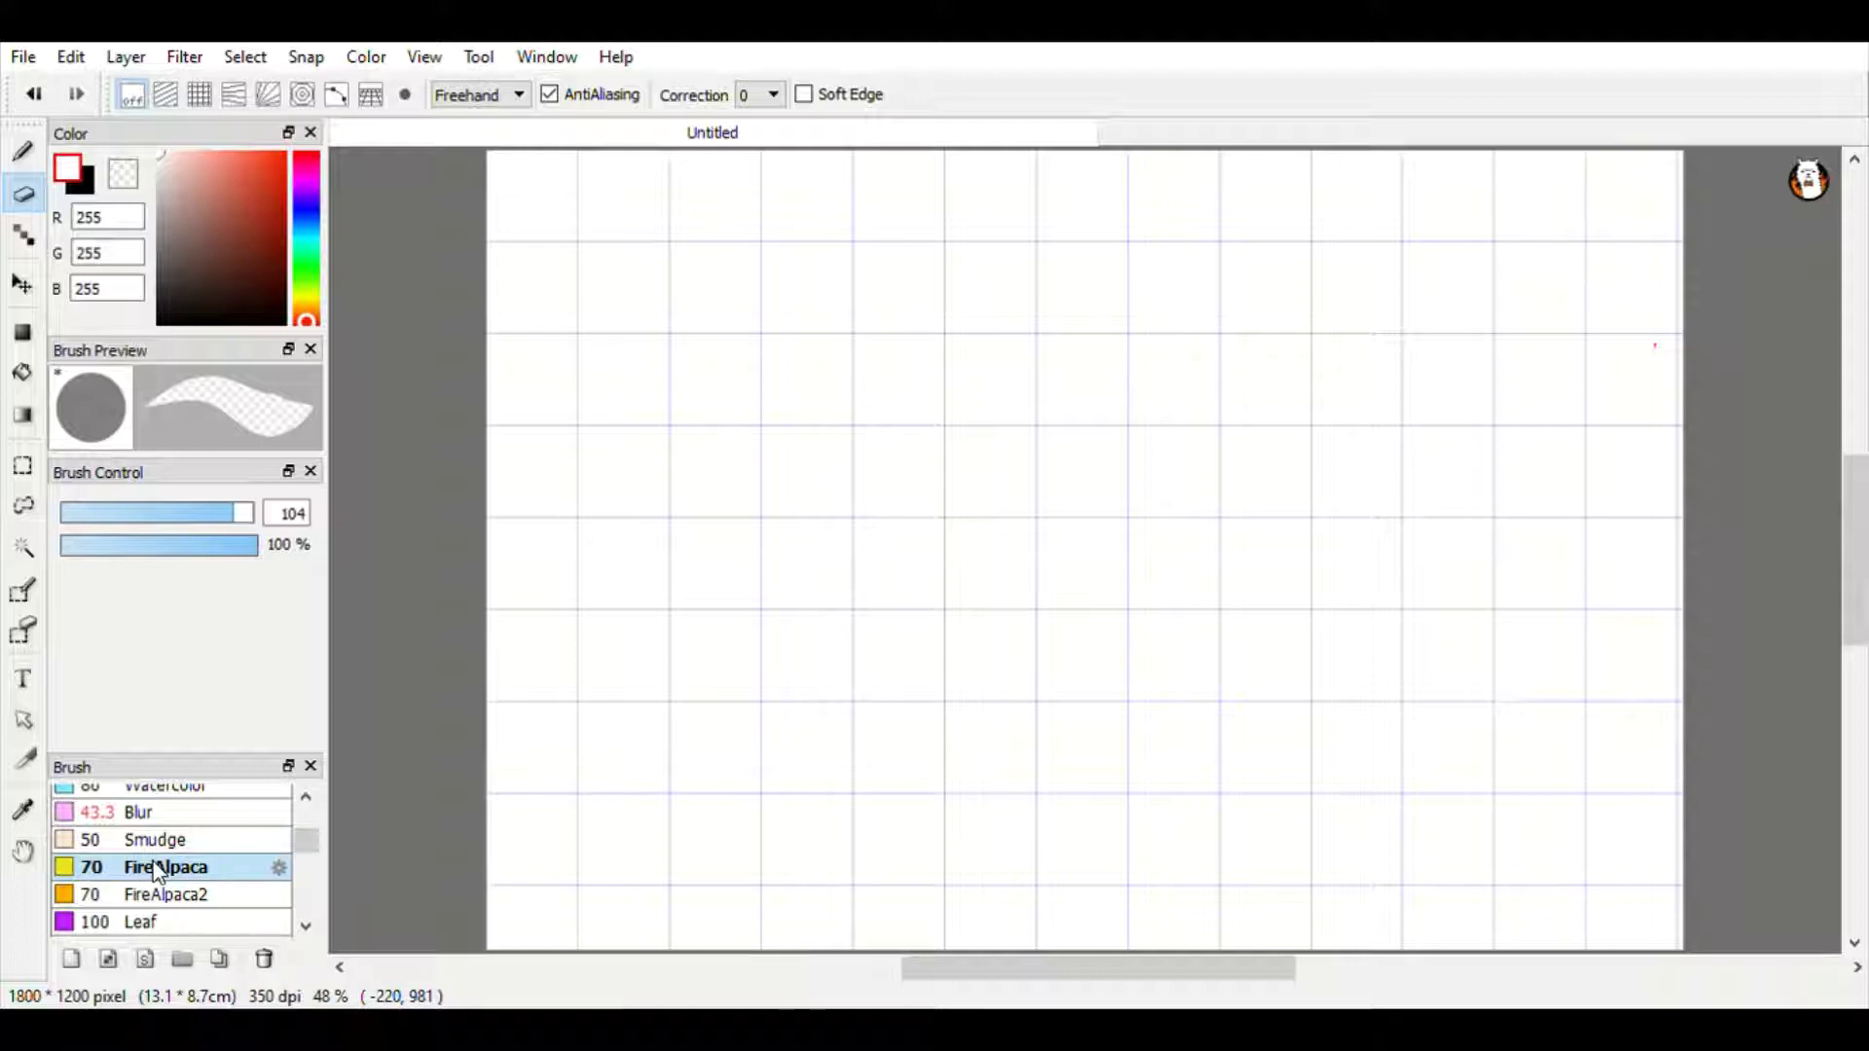
Draw a wavy stroke with the size 70 FireAlpaca brush and a second one below it with FireAlpaca2.
left_click(23, 151)
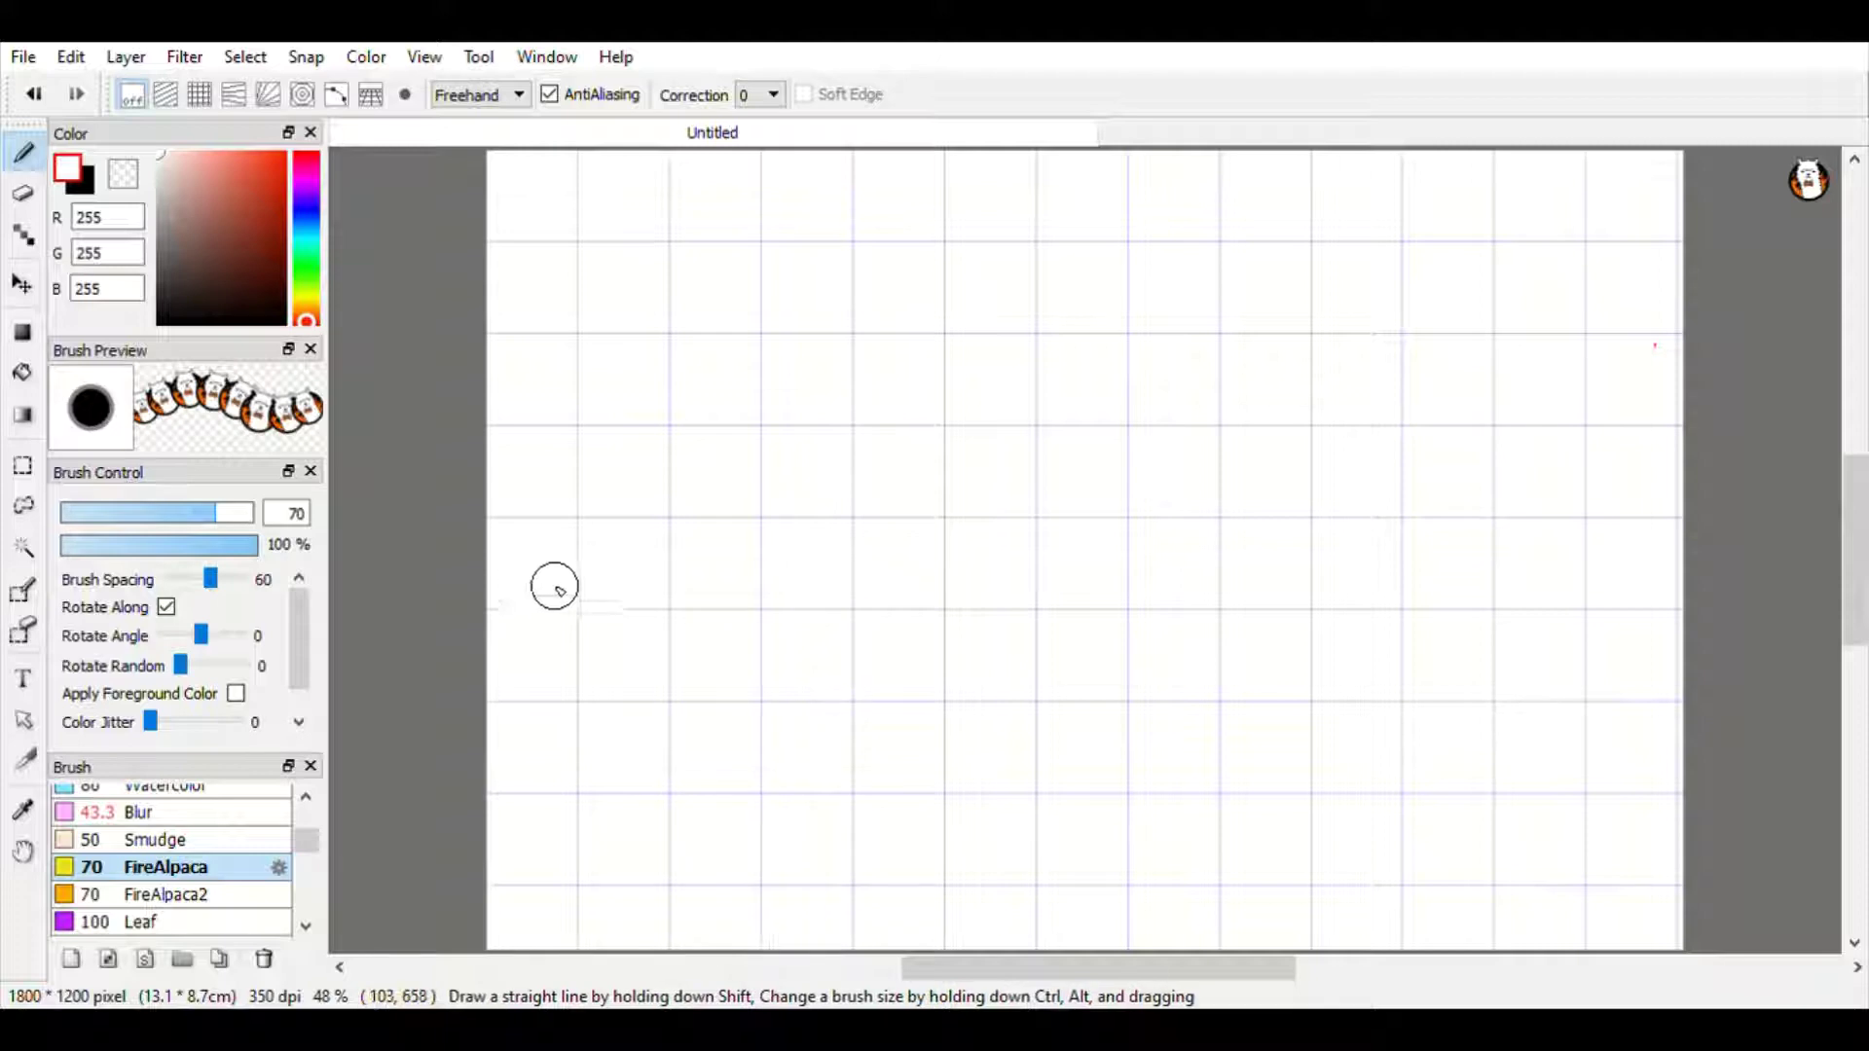
mouse_move(556, 573)
left_mouse_down()
mouse_move(612, 435)
mouse_move(761, 342)
mouse_move(981, 316)
mouse_move(1089, 344)
mouse_move(1315, 507)
mouse_move(1443, 483)
left_mouse_up()
left_click(137, 894)
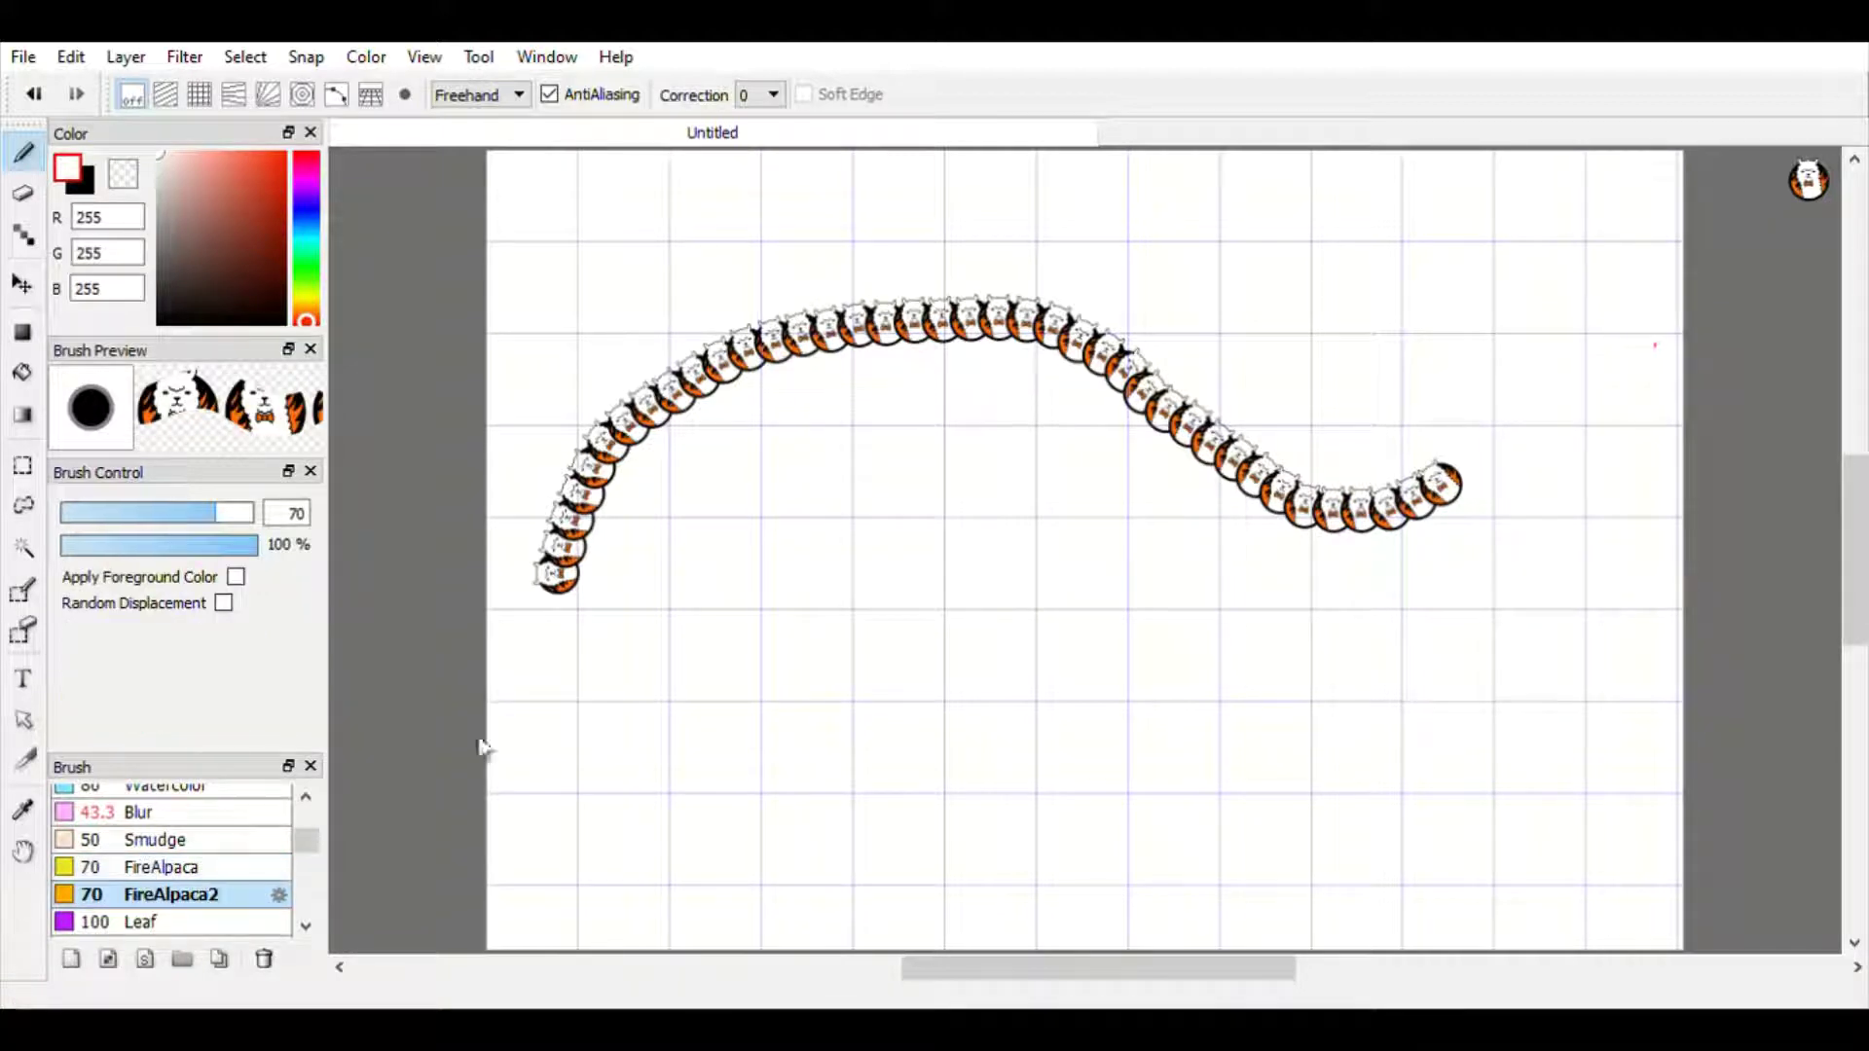
mouse_move(560, 684)
left_mouse_down()
mouse_move(628, 629)
mouse_move(699, 516)
mouse_move(829, 475)
mouse_move(946, 478)
mouse_move(1147, 581)
mouse_move(1373, 645)
mouse_move(1547, 620)
left_mouse_up()
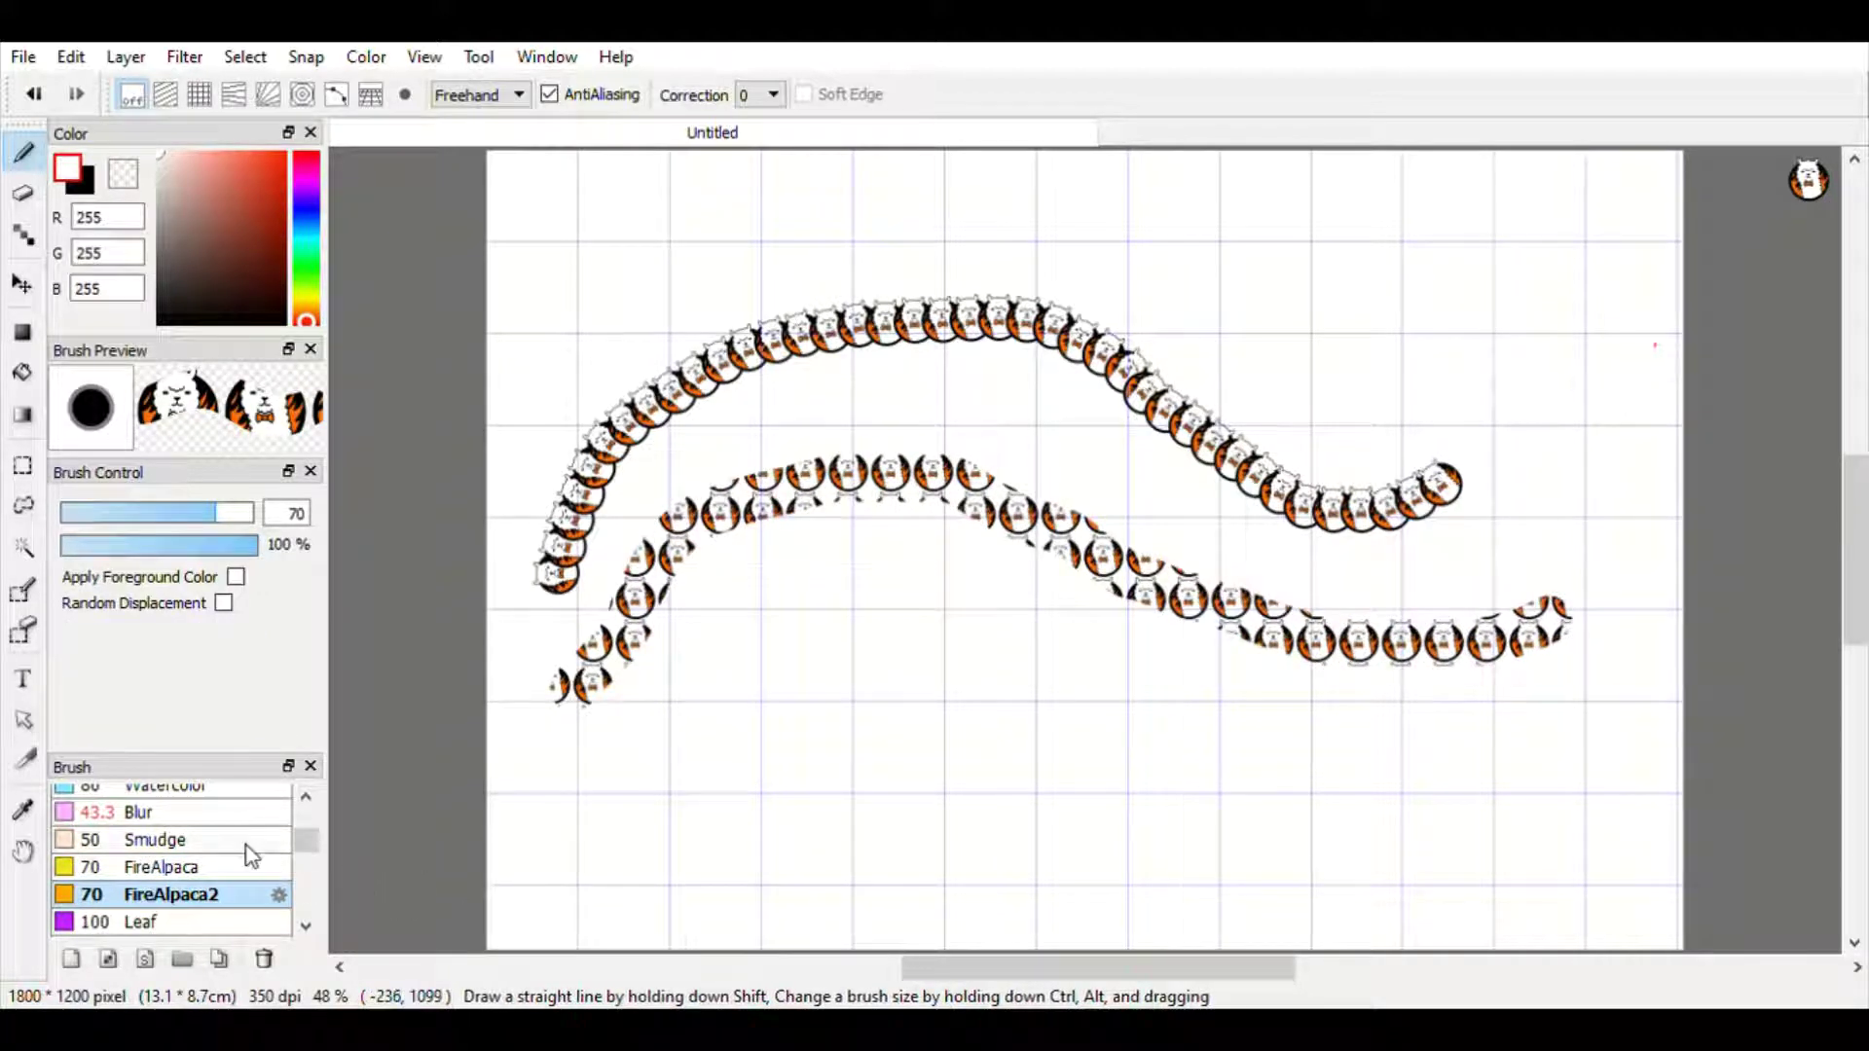
Find the size 80 FireAlpaca3 brush and draw a long freehand curve with it around the two wavy alpaca strokes.
left_click_drag(307, 839, 314, 907)
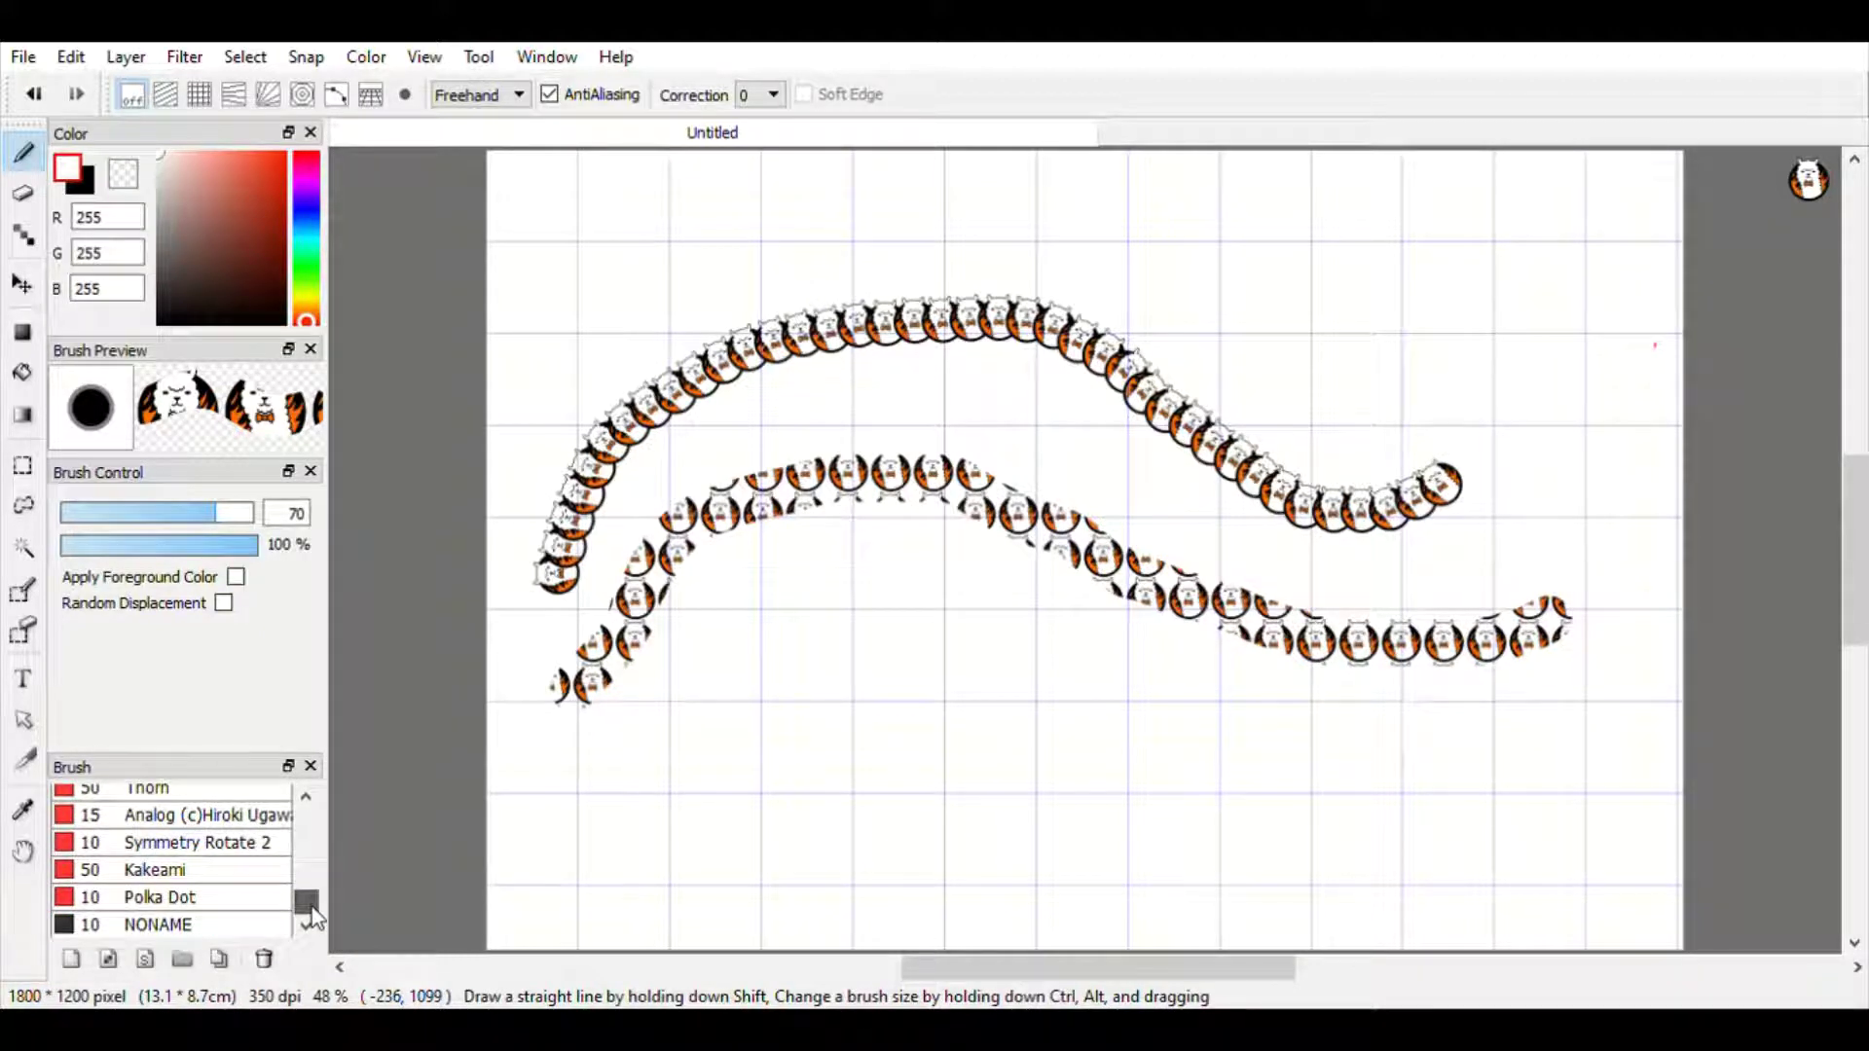
scroll(201, 882, "up", 2)
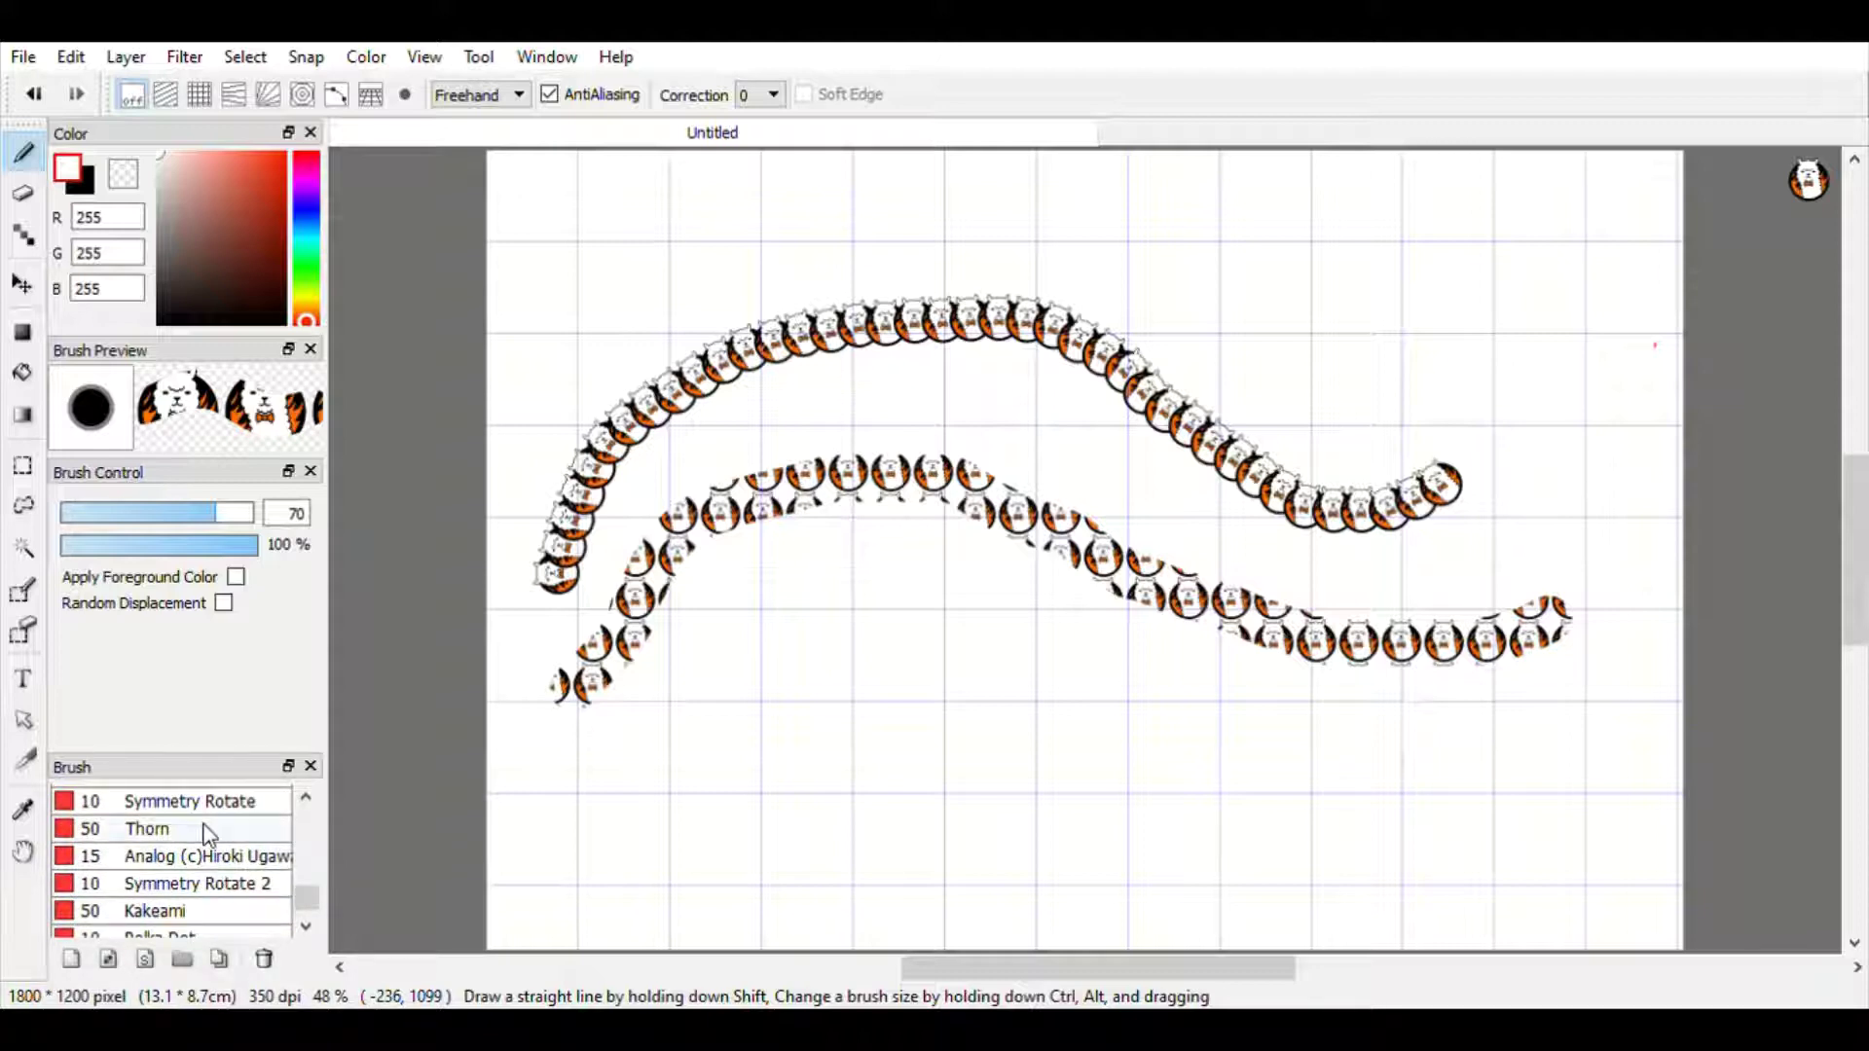
scroll(214, 839, "up", 1)
scroll(199, 844, "up", 3)
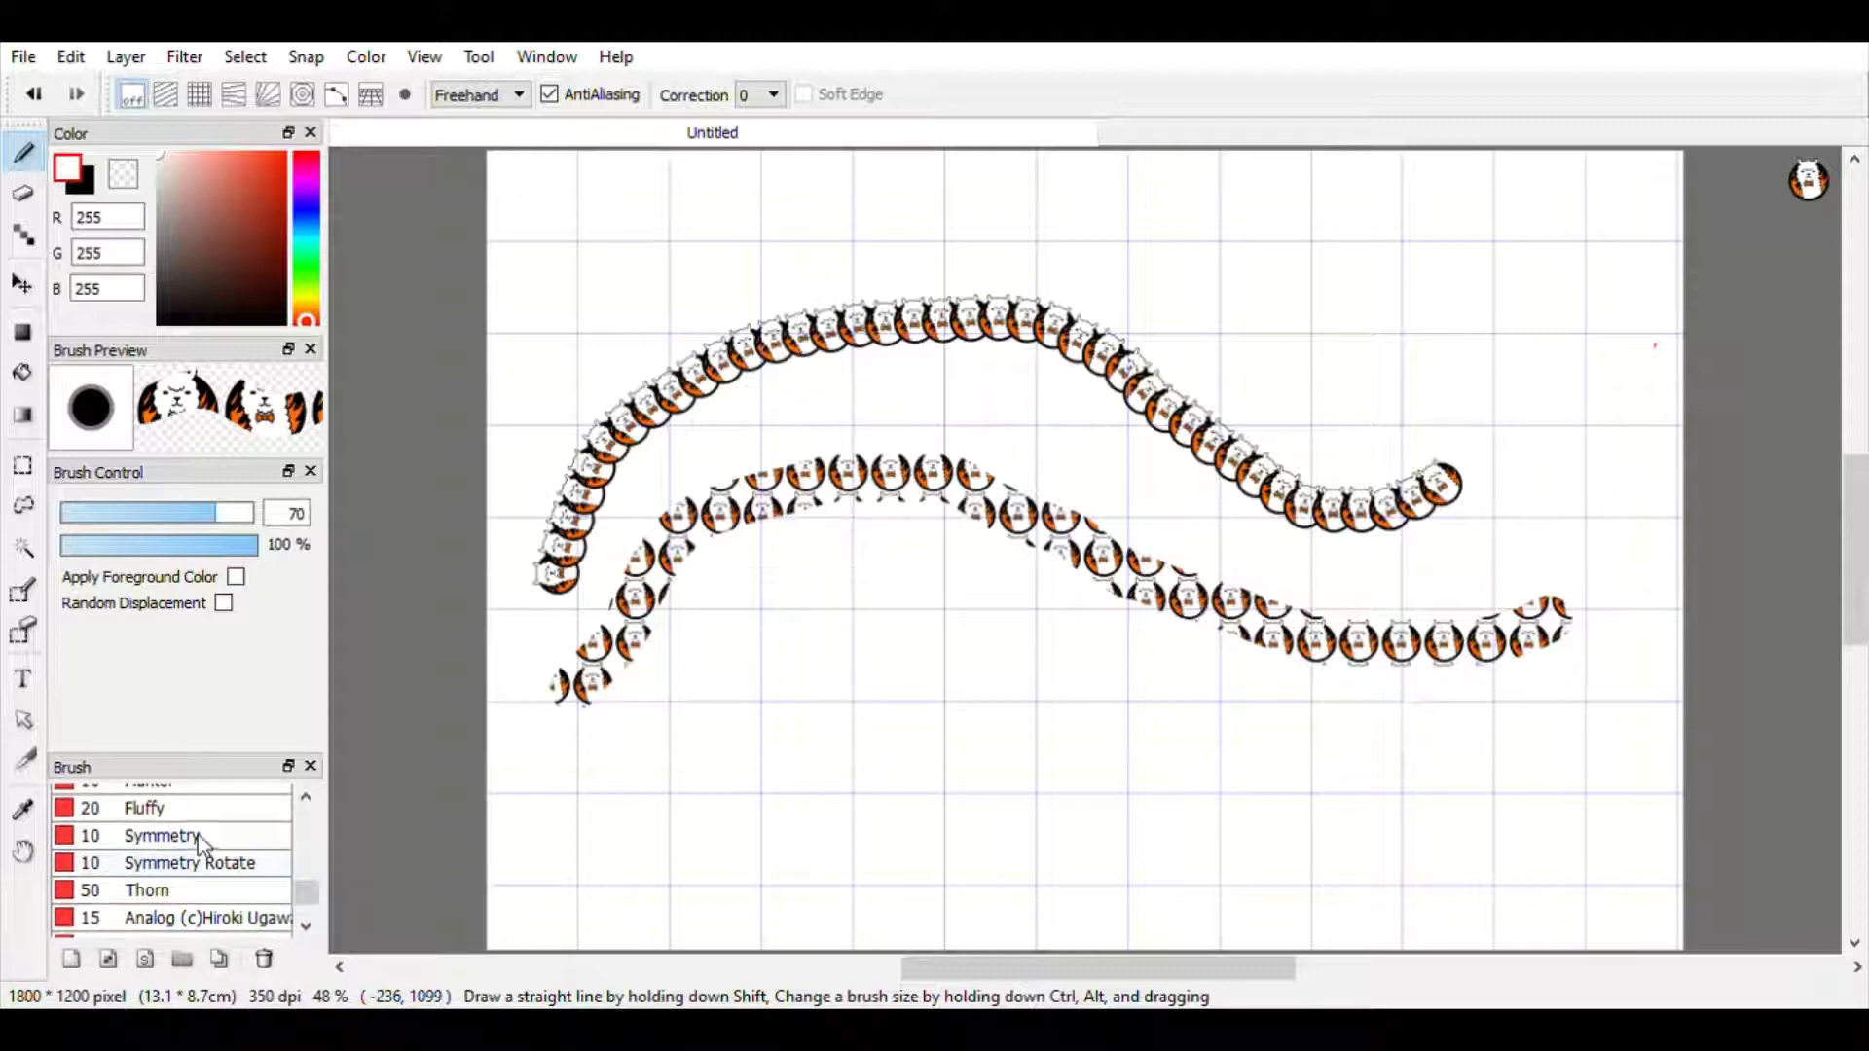
scroll(204, 839, "up", 1)
left_click(208, 818)
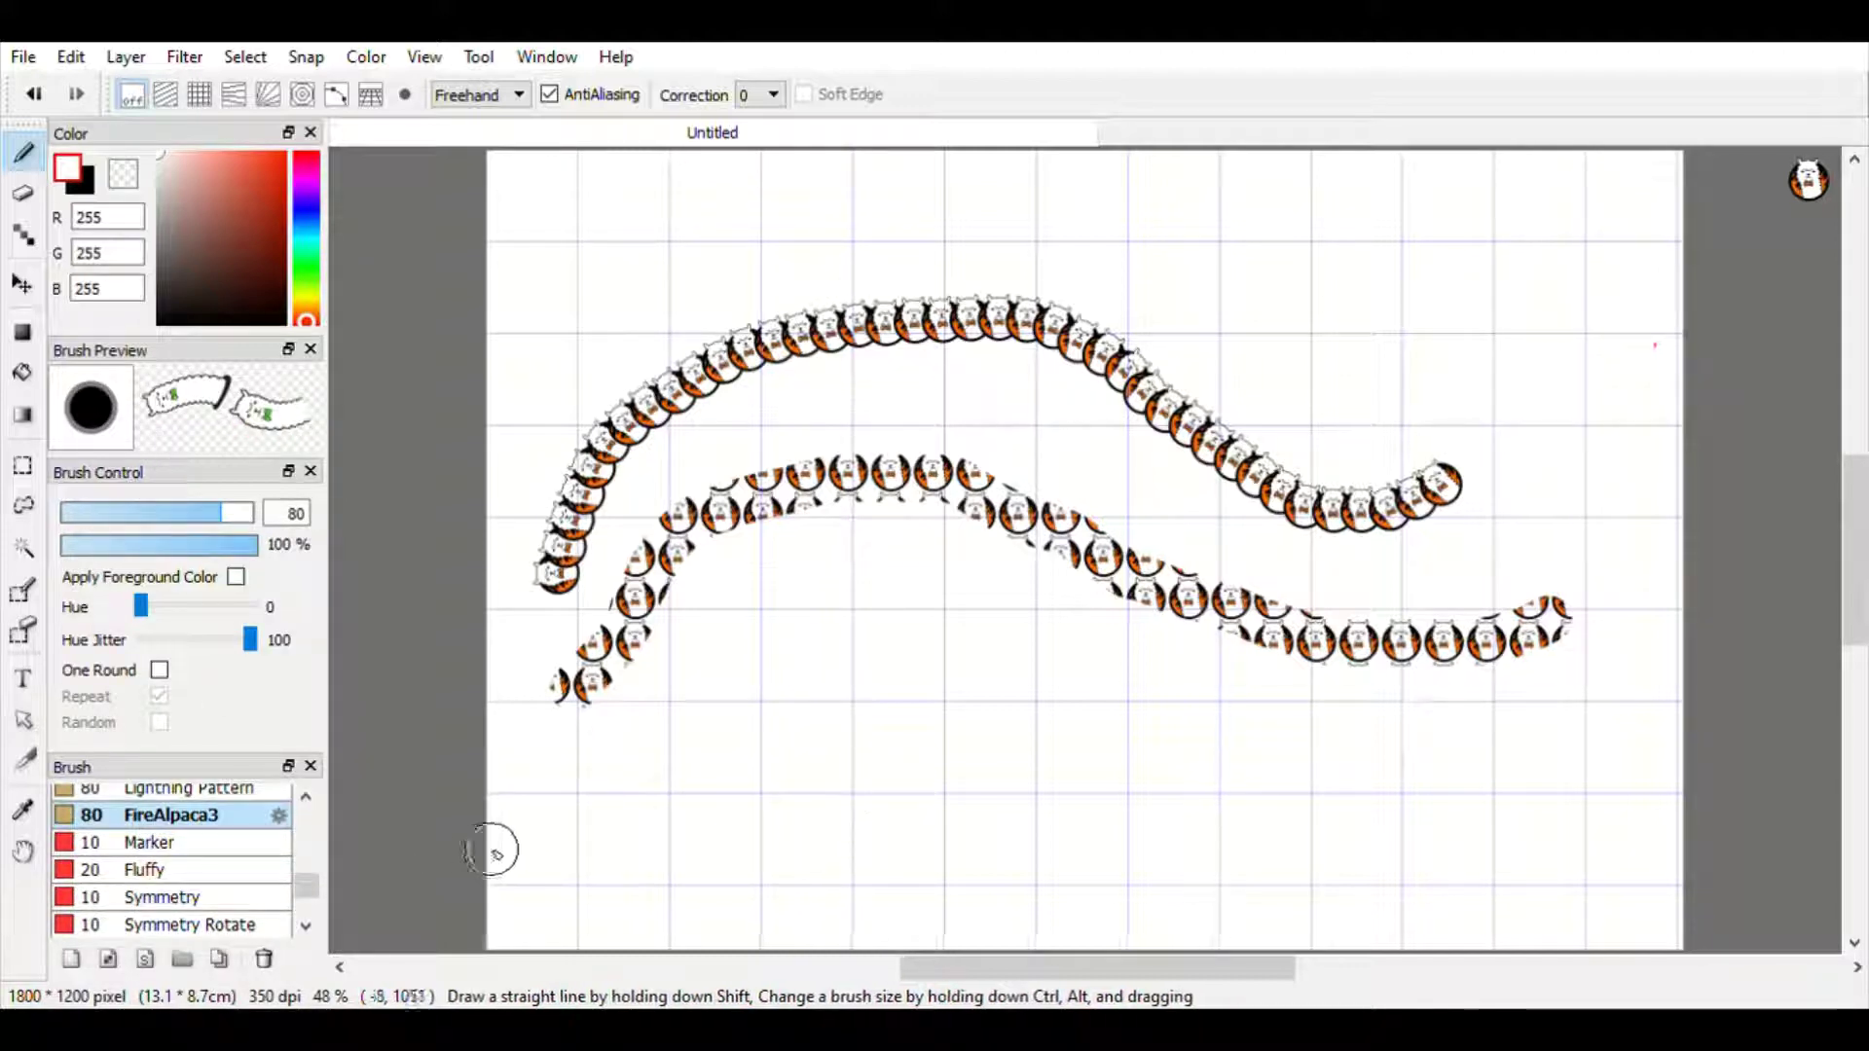
mouse_move(594, 796)
left_mouse_down()
mouse_move(659, 702)
mouse_move(751, 637)
mouse_move(934, 637)
mouse_move(1022, 685)
mouse_move(1269, 737)
mouse_move(1457, 719)
mouse_move(1533, 681)
mouse_move(1599, 526)
mouse_move(1442, 412)
mouse_move(1278, 347)
mouse_move(734, 254)
mouse_move(591, 286)
mouse_move(536, 361)
left_mouse_up()
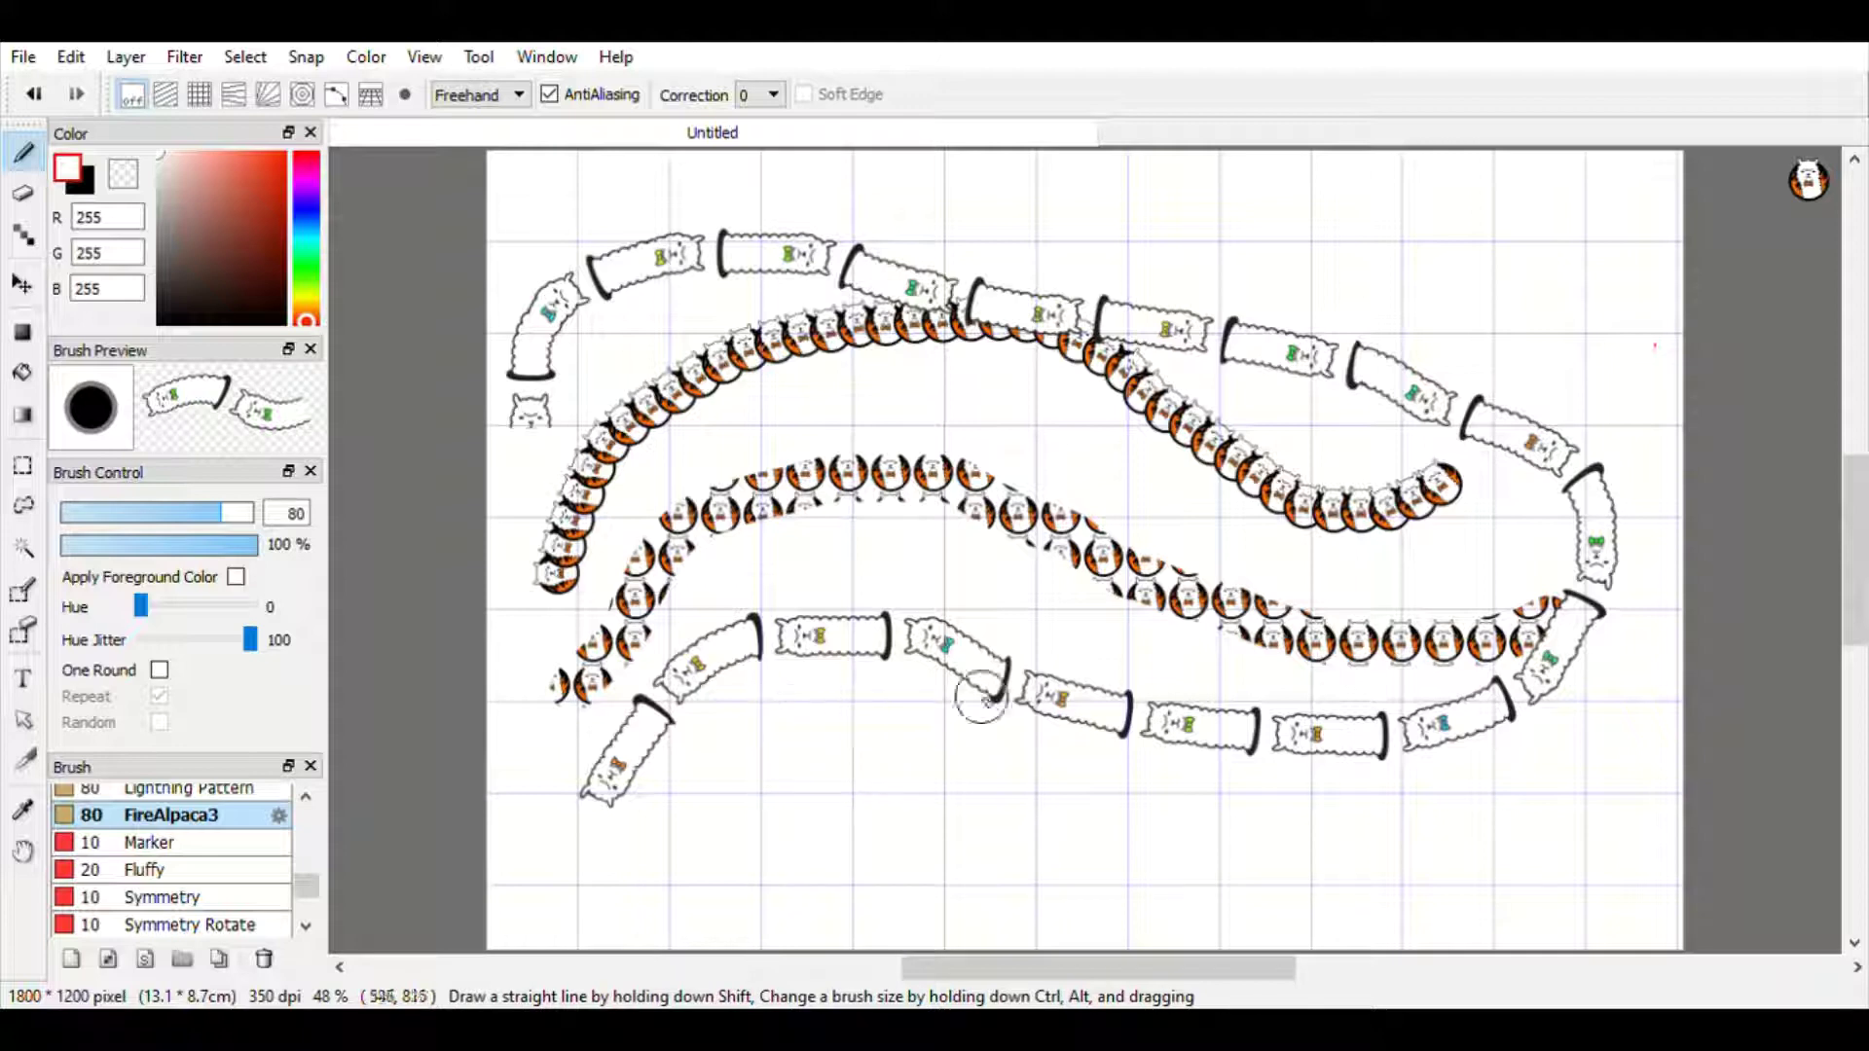
Erase the three alpaca strokes from the canvas with the size 116 Eraser.
left_click(23, 193)
left_click_drag(243, 516, 247, 514)
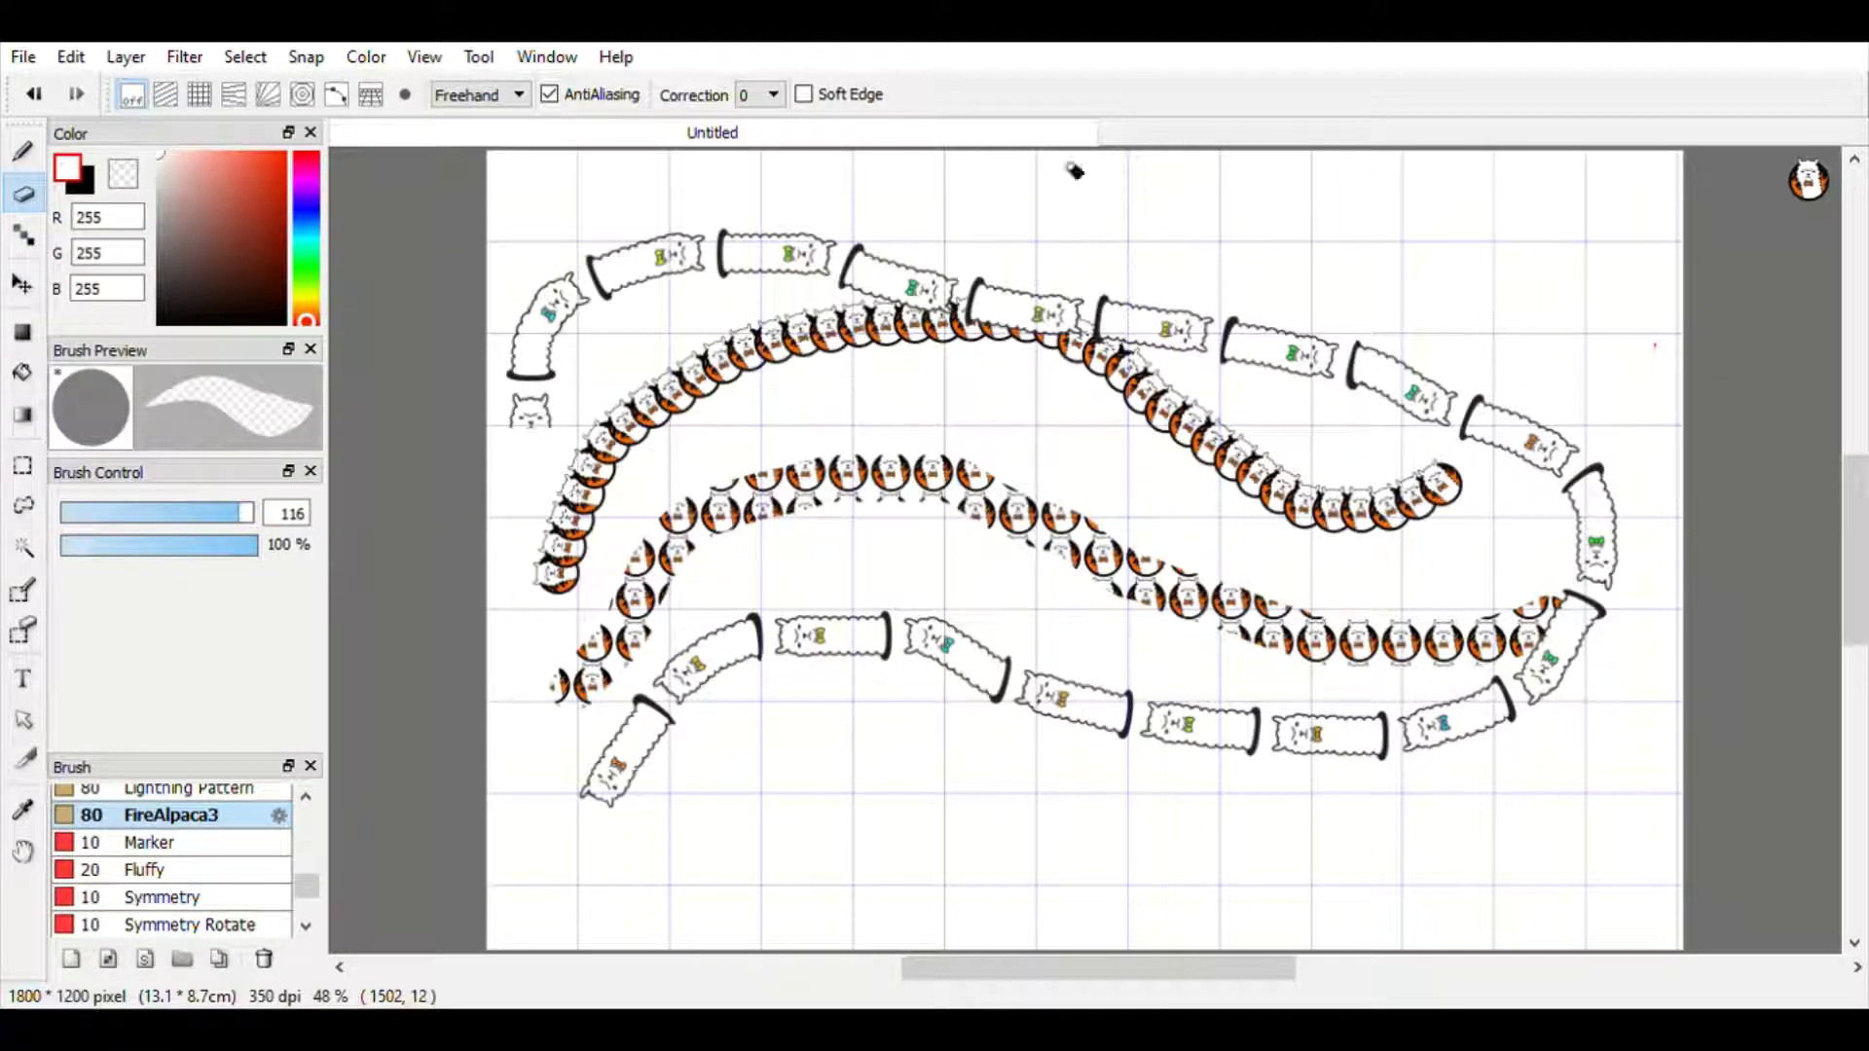
mouse_move(1061, 262)
left_mouse_down()
mouse_move(568, 251)
mouse_move(472, 453)
left_mouse_up()
mouse_move(701, 453)
left_mouse_down()
mouse_move(1340, 279)
mouse_move(1126, 351)
mouse_move(1785, 396)
mouse_move(885, 529)
mouse_move(1472, 500)
mouse_move(1668, 655)
mouse_move(1329, 732)
left_mouse_up()
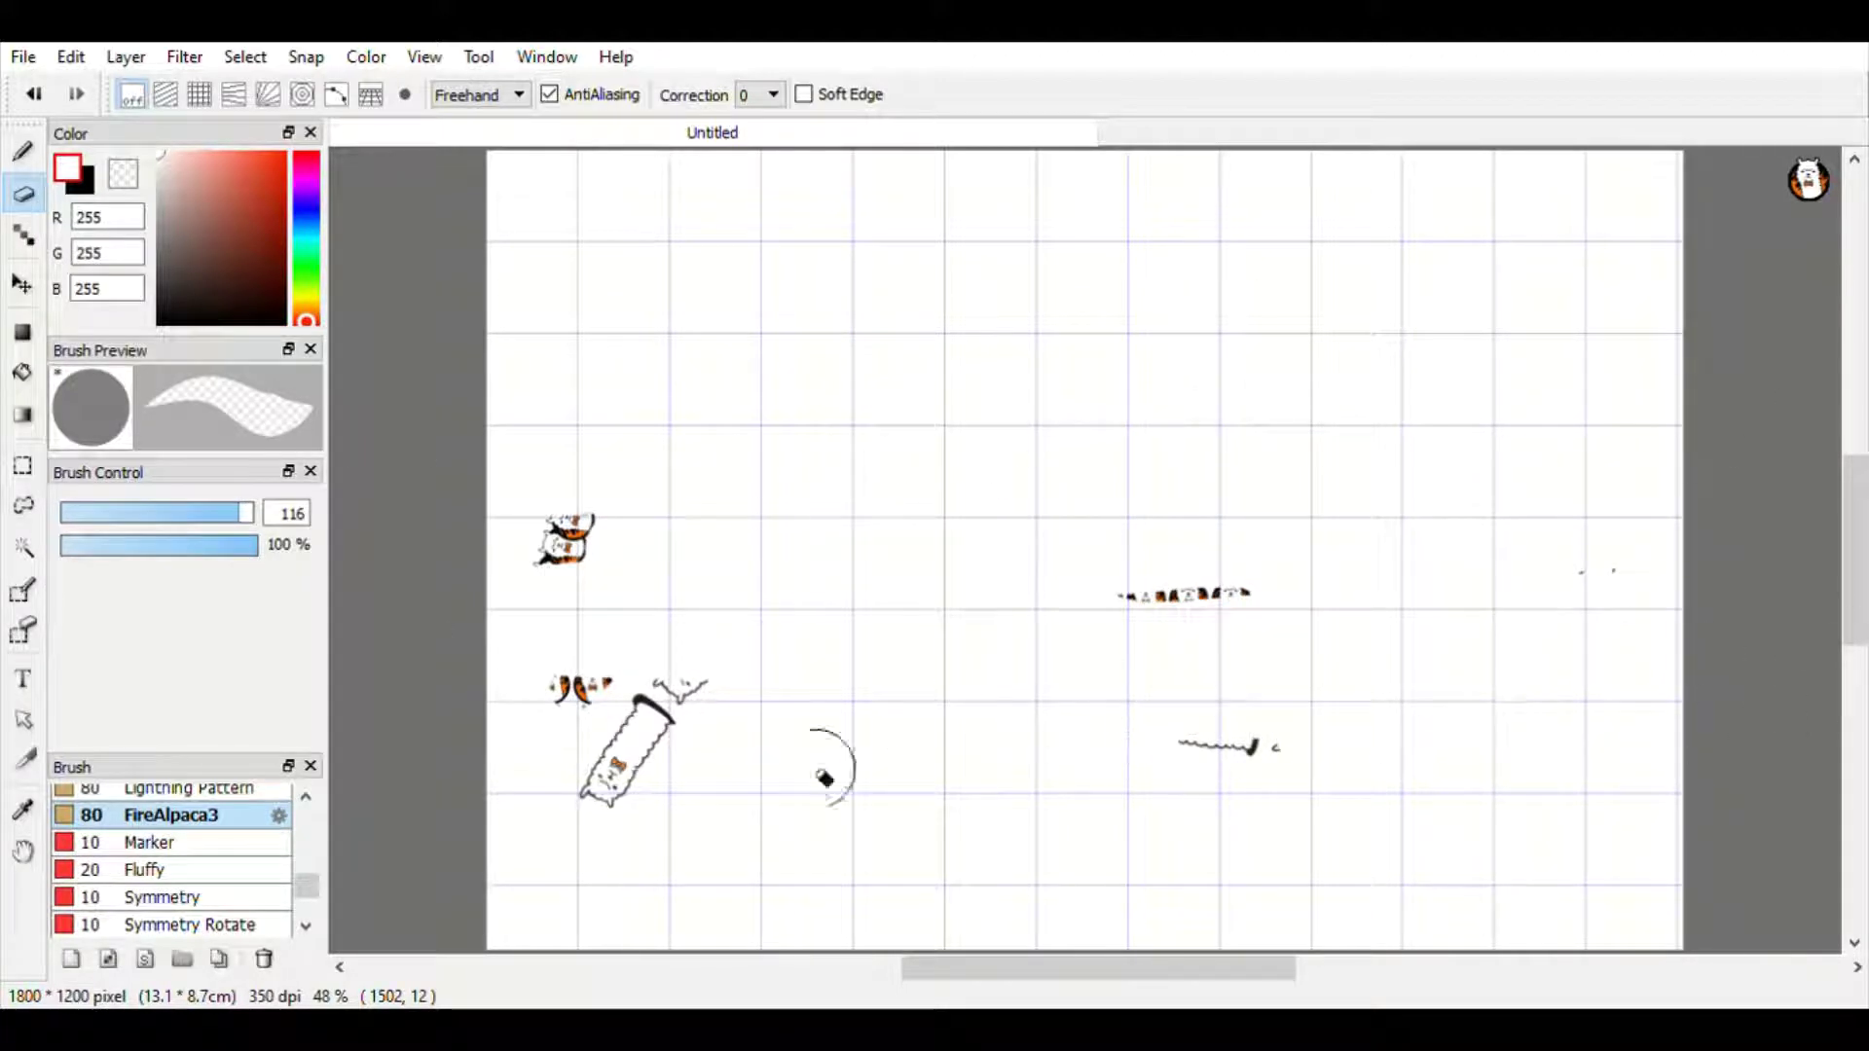
mouse_move(825, 779)
left_mouse_down()
mouse_move(965, 583)
mouse_move(890, 656)
mouse_move(385, 720)
mouse_move(831, 827)
mouse_move(547, 758)
mouse_move(692, 751)
mouse_move(501, 602)
mouse_move(561, 459)
mouse_move(568, 478)
mouse_move(421, 678)
left_mouse_up()
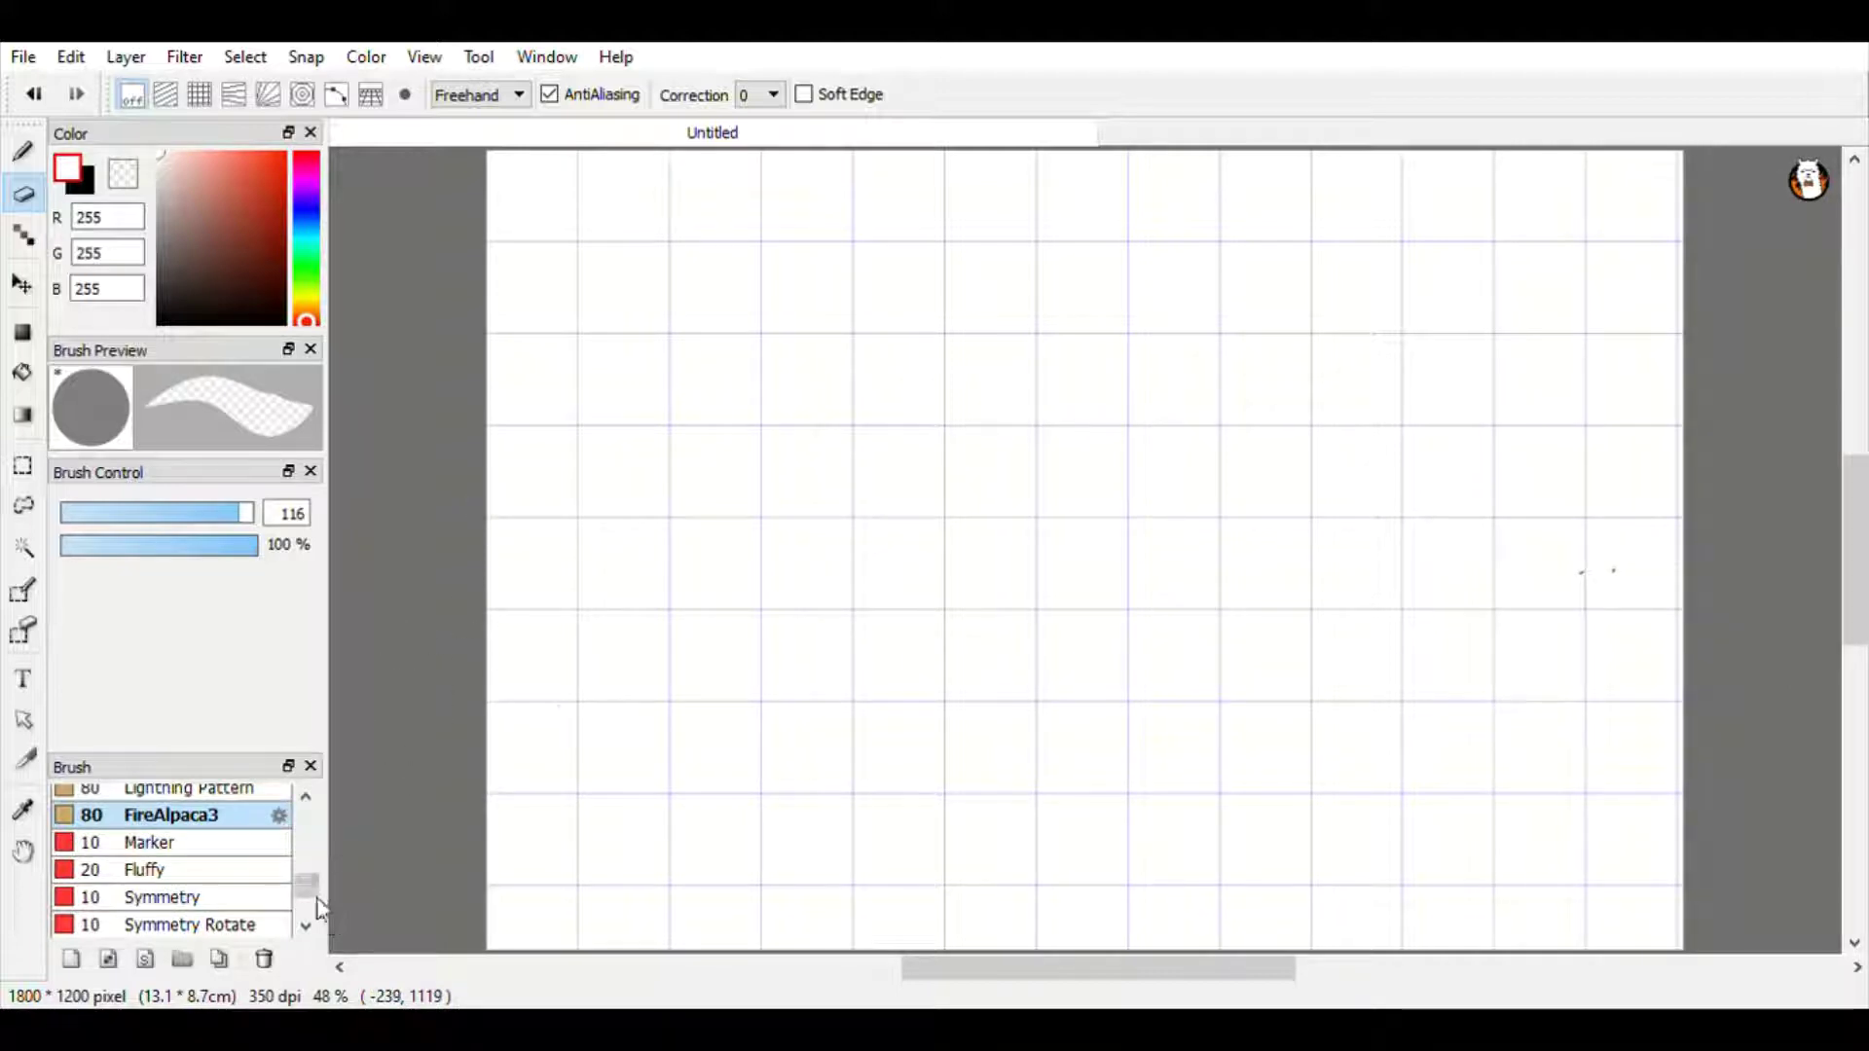
Draw a long horizontal black stroke along the top of the canvas with the size 80 Flat Brush.
left_click_drag(305, 887, 312, 871)
left_click(193, 842)
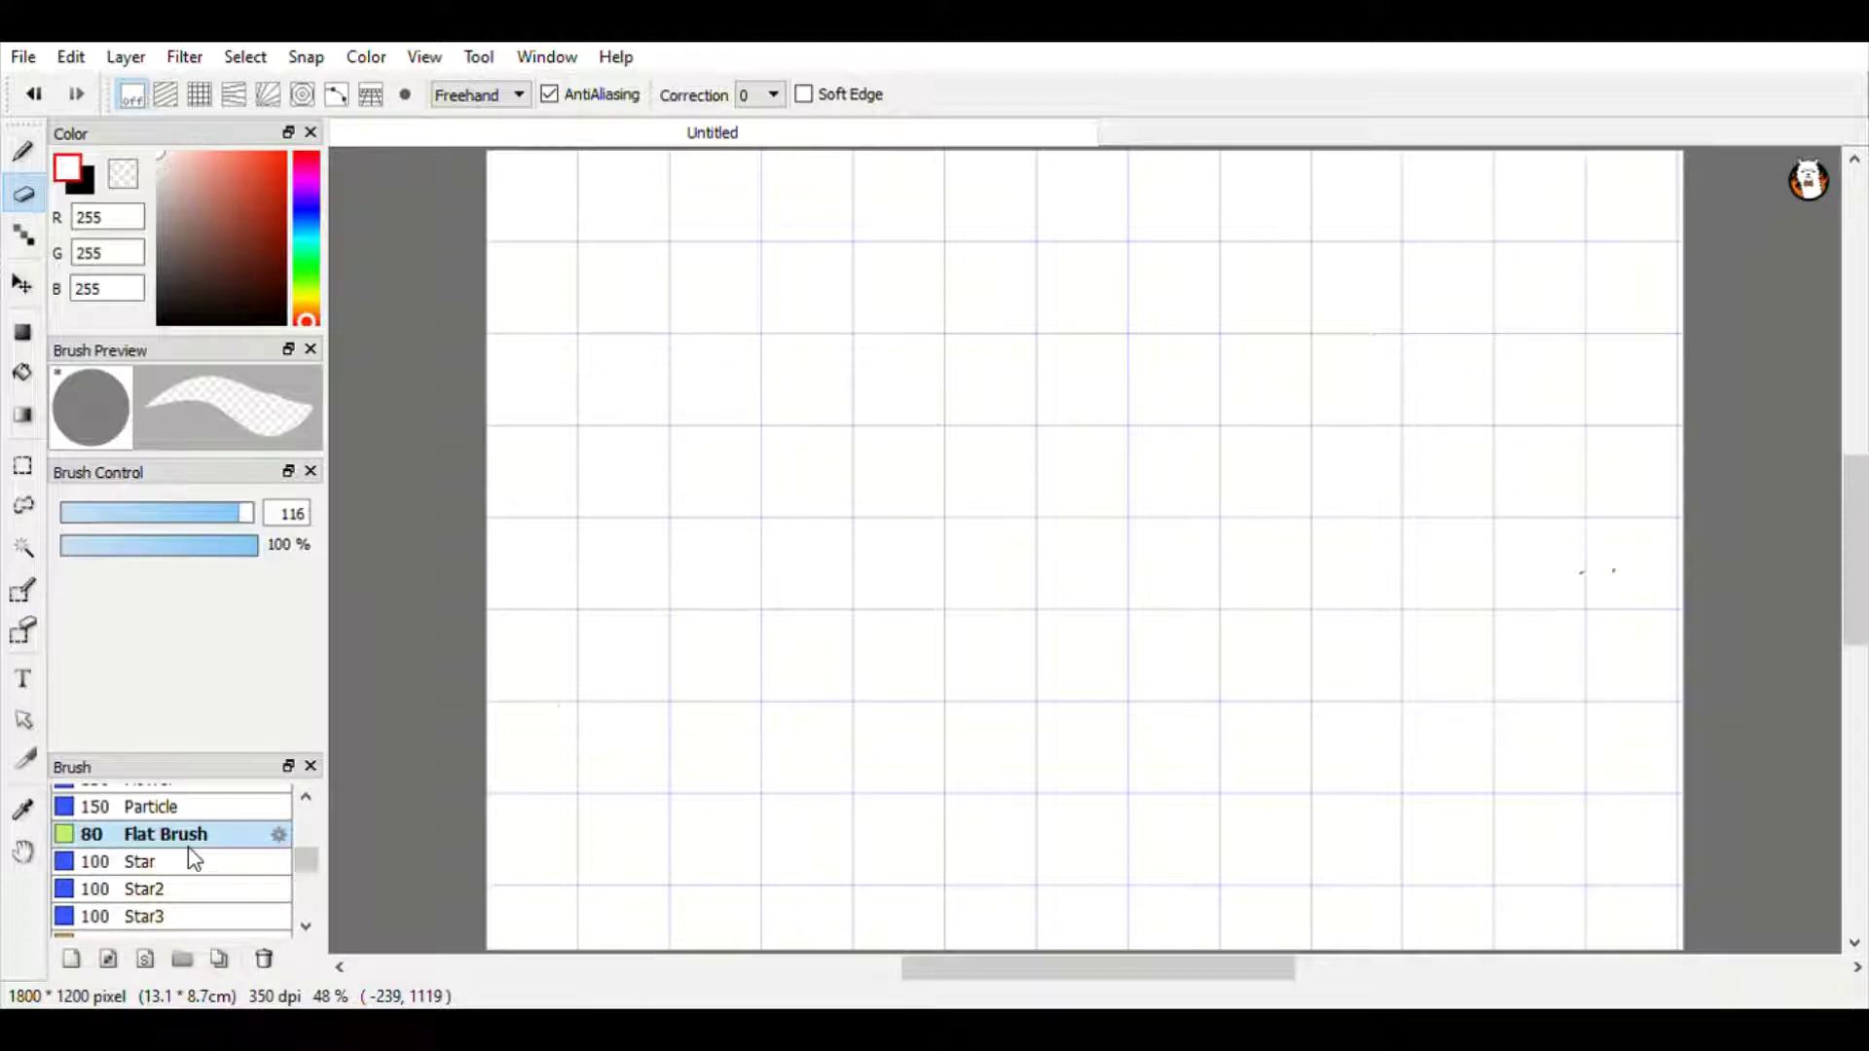
left_click(22, 151)
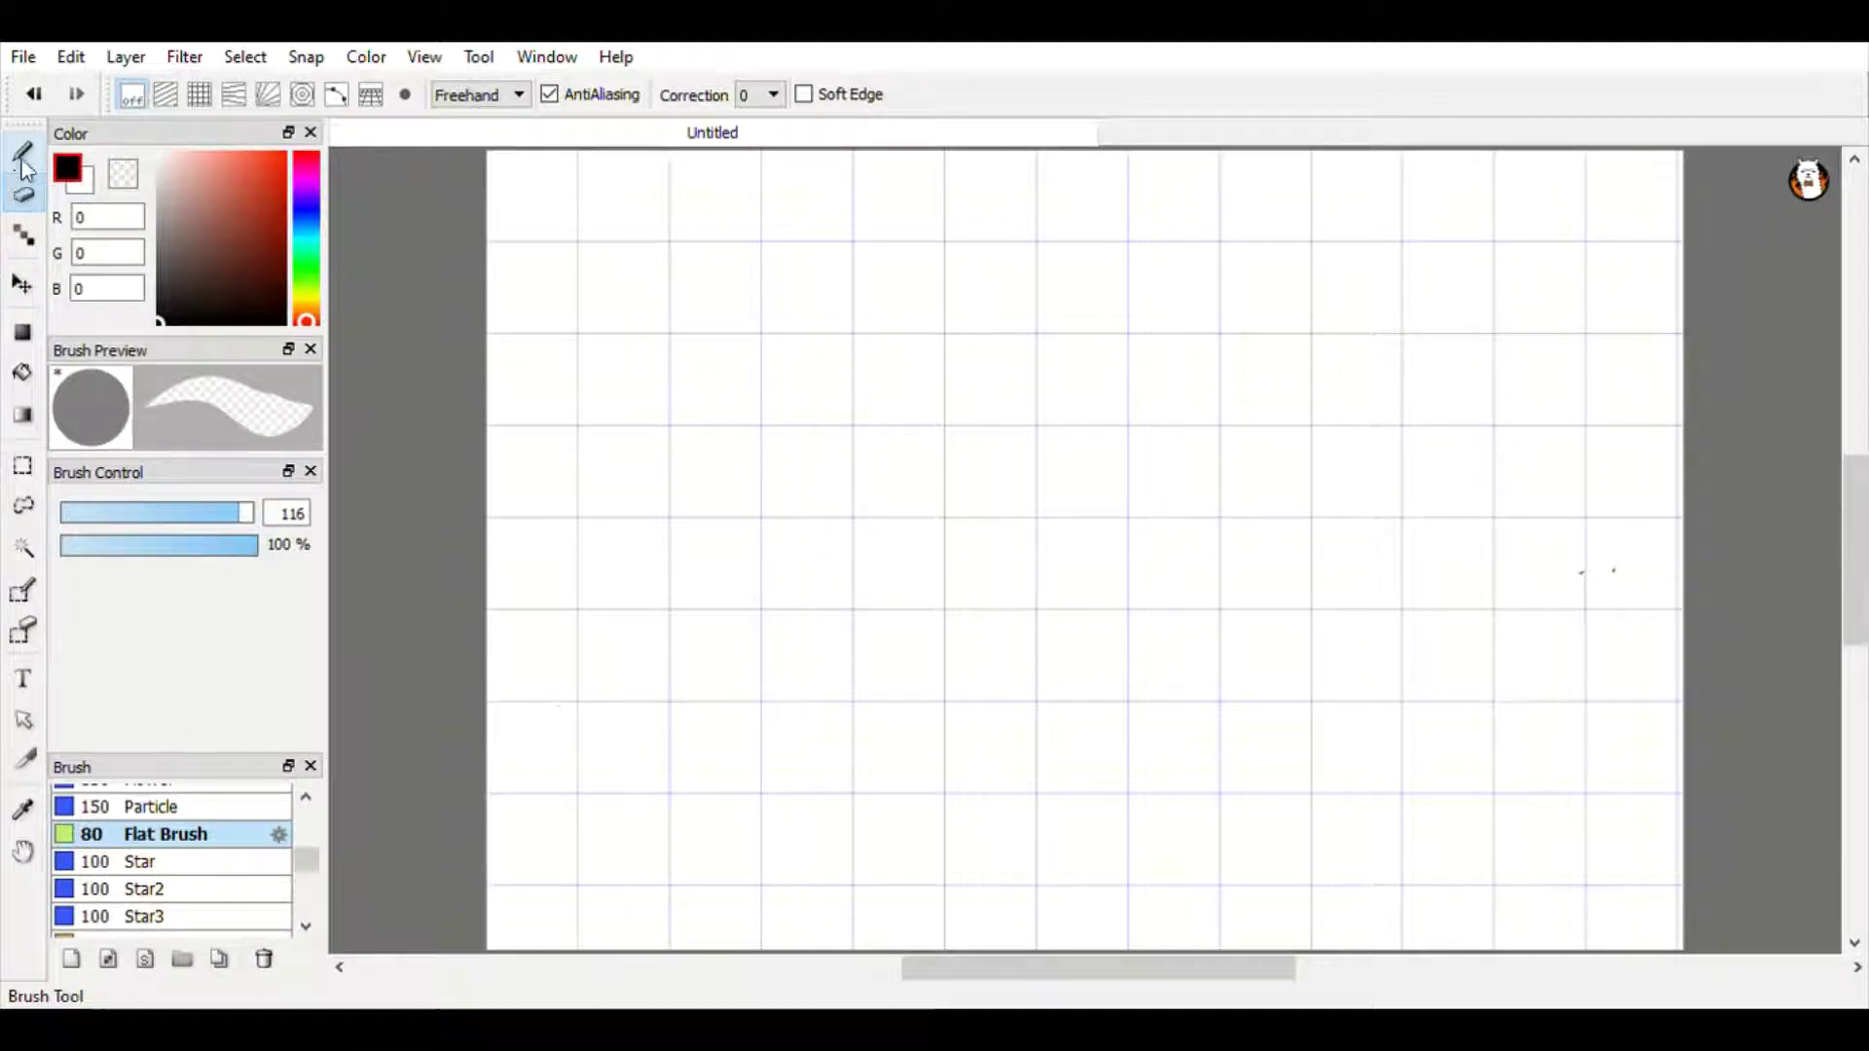
mouse_move(577, 206)
left_mouse_down()
mouse_move(620, 209)
mouse_move(1489, 206)
left_mouse_up()
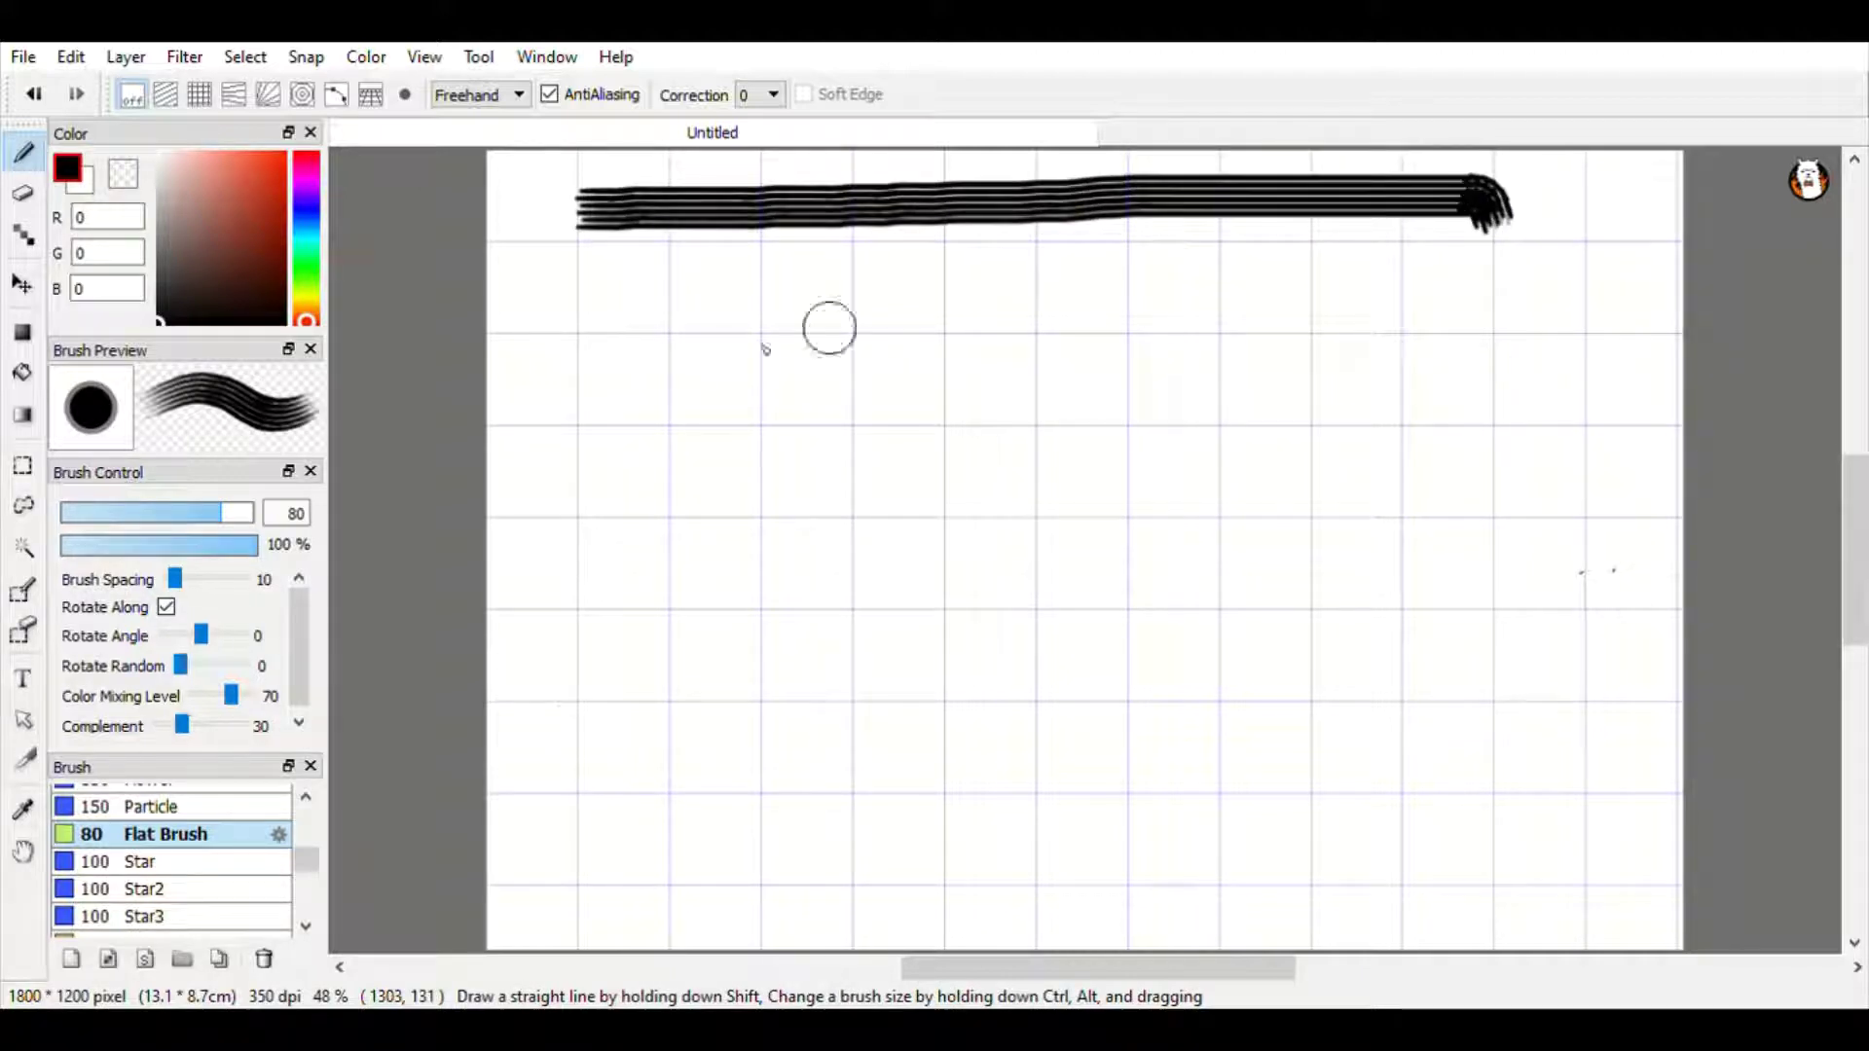
Draw a size 150 Particle stroke below the flat stroke and a size 150 Flower stroke beneath it.
left_click(166, 807)
mouse_move(628, 331)
left_mouse_down()
mouse_move(974, 294)
mouse_move(1572, 277)
left_mouse_up()
scroll(117, 905, "up", 1)
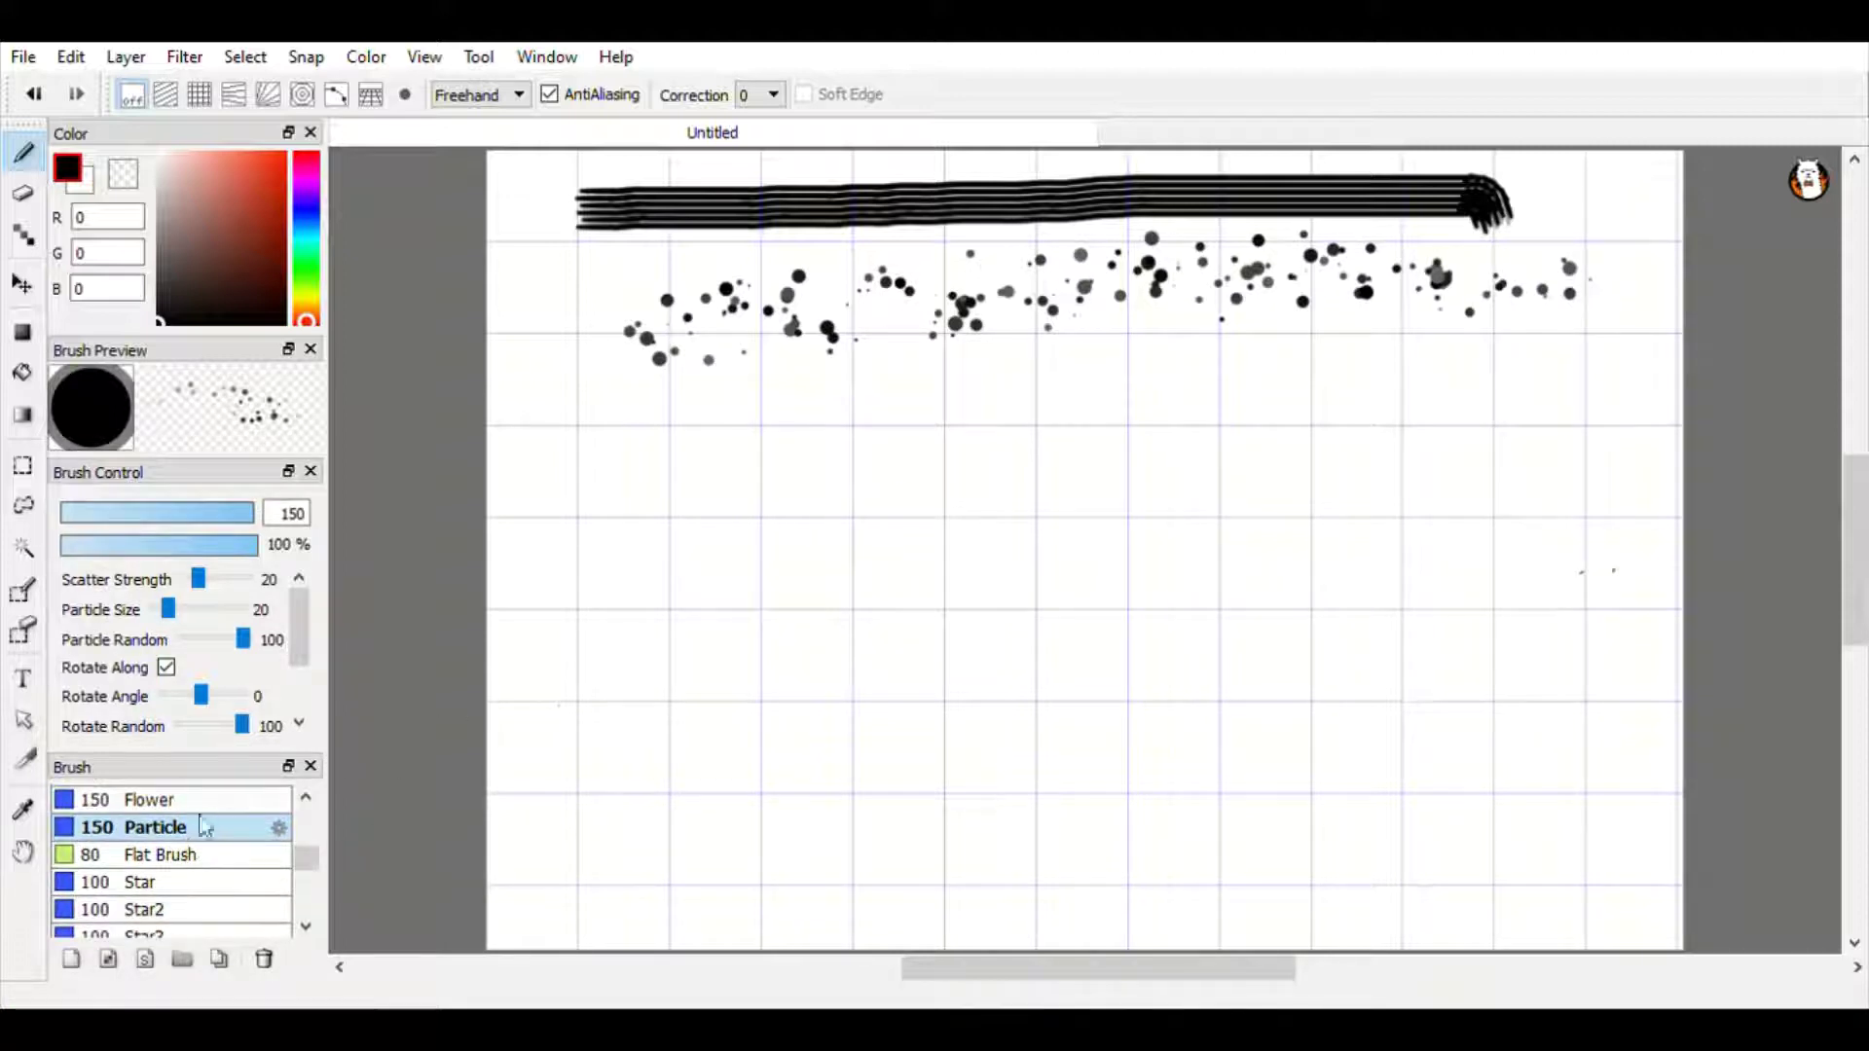
left_click(151, 799)
mouse_move(534, 480)
left_mouse_down()
mouse_move(1242, 335)
mouse_move(1533, 382)
left_mouse_up()
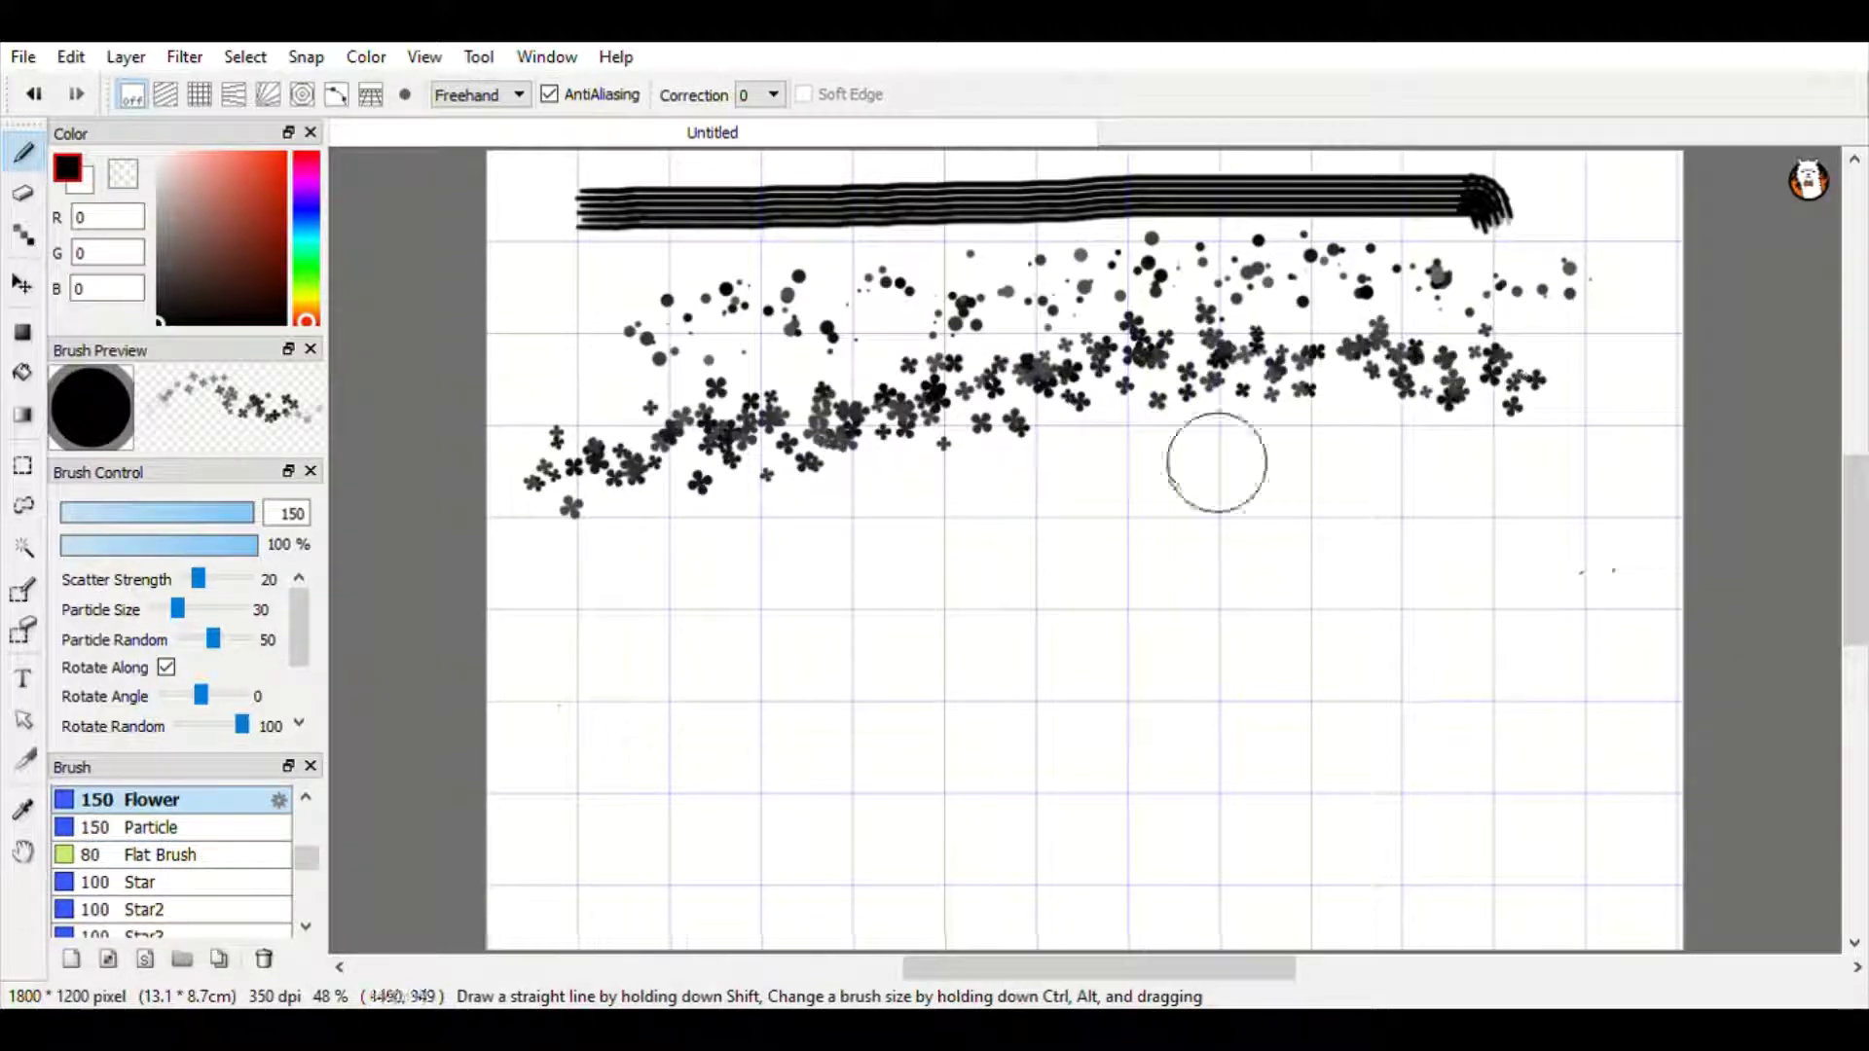
Draw a curved size 100 Leaf2 stroke below the flowers and a shorter size 100 Leaf stroke under it.
scroll(240, 848, "up", 4)
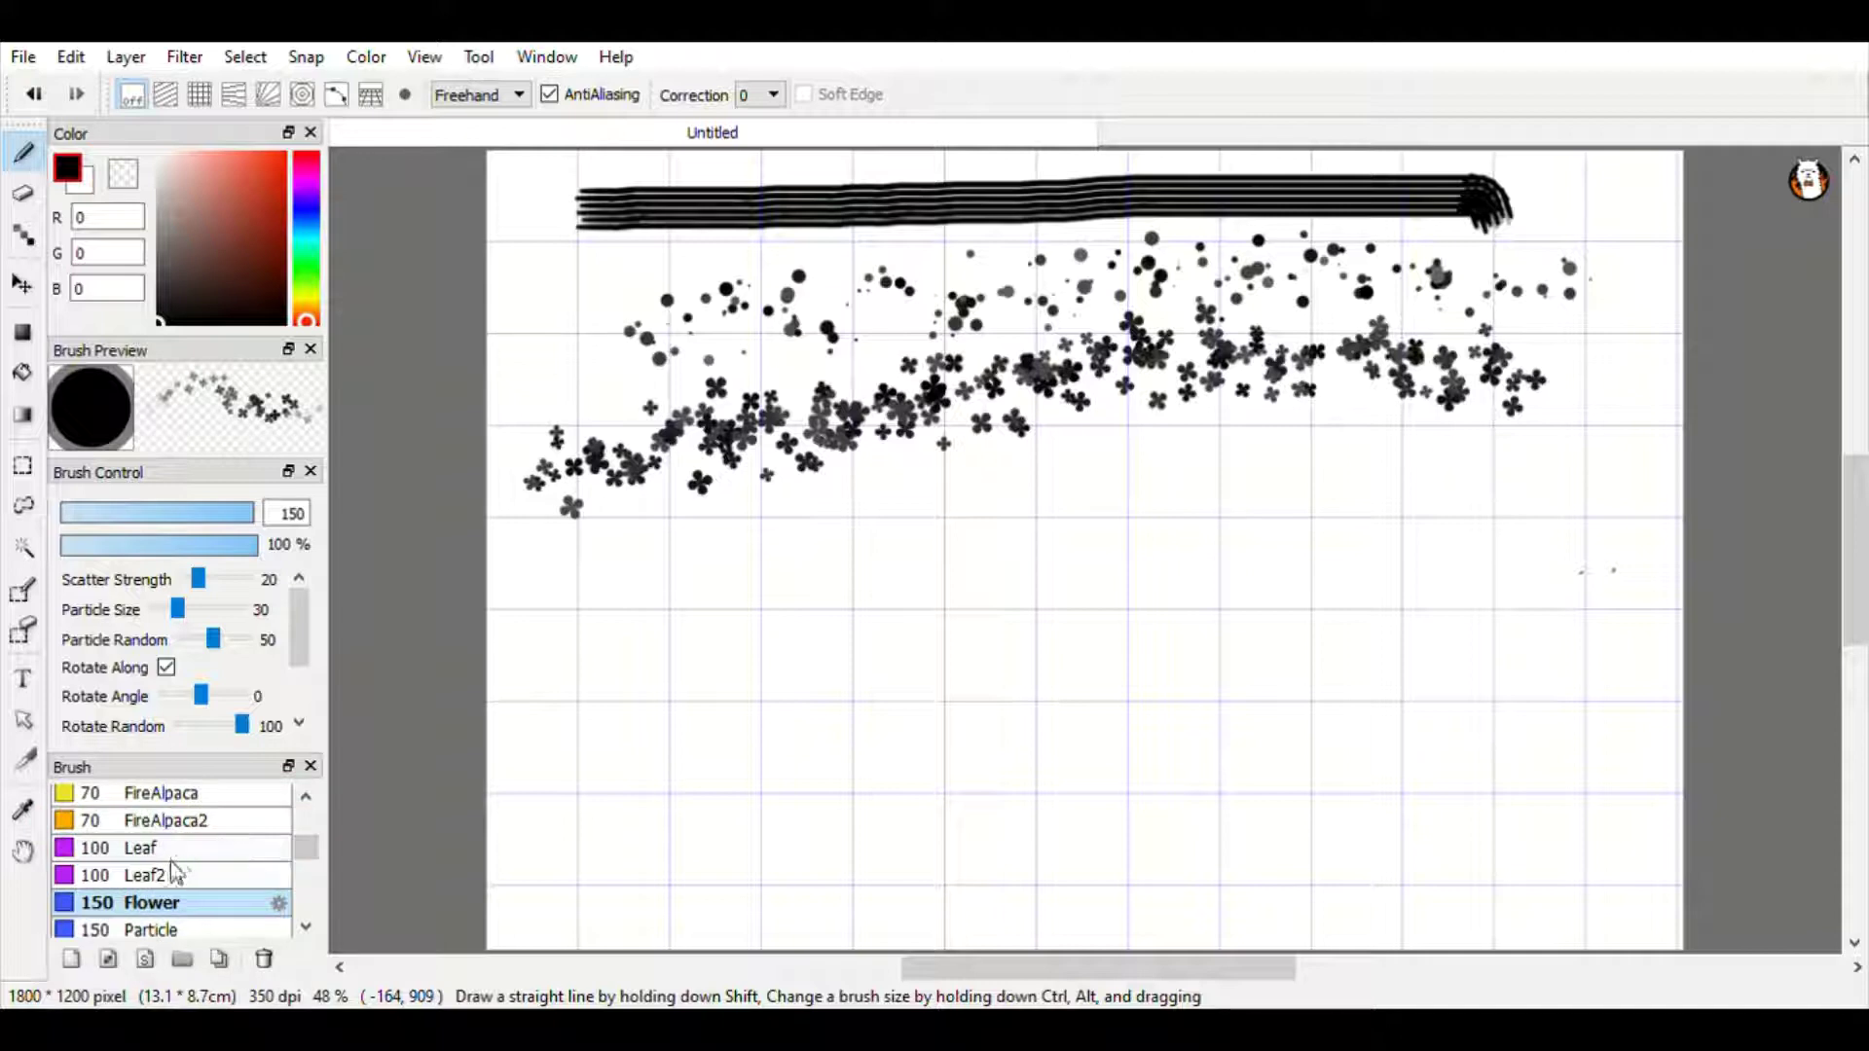
left_click(171, 869)
mouse_move(576, 699)
left_mouse_down()
mouse_move(670, 615)
mouse_move(959, 522)
mouse_move(1140, 493)
left_mouse_up()
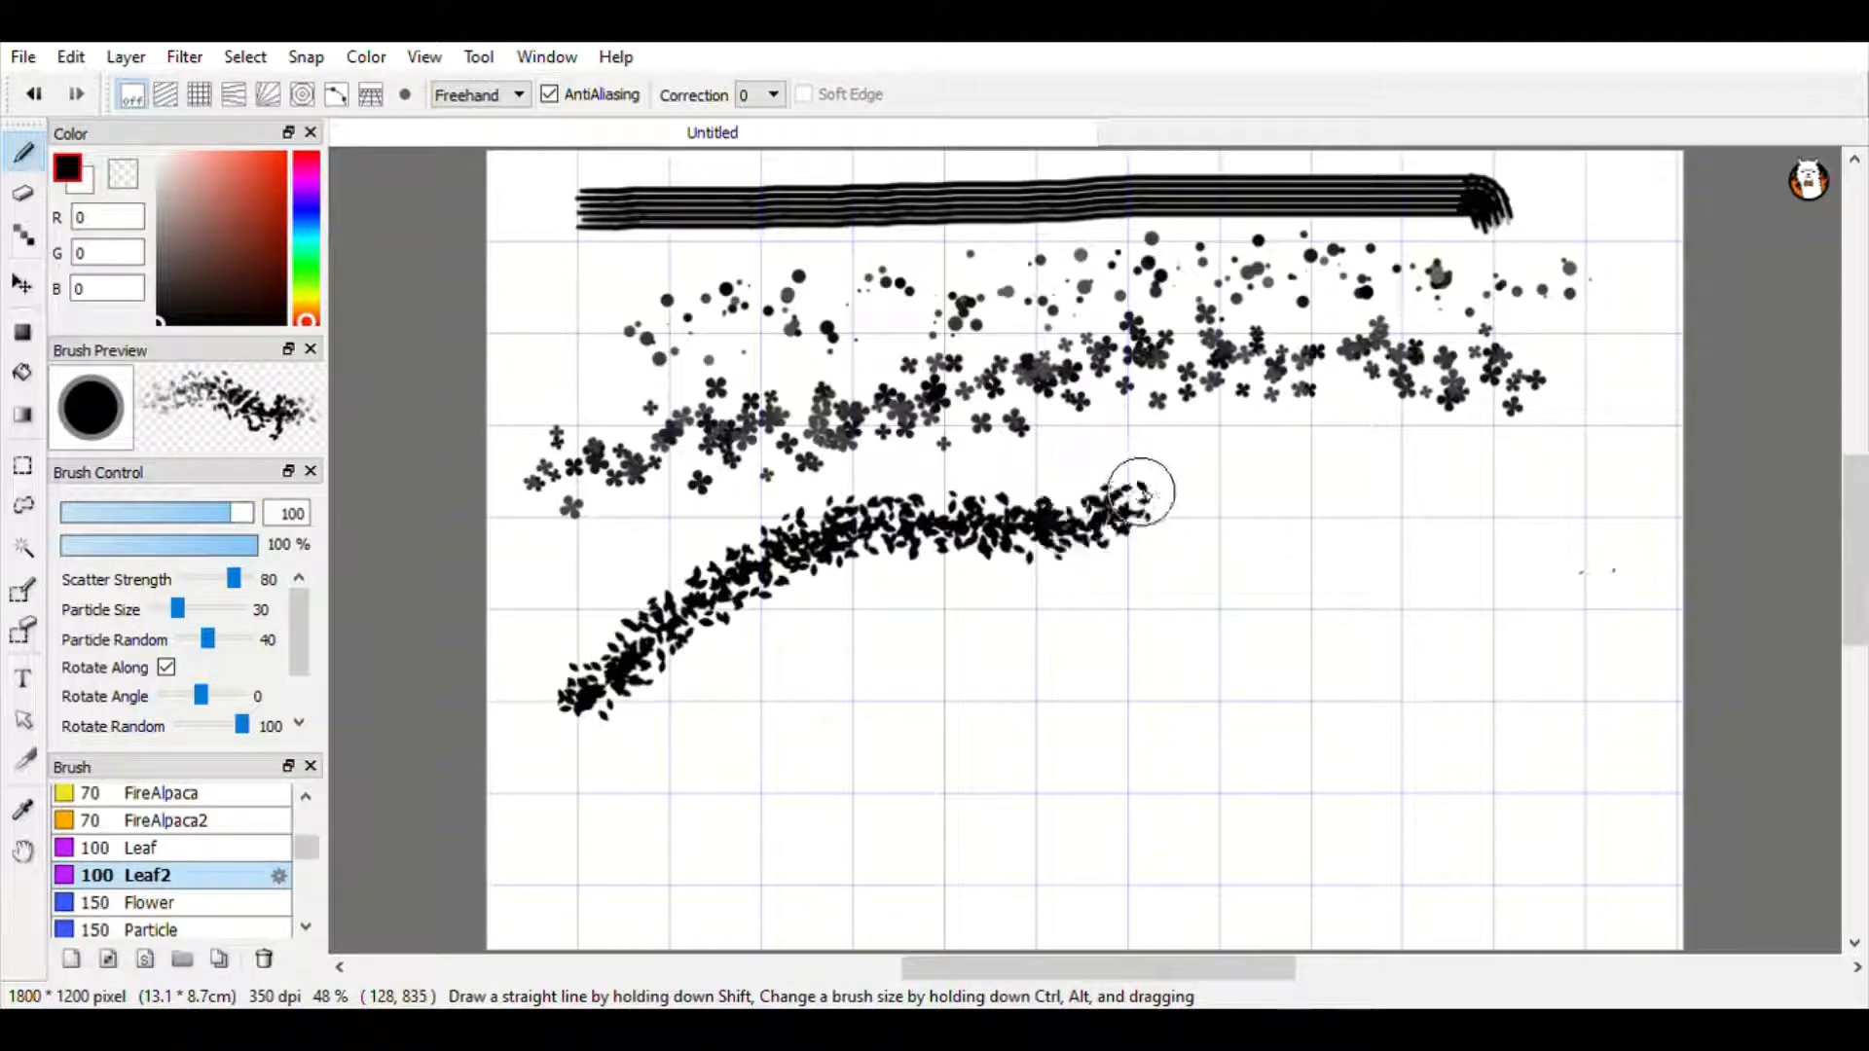
left_click(137, 826)
left_click(148, 846)
mouse_move(619, 794)
left_mouse_down()
mouse_move(731, 688)
mouse_move(892, 616)
left_mouse_up()
Draw a rising diagonal stroke of stars with the size 100 Star2 brush beside the leaf strokes.
scroll(100, 832, "down", 1)
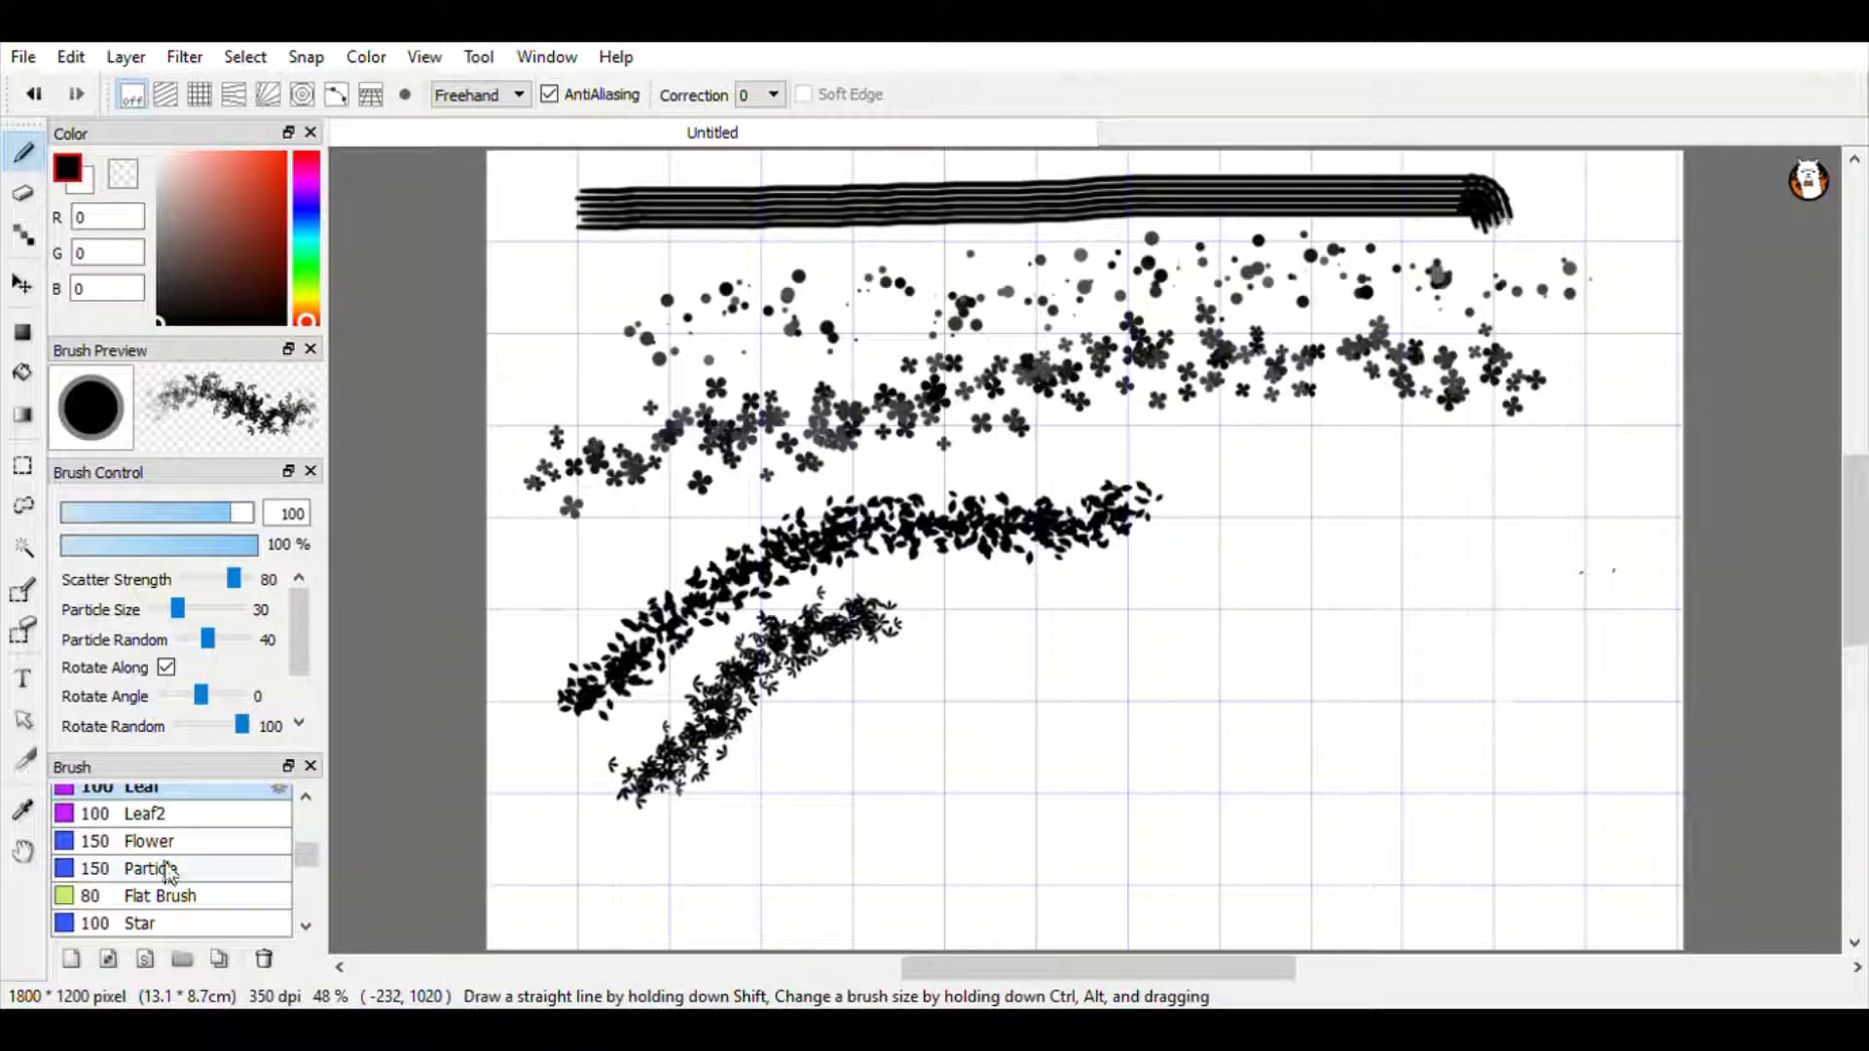
scroll(165, 864, "down", 2)
scroll(161, 915, "down", 1)
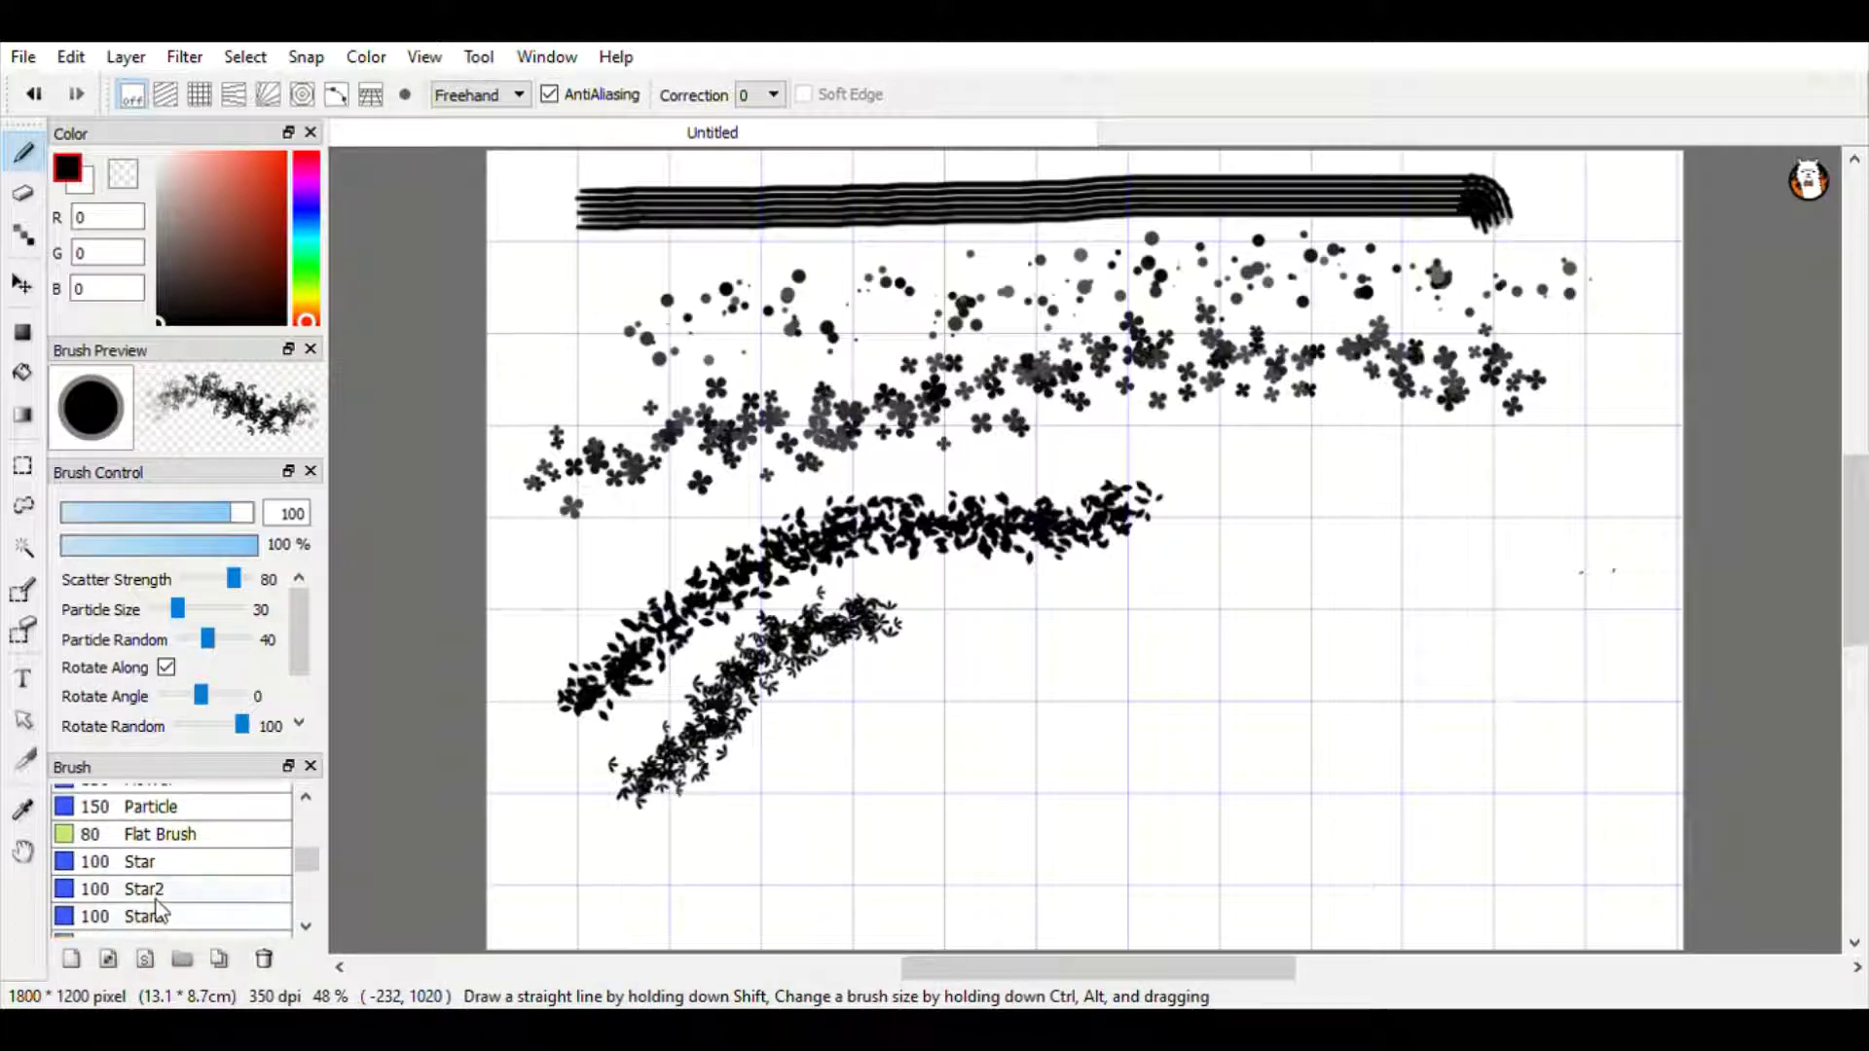
left_click(158, 895)
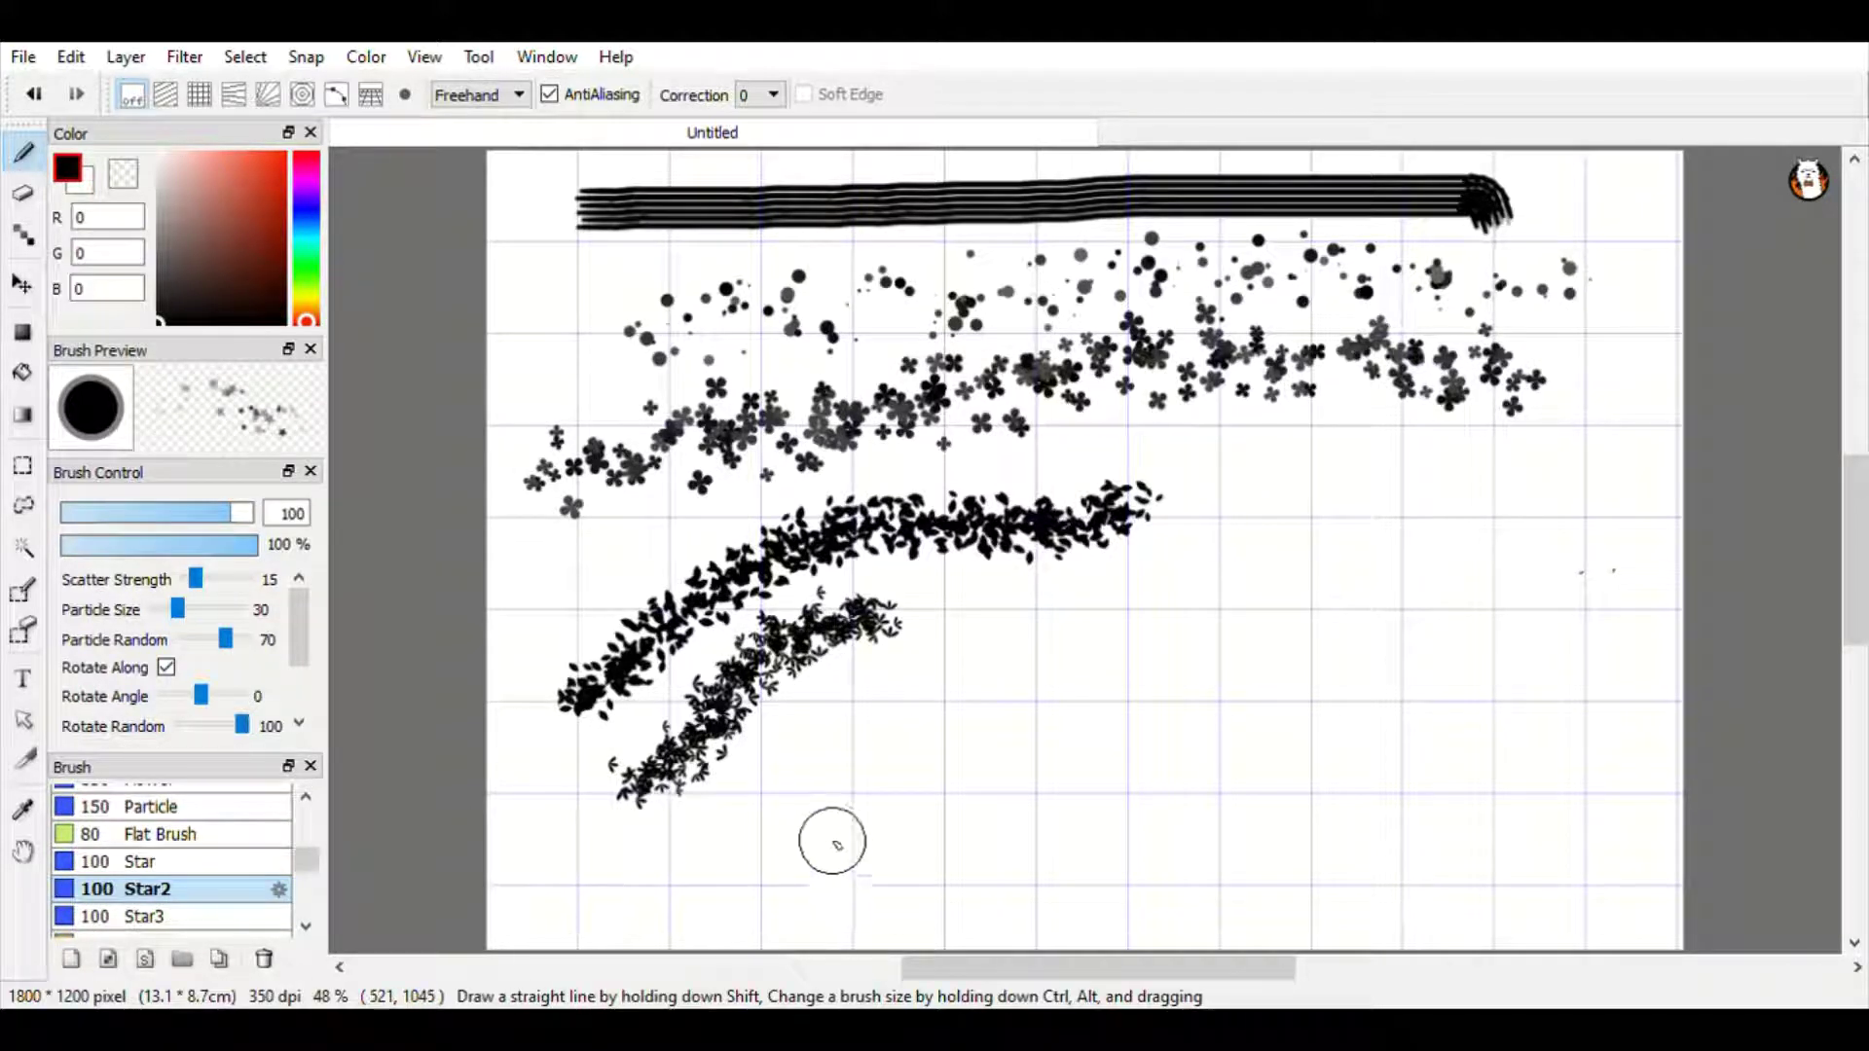
mouse_move(829, 837)
left_mouse_down()
mouse_move(1211, 570)
mouse_move(1462, 492)
mouse_move(1514, 496)
left_mouse_up()
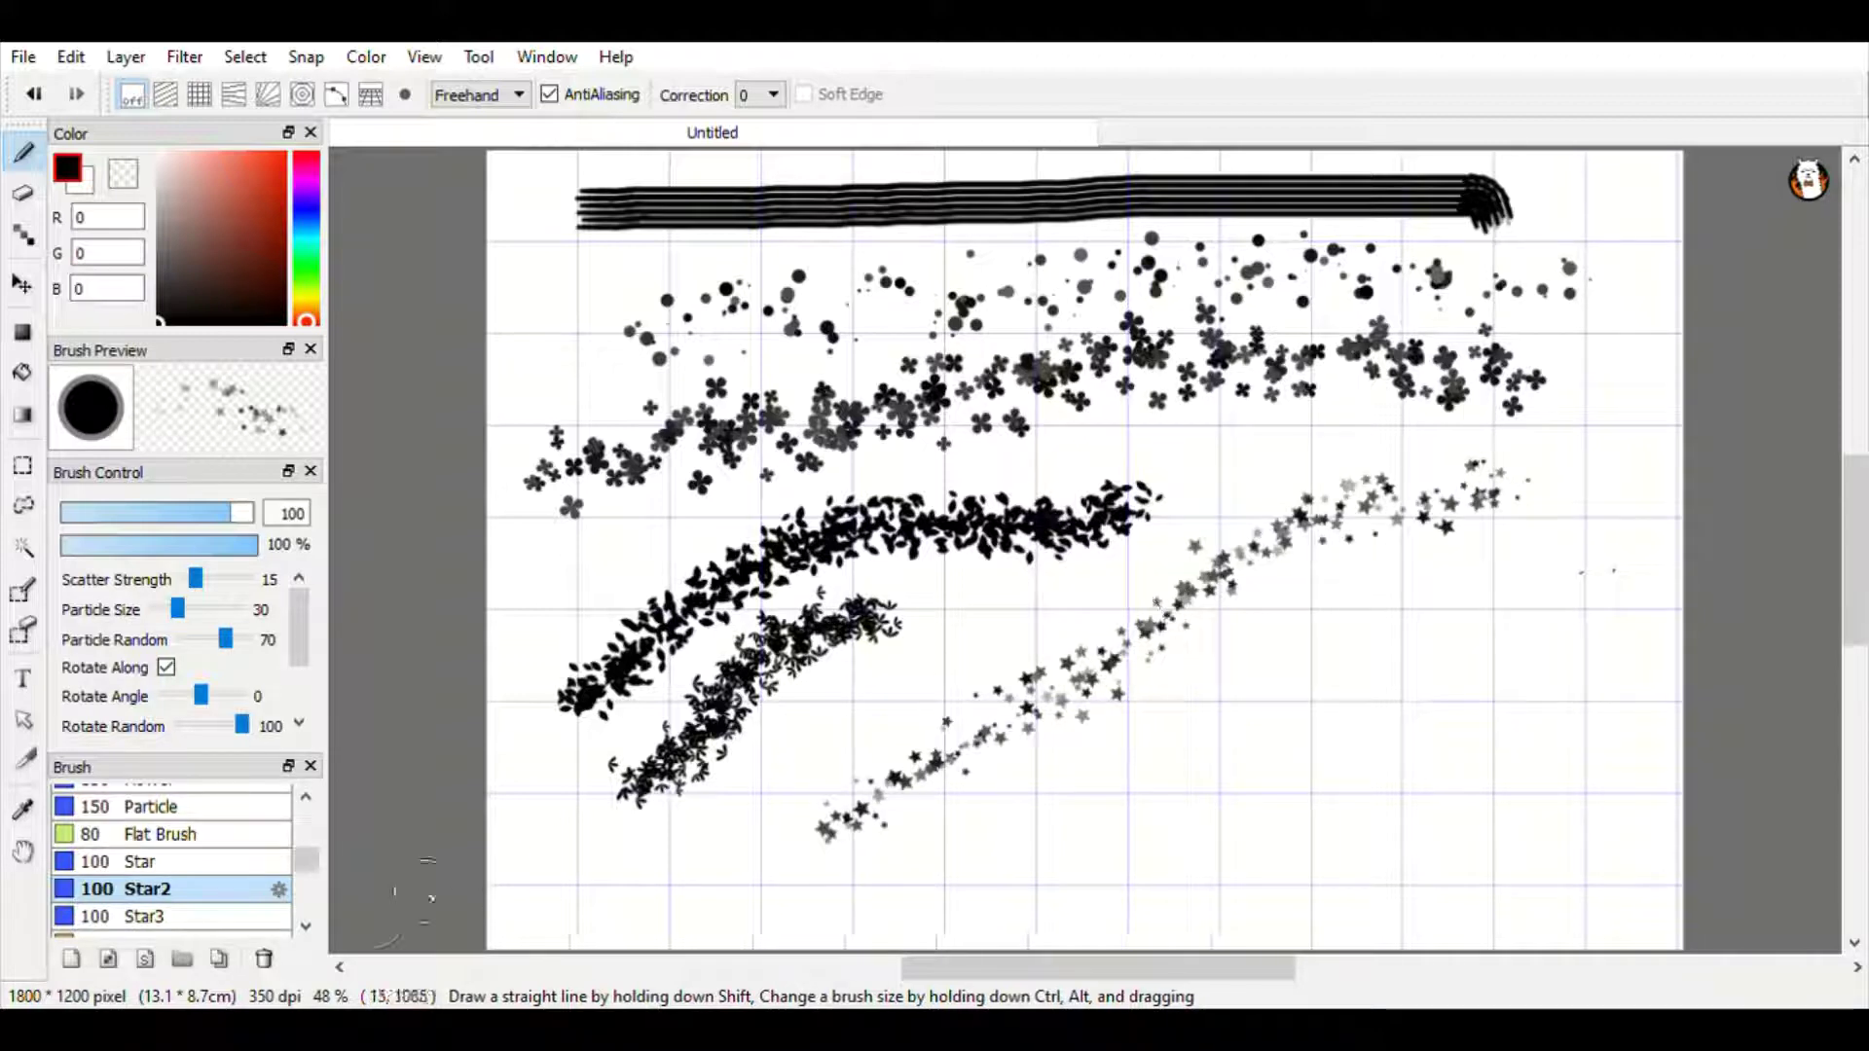
Draw a long looping ivy vine with the size 60 Stem2 brush across the stars and around the canvas edges.
scroll(195, 907, "down", 2)
left_click(195, 907)
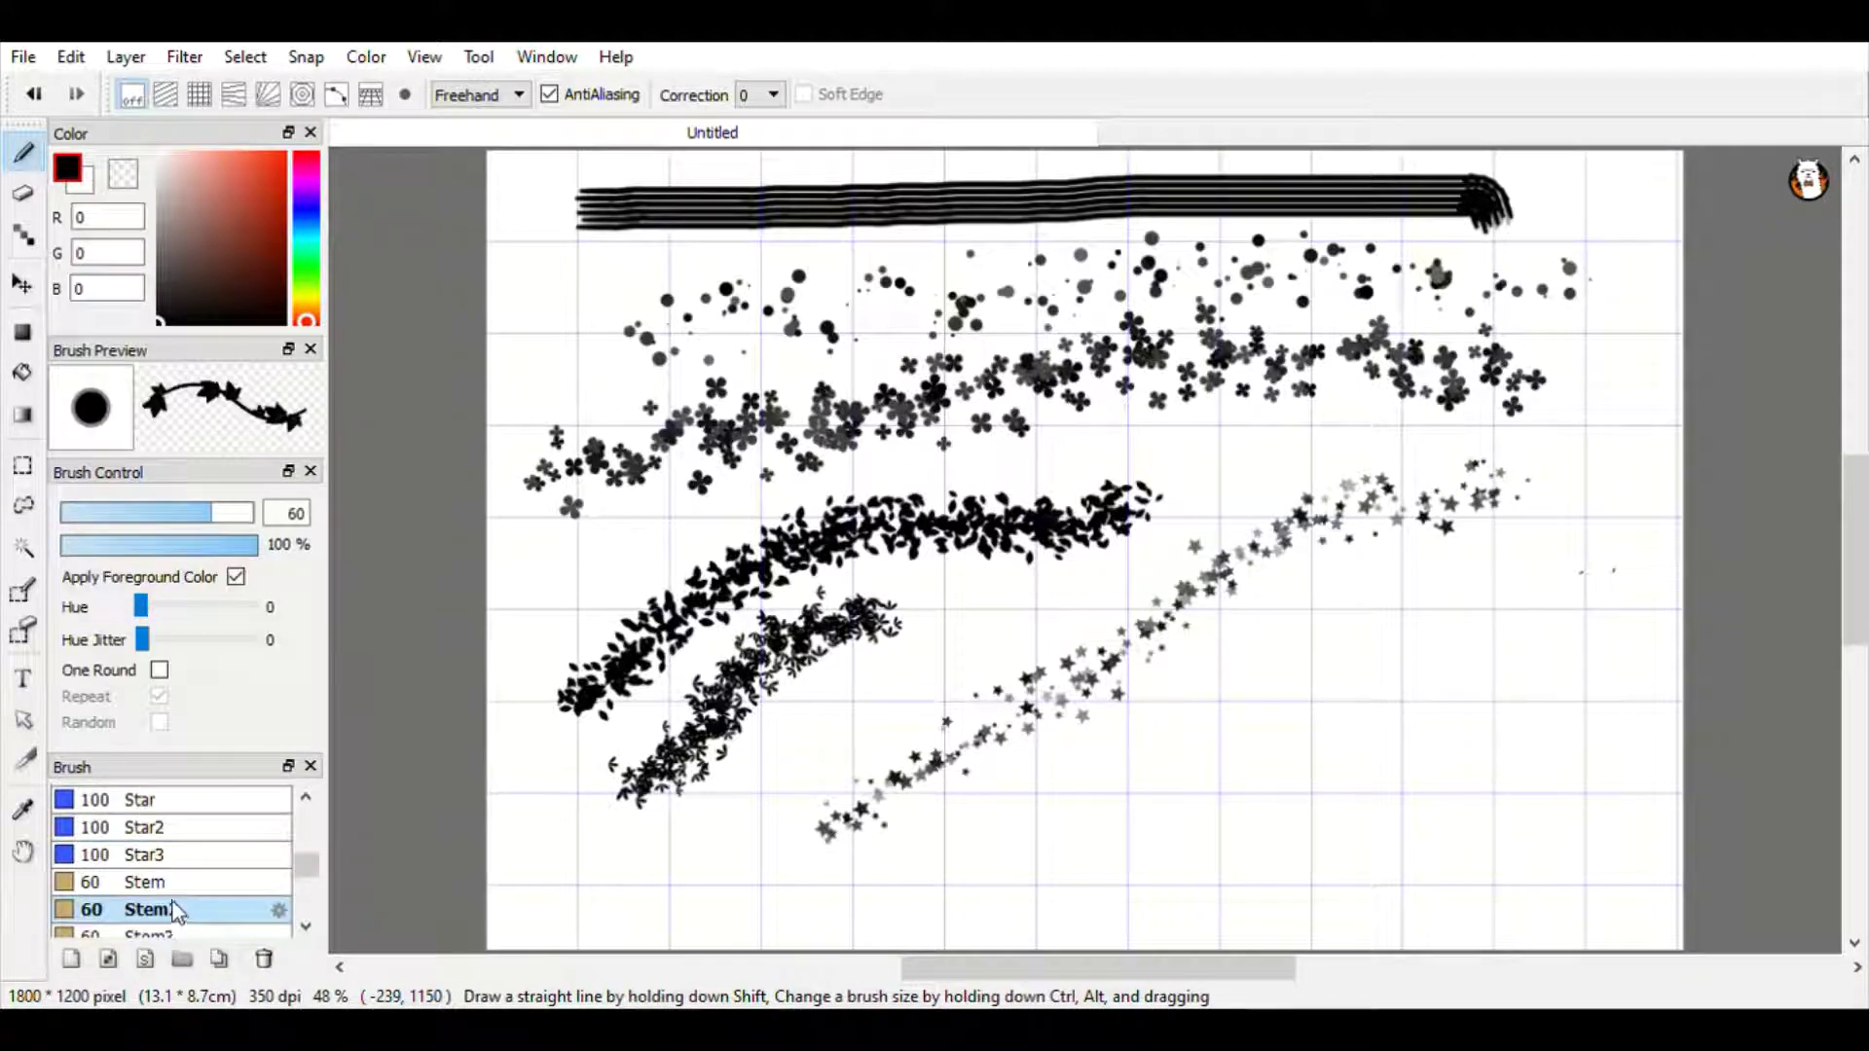
mouse_move(798, 746)
left_mouse_down()
mouse_move(997, 714)
mouse_move(1062, 774)
mouse_move(1142, 795)
mouse_move(1277, 758)
mouse_move(1294, 700)
mouse_move(1206, 692)
mouse_move(1175, 755)
mouse_move(1289, 790)
mouse_move(1370, 758)
mouse_move(1436, 684)
mouse_move(1421, 599)
mouse_move(1474, 532)
left_mouse_up()
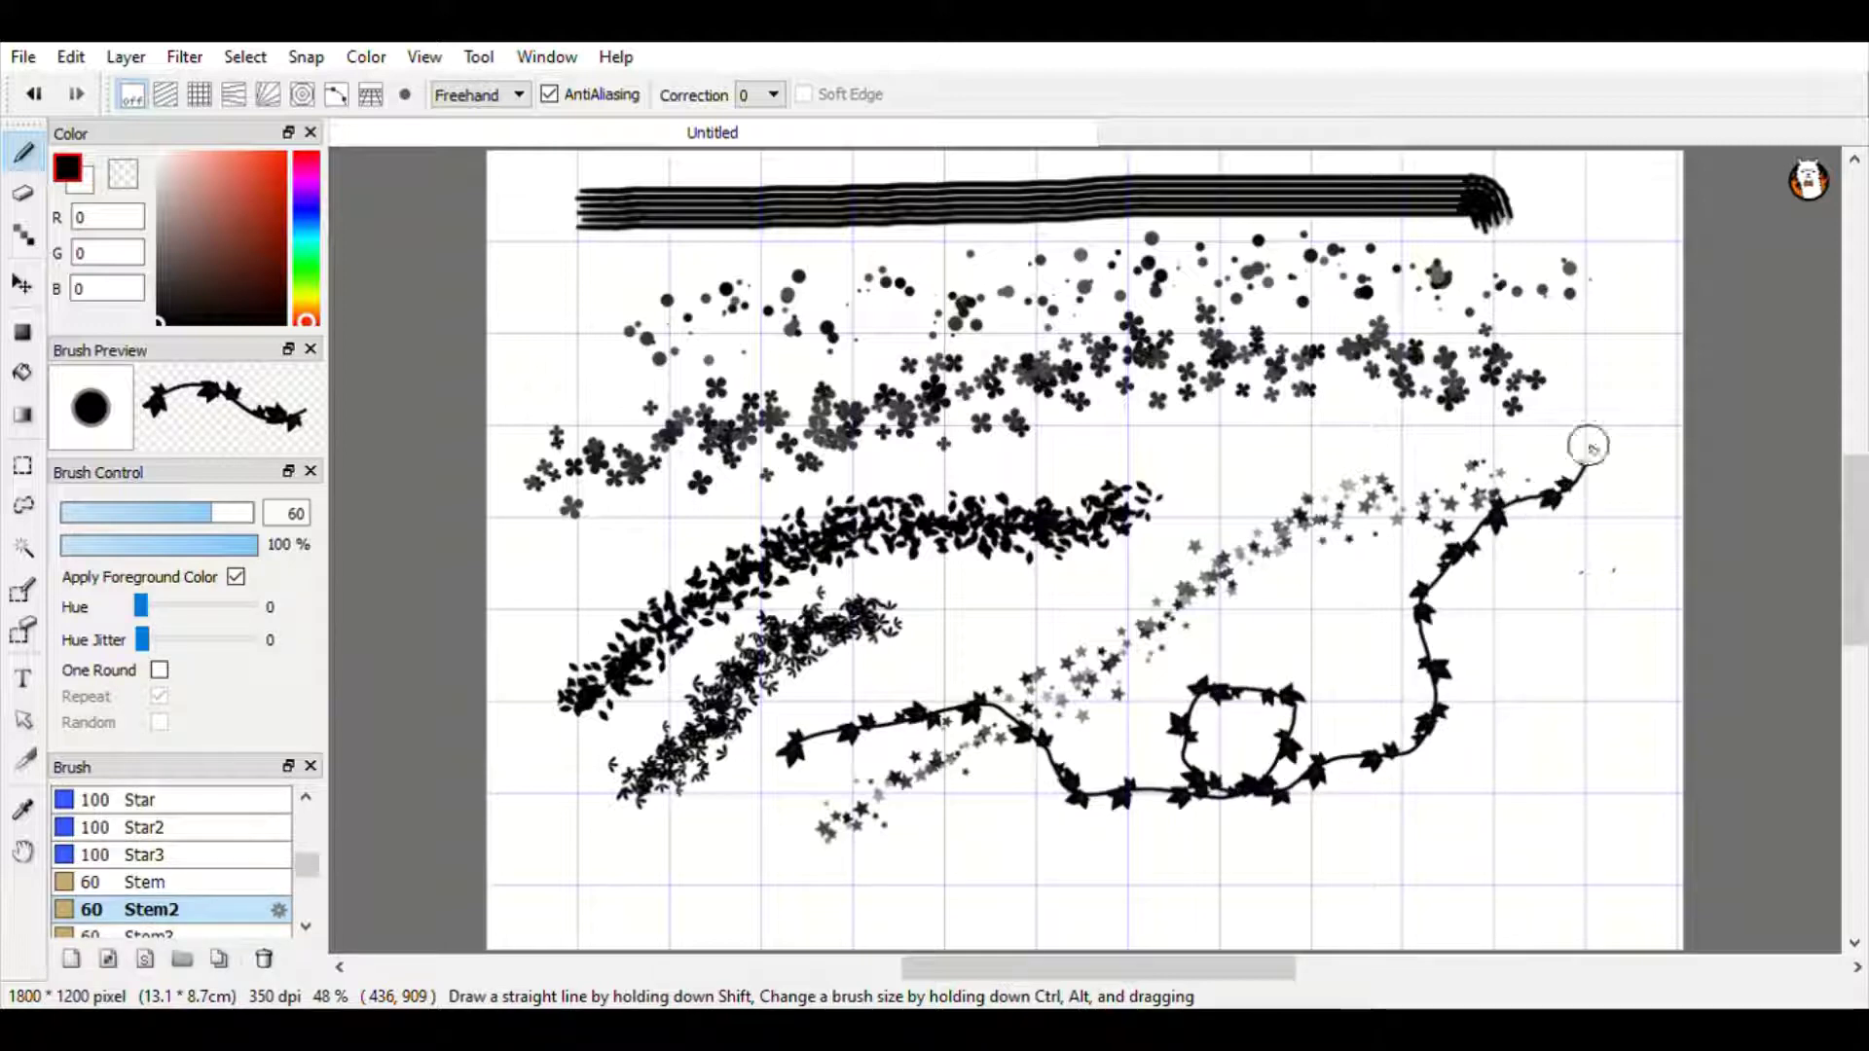
mouse_move(1589, 447)
left_mouse_down()
mouse_move(1594, 340)
mouse_move(1617, 311)
mouse_move(1638, 400)
mouse_move(1629, 740)
mouse_move(1578, 905)
mouse_move(1404, 937)
mouse_move(828, 944)
mouse_move(612, 903)
mouse_move(496, 817)
mouse_move(539, 780)
mouse_move(555, 661)
mouse_move(516, 555)
left_mouse_up()
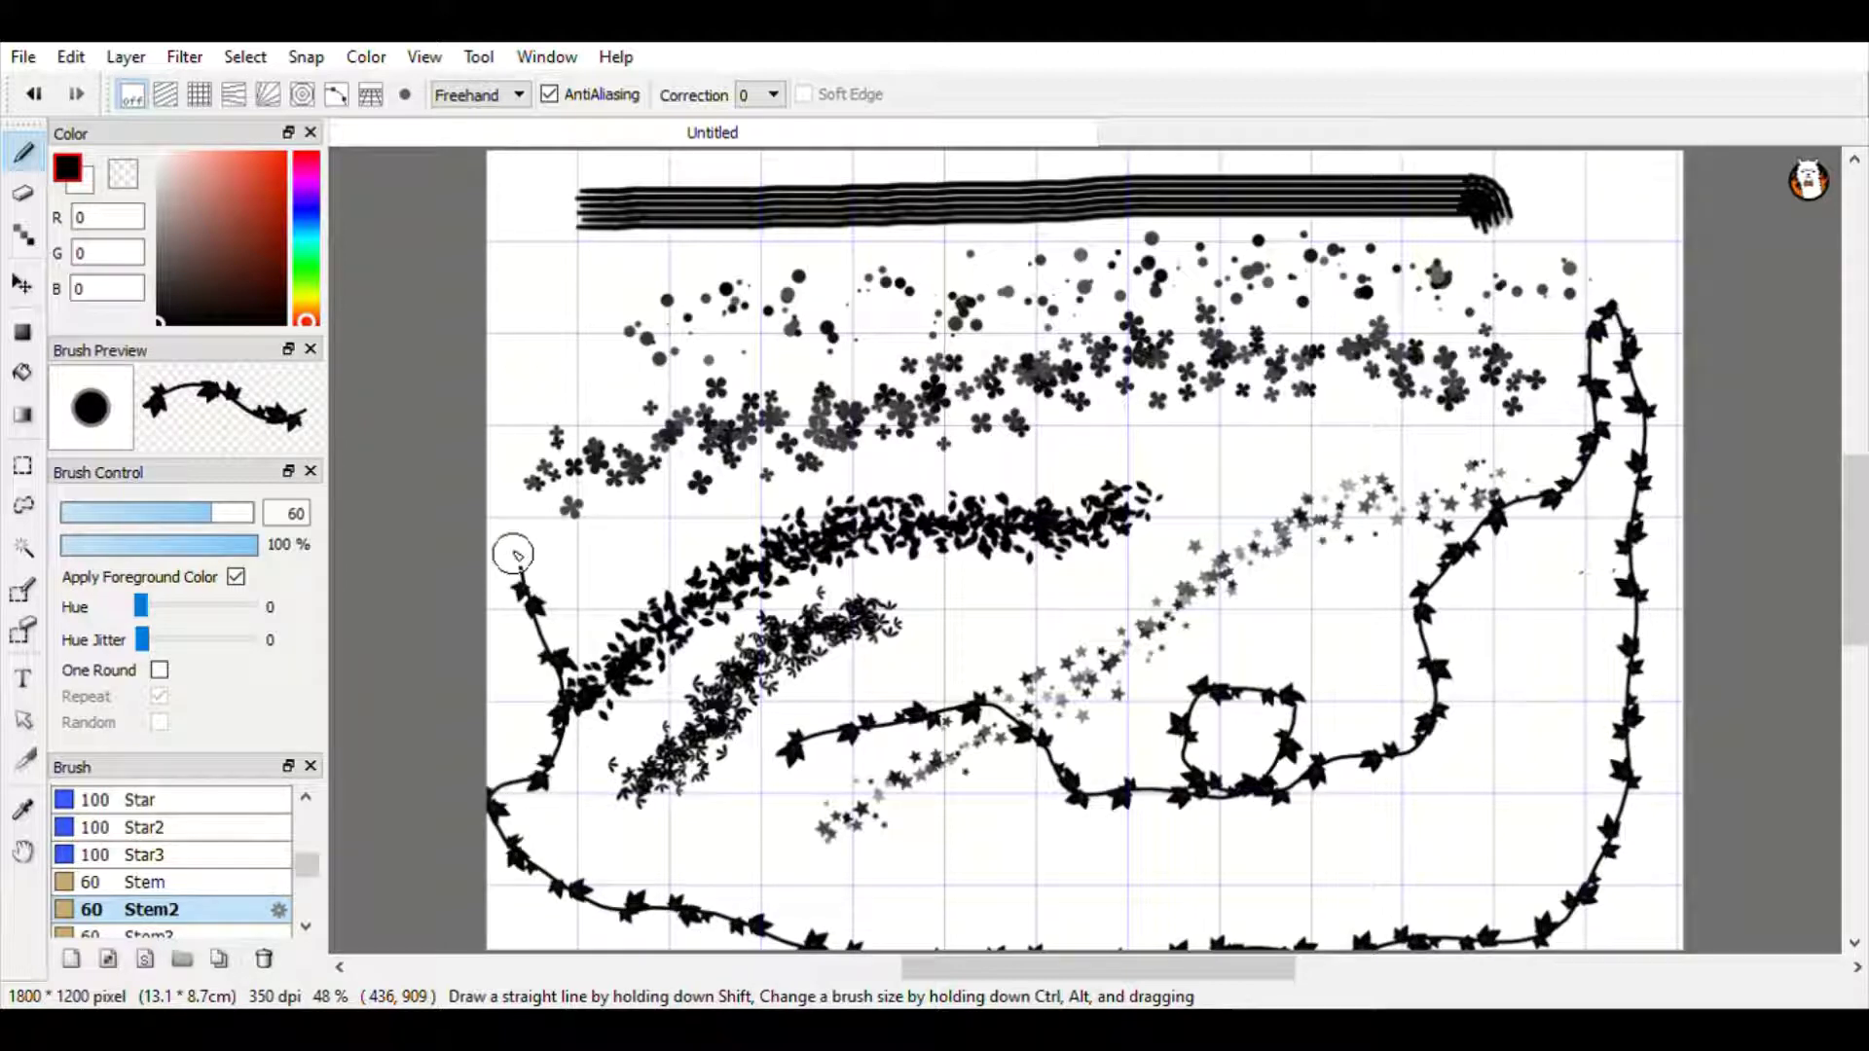
Find the size 10 Symmetry Rotate brush in the brush list and select it.
scroll(180, 862, "down", 3)
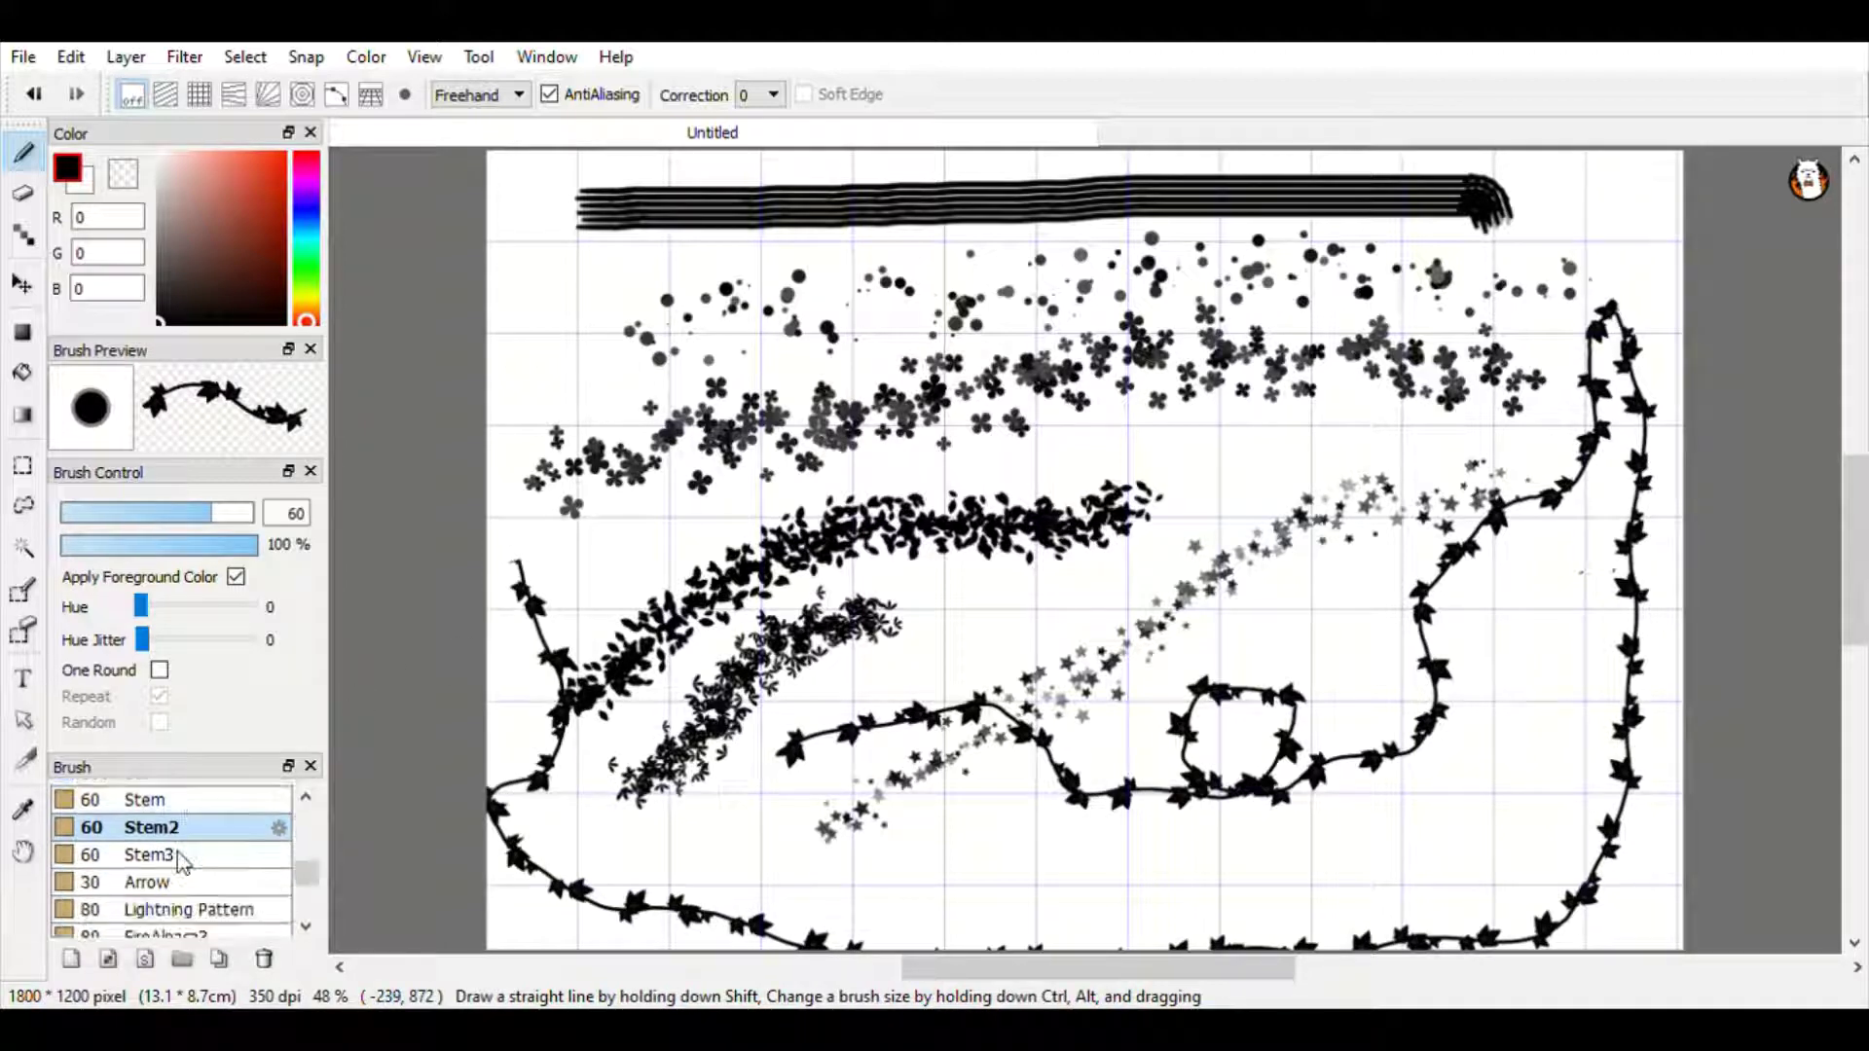
scroll(184, 861, "down", 2)
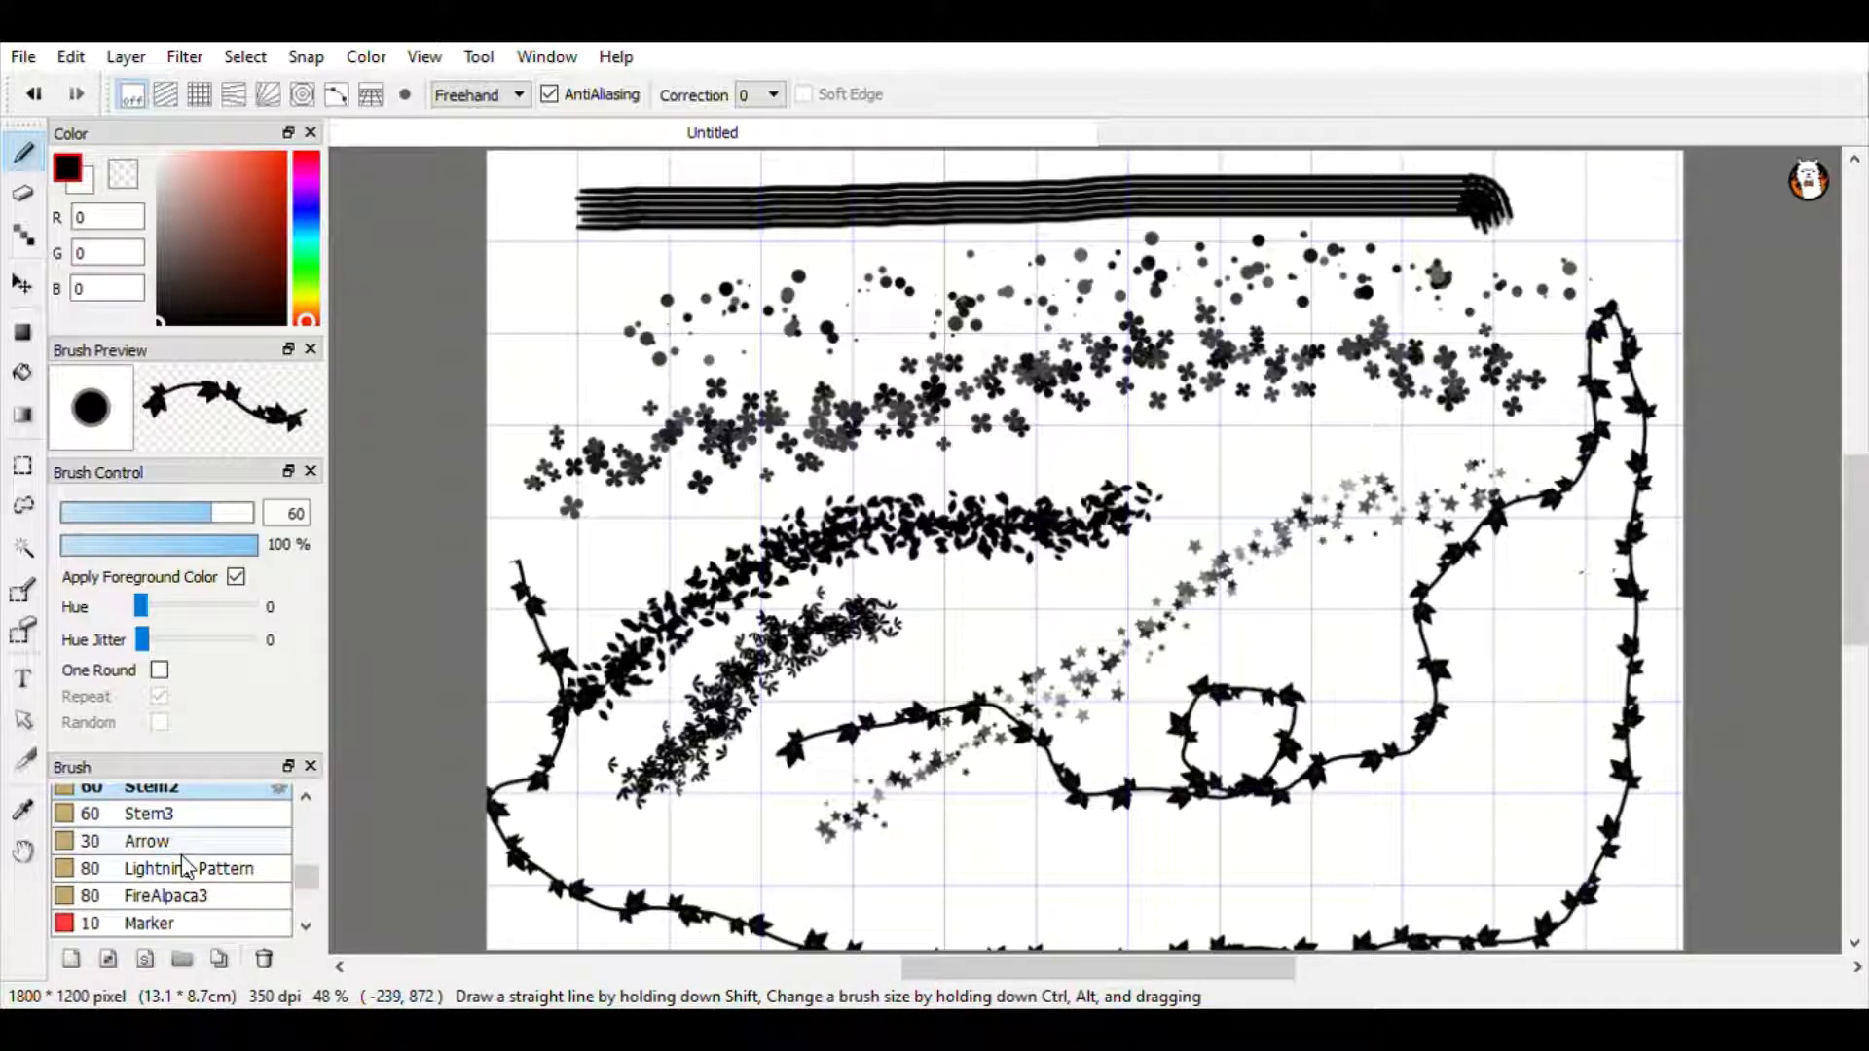
scroll(186, 865, "down", 1)
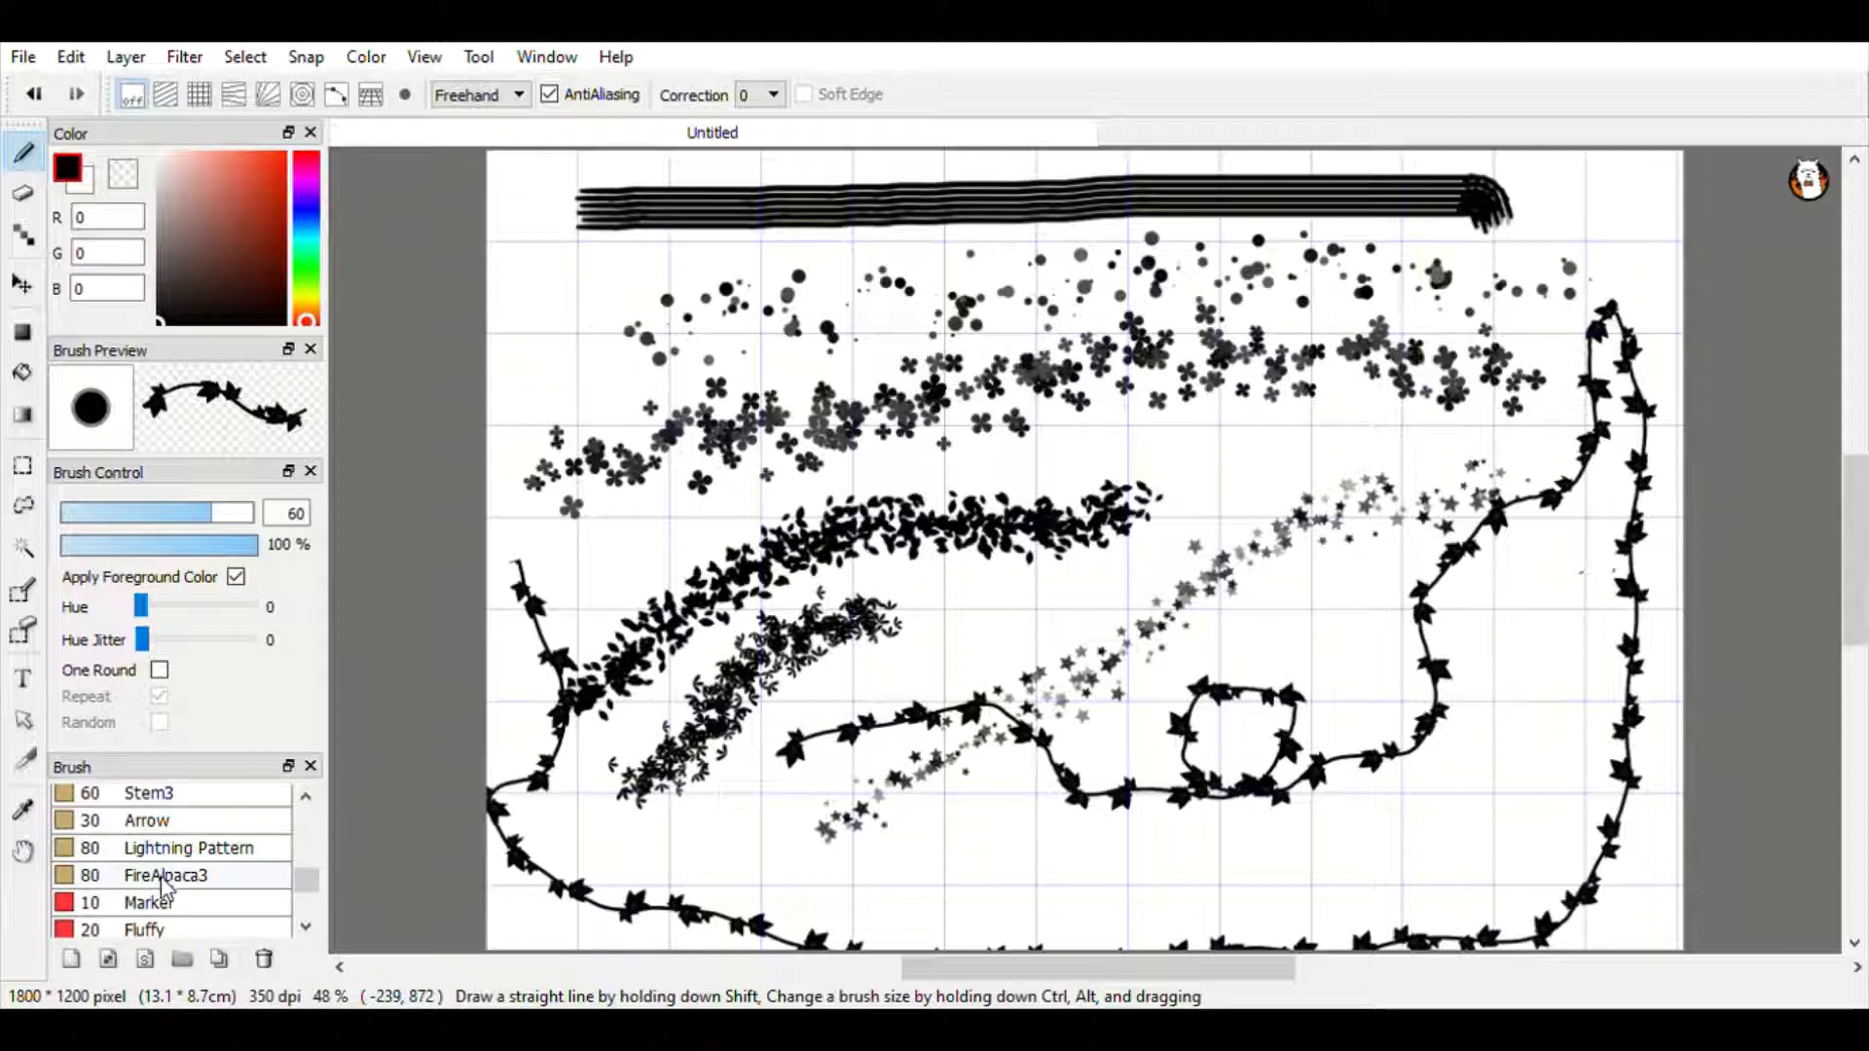
scroll(163, 886, "down", 4)
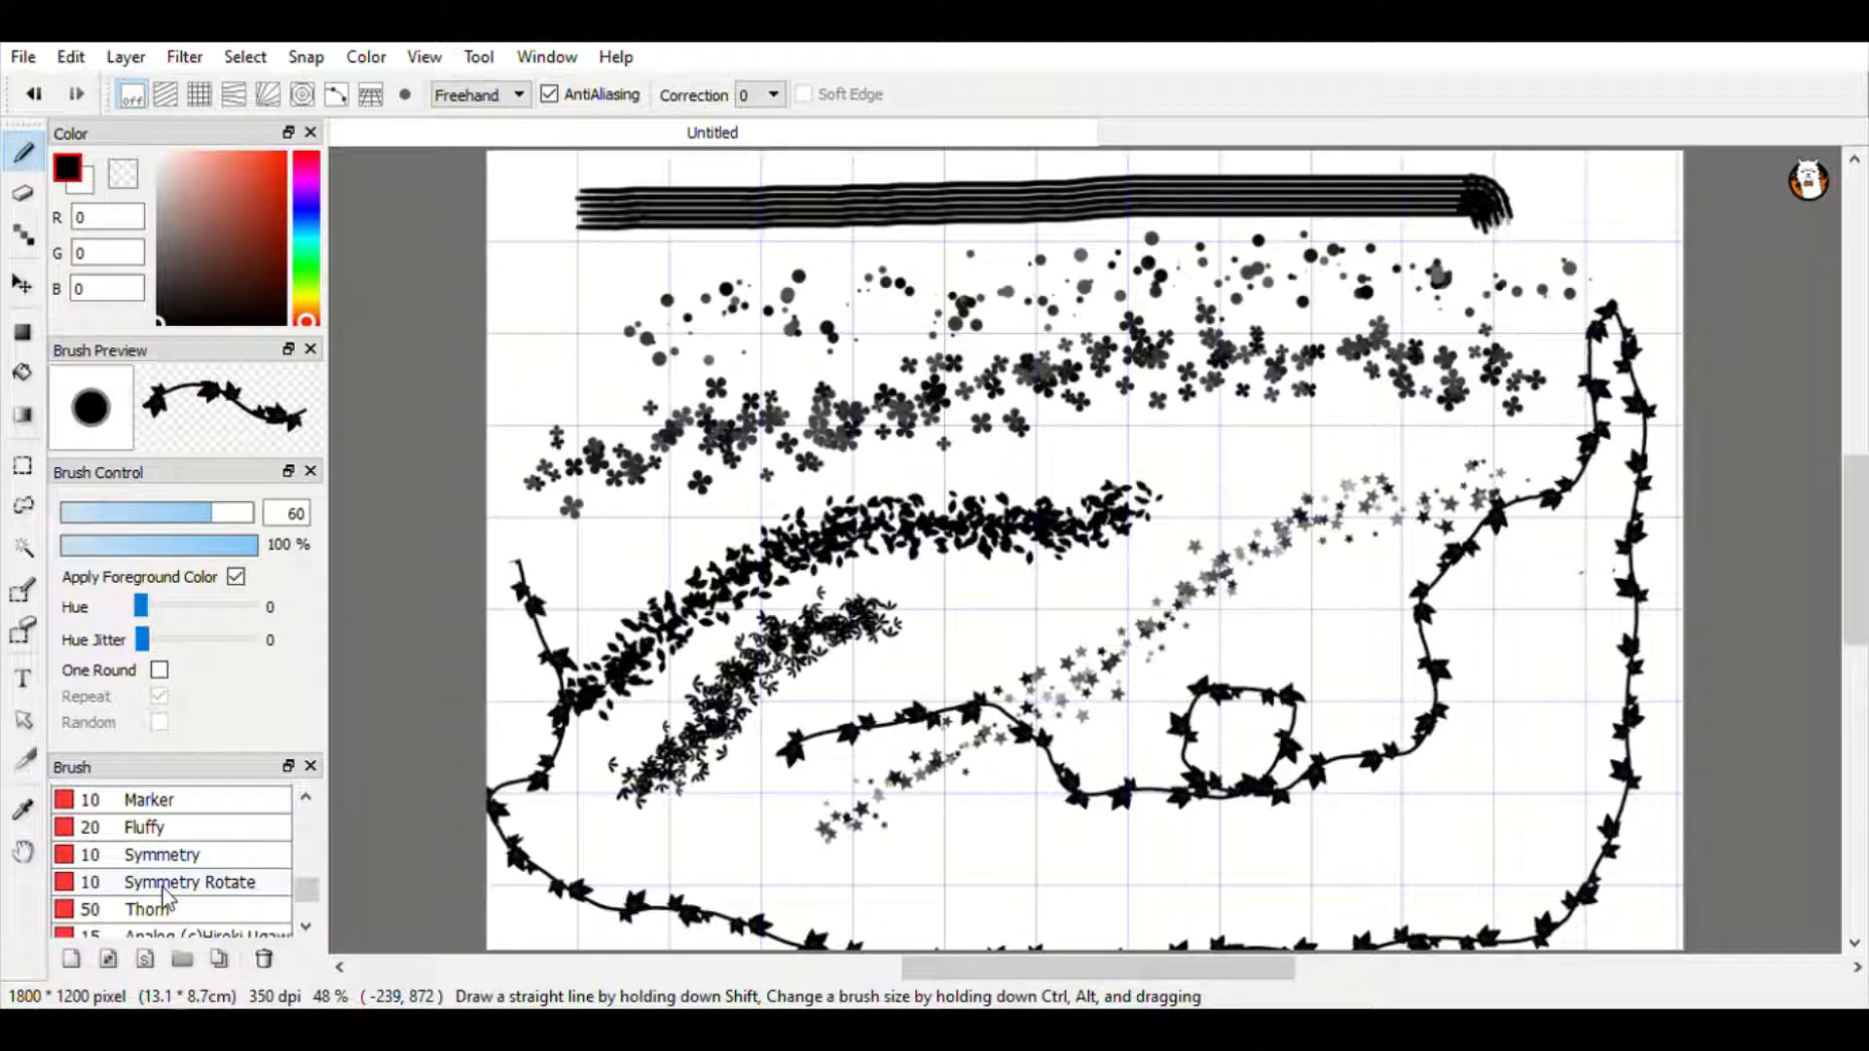
left_click(180, 882)
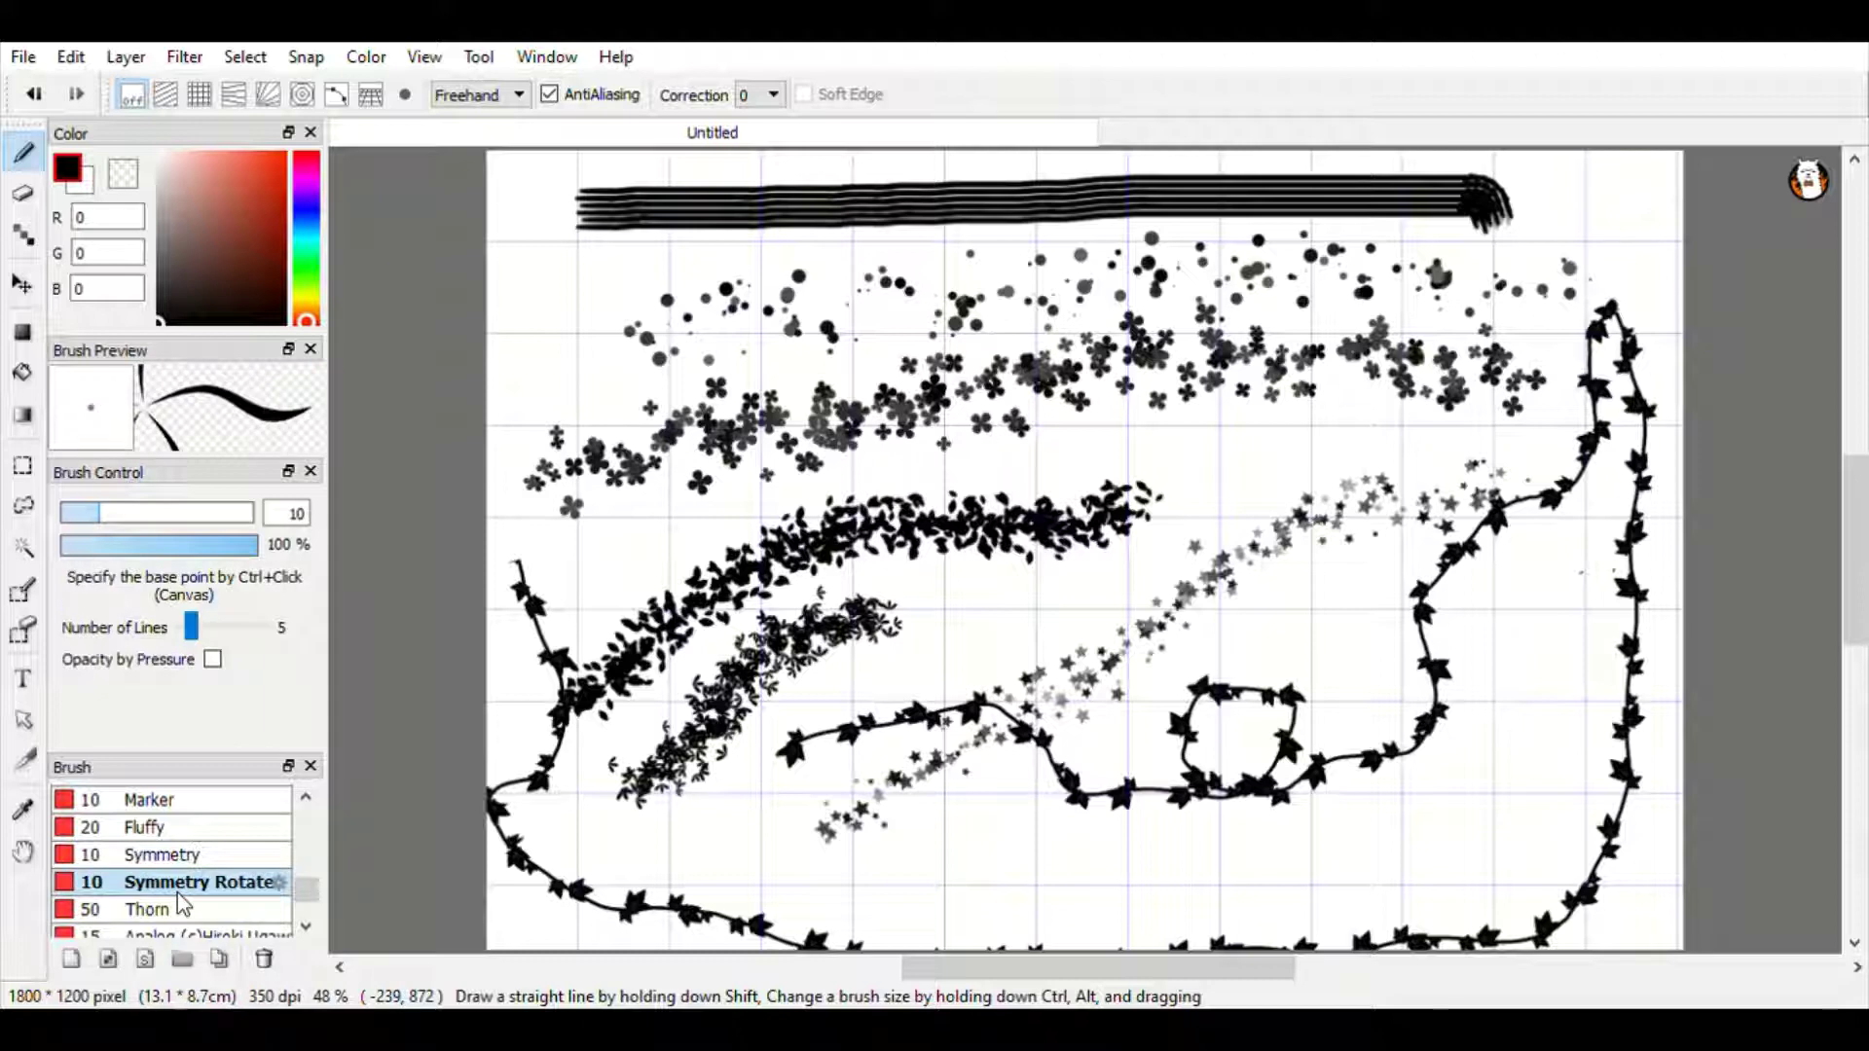
Switch to the Eraser, and undo all the black strokes until the canvas is empty again.
left_click(23, 193)
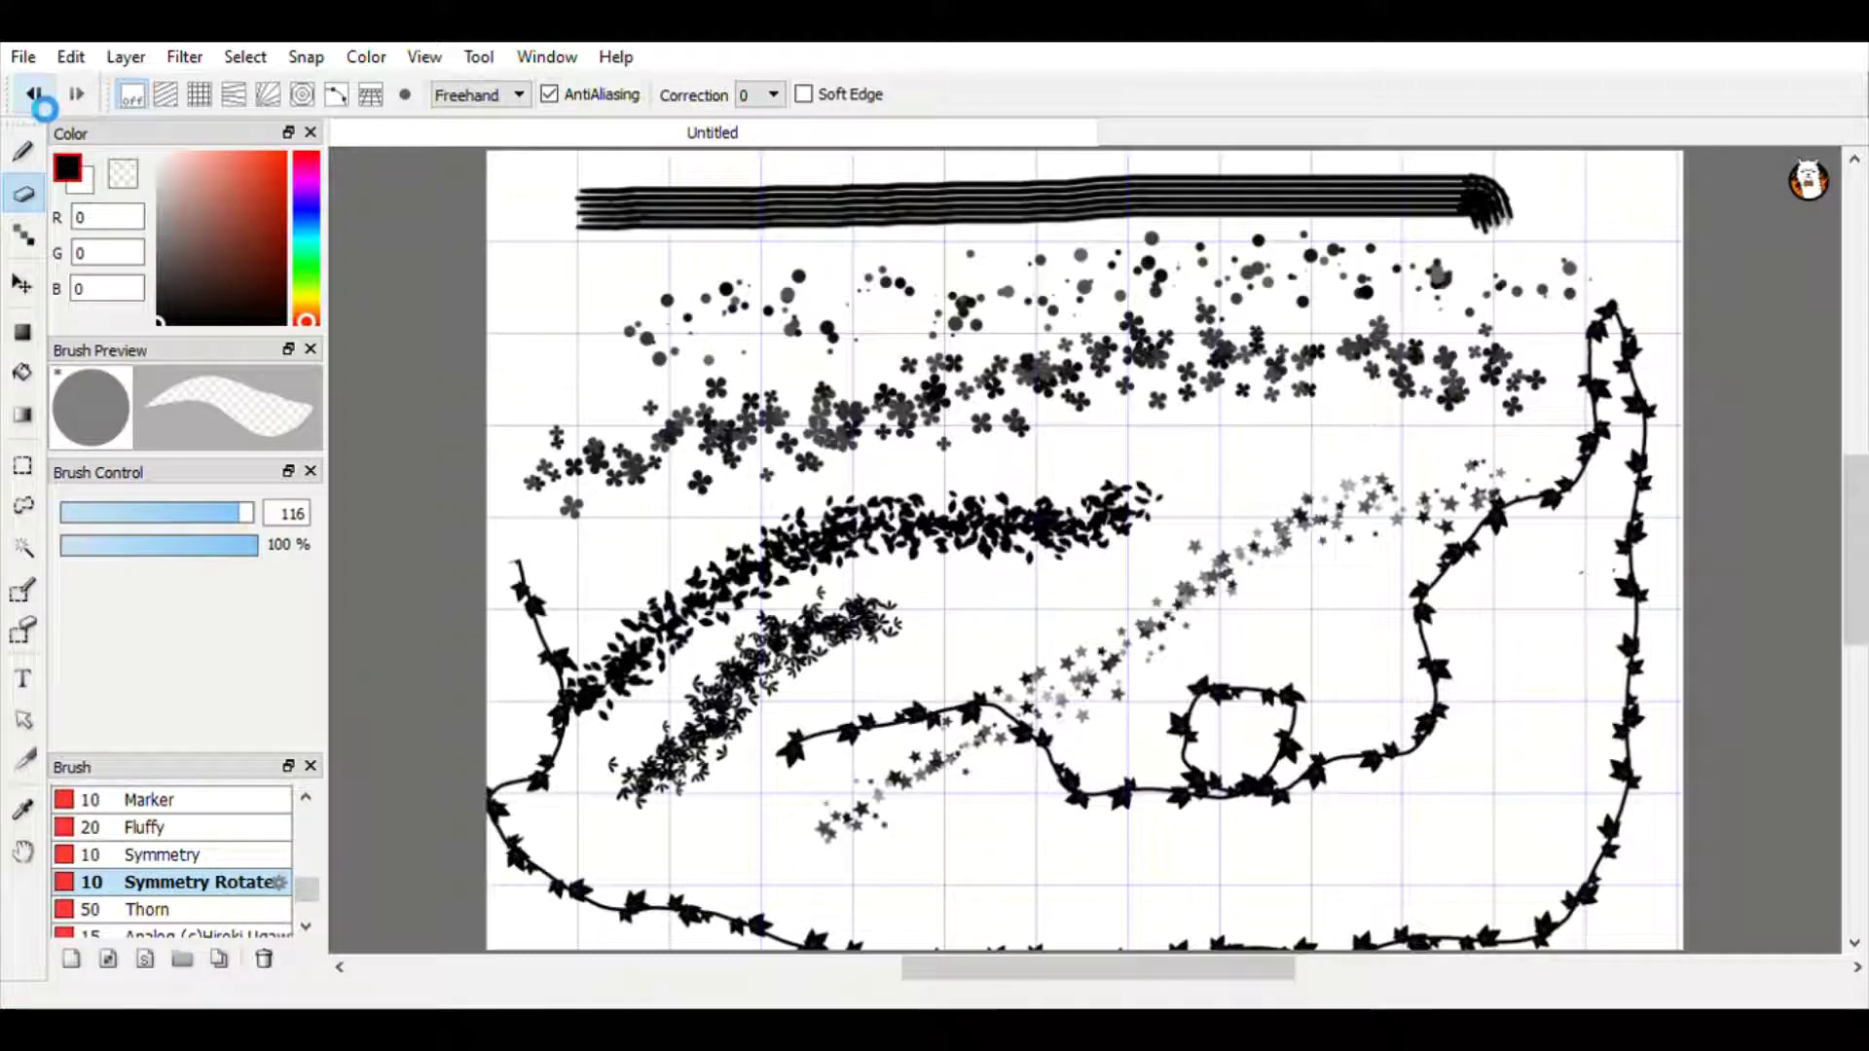
left_click(34, 95)
left_click(34, 95)
left_click(34, 95)
left_click(35, 95)
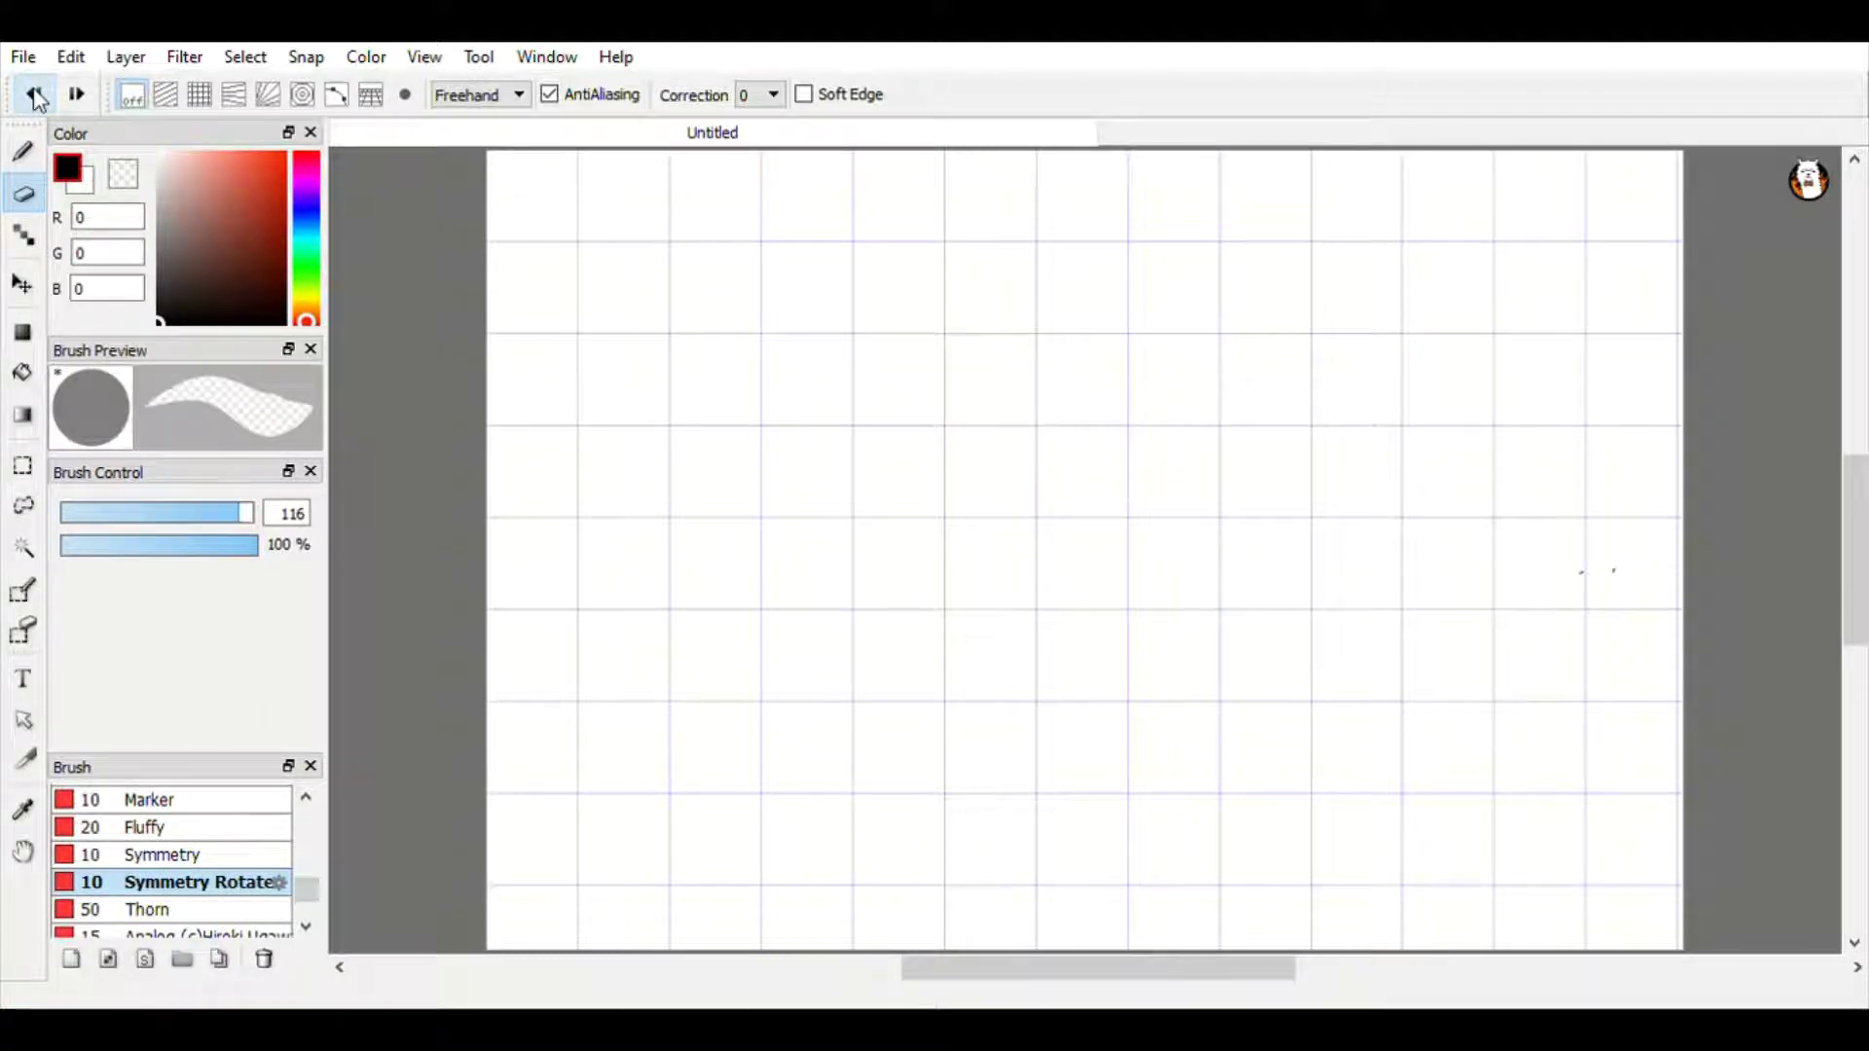
Set the foreground color to green (RGB 16, 153, 24) and return to the Brush tool.
left_click(316, 264)
left_click(274, 220)
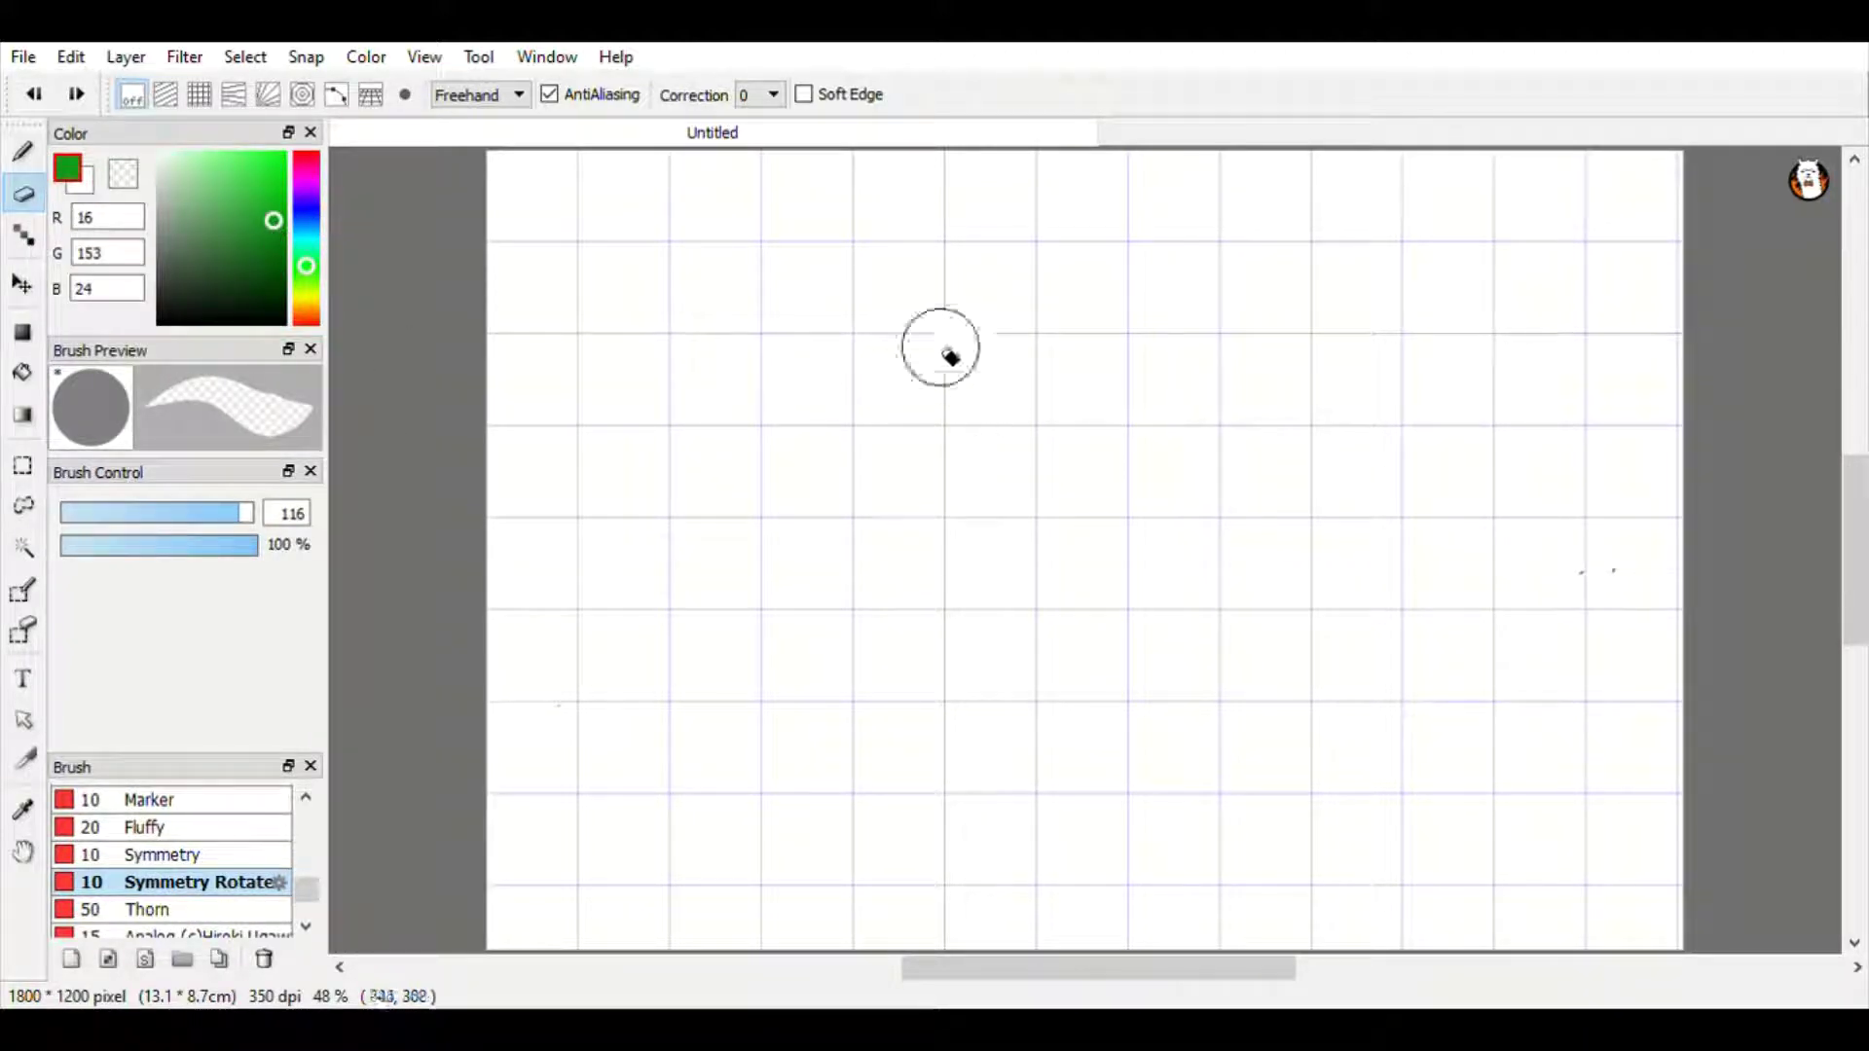
left_click(24, 150)
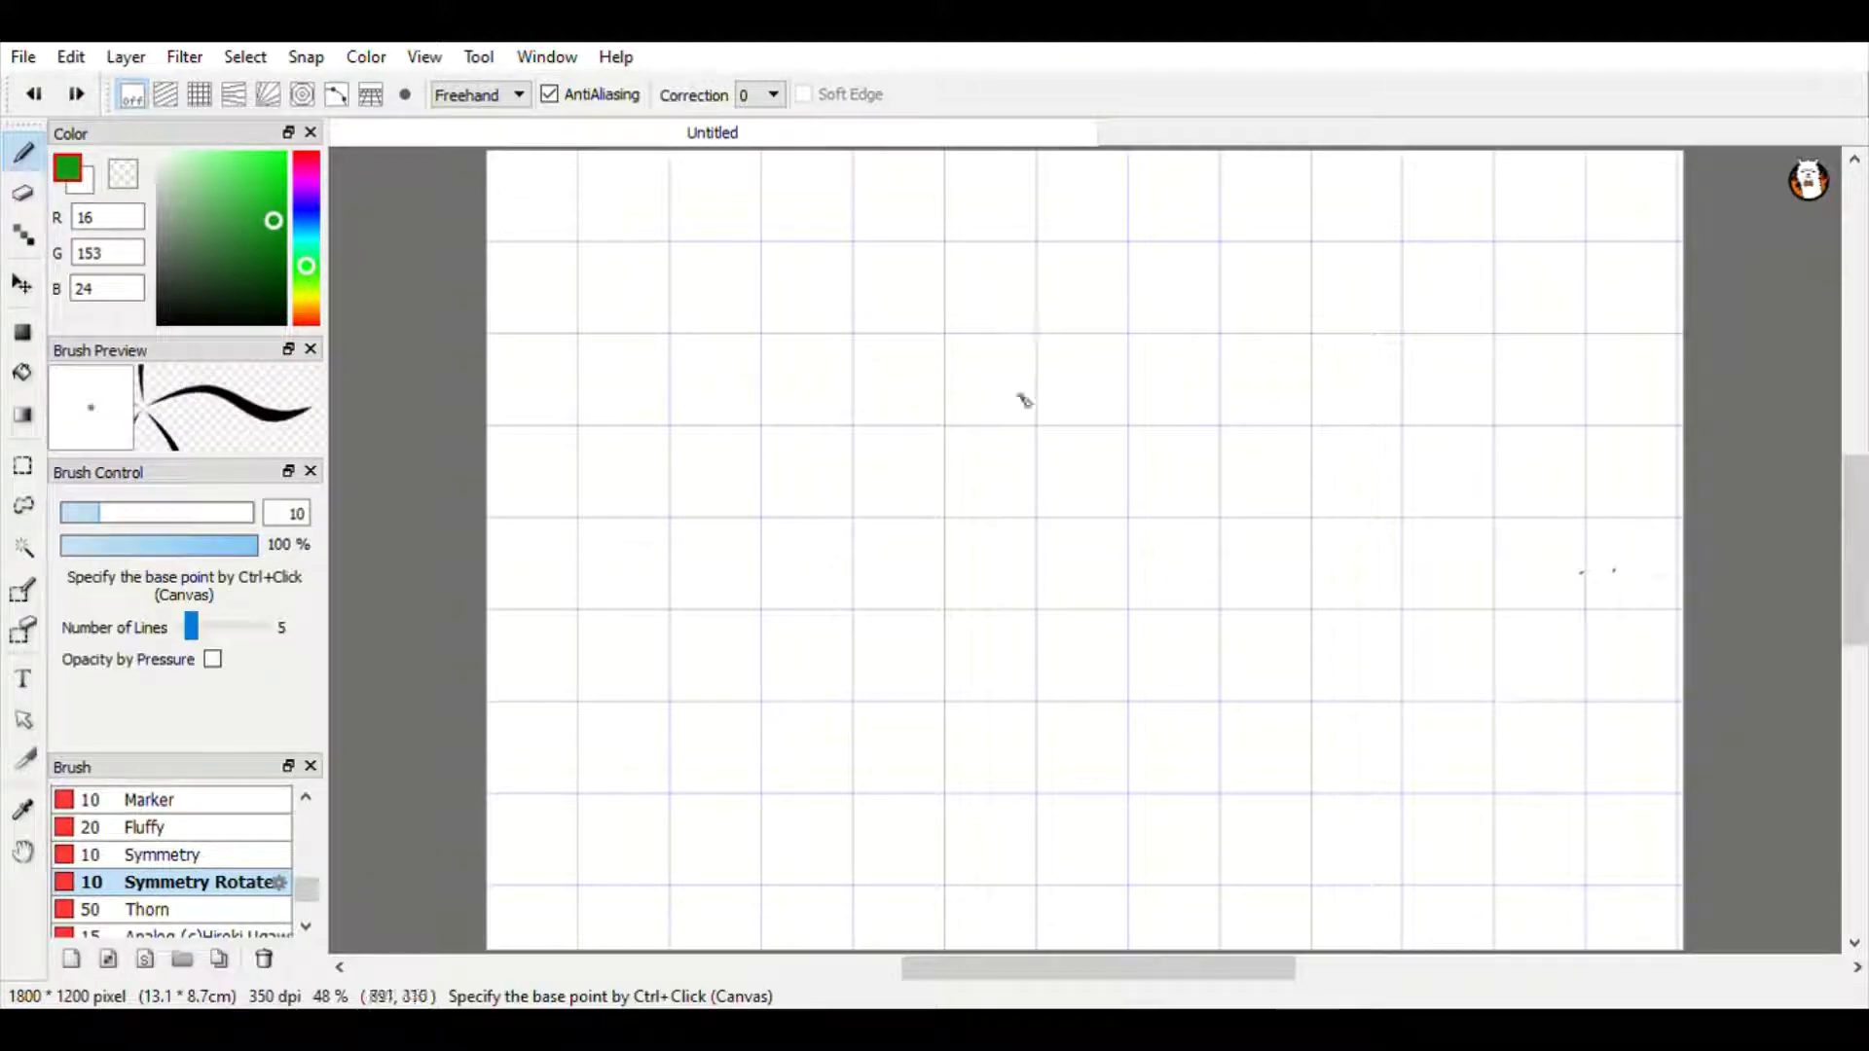
Draw a large green wheel pattern with the five-line Symmetry Rotate brush and a small one near the canvas's lower-left corner.
left_click_drag(1017, 442, 1074, 452)
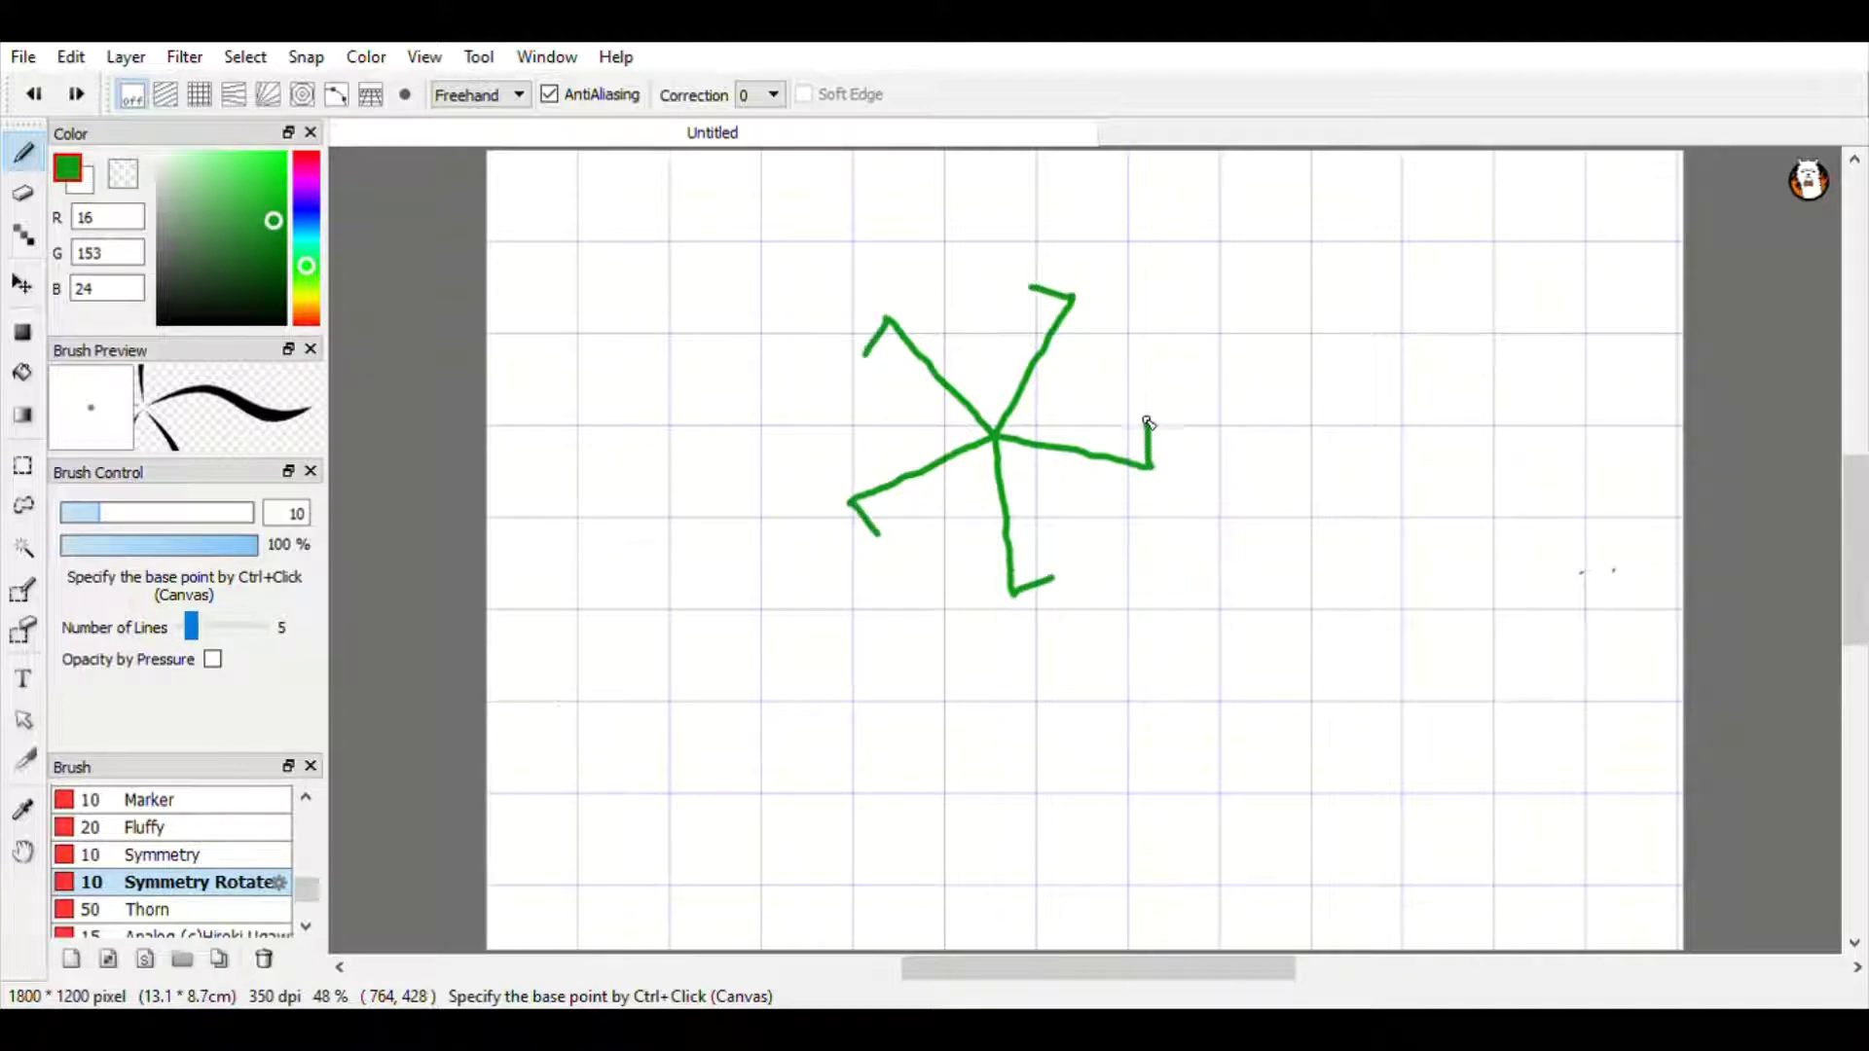
mouse_move(1148, 423)
left_mouse_down()
mouse_move(1070, 298)
mouse_move(1120, 272)
mouse_move(1185, 277)
mouse_move(1227, 348)
mouse_move(1234, 495)
mouse_move(1212, 572)
left_mouse_up()
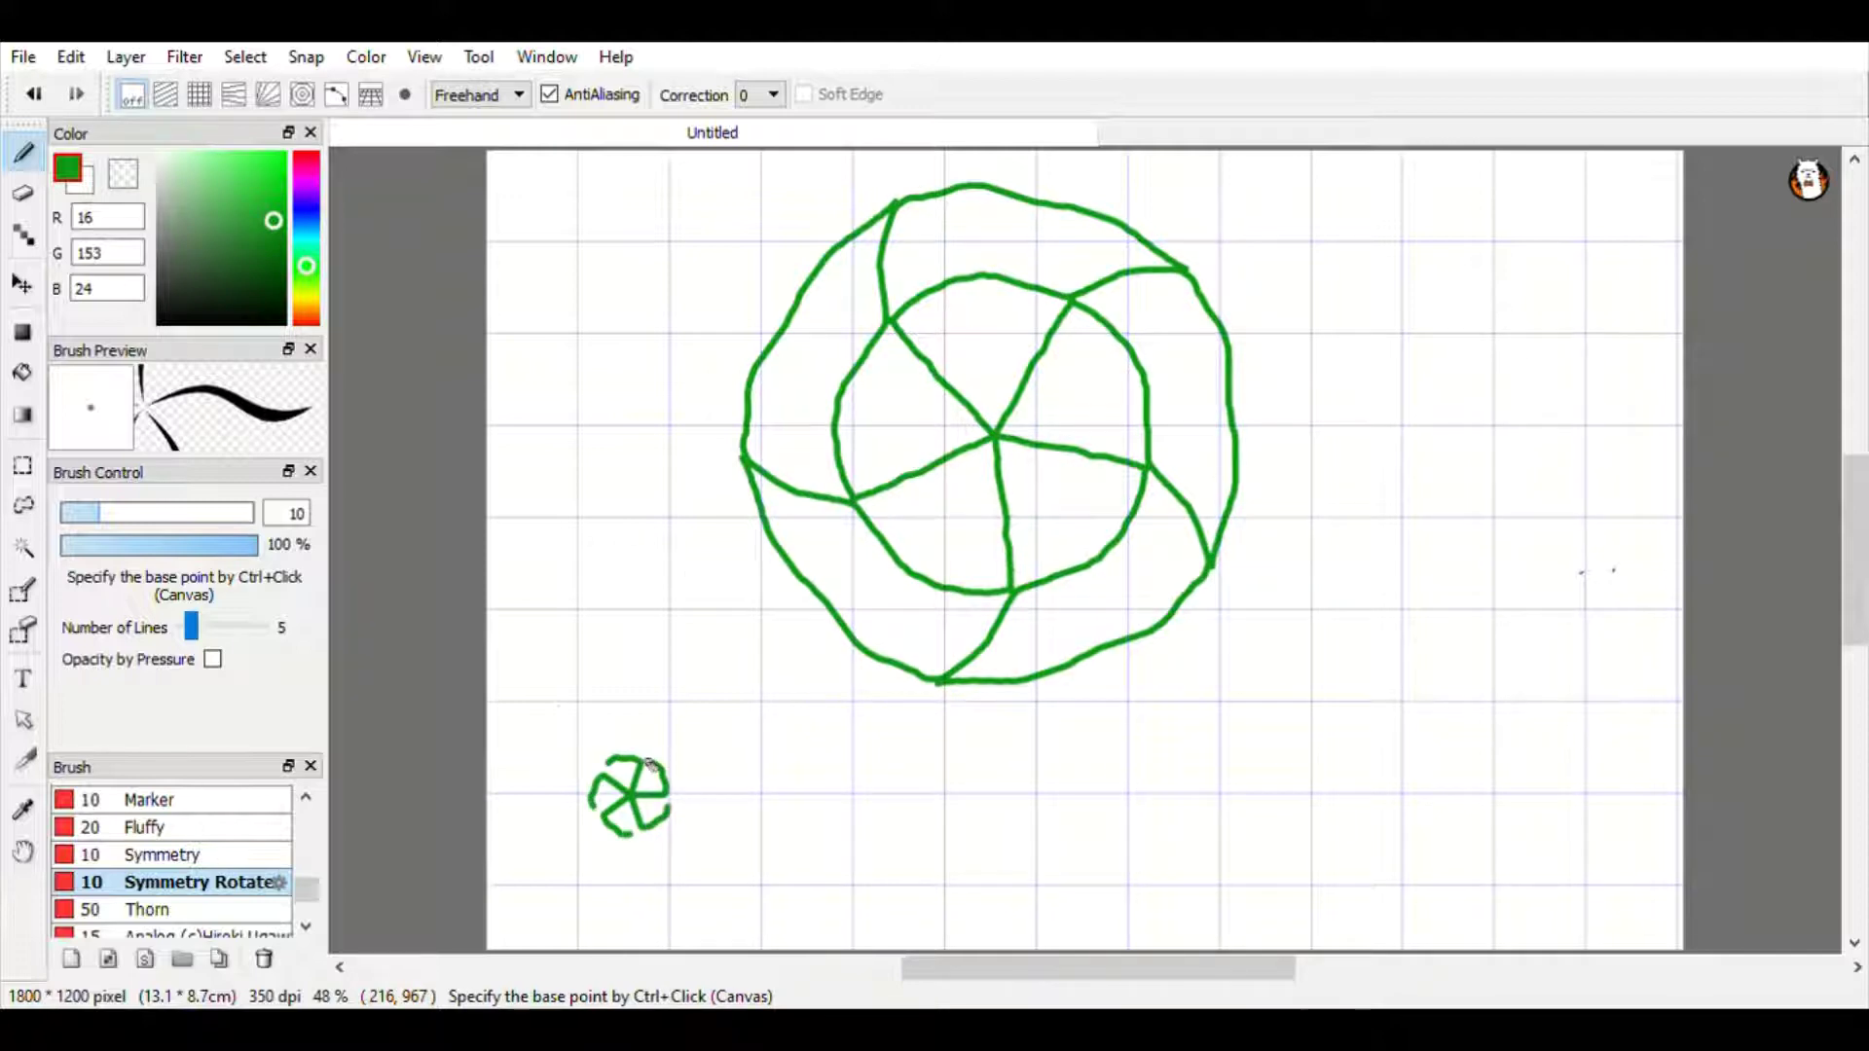
left_click_drag(645, 786, 668, 717)
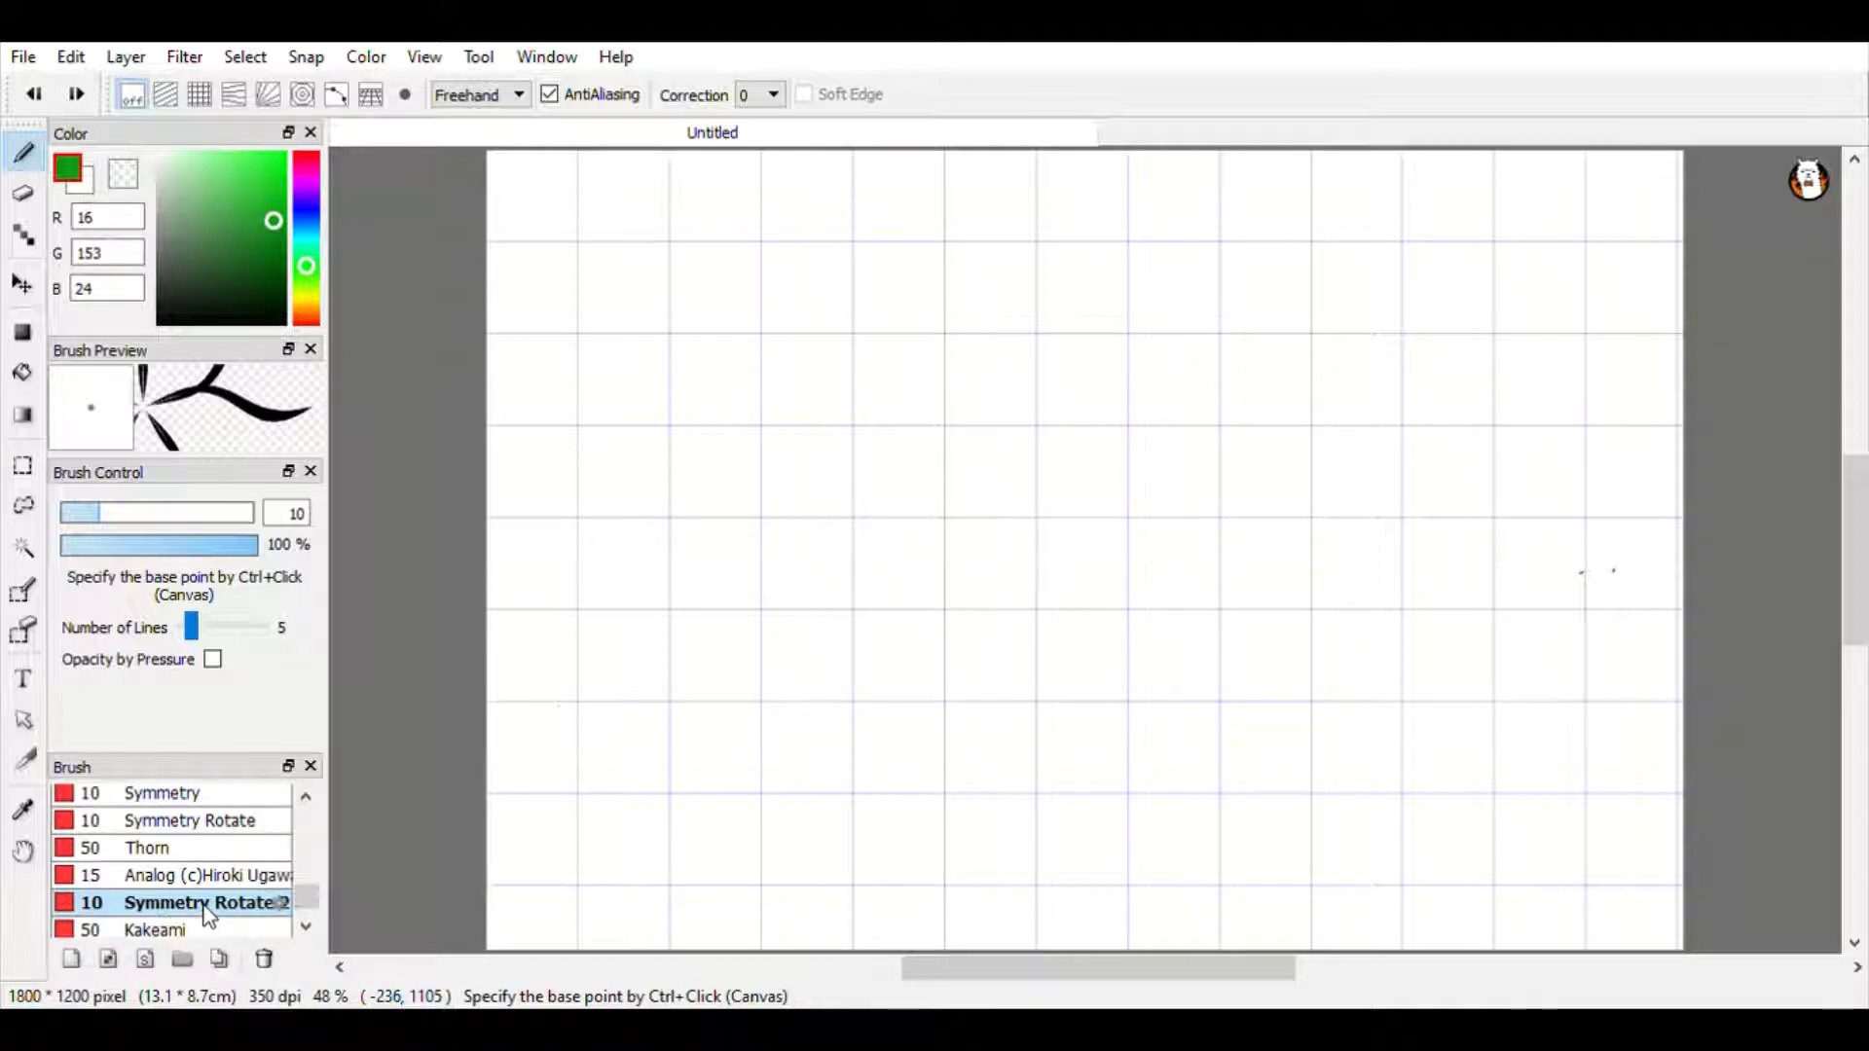
Draw a large looping mirrored pattern with the size 10 Symmetry Rotate 2 brush, and undo it.
mouse_move(911, 338)
left_mouse_down()
mouse_move(1016, 433)
mouse_move(1004, 471)
mouse_move(804, 495)
mouse_move(783, 559)
mouse_move(812, 603)
mouse_move(914, 611)
mouse_move(977, 539)
mouse_move(999, 435)
mouse_move(1117, 375)
mouse_move(1243, 388)
mouse_move(1301, 483)
mouse_move(1236, 595)
mouse_move(995, 619)
mouse_move(997, 651)
mouse_move(1096, 664)
mouse_move(1198, 610)
mouse_move(1308, 603)
mouse_move(1339, 671)
mouse_move(1232, 706)
mouse_move(1164, 662)
mouse_move(1095, 661)
mouse_move(1076, 683)
mouse_move(1148, 718)
mouse_move(1235, 719)
mouse_move(1269, 785)
mouse_move(1244, 820)
mouse_move(1383, 852)
mouse_move(1475, 827)
mouse_move(1459, 745)
left_mouse_up()
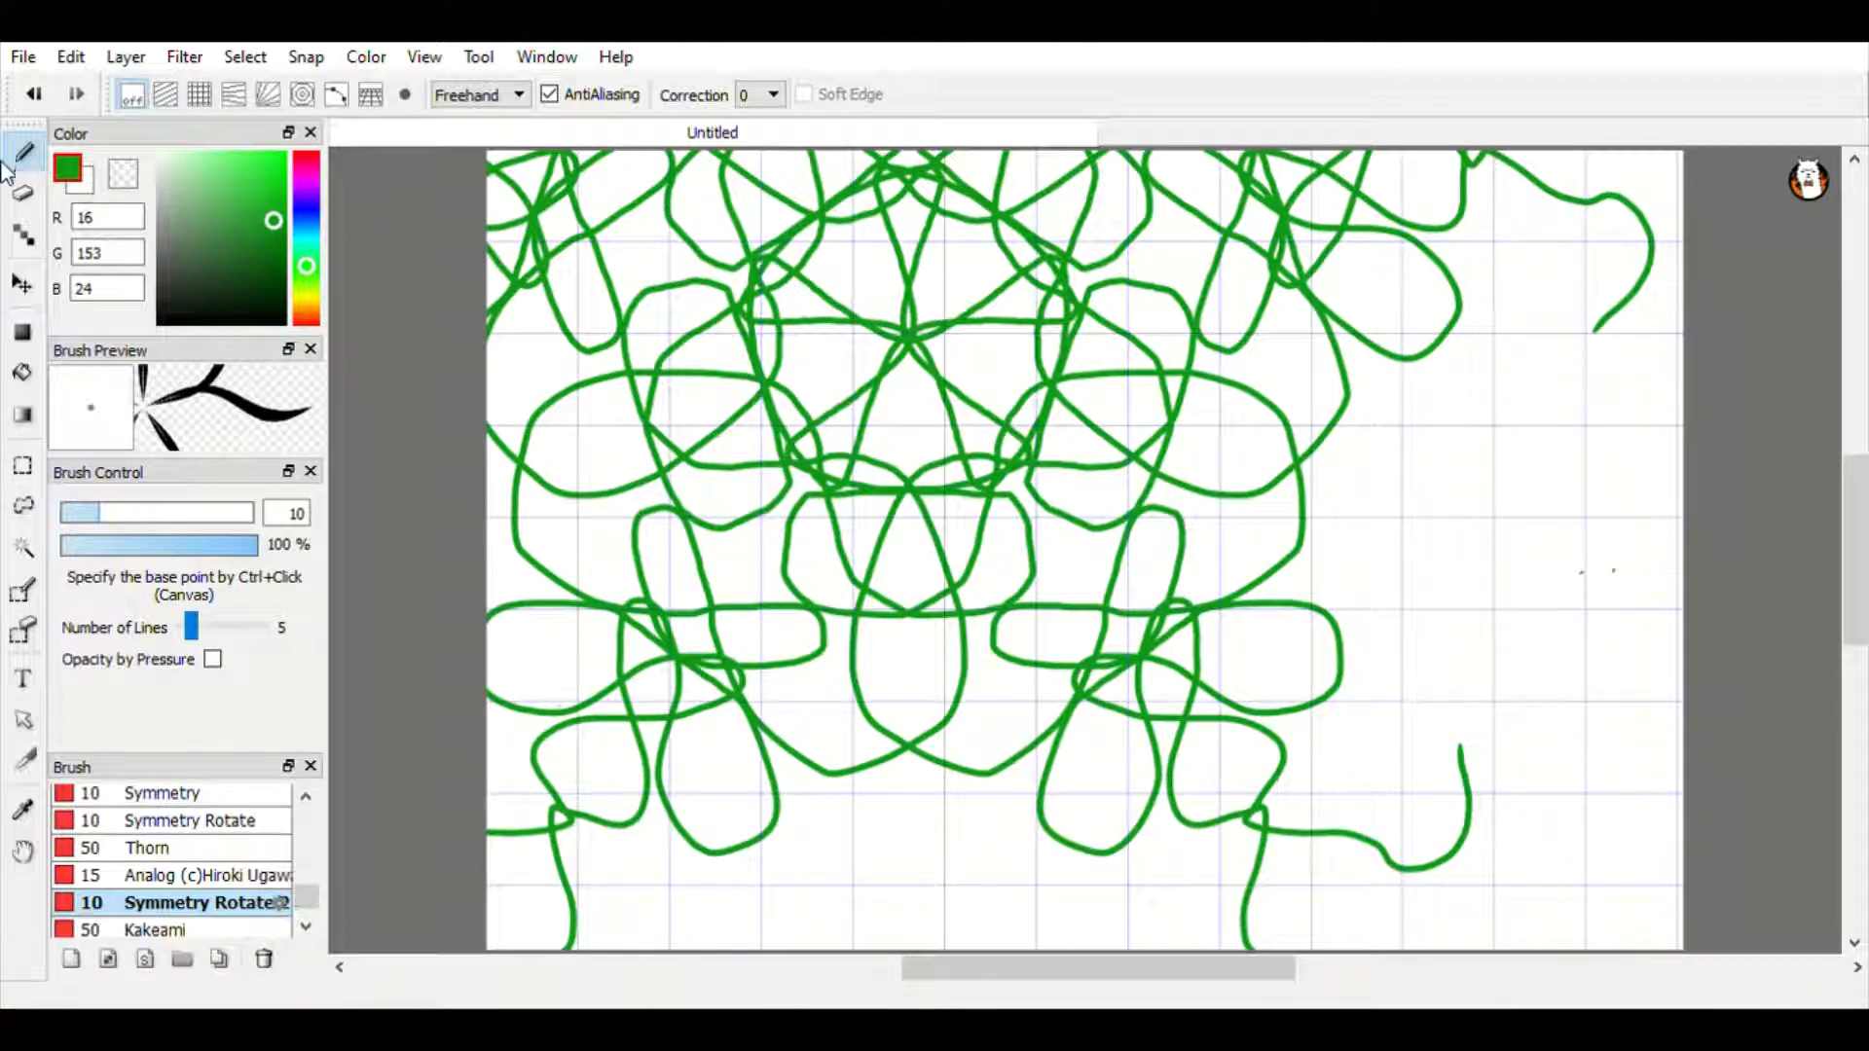
left_click(35, 97)
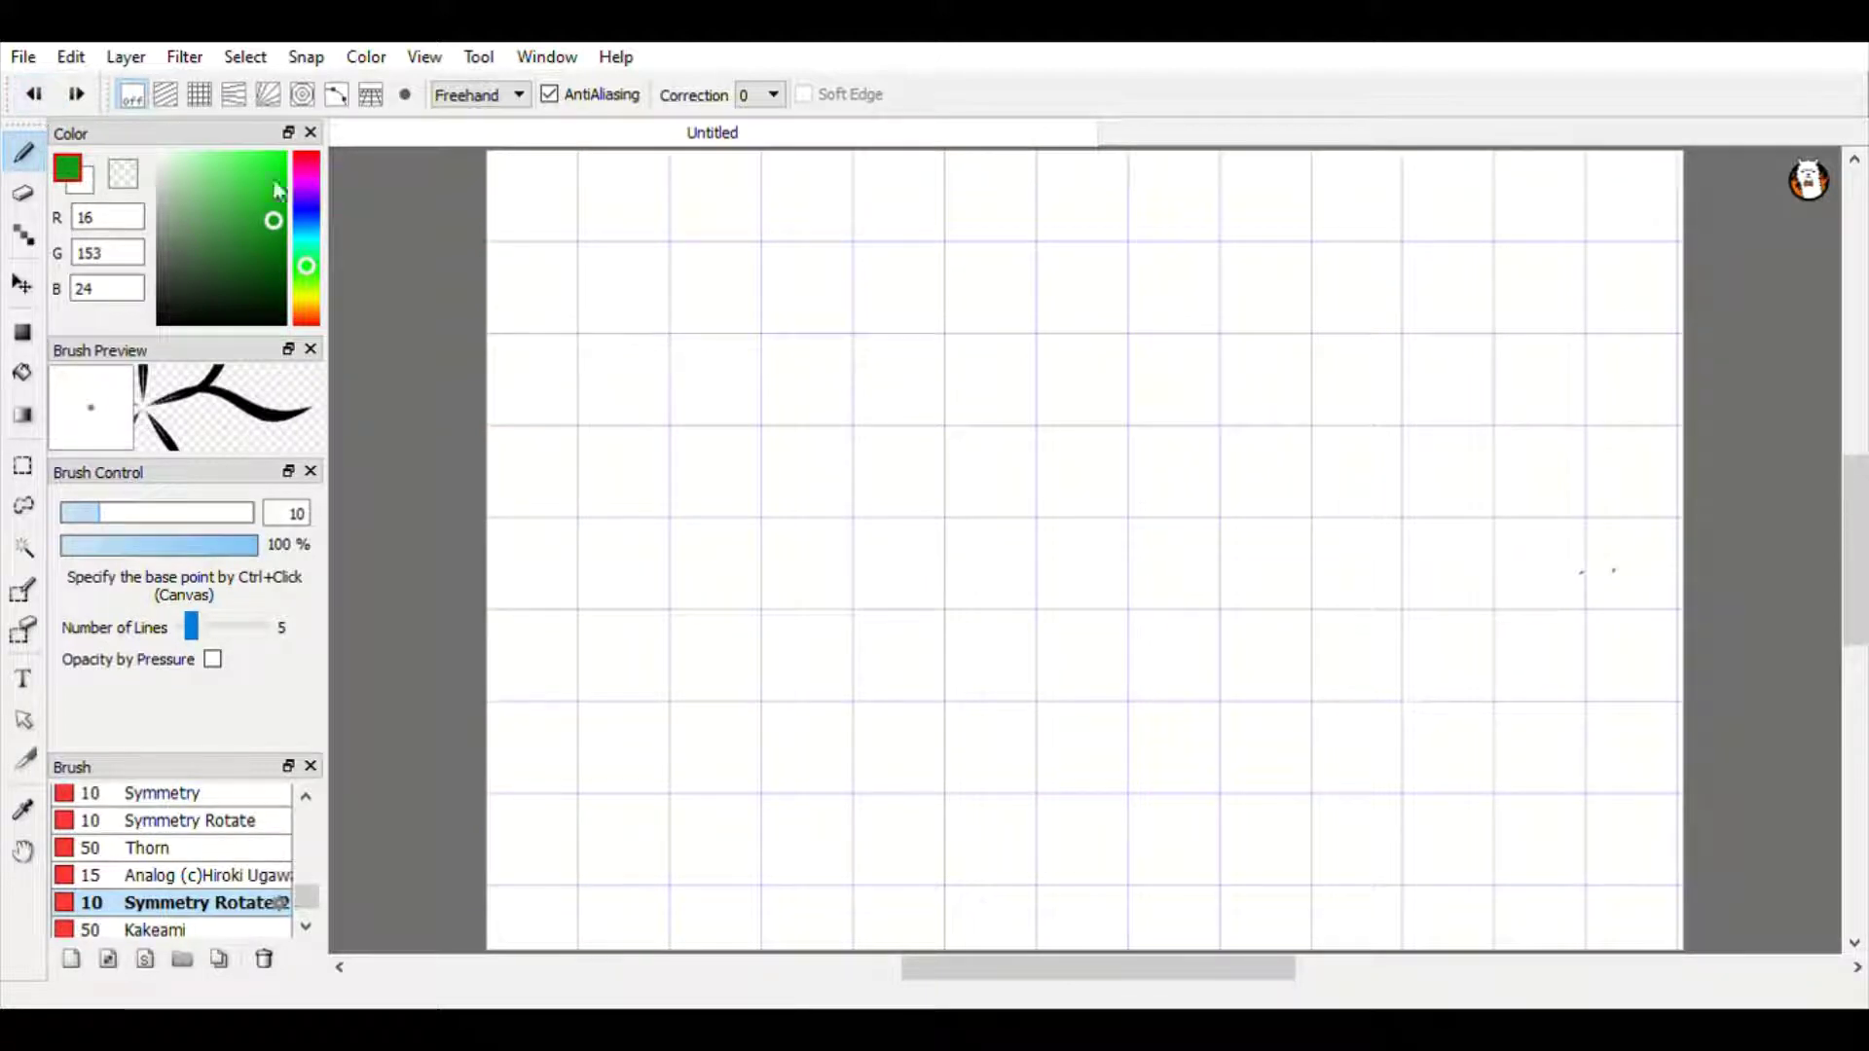
Draw green crosshatched freehand strokes across the canvas with the size 50 Kakeami brush.
scroll(179, 896, "down", 2)
left_click(185, 888)
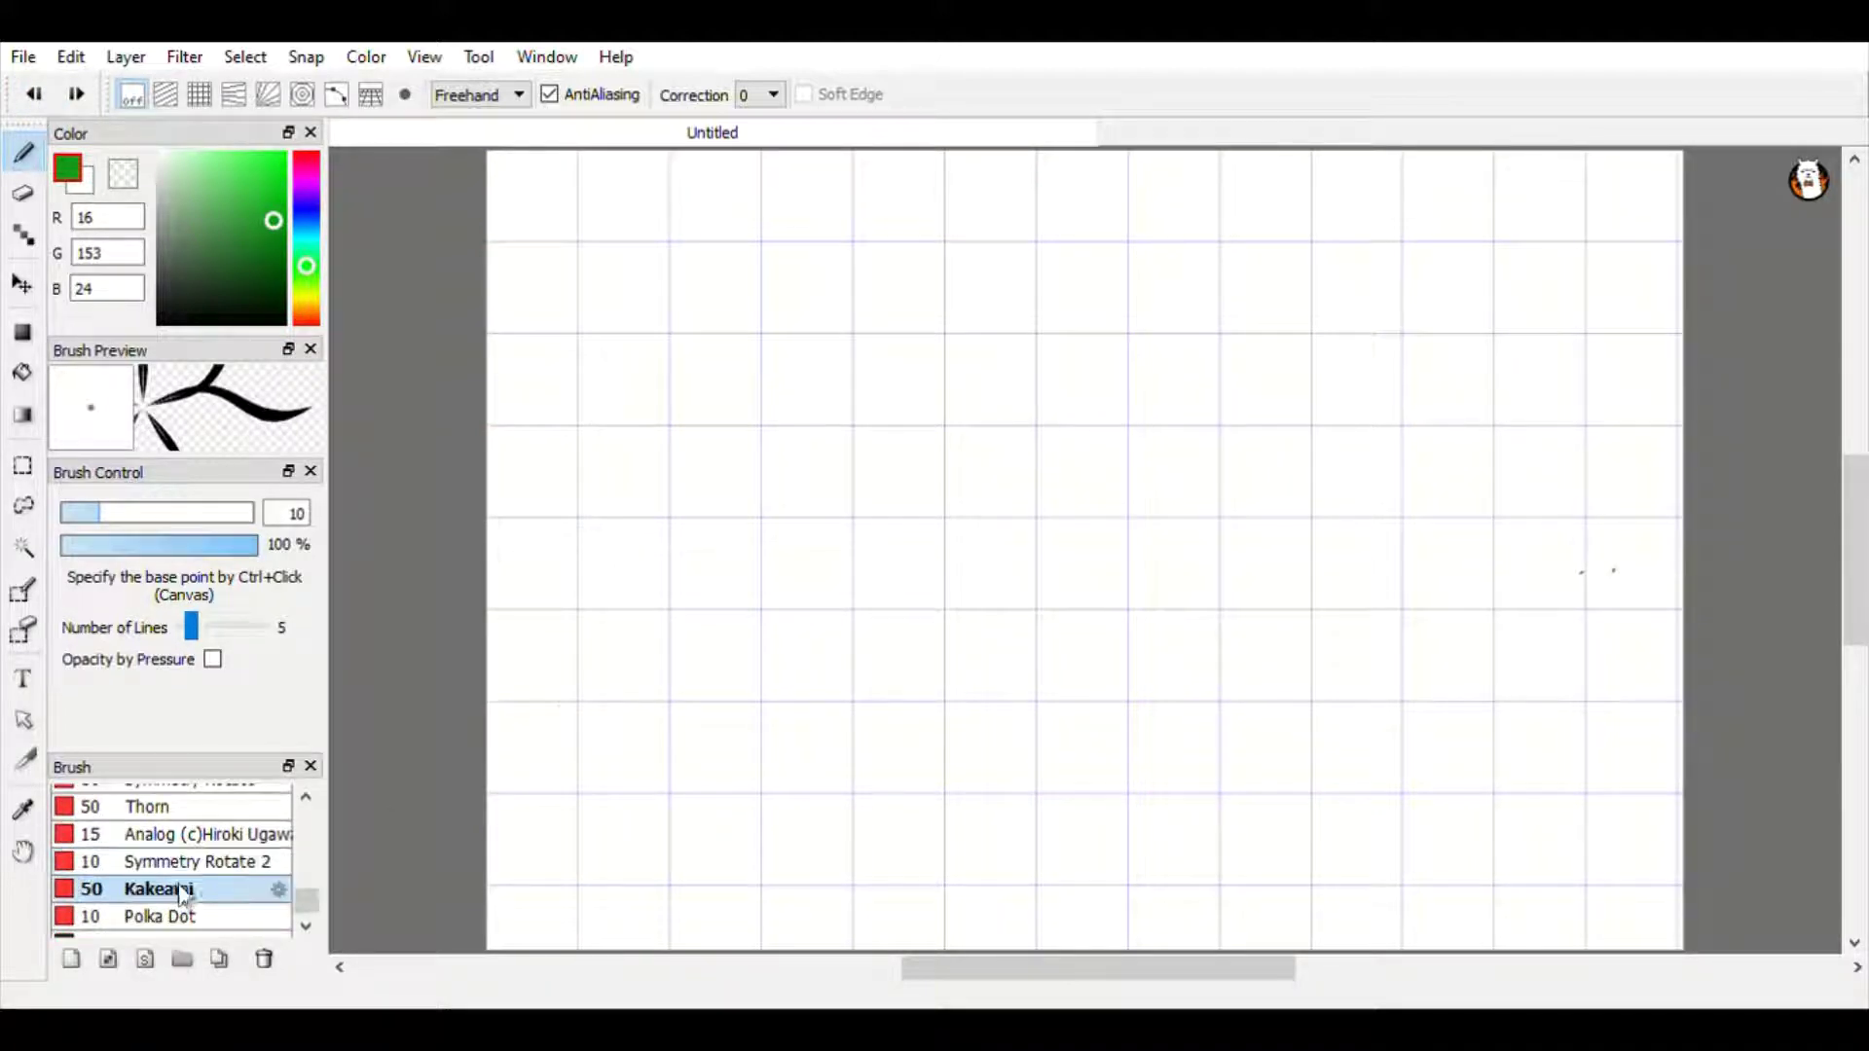
mouse_move(671, 297)
left_mouse_down()
mouse_move(936, 267)
mouse_move(1068, 296)
mouse_move(962, 351)
mouse_move(845, 344)
mouse_move(693, 443)
mouse_move(789, 498)
mouse_move(731, 451)
mouse_move(712, 519)
mouse_move(825, 627)
mouse_move(887, 573)
mouse_move(961, 450)
mouse_move(1022, 426)
left_mouse_up()
scroll(792, 458, "up", 4)
mouse_move(1258, 428)
left_mouse_down()
mouse_move(1267, 592)
mouse_move(1319, 679)
mouse_move(1223, 756)
mouse_move(1159, 761)
mouse_move(1192, 600)
mouse_move(1145, 389)
left_mouse_up()
Fill the area over and below the crosshatched strokes with green dots using the size 10 Polka Dot brush.
left_click(159, 915)
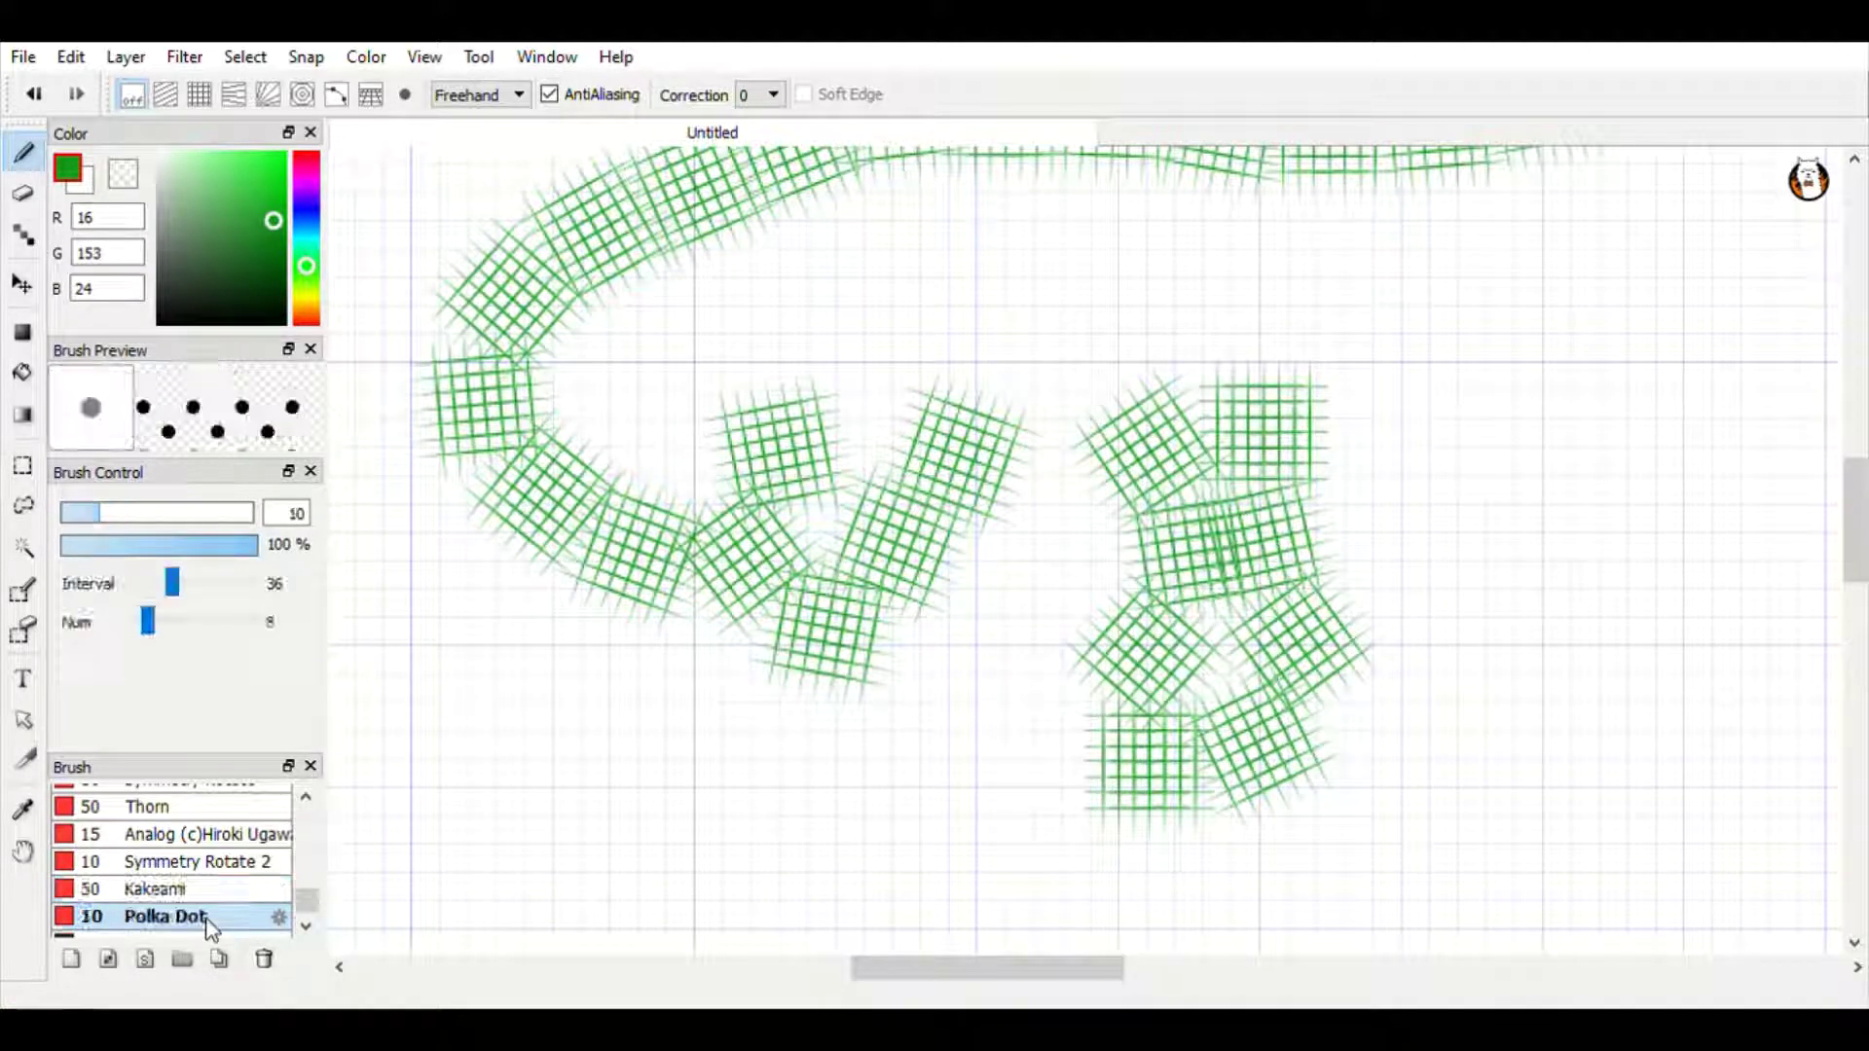
left_click_drag(674, 713, 1576, 713)
mouse_move(602, 714)
left_mouse_down()
mouse_move(596, 681)
mouse_move(1376, 473)
mouse_move(1603, 473)
left_mouse_up()
Scribble a solid green zigzag over the crosshatching and dots with the size 10 NONAME brush.
scroll(309, 915, "down", 1)
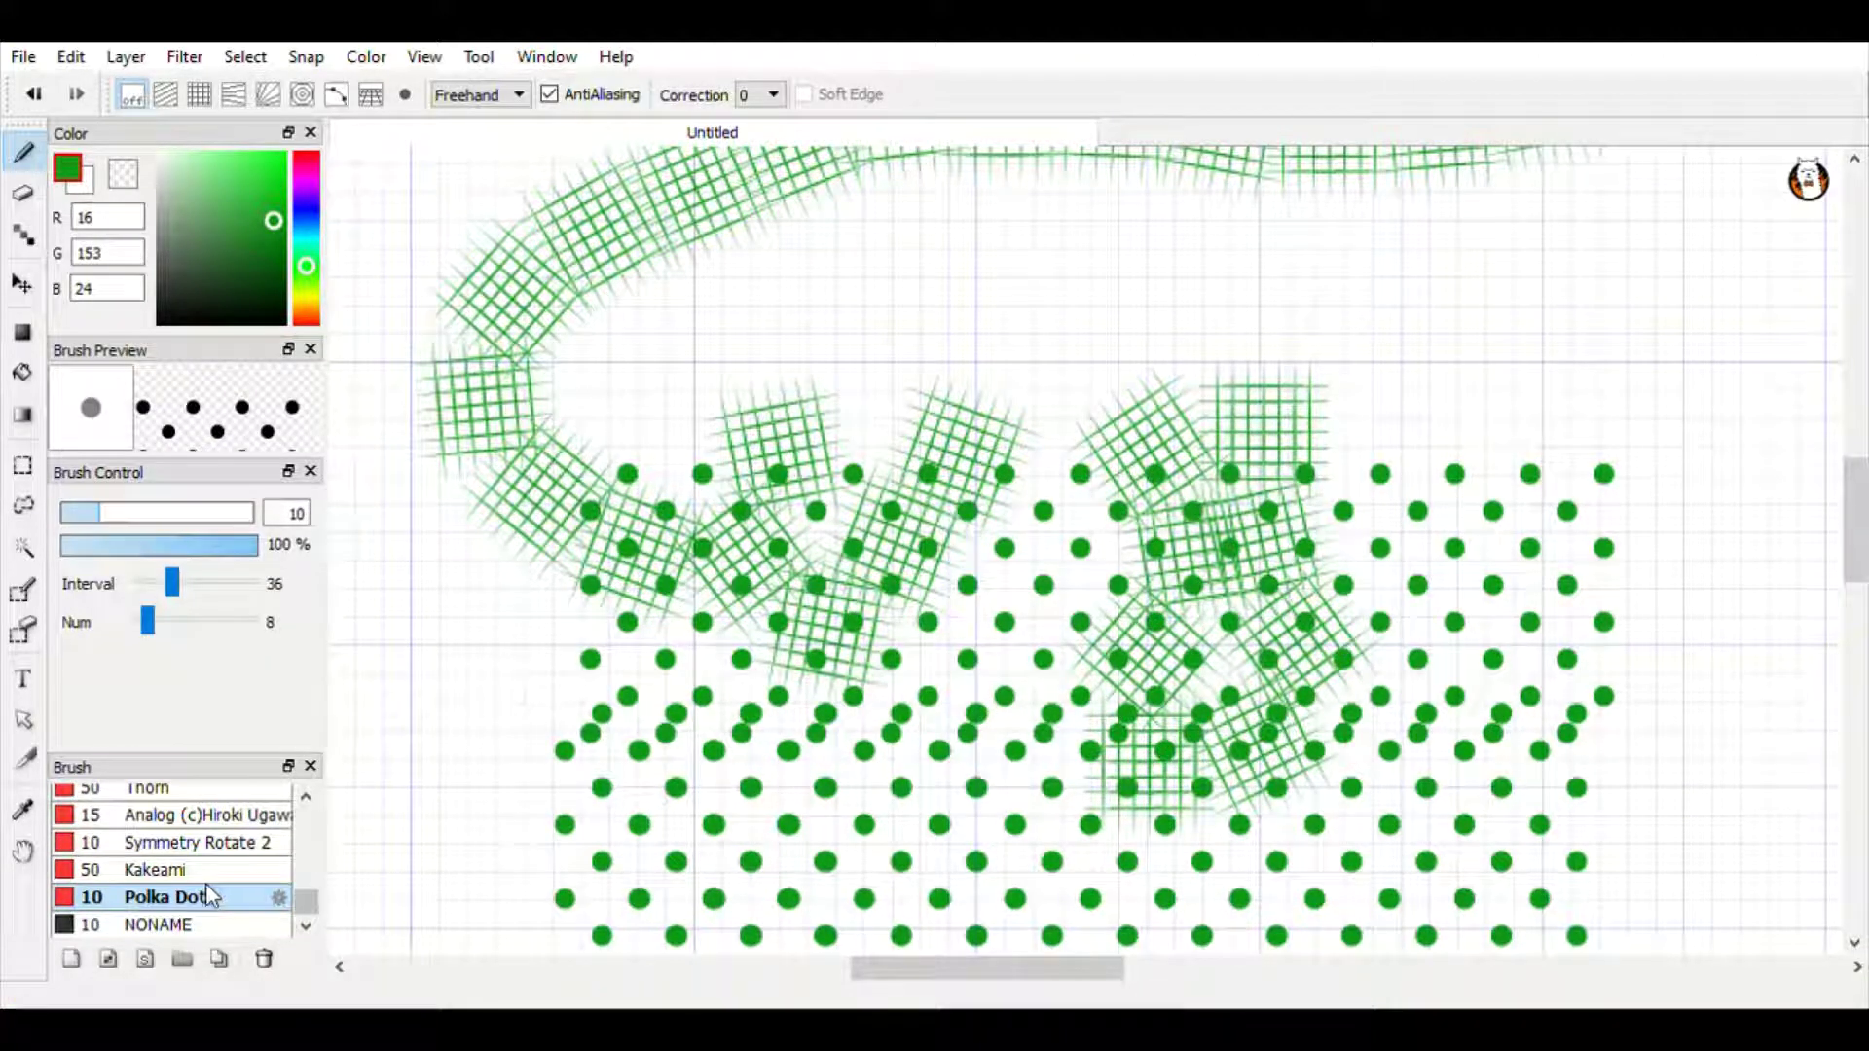
left_click(163, 925)
mouse_move(597, 325)
left_mouse_down()
mouse_move(801, 367)
mouse_move(618, 401)
mouse_move(545, 385)
mouse_move(682, 565)
mouse_move(942, 448)
left_mouse_up()
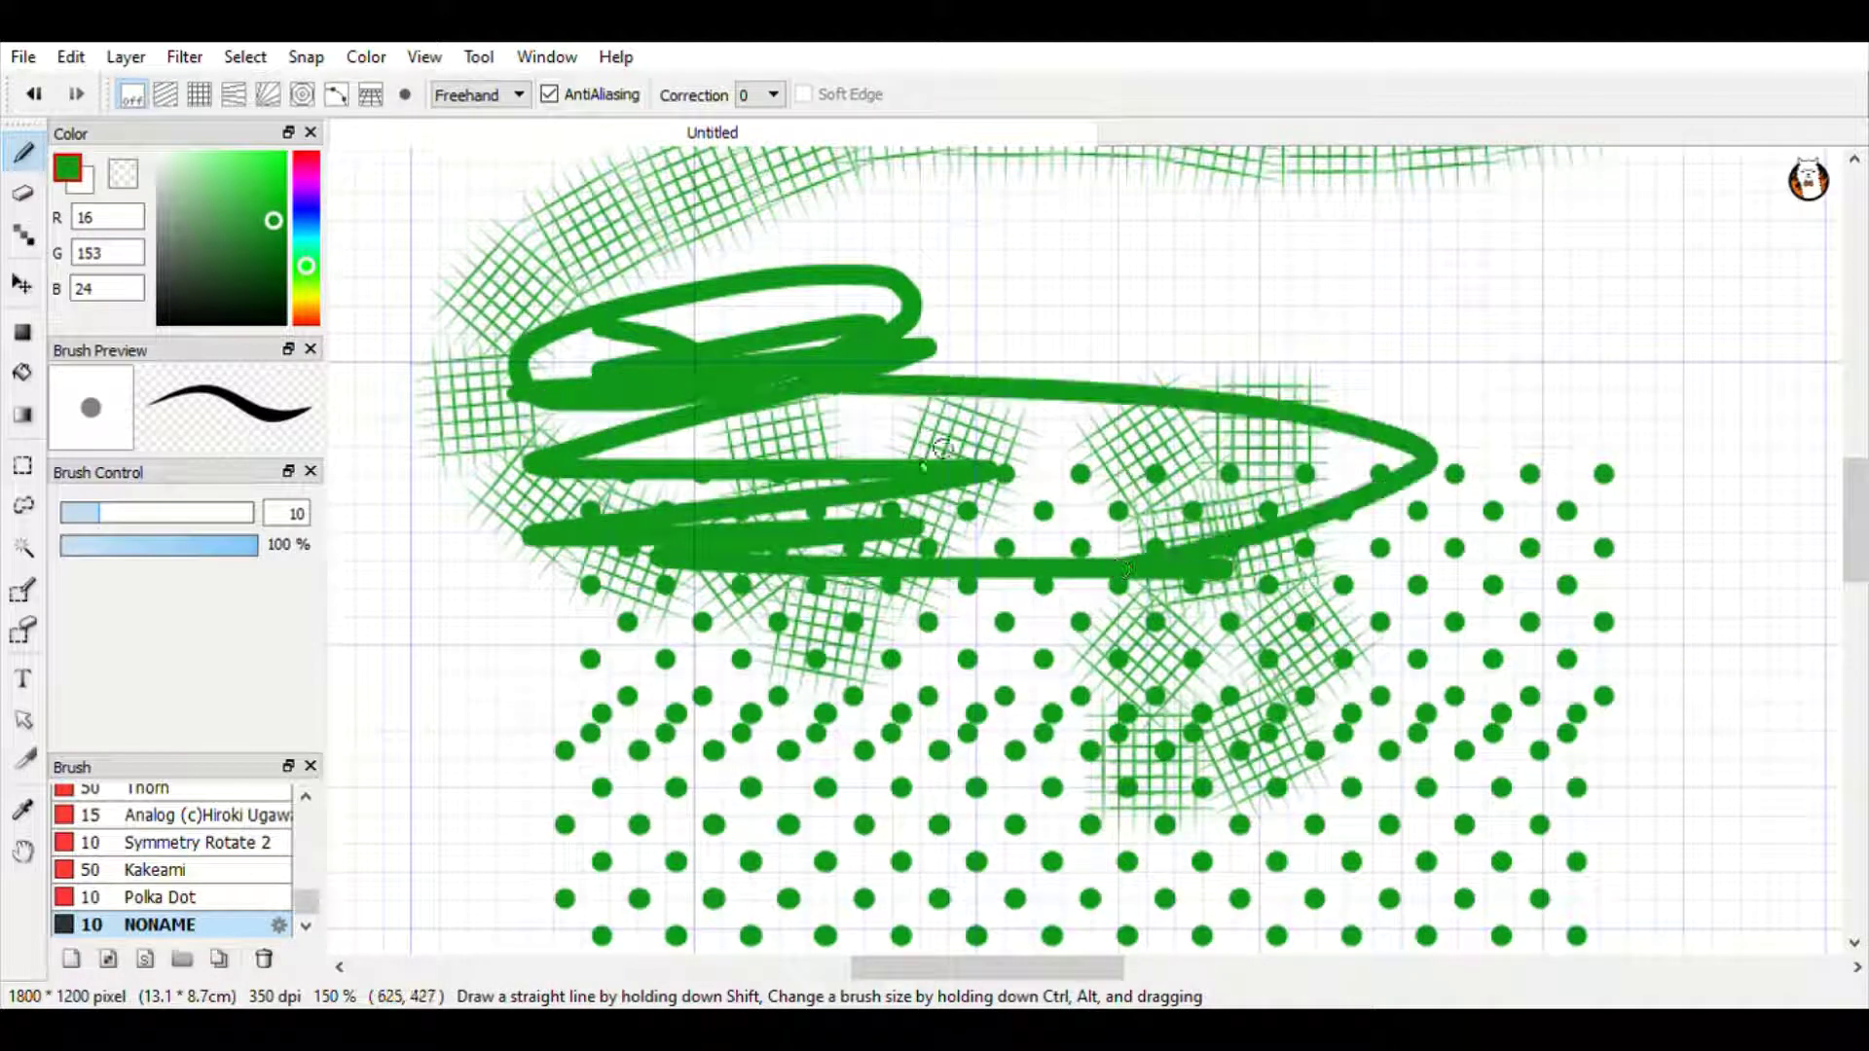
Undo the green scribble, dots and crosshatched strokes until the canvas is blank.
left_click(36, 96)
left_click(37, 98)
left_click(37, 98)
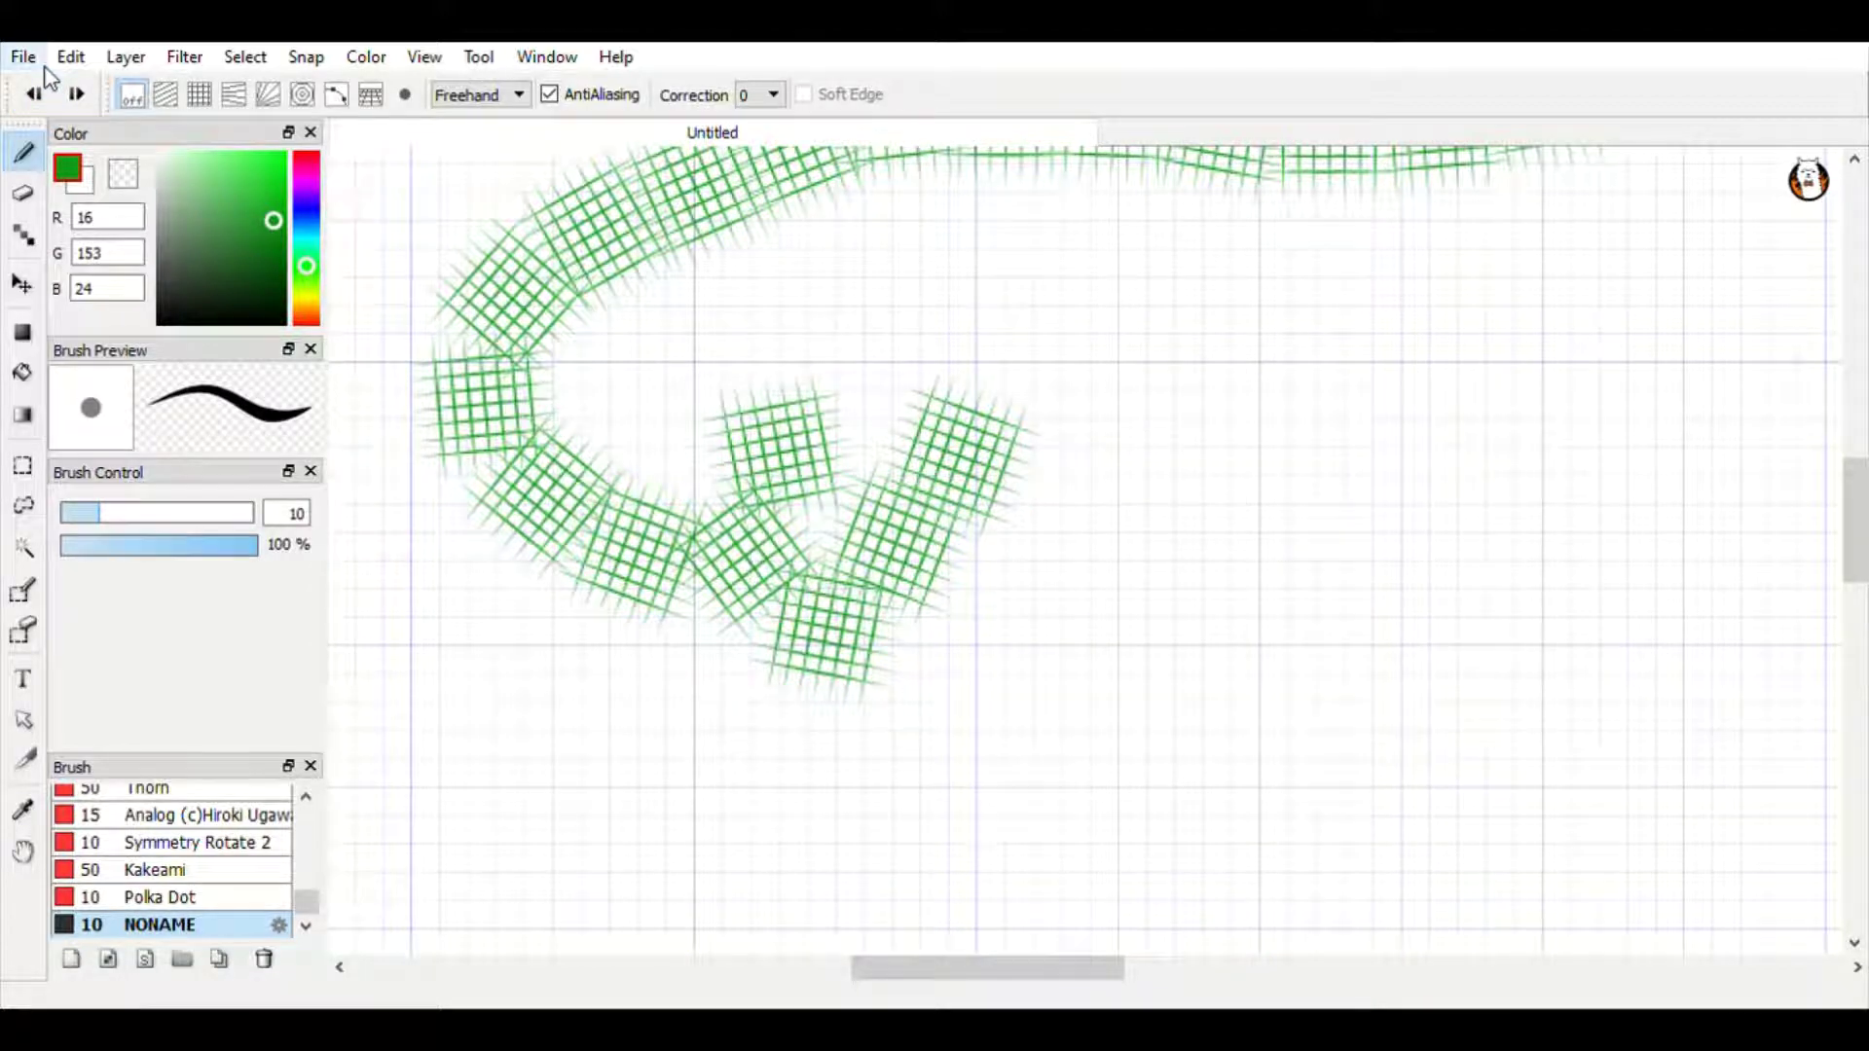
left_click(37, 97)
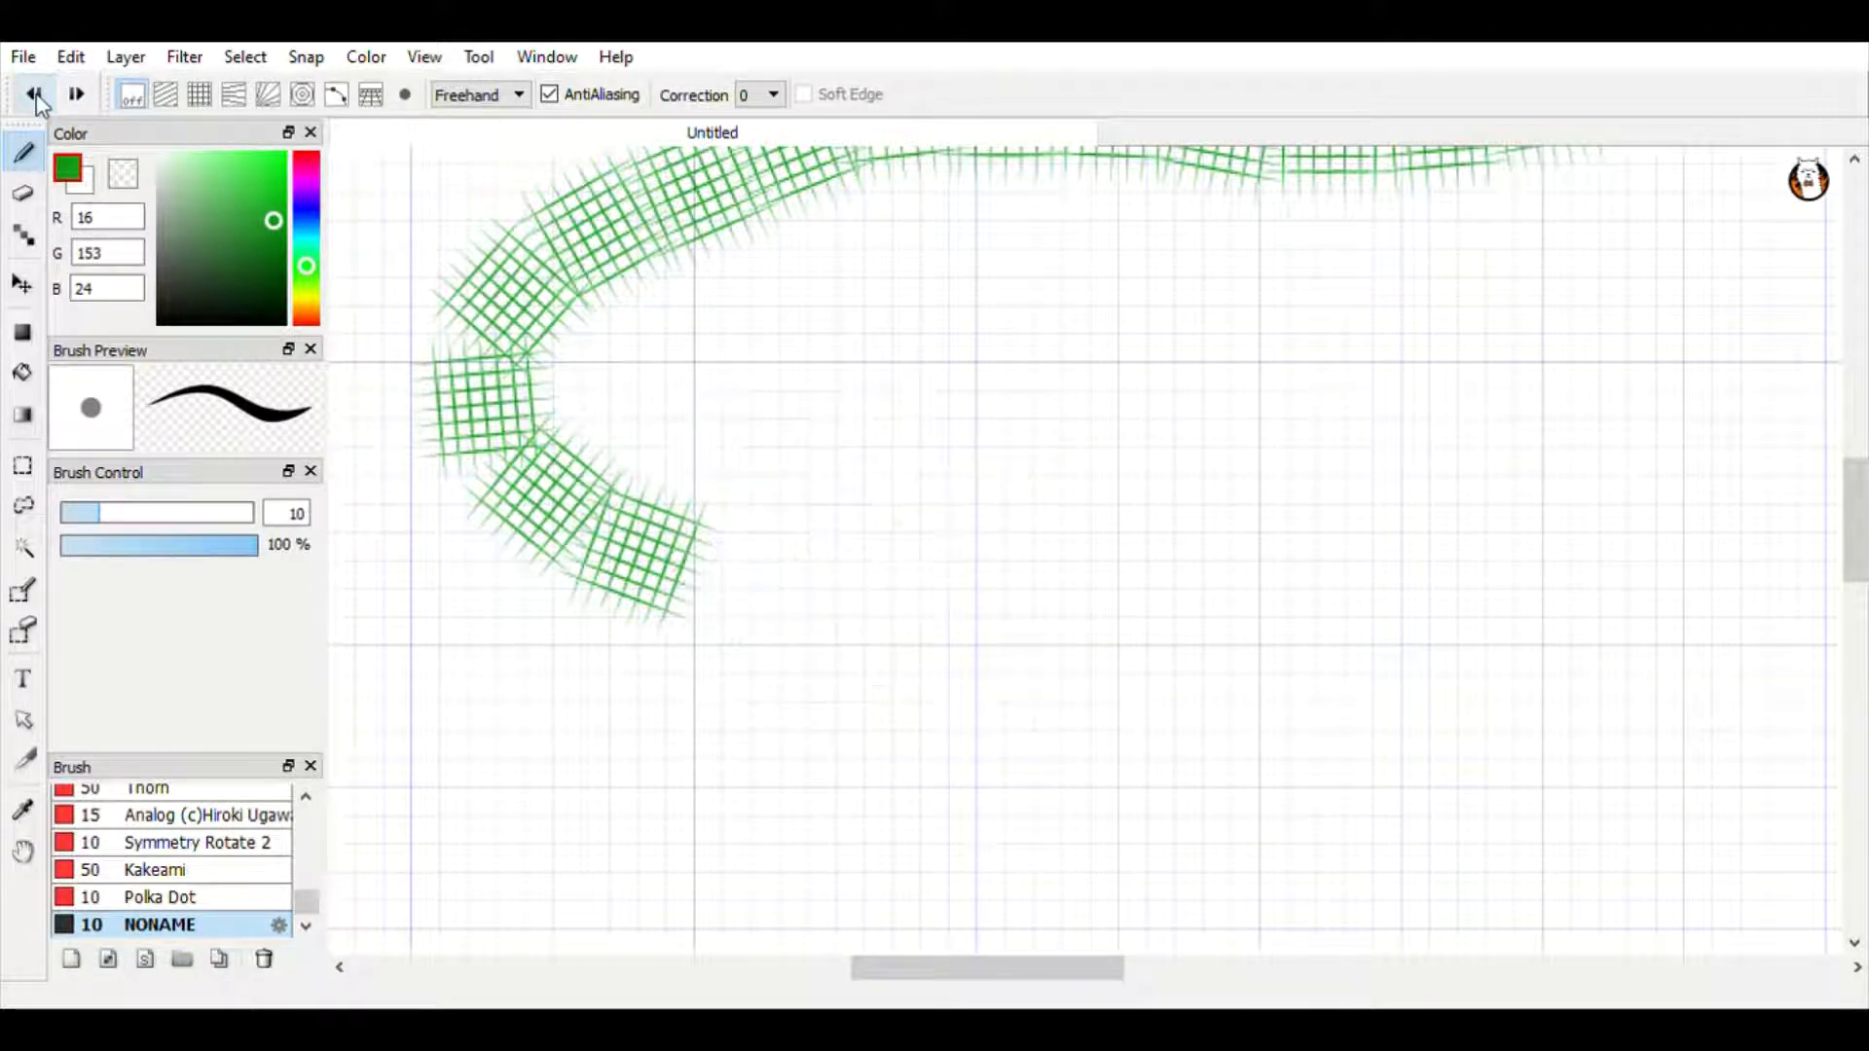
left_click(37, 97)
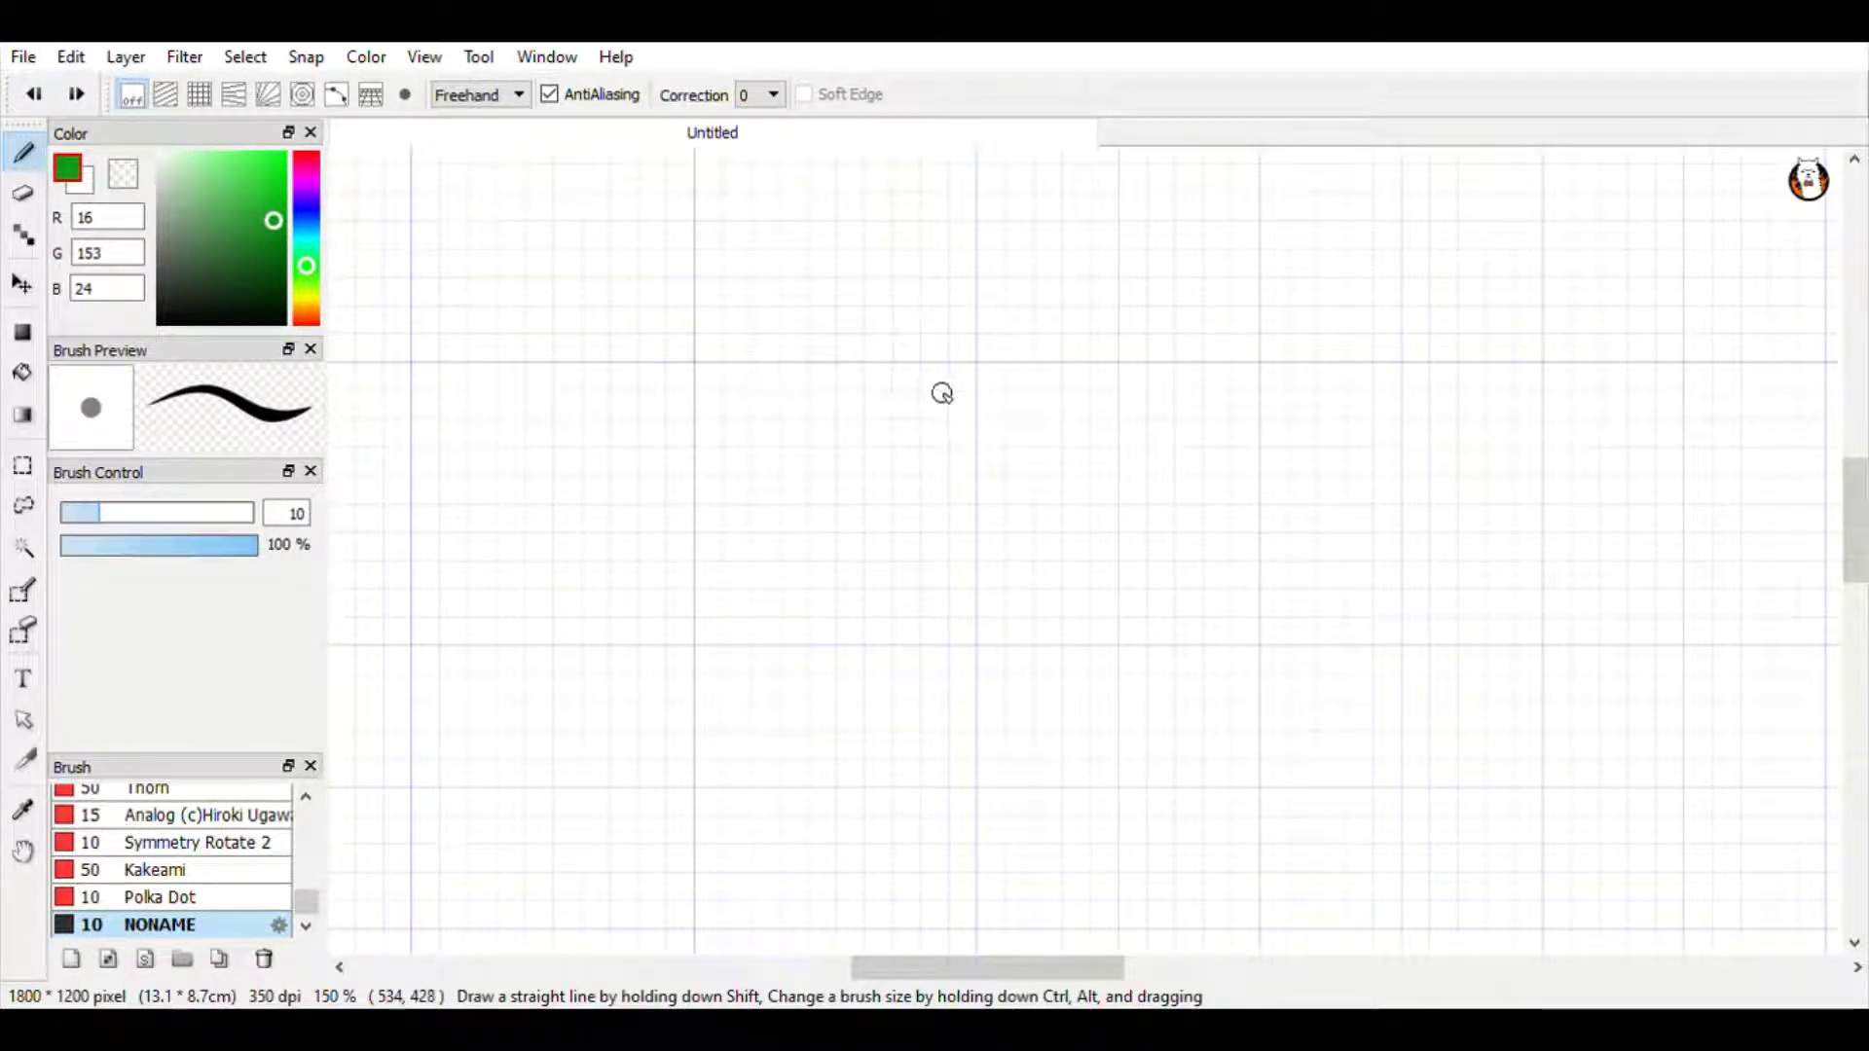
scroll(1000, 388, "up", 2)
scroll(1202, 399, "down", 4)
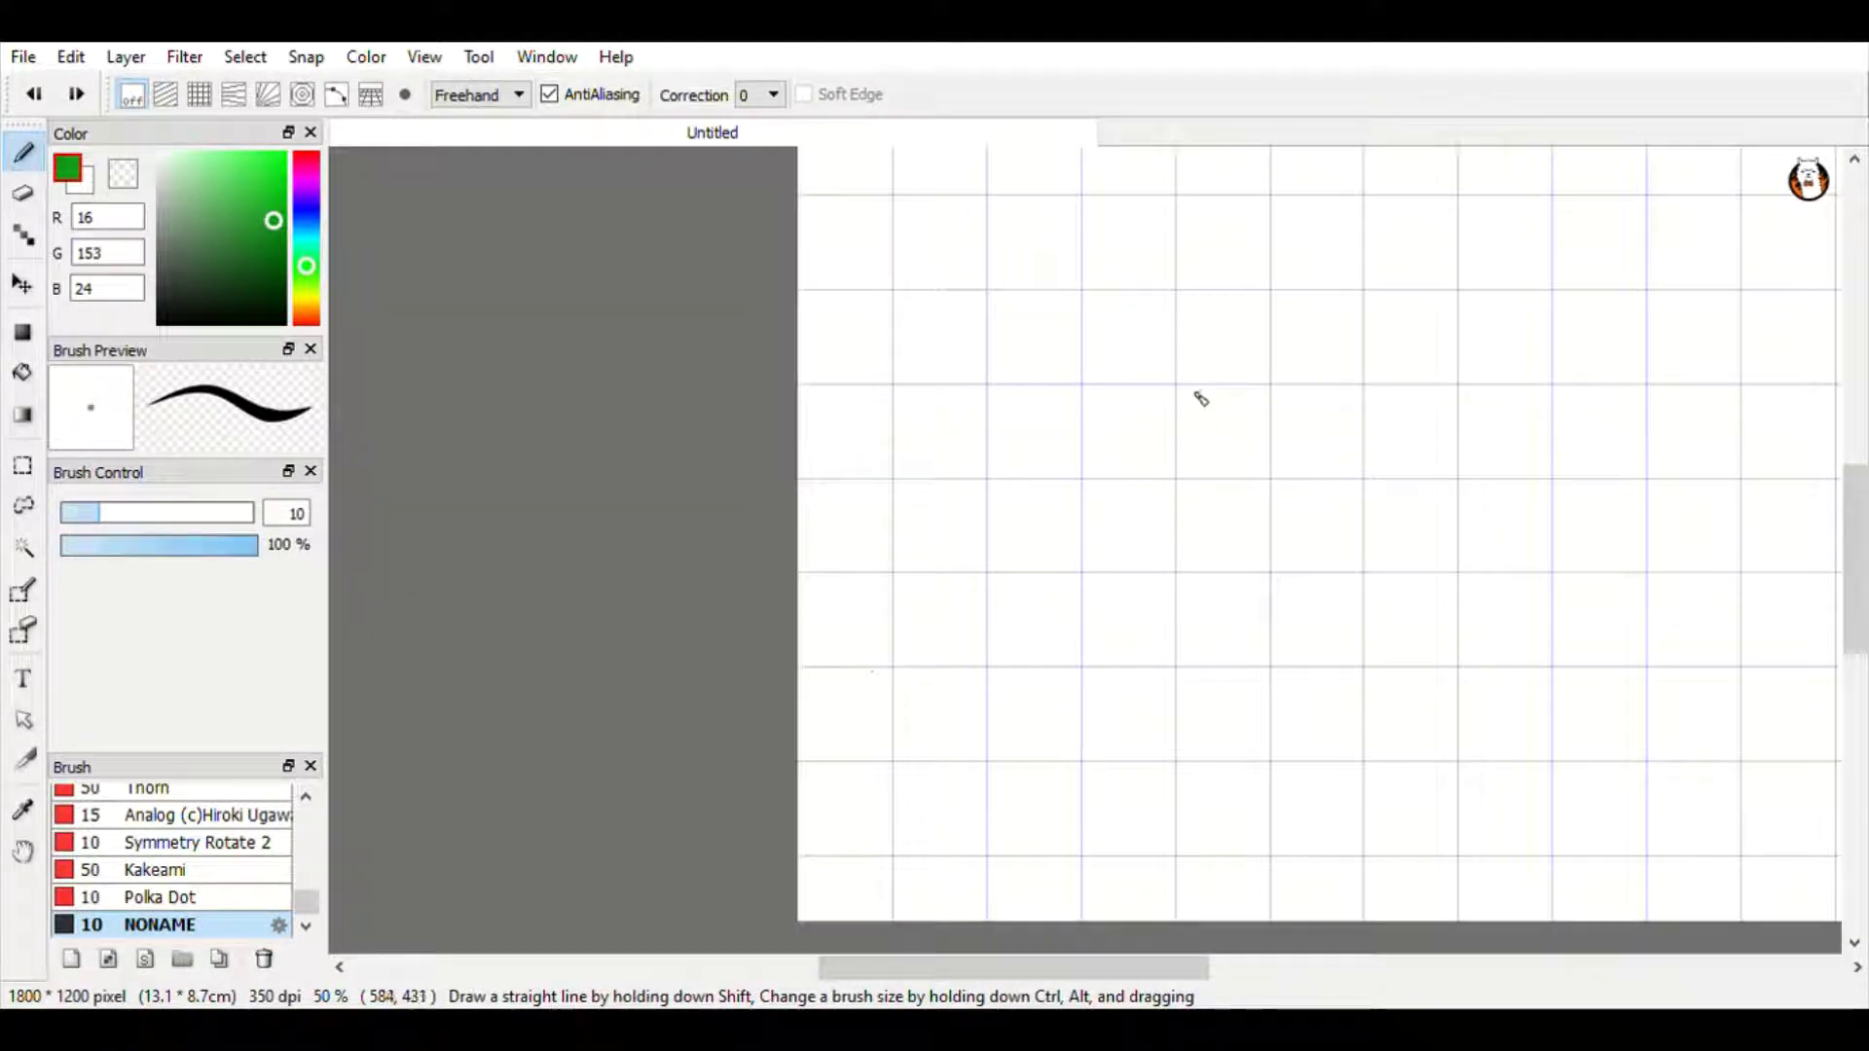
left_click_drag(1114, 967, 1234, 976)
scroll(1075, 816, "down", 1)
scroll(1143, 746, "up", 2)
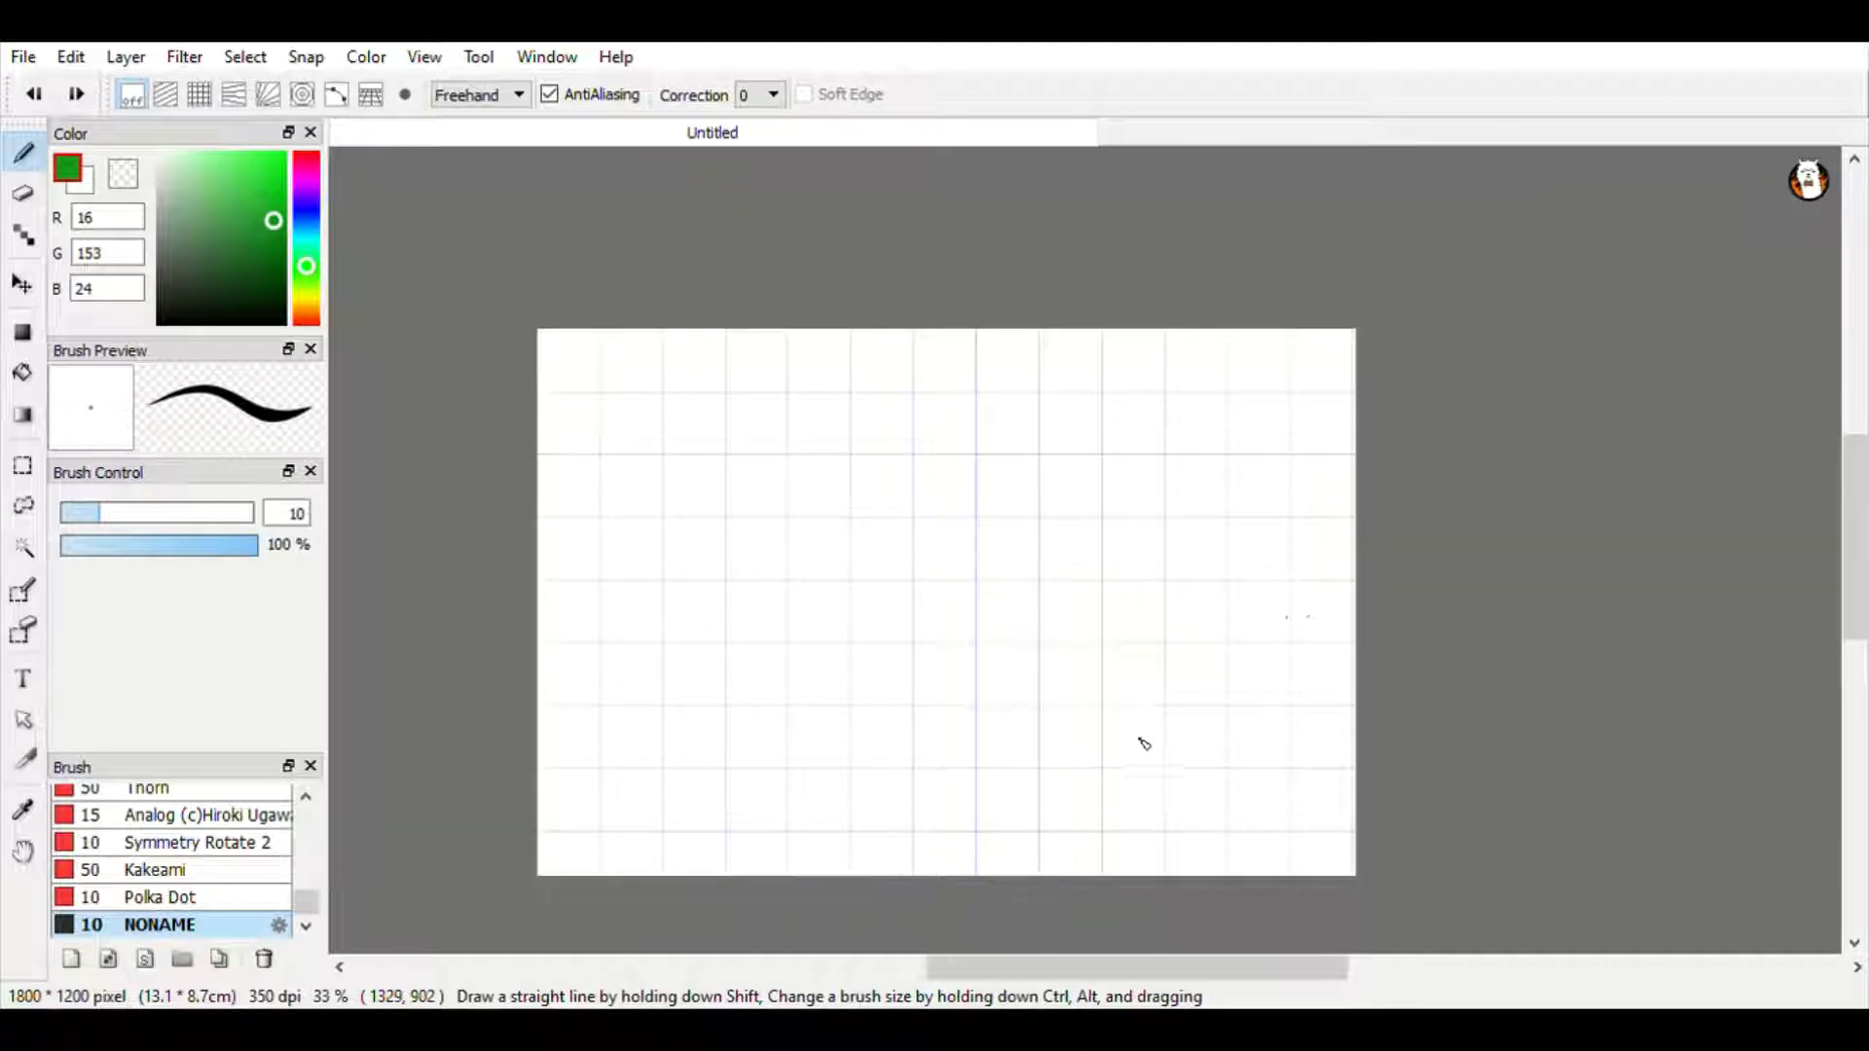
left_click_drag(1235, 978, 1109, 978)
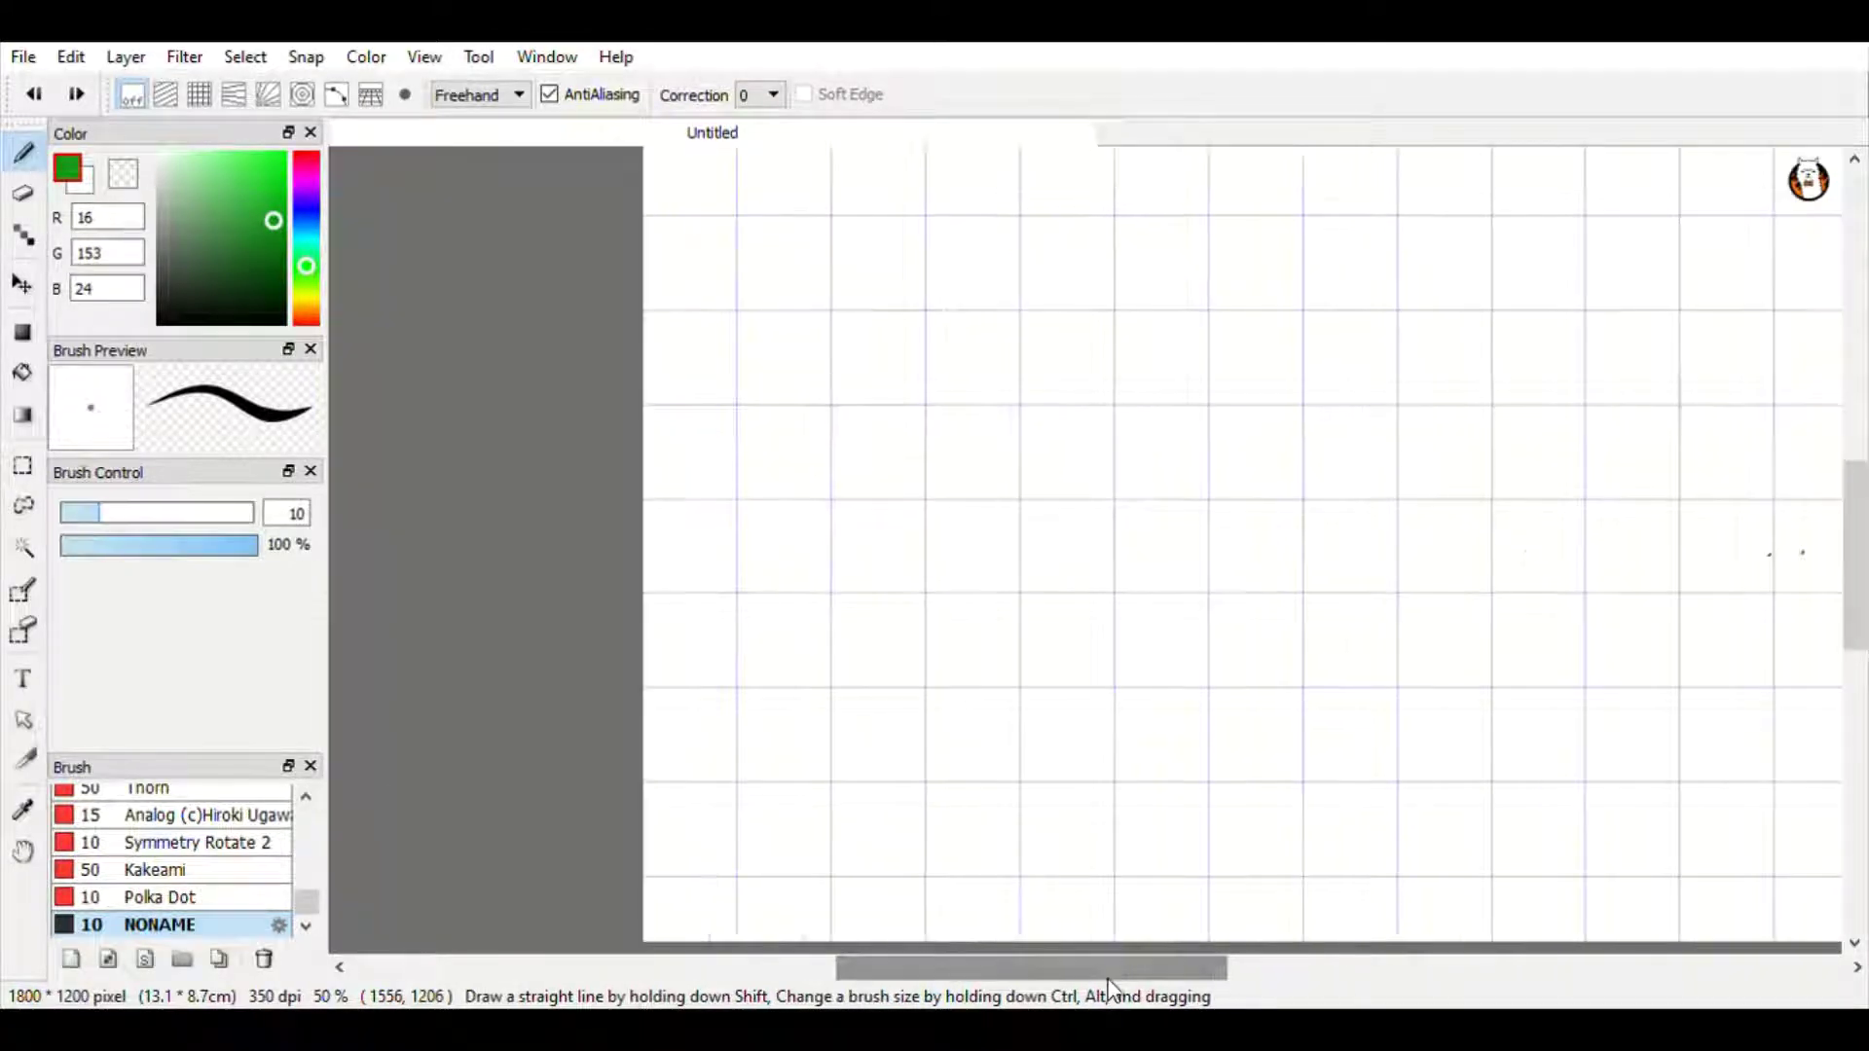
scroll(1457, 833, "down", 1)
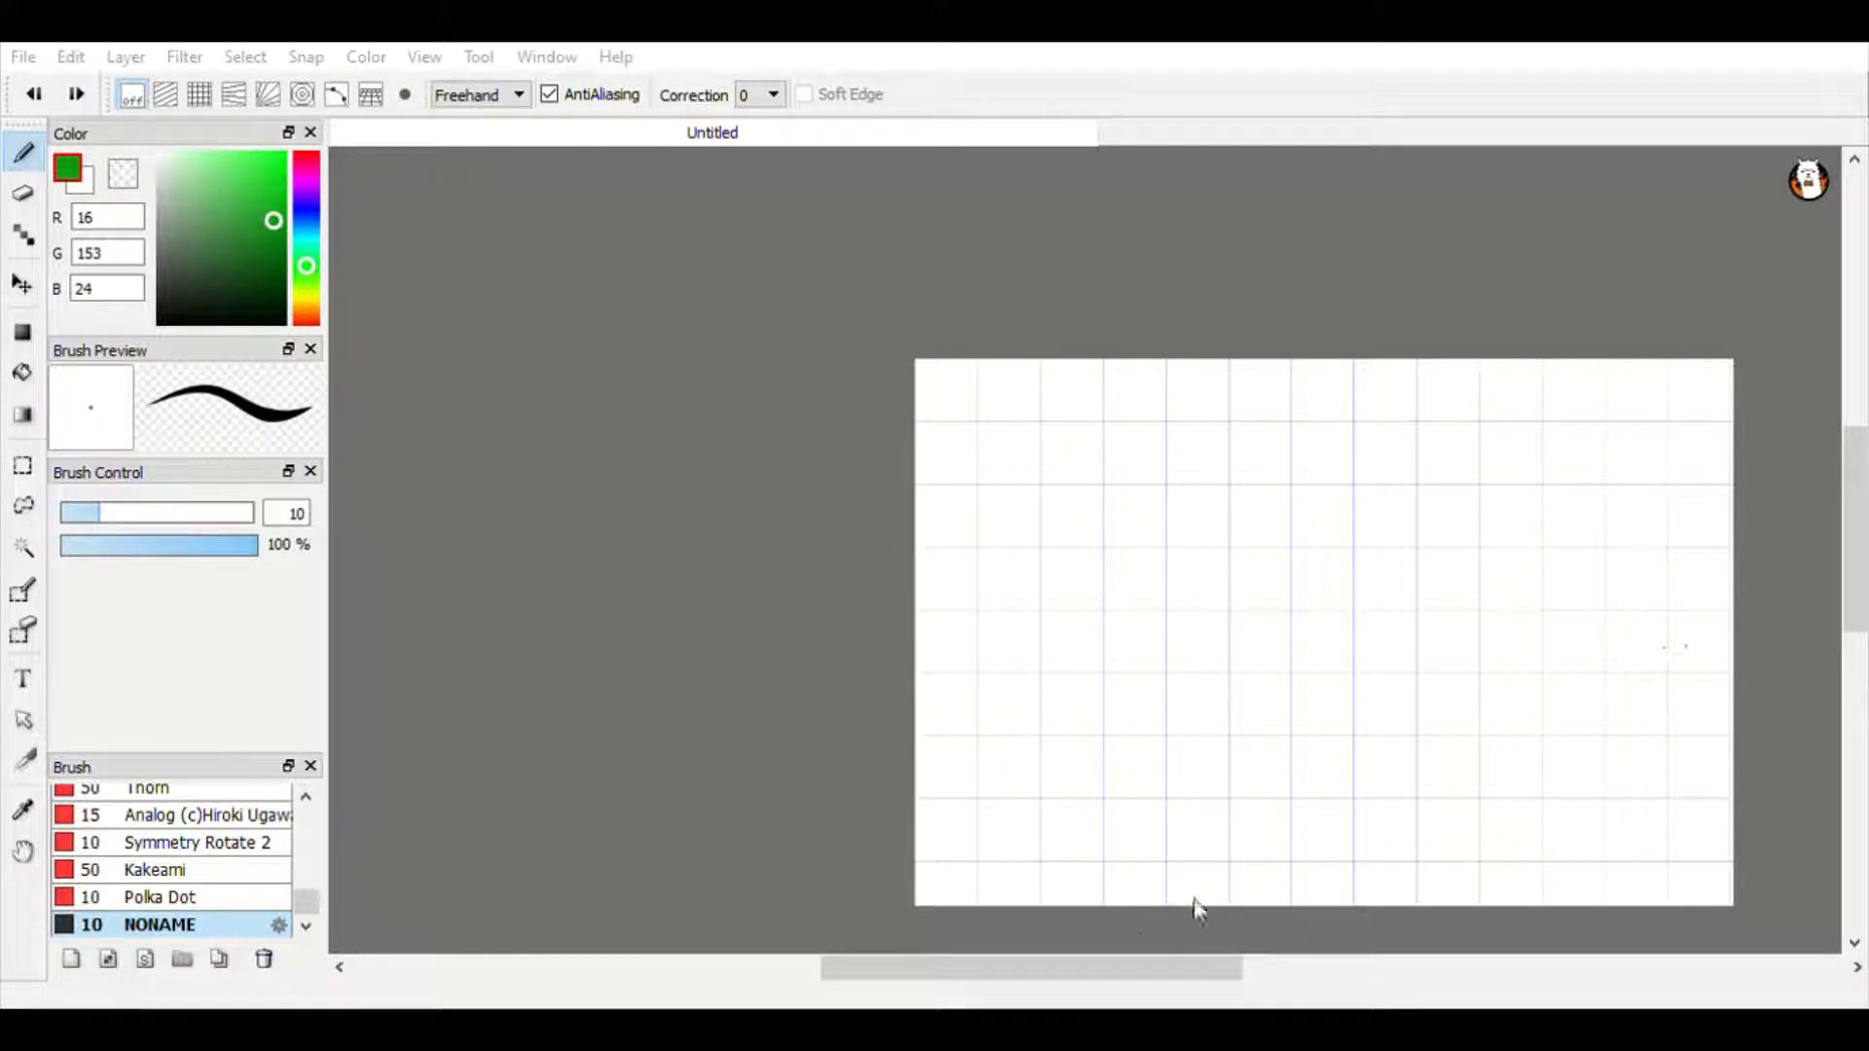
Create a second 1800 × 1200 pixel canvas at 350 dpi, and return to the first canvas.
left_click(1101, 851)
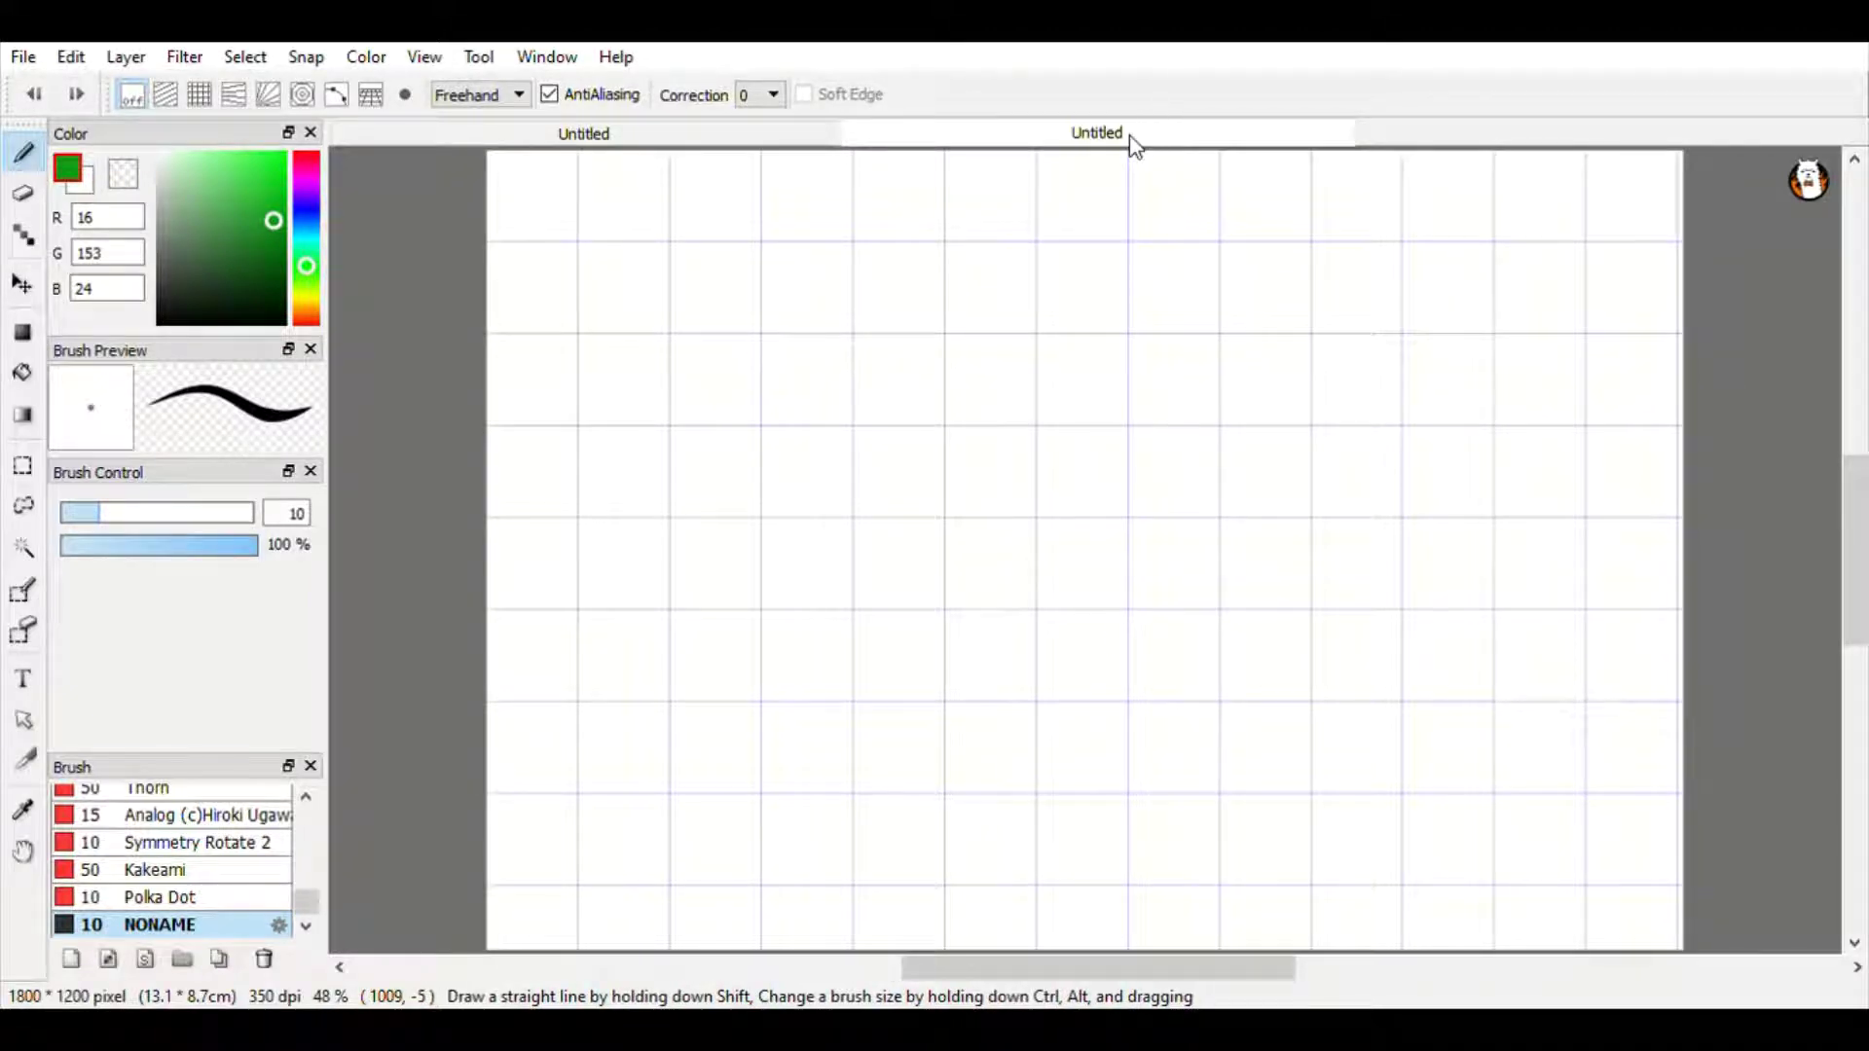
left_click(718, 134)
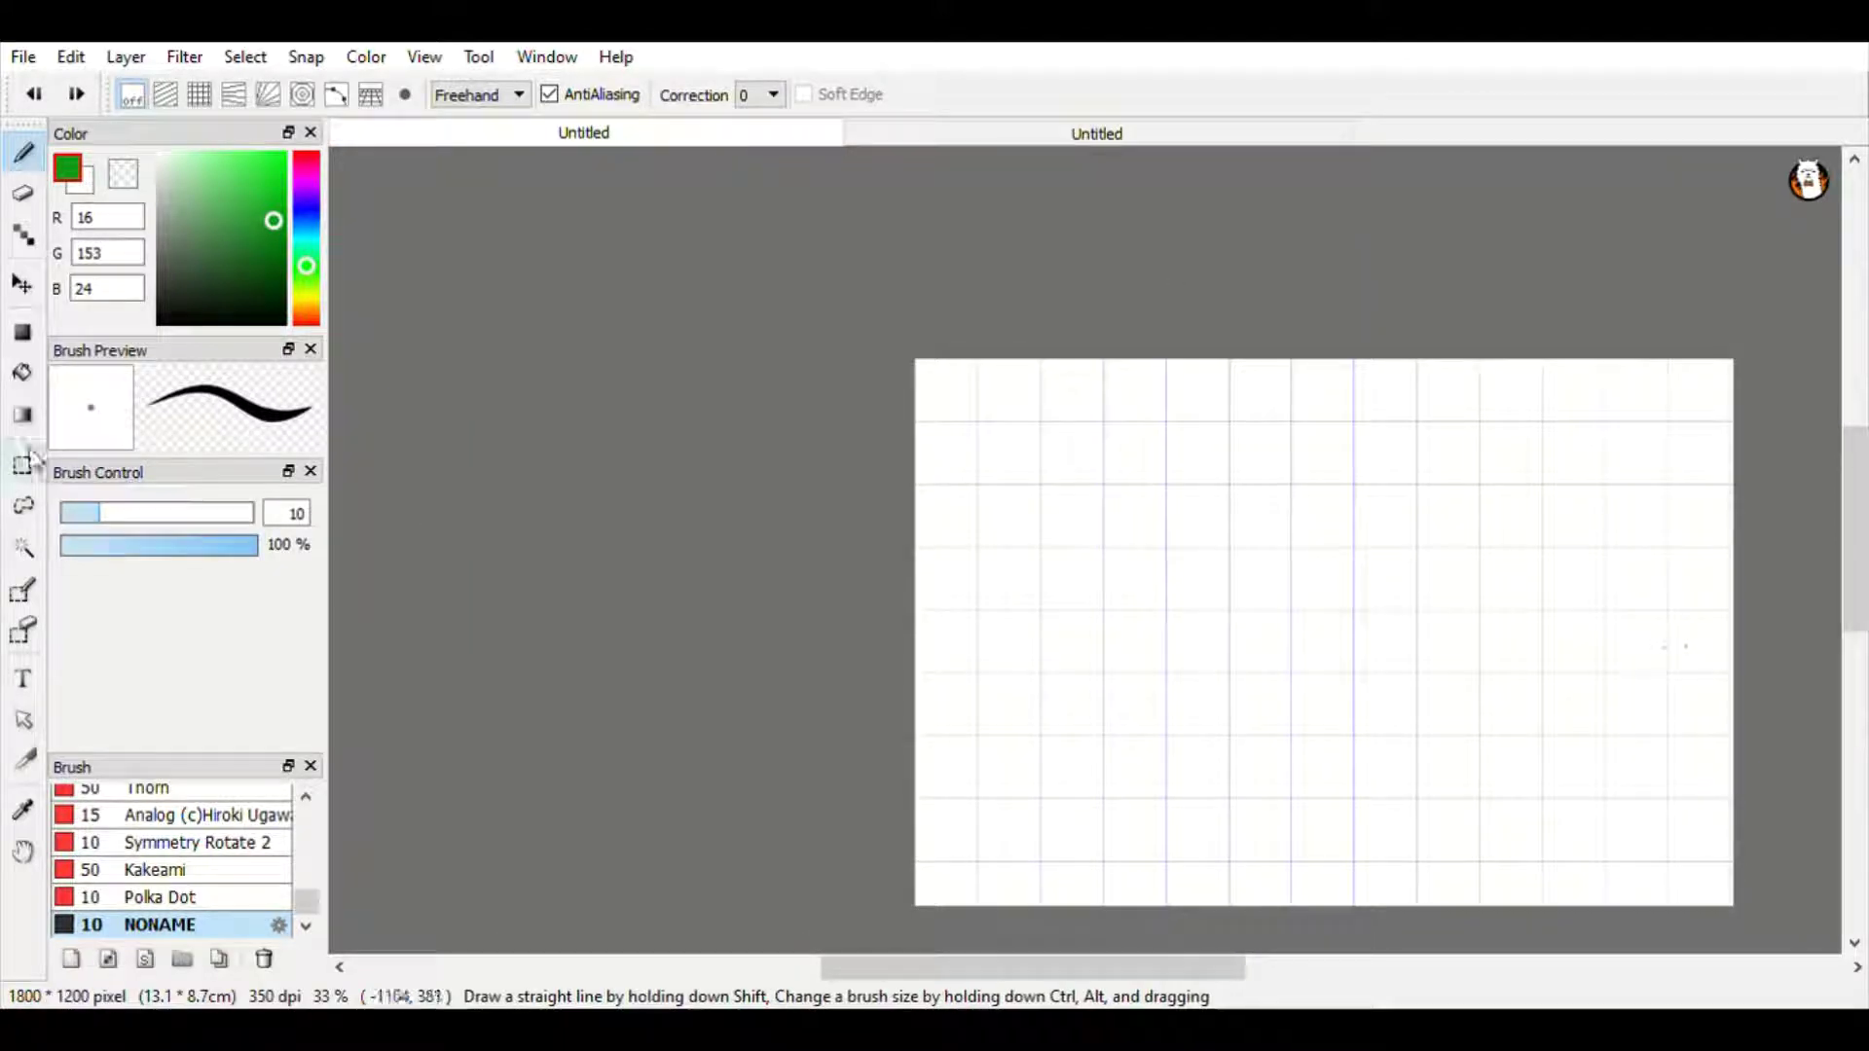
Cover the first canvas with back-and-forth crosshatching using the size 50 Kakeami brush in darker green (R 13, G 127, B 19).
left_click(276, 240)
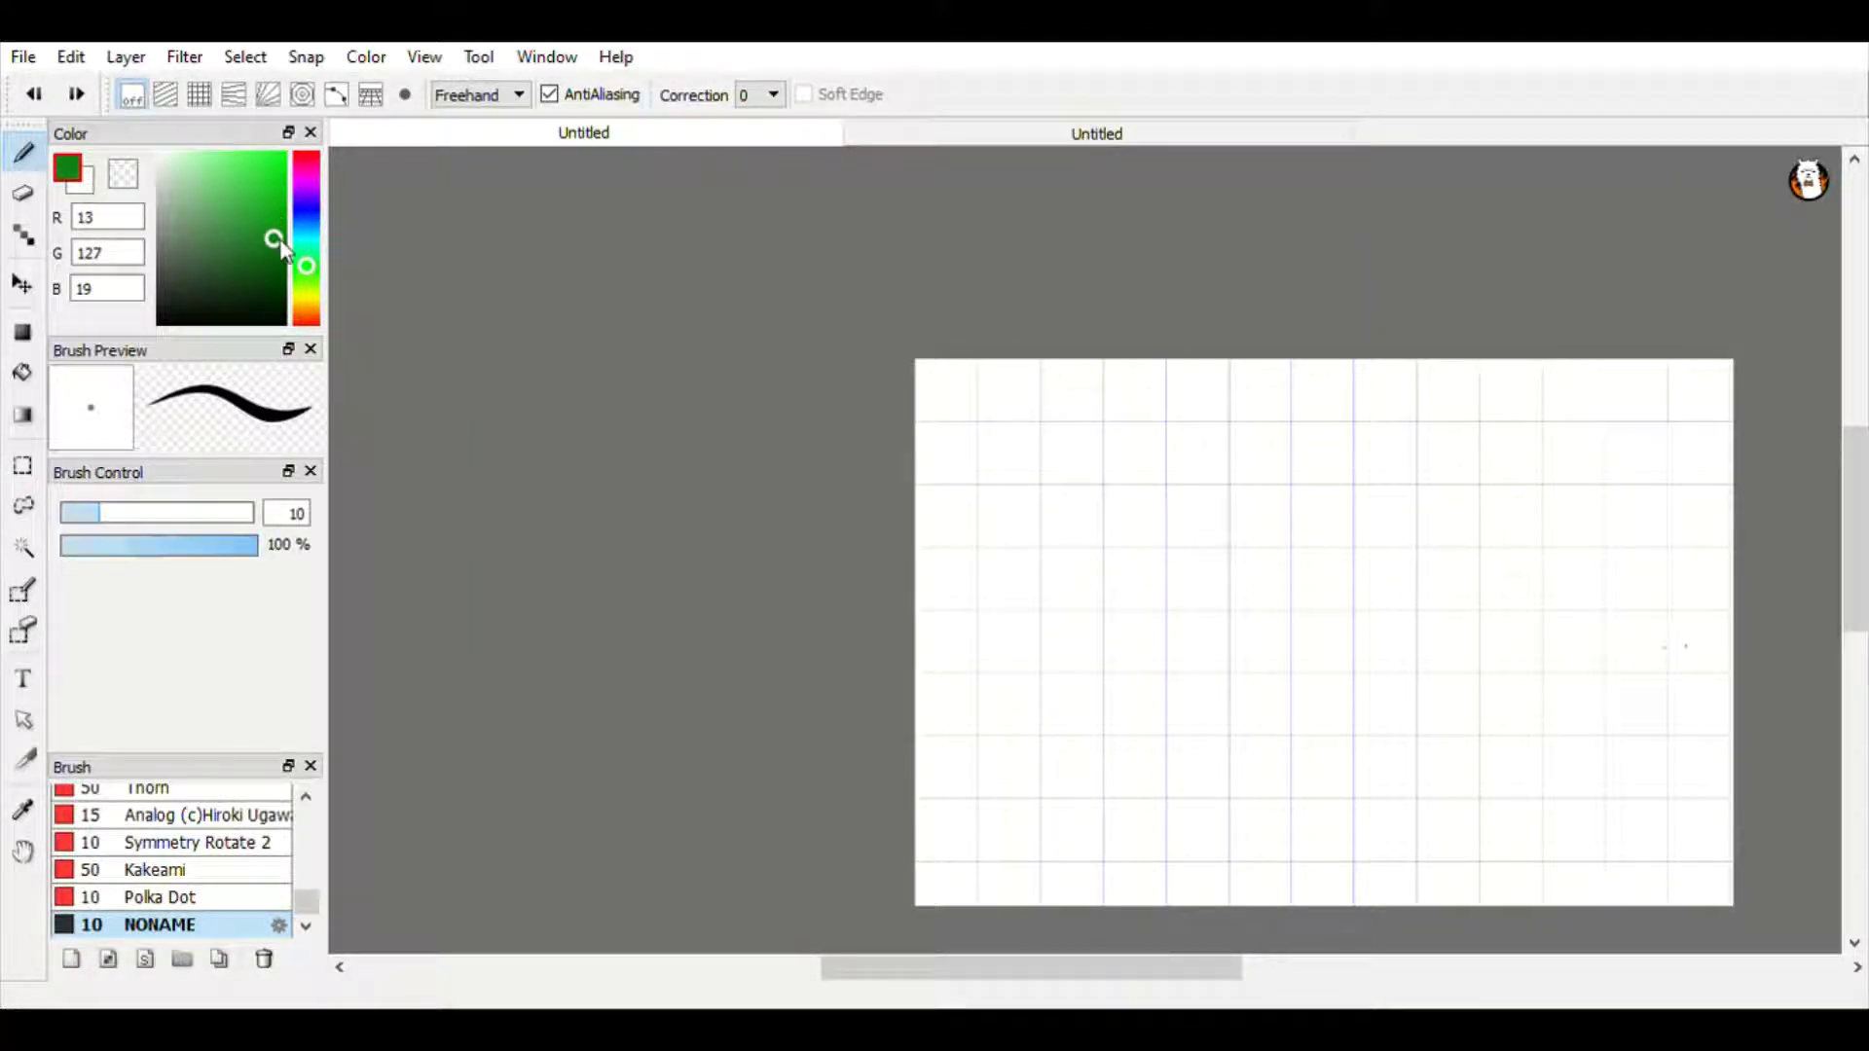
left_click(195, 869)
left_click_drag(1493, 428, 1615, 428)
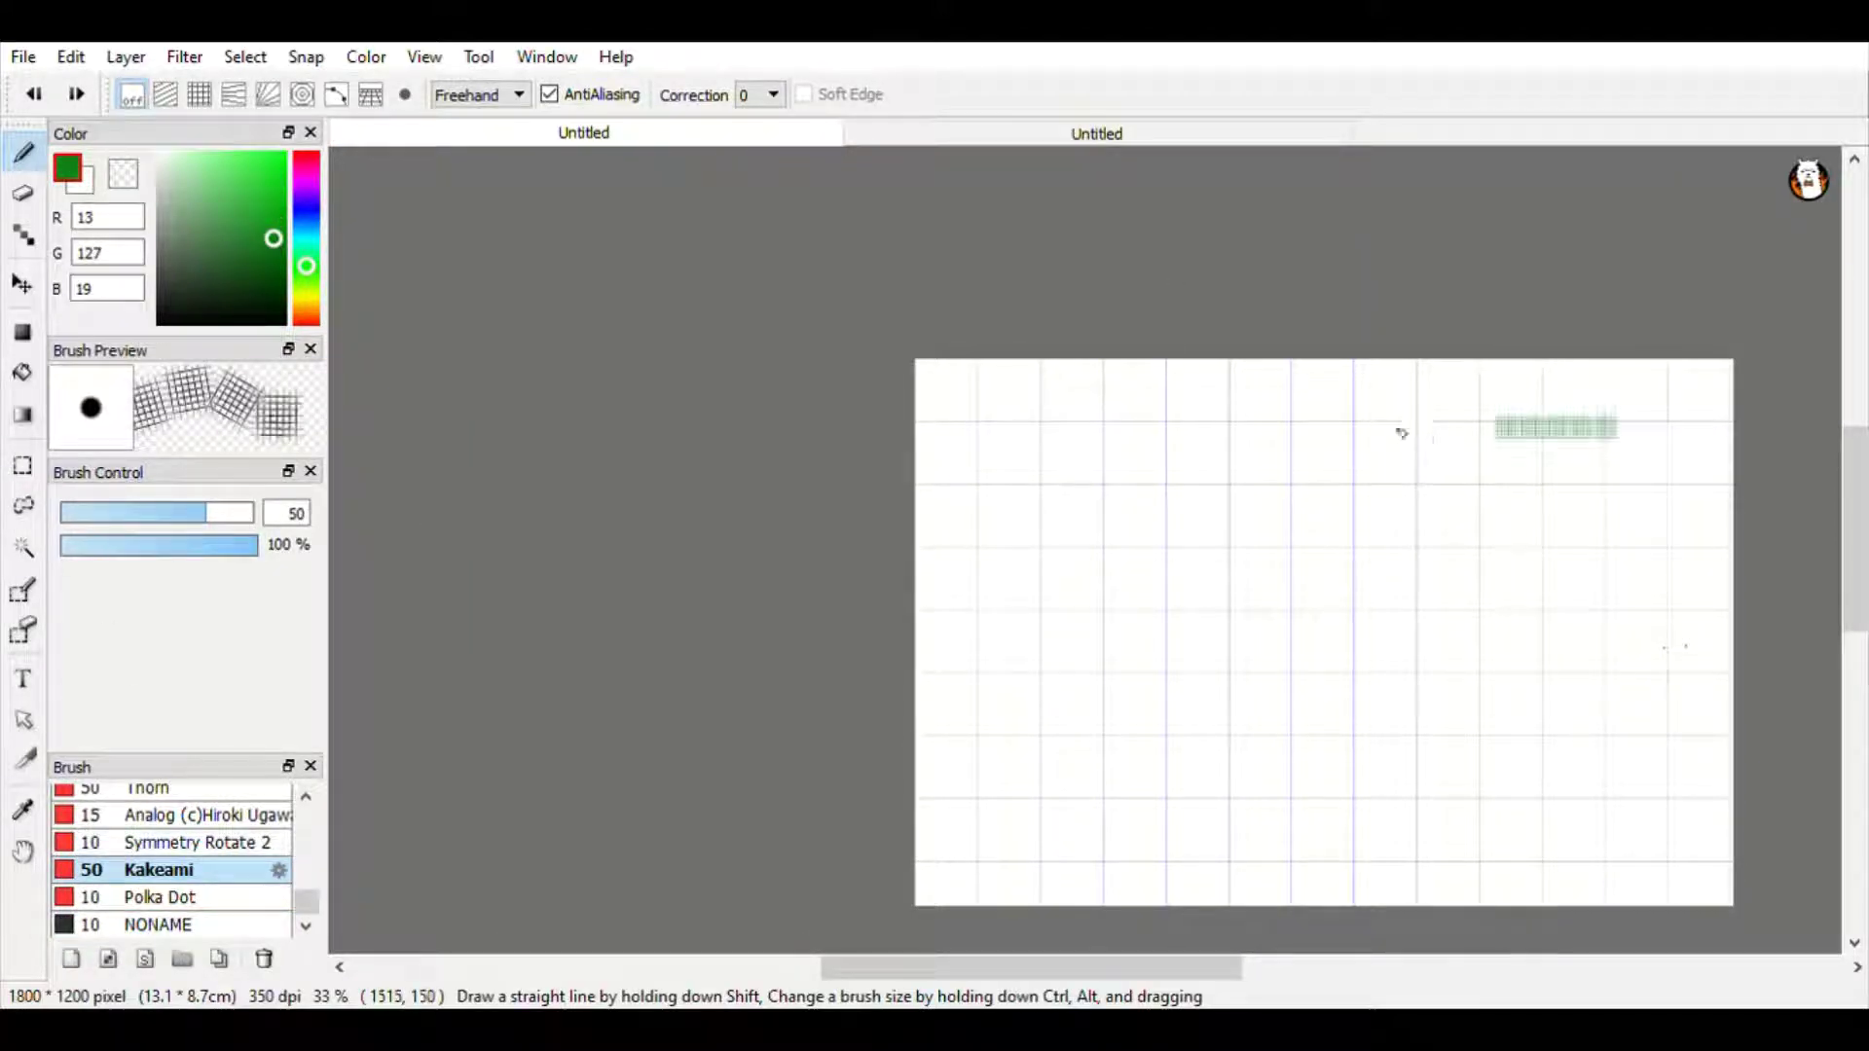
mouse_move(923, 449)
left_mouse_down()
mouse_move(1510, 454)
mouse_move(1081, 500)
mouse_move(1702, 580)
mouse_move(895, 703)
mouse_move(1284, 784)
left_mouse_up()
scroll(1255, 447, "up", 2)
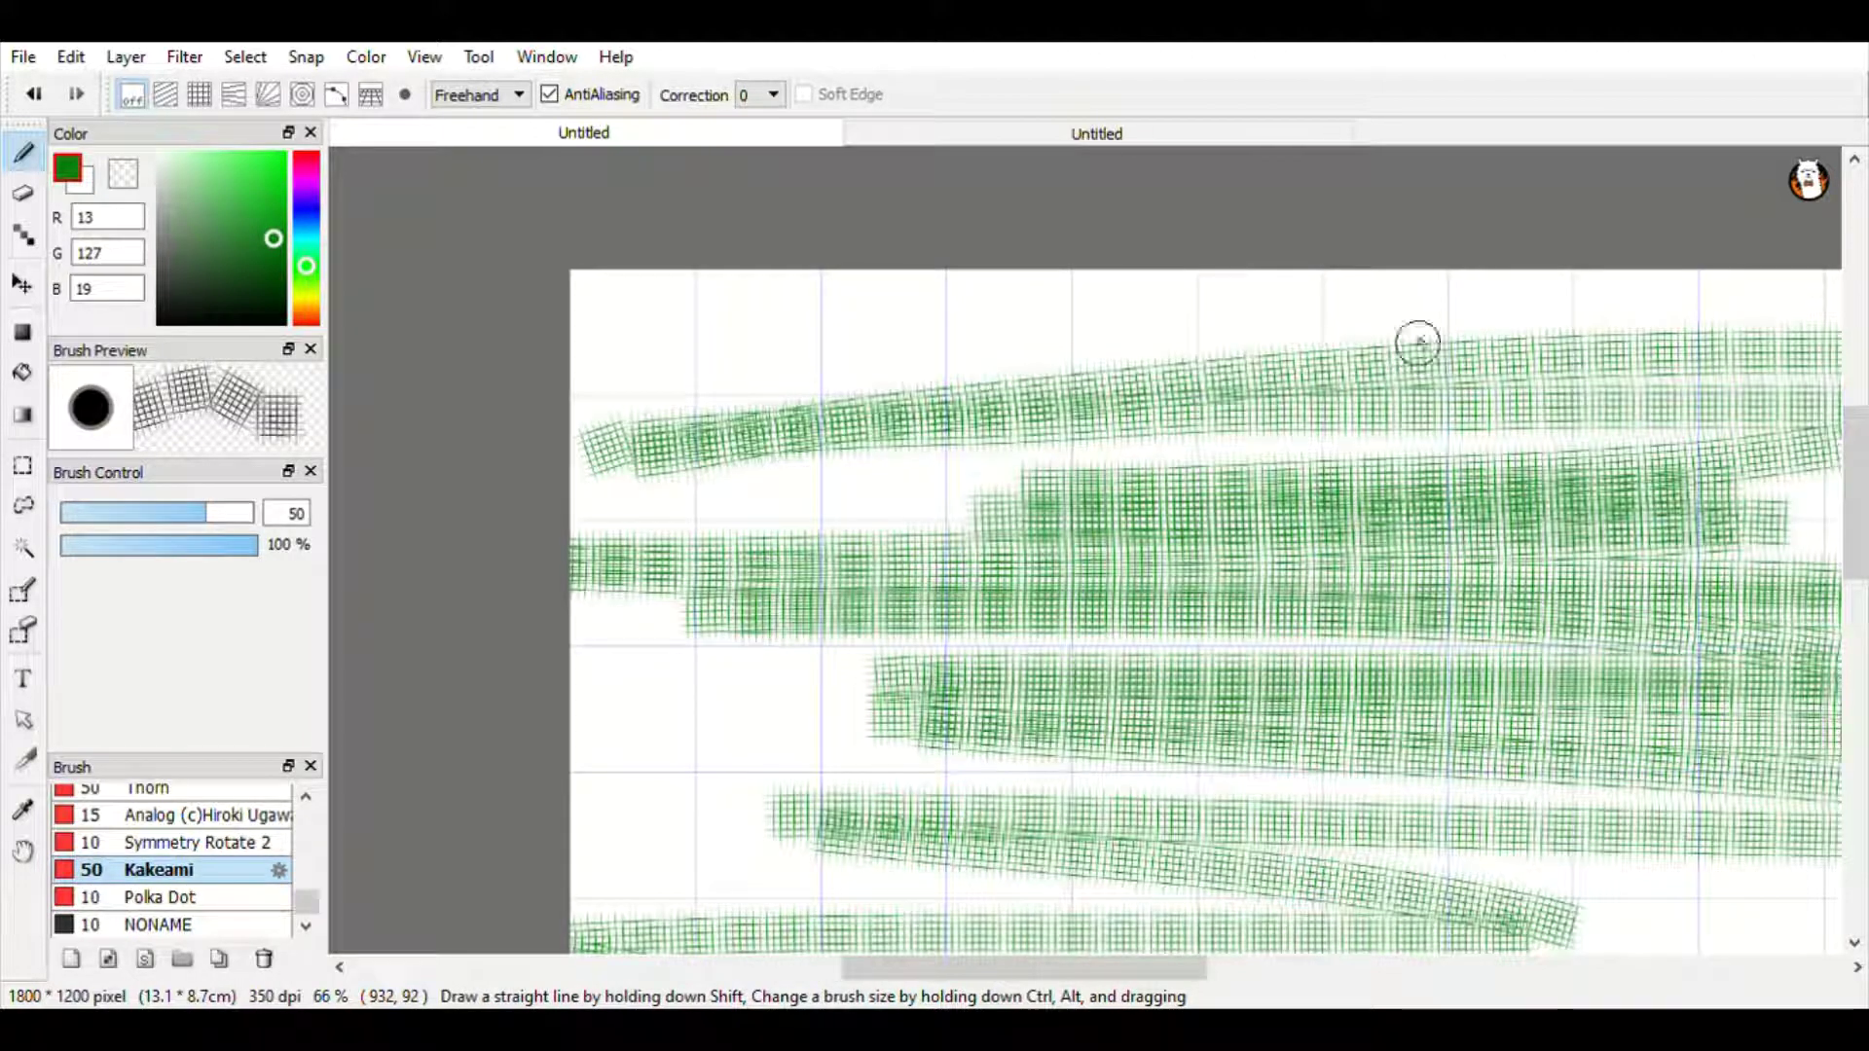
left_click_drag(1020, 967, 1088, 964)
scroll(1110, 710, "up", 1)
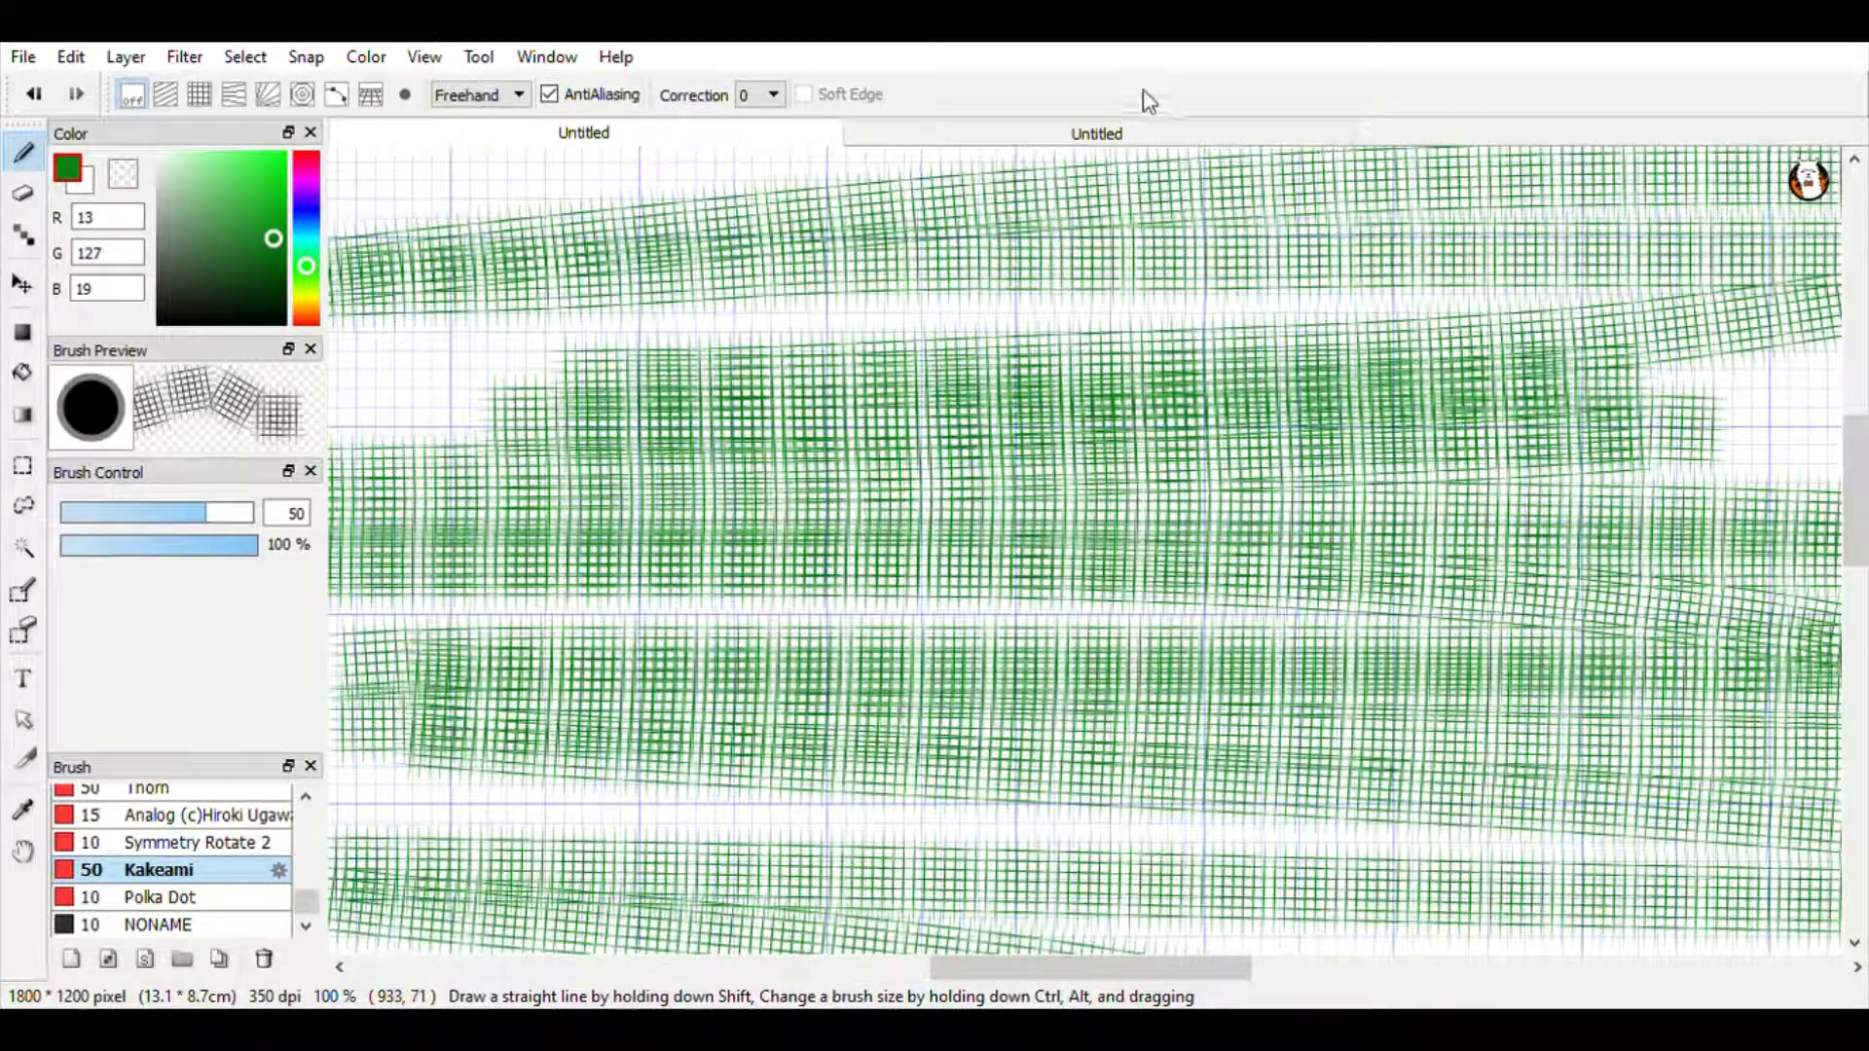
On the second canvas, draw looping mirrored curves with the size 10 Symmetry brush in purple (R 127, G 13, B 119), moving the symmetry base point between strokes.
left_click(1130, 137)
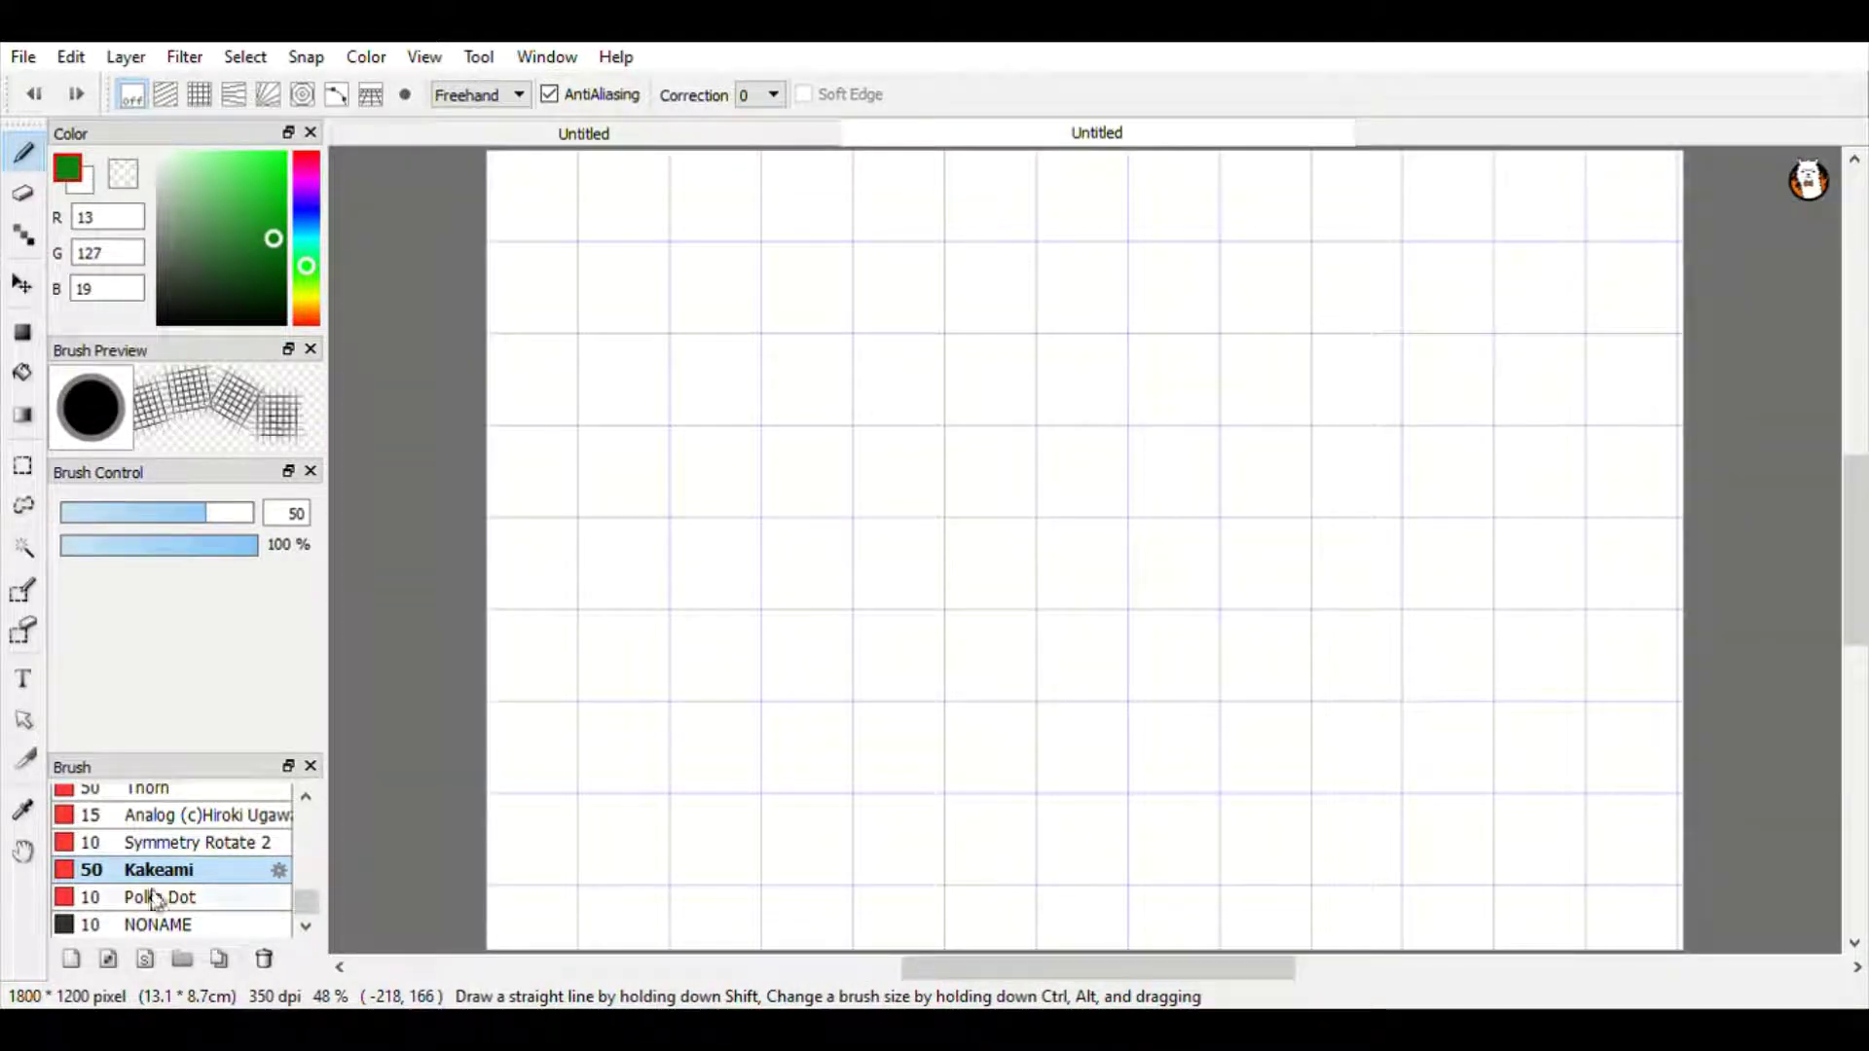
scroll(156, 900, "up", 1)
left_click(177, 798)
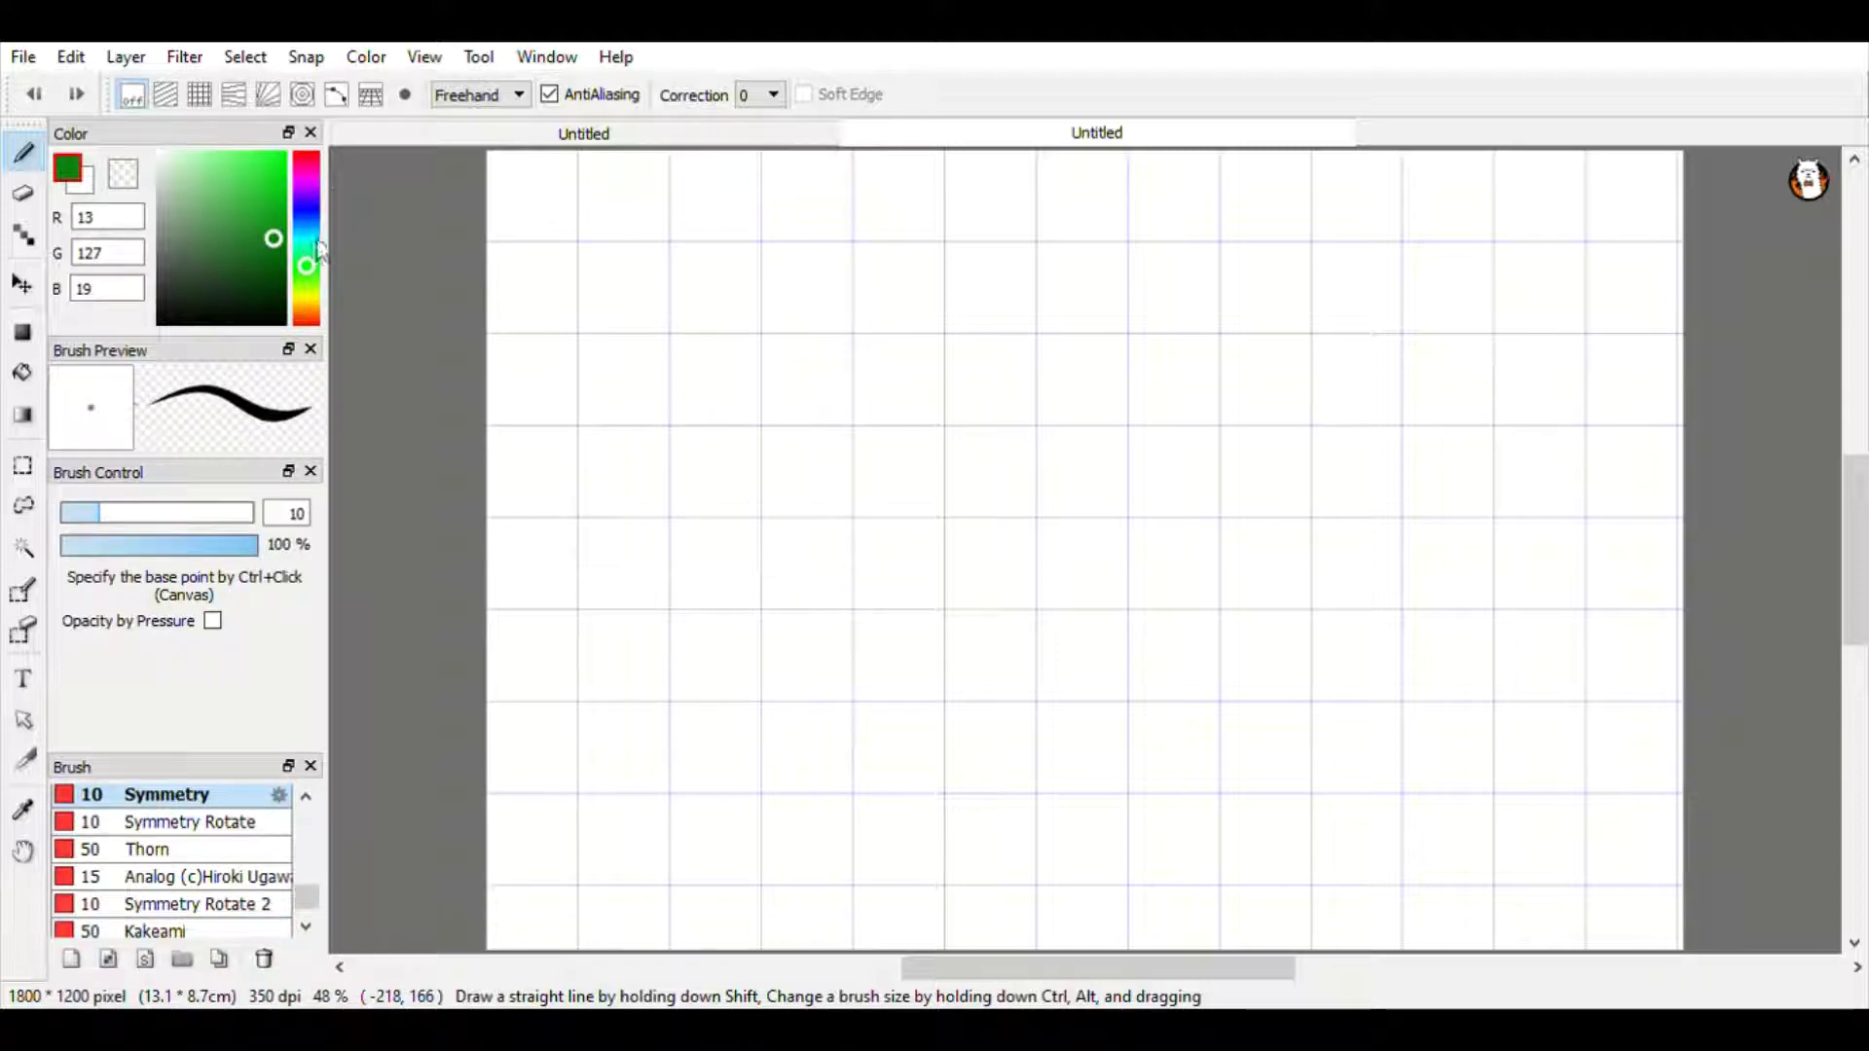
left_click(306, 178)
mouse_move(1405, 374)
left_mouse_down()
mouse_move(1146, 586)
mouse_move(964, 234)
mouse_move(1097, 668)
mouse_move(1148, 659)
left_mouse_up()
left_click(776, 592, "ctrl")
mouse_move(776, 593)
left_mouse_down()
mouse_move(1001, 492)
mouse_move(1153, 498)
mouse_move(1326, 888)
mouse_move(901, 292)
mouse_move(1389, 597)
mouse_move(760, 292)
left_mouse_up()
Create a third 1800 × 1200 pixel canvas, and switch among the open canvases to compare them.
left_click(584, 136)
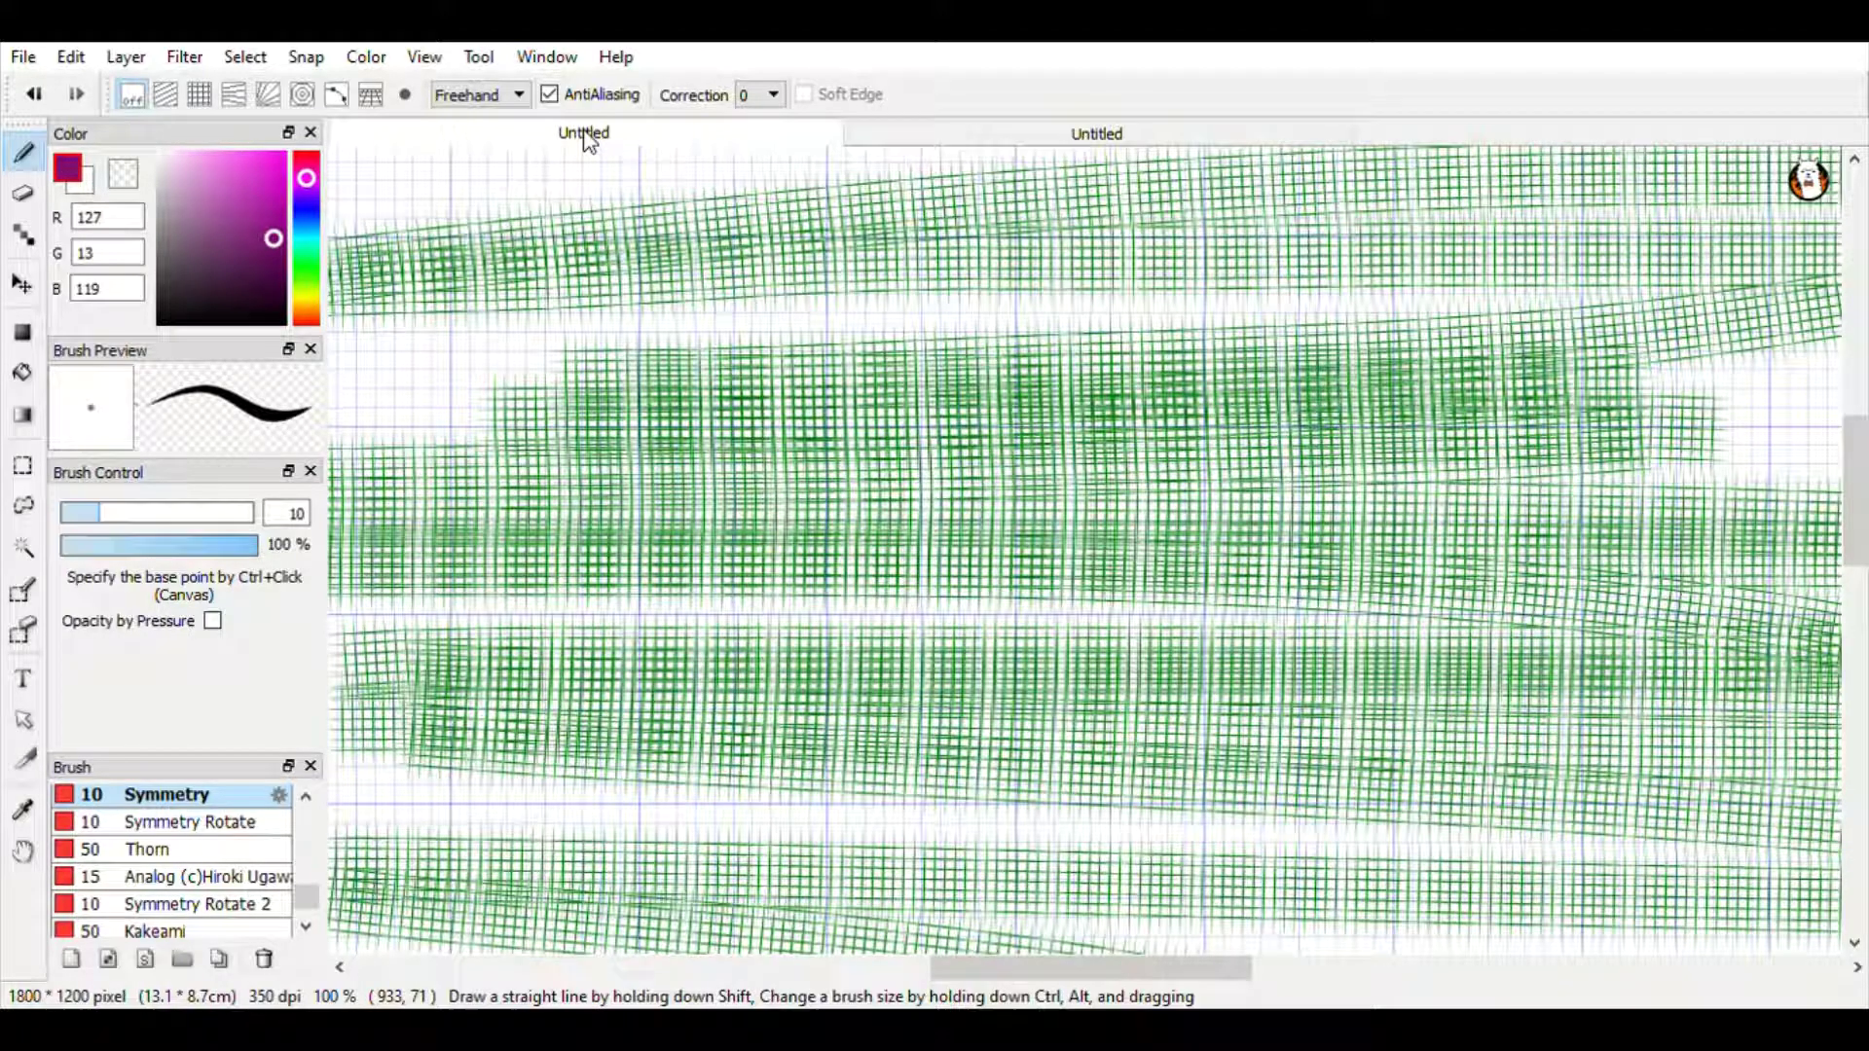
left_click(1163, 137)
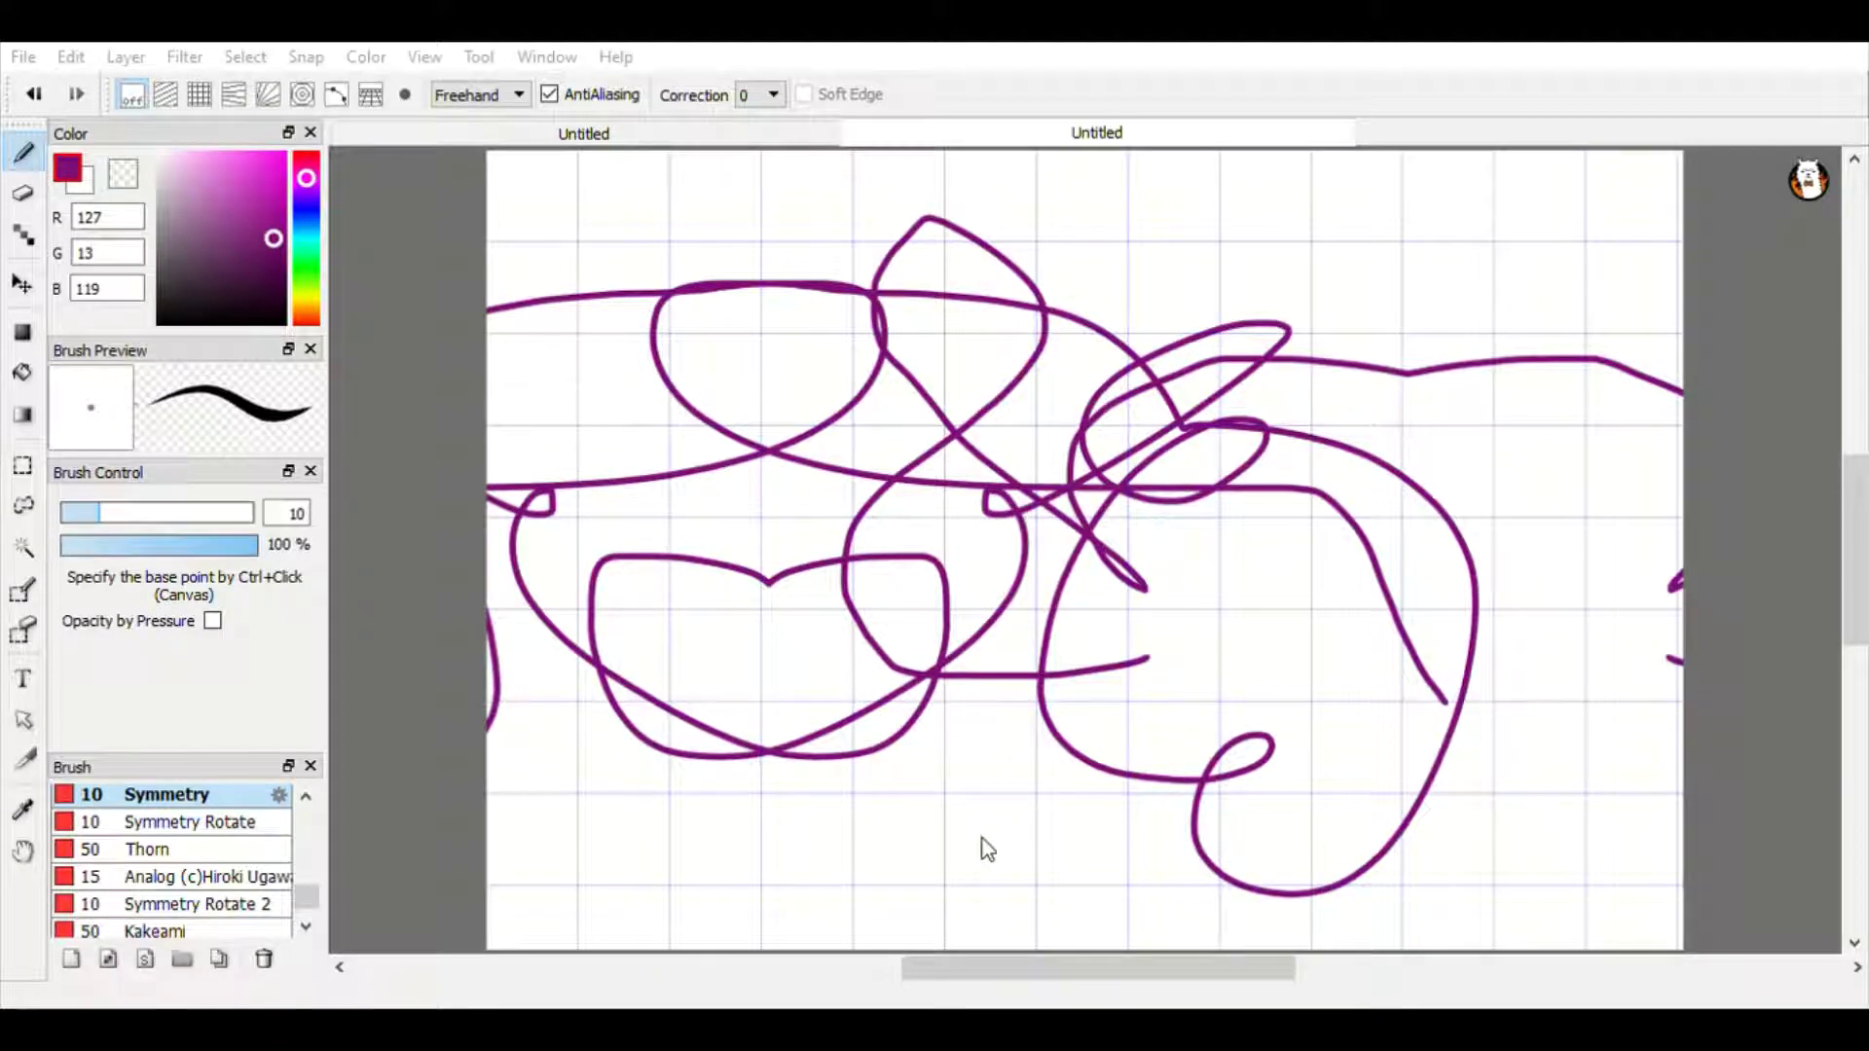
key("Return")
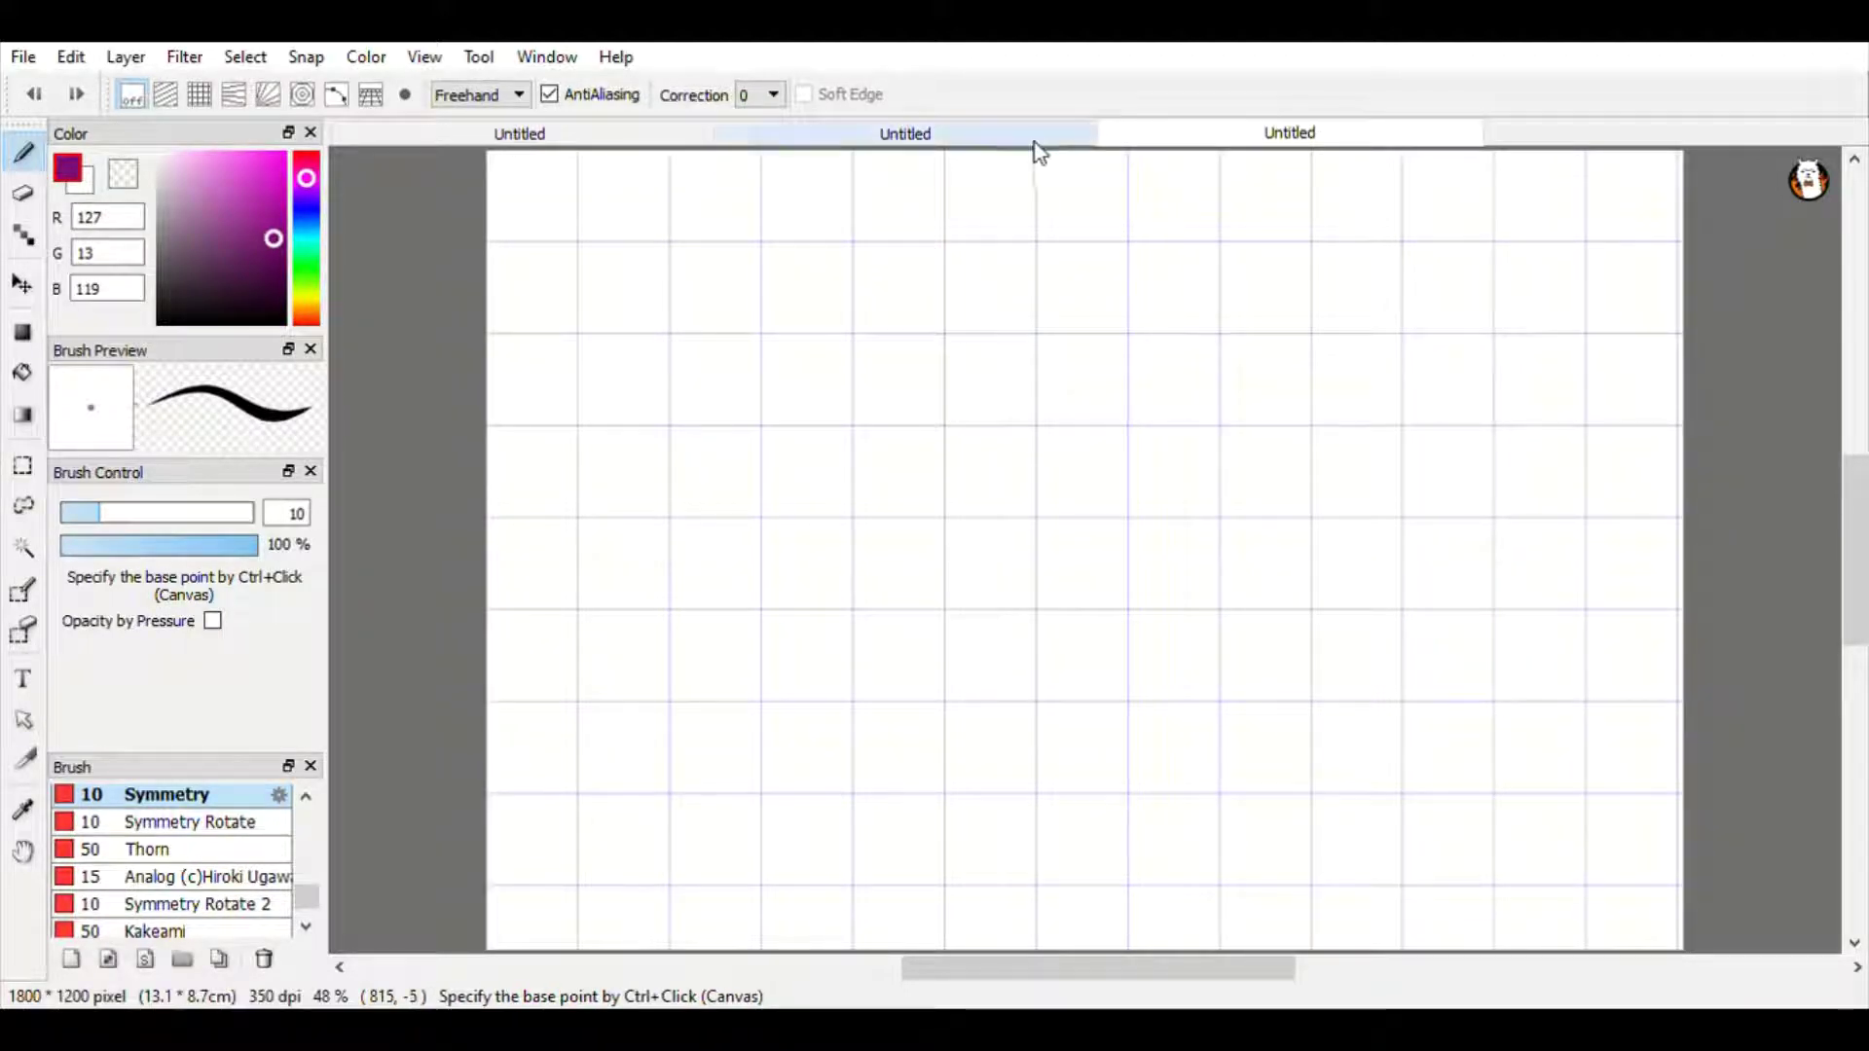
left_click(909, 131)
left_click(571, 132)
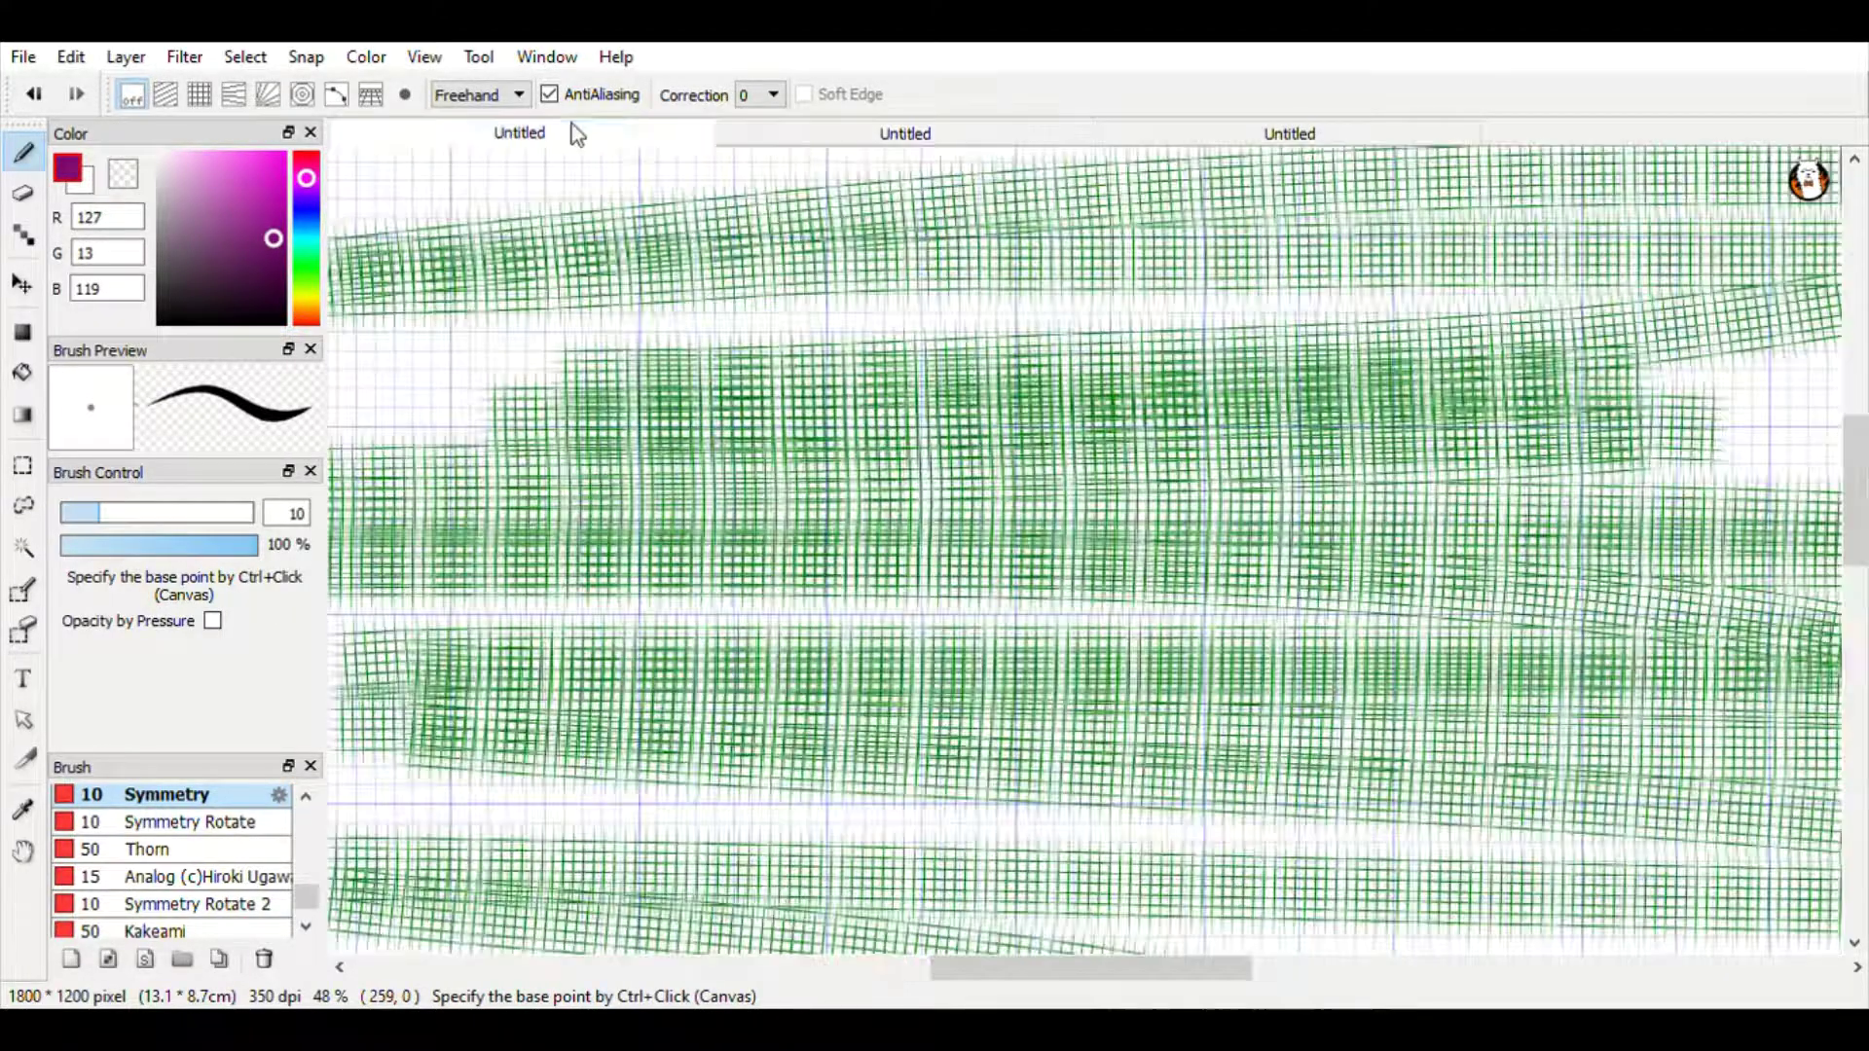
left_click(1254, 136)
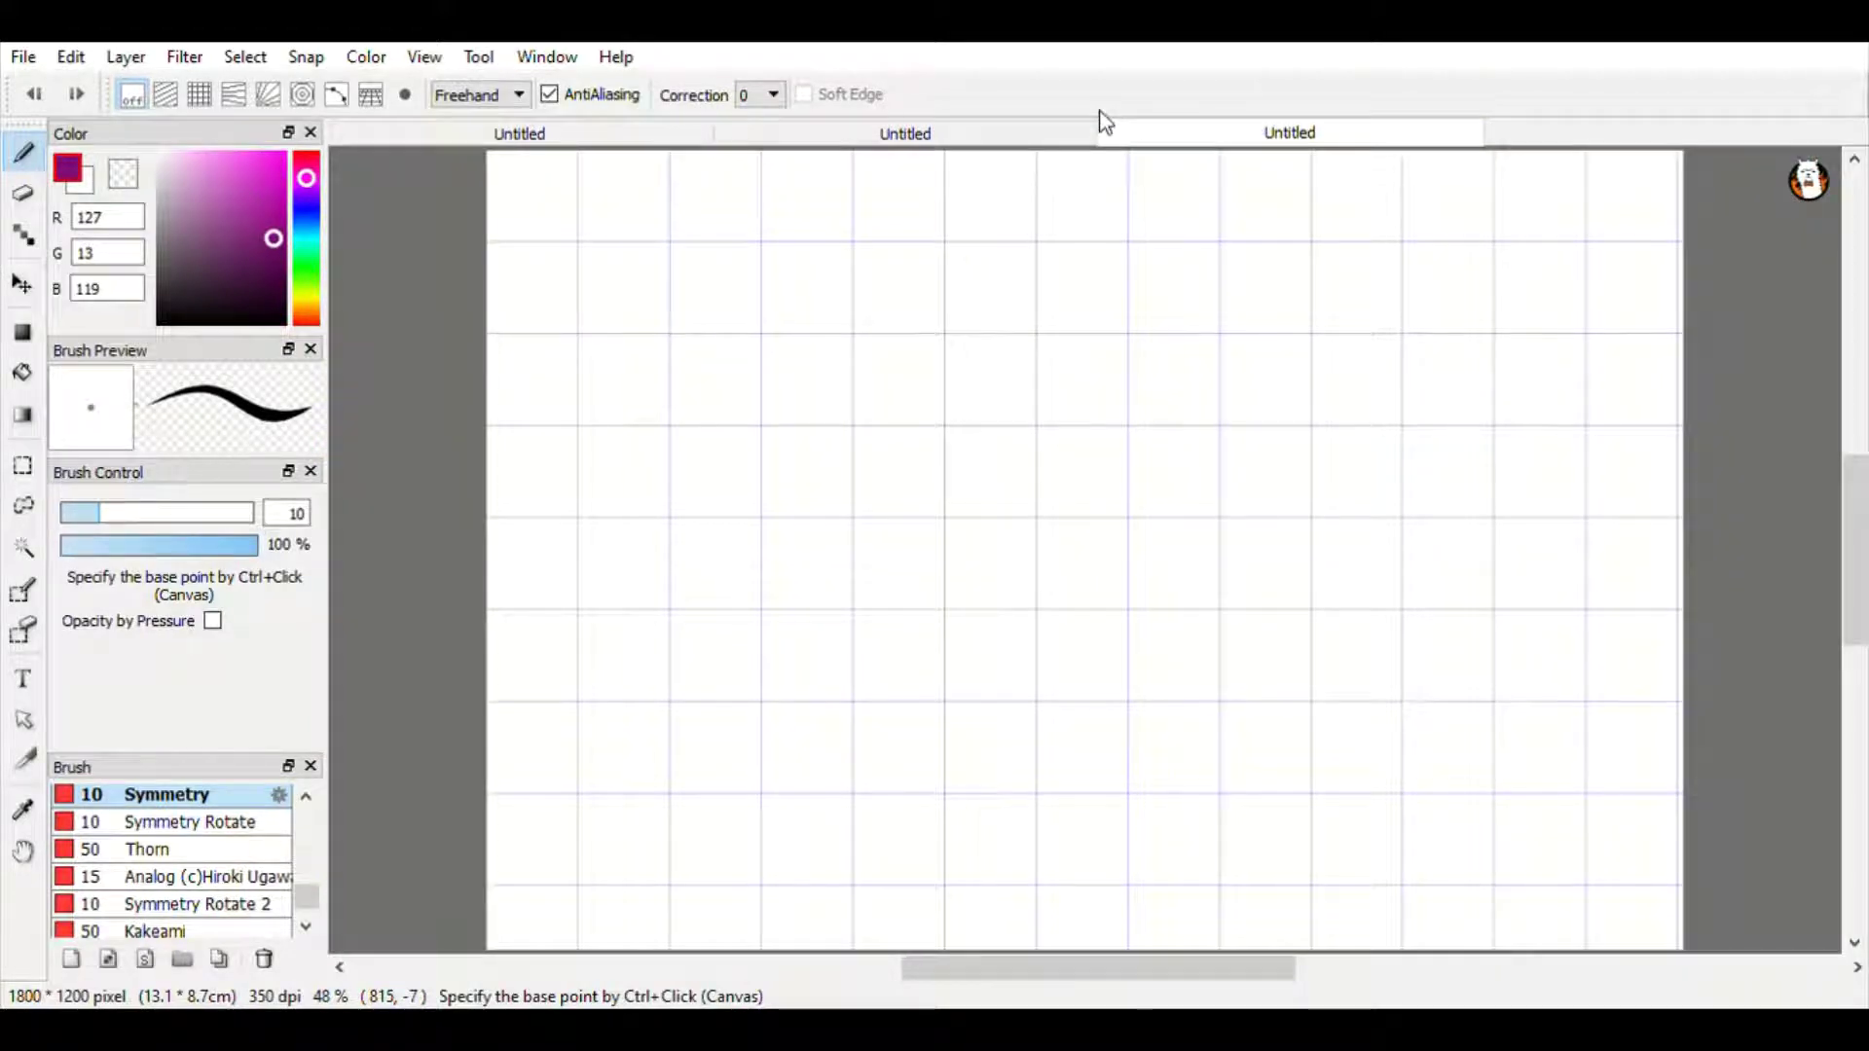
Erase the purple curves from the second canvas with the size 116 Eraser, and toggle the parallel snap on and off.
key("e")
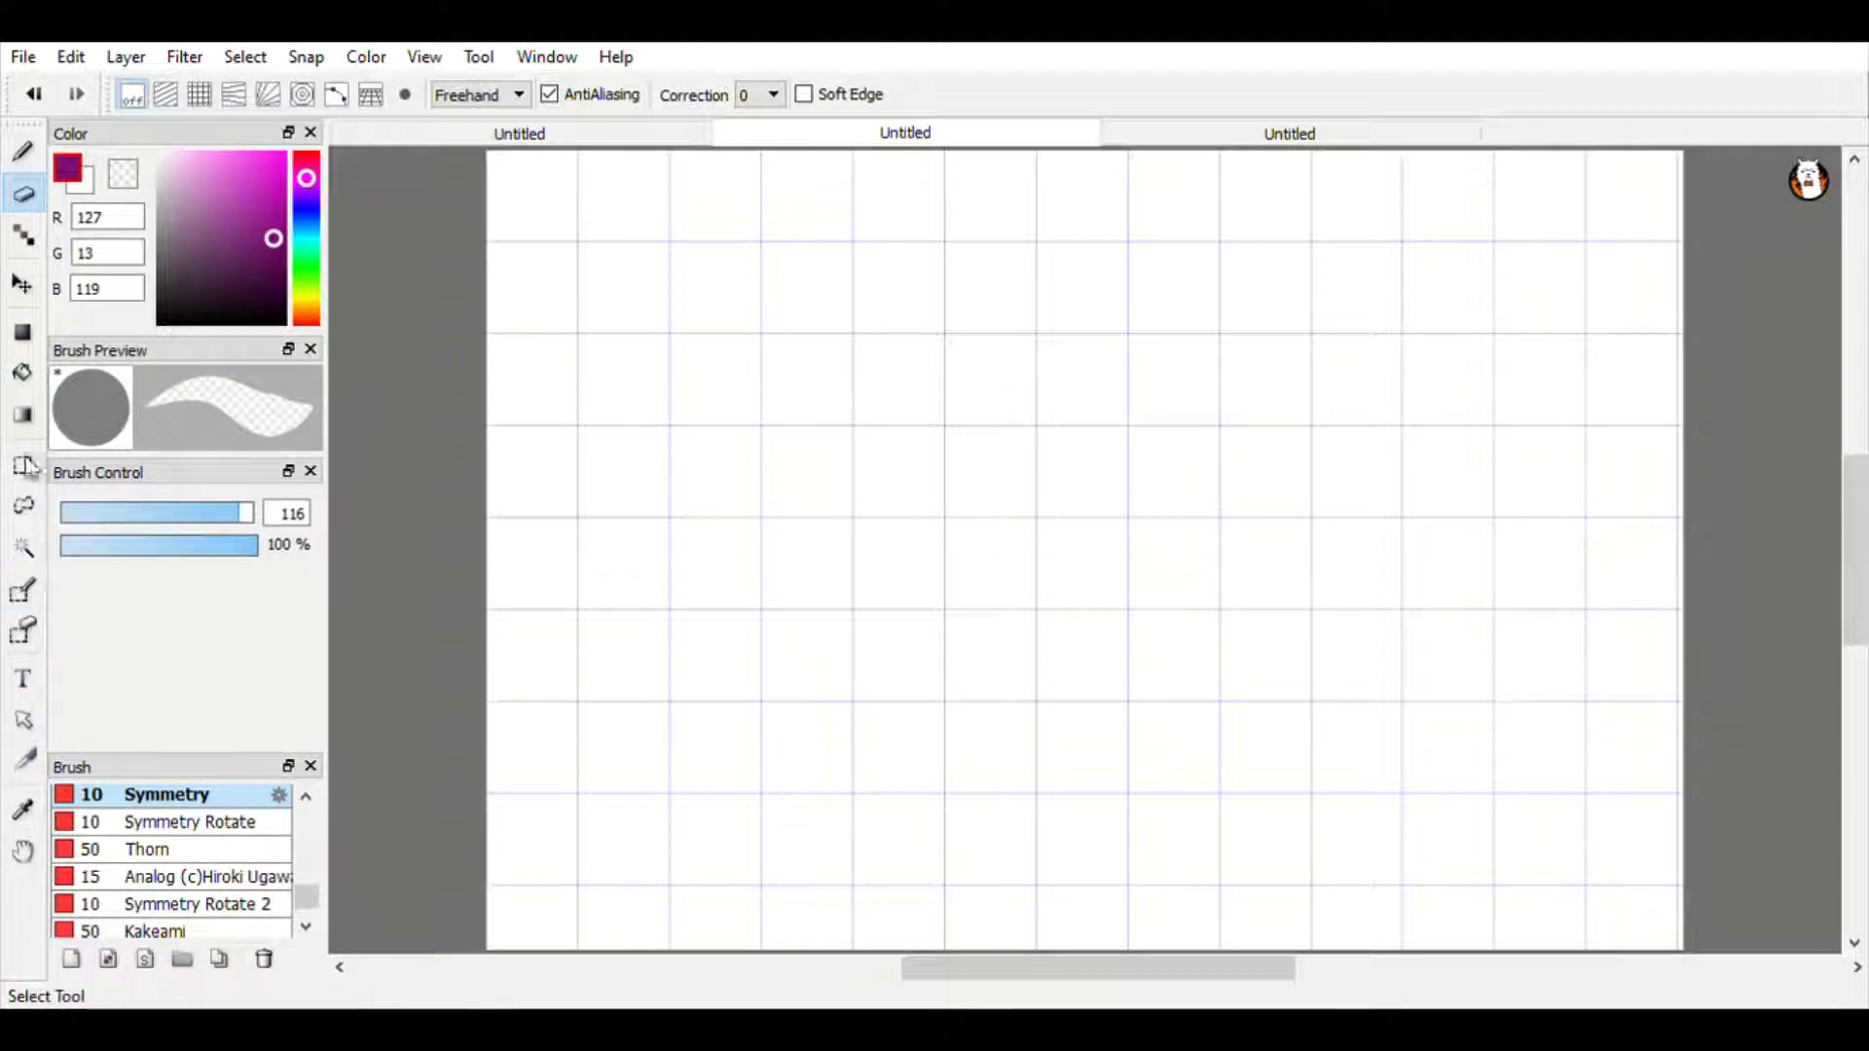
left_click(177, 98)
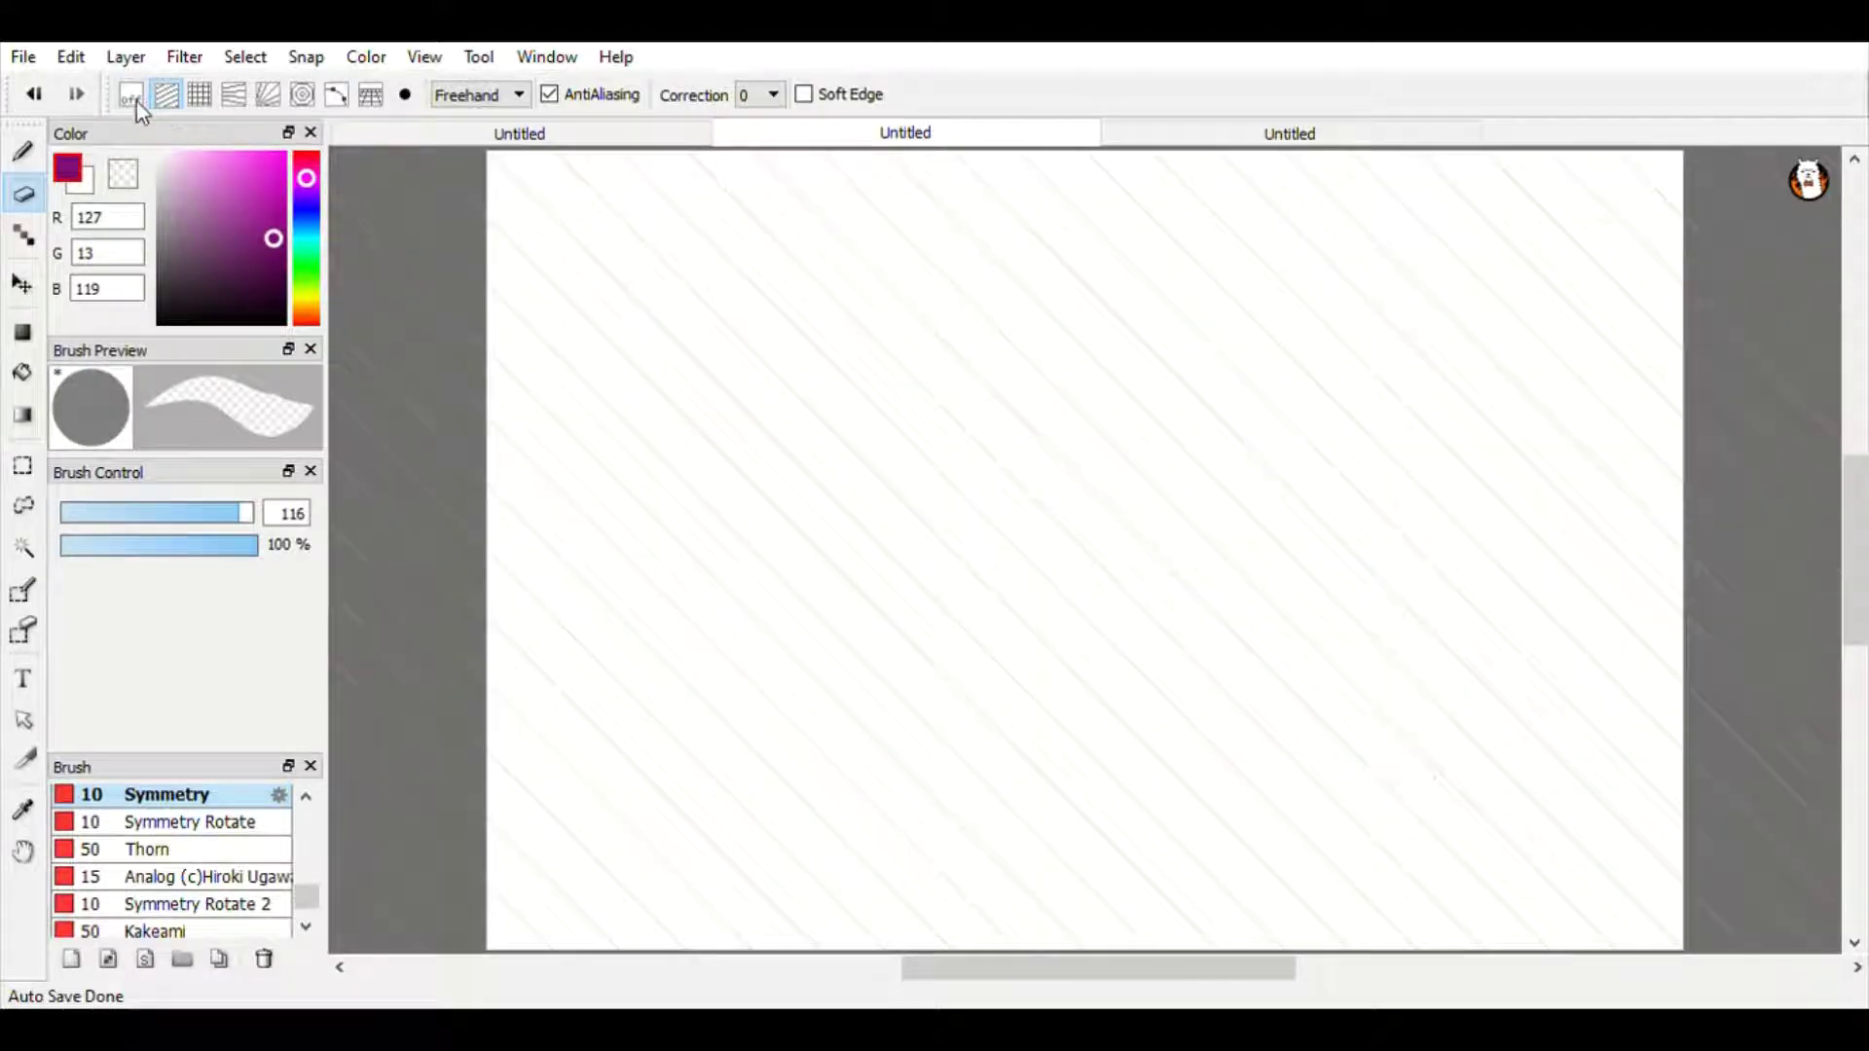
left_click(137, 101)
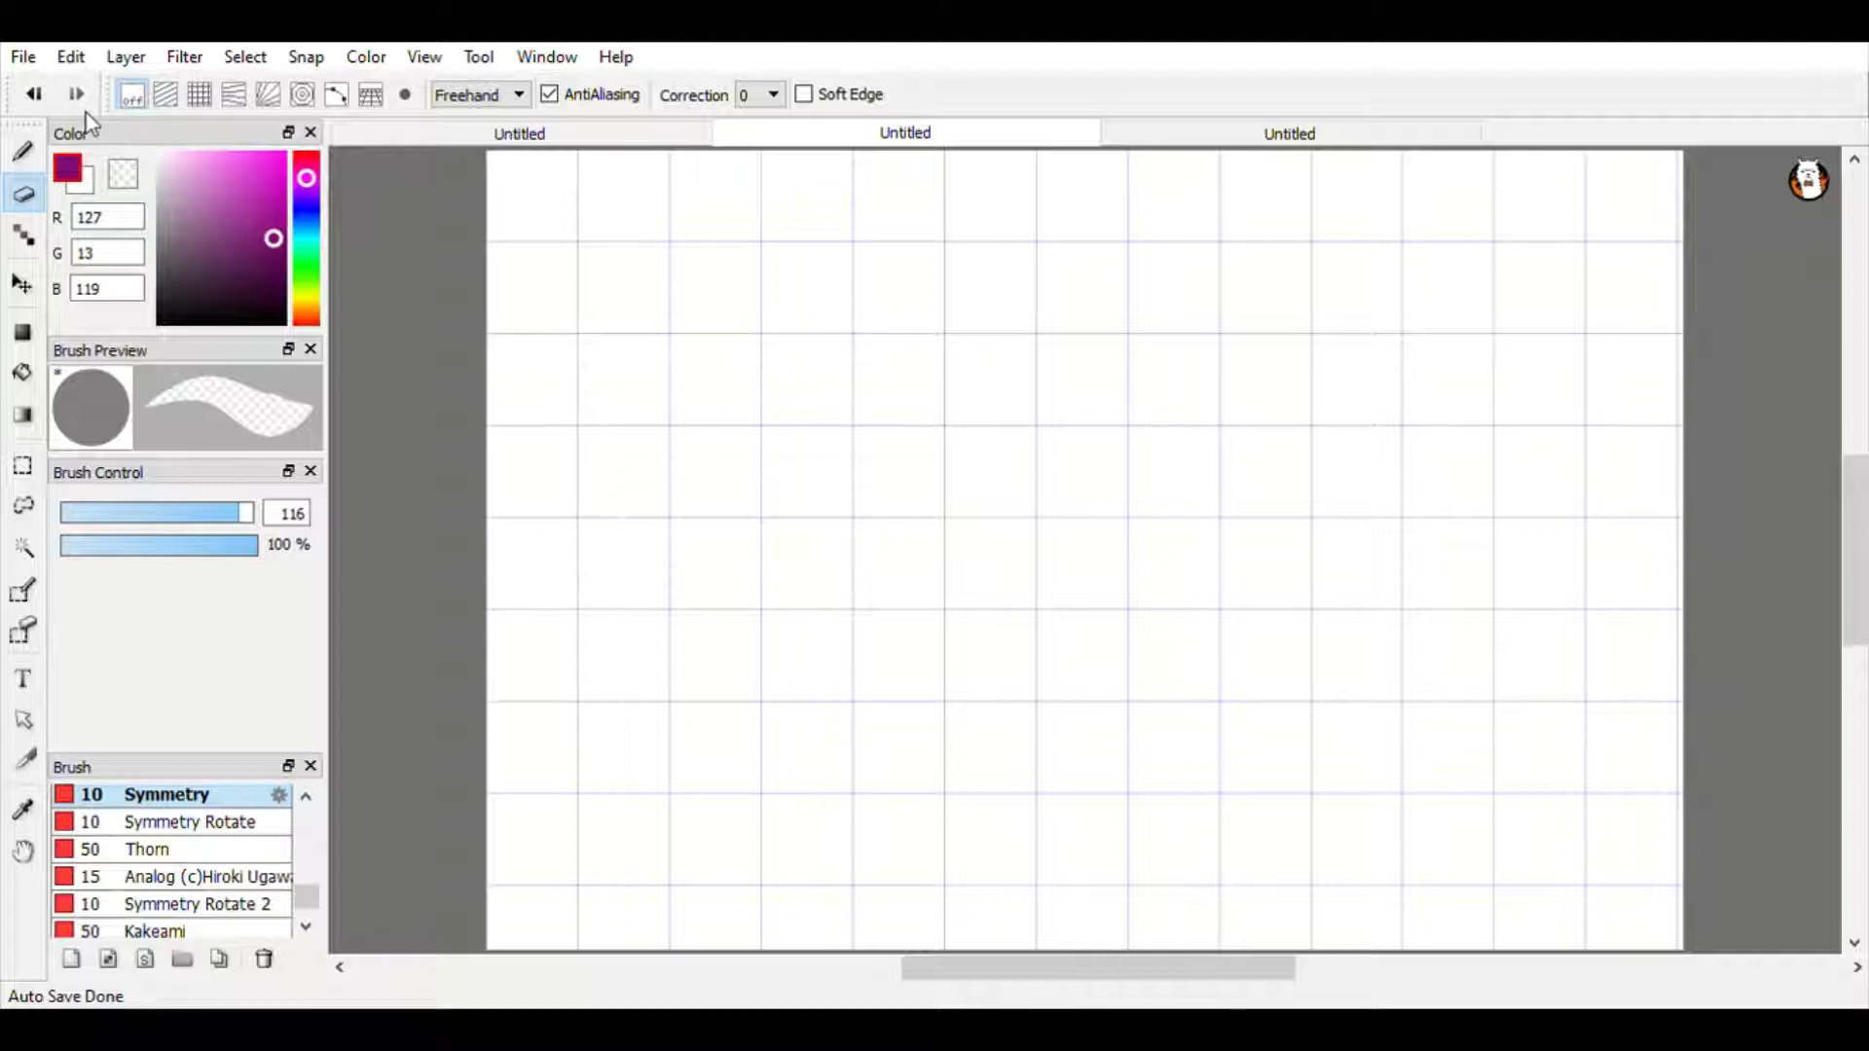
Set the drawing color to near-black (R 13, G 12, B 12) and turn on the diagonal parallel snap.
left_click(166, 318)
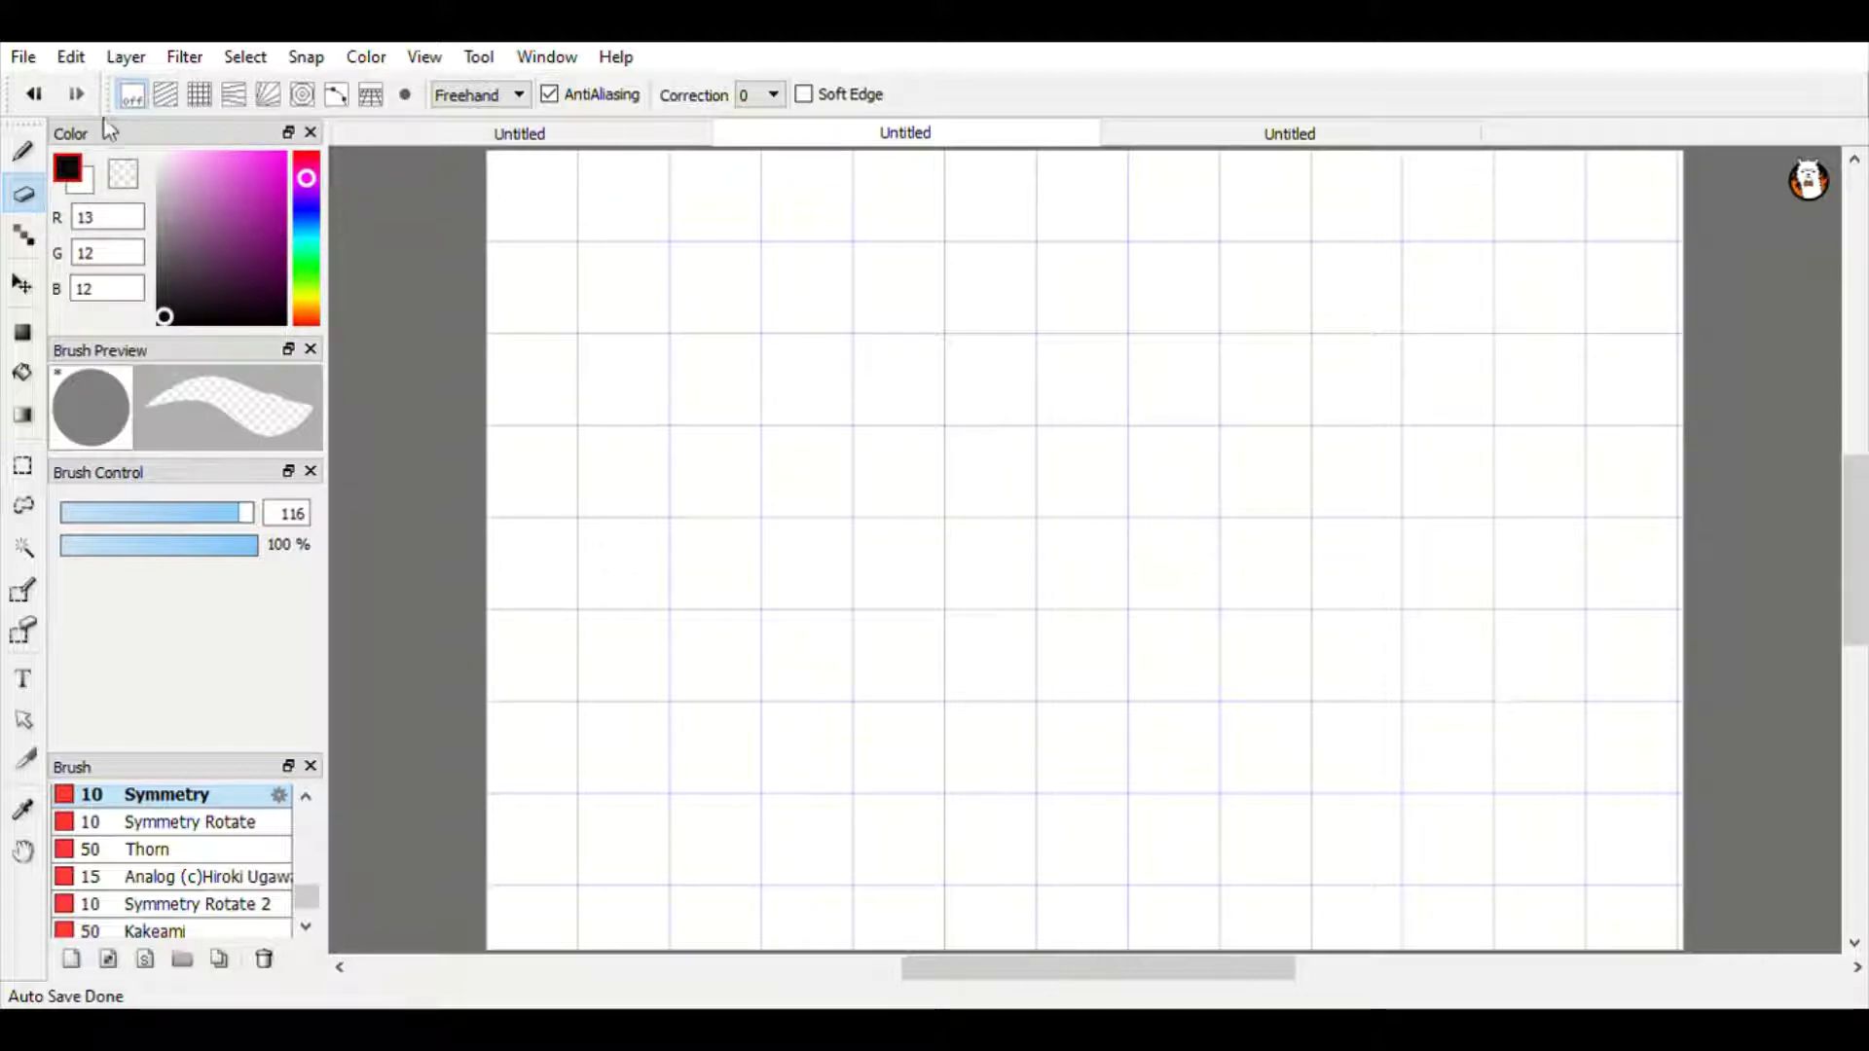
left_click(167, 101)
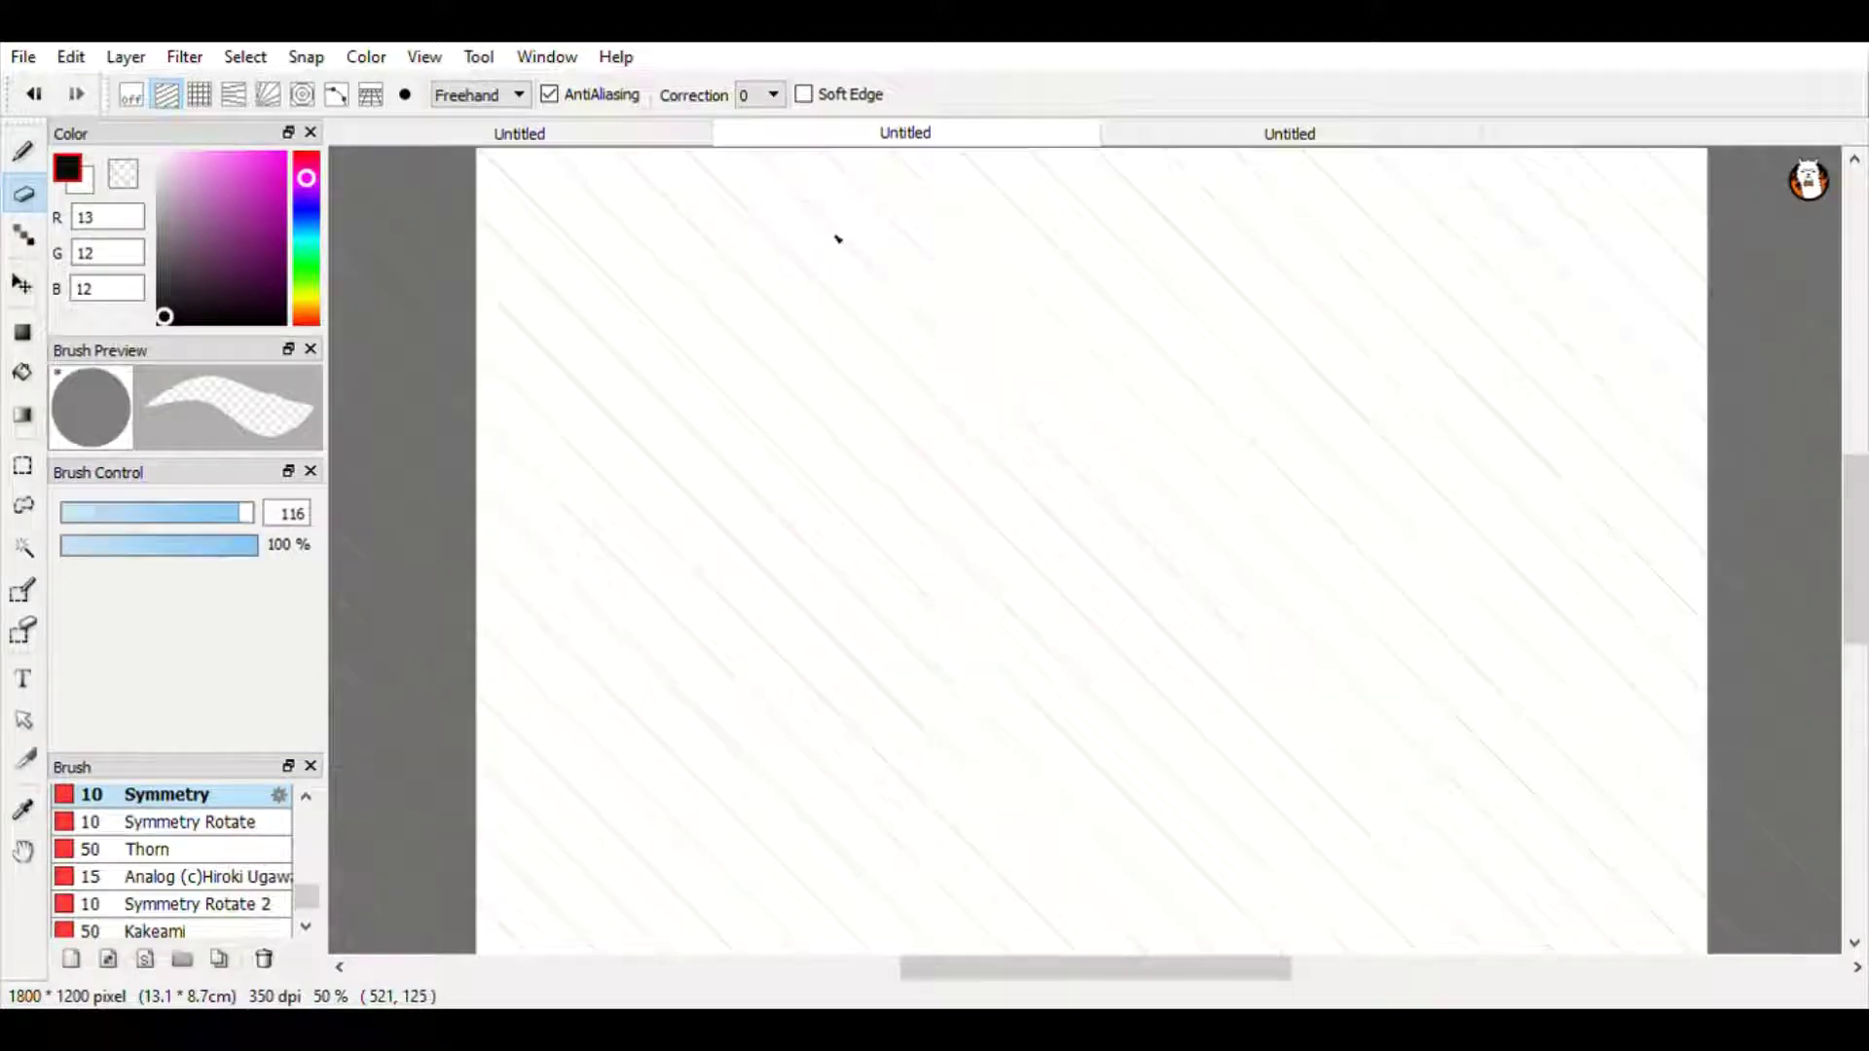
scroll(836, 238, "up", 2)
scroll(837, 237, "down", 2)
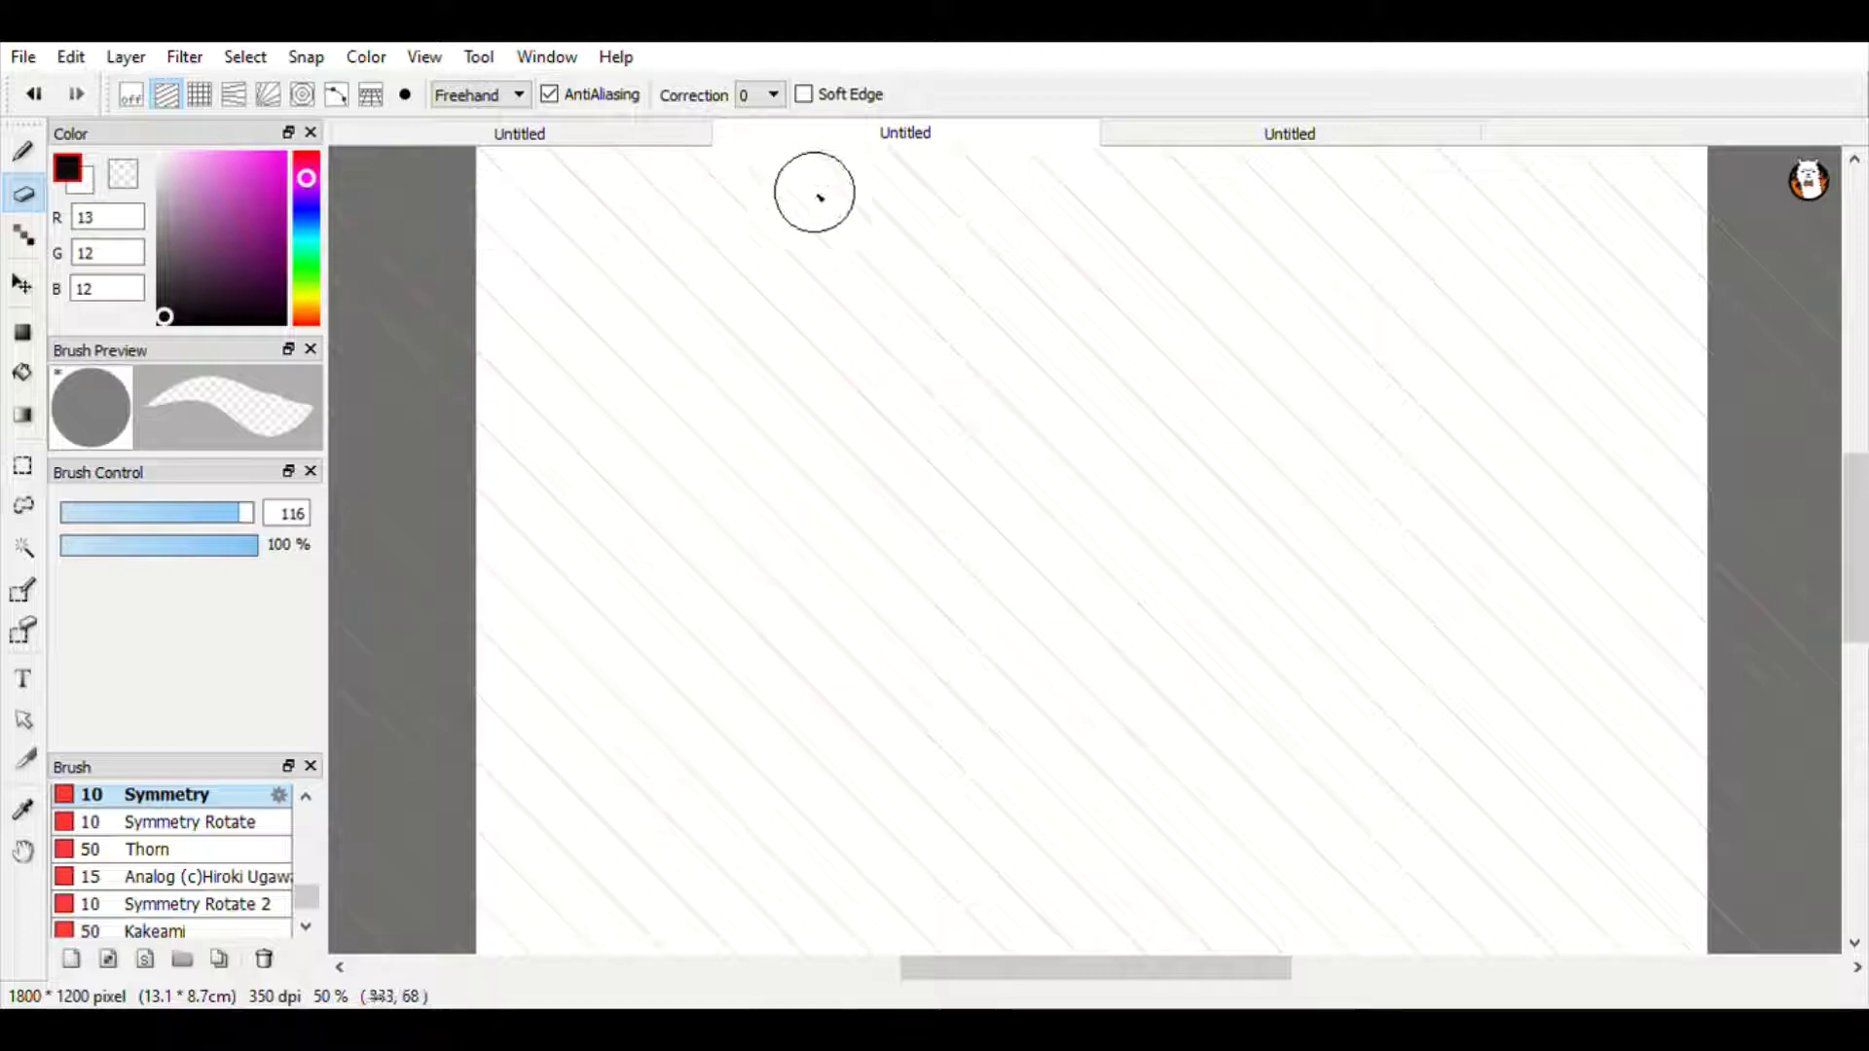
scroll(633, 696, "down", 1)
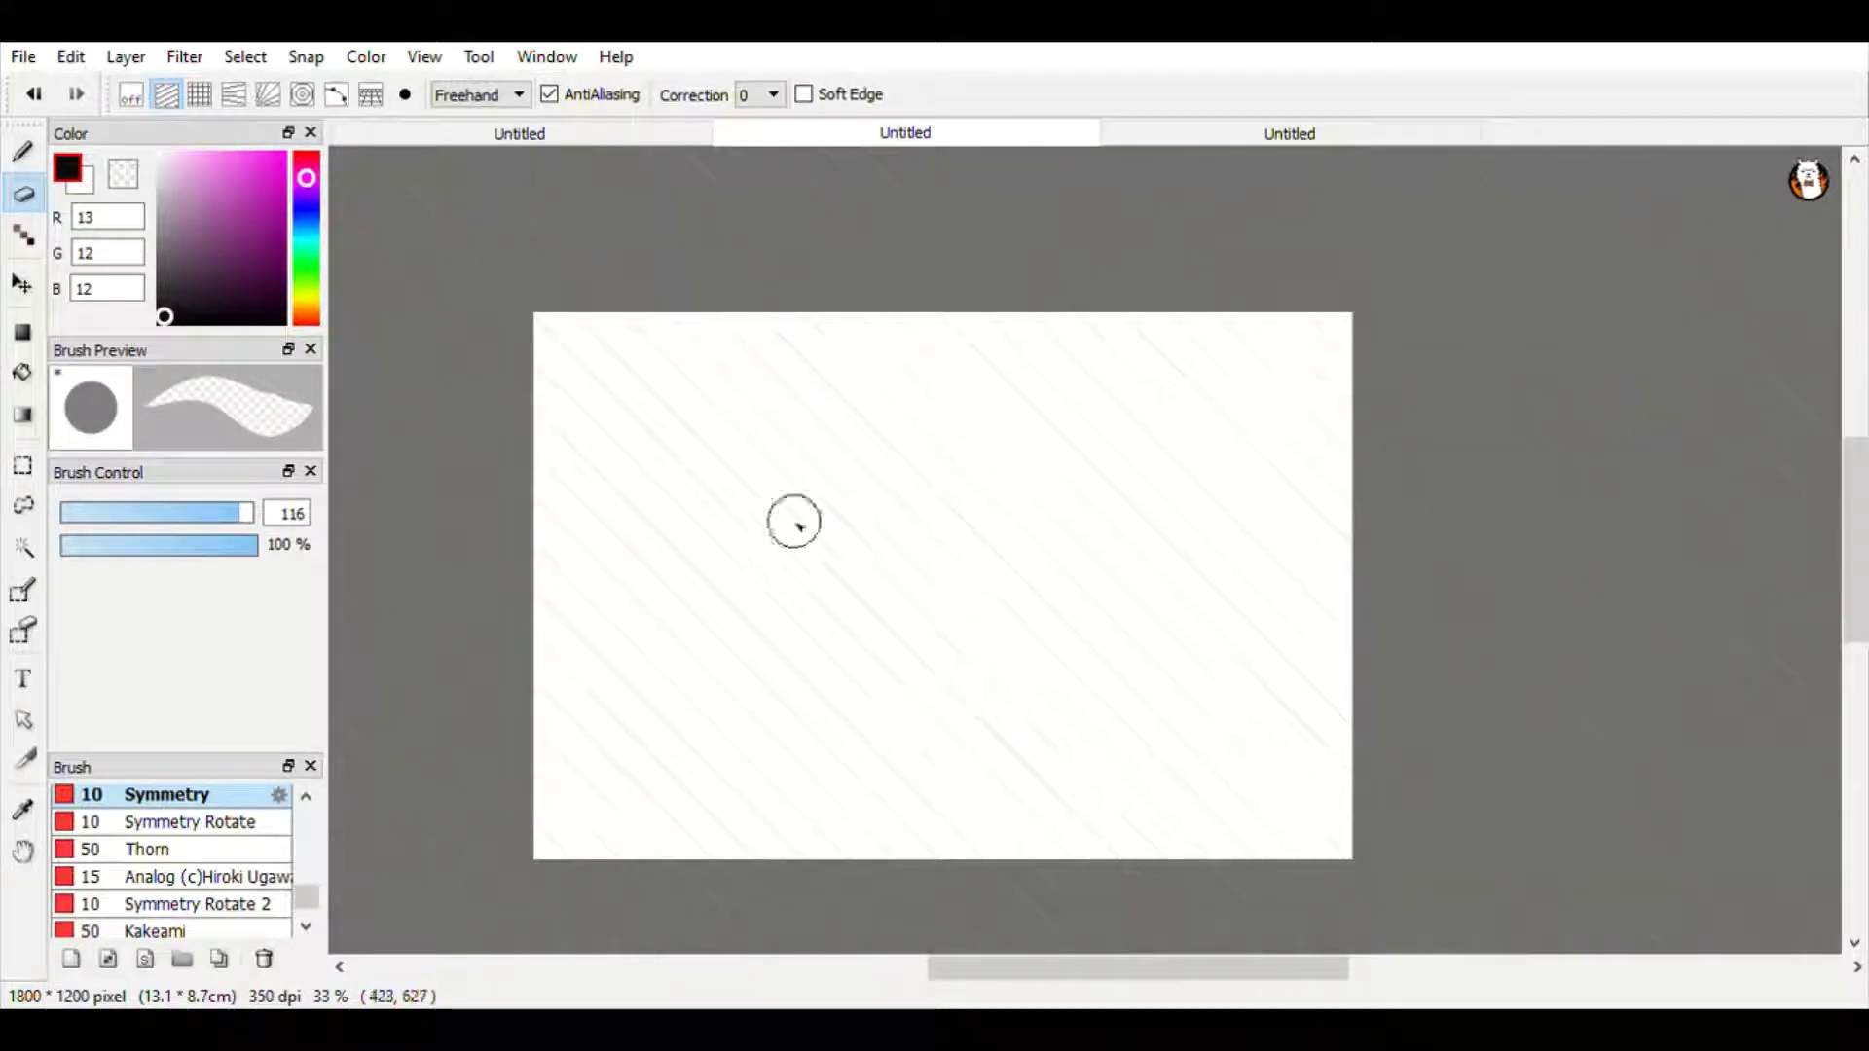
scroll(879, 458, "up", 1)
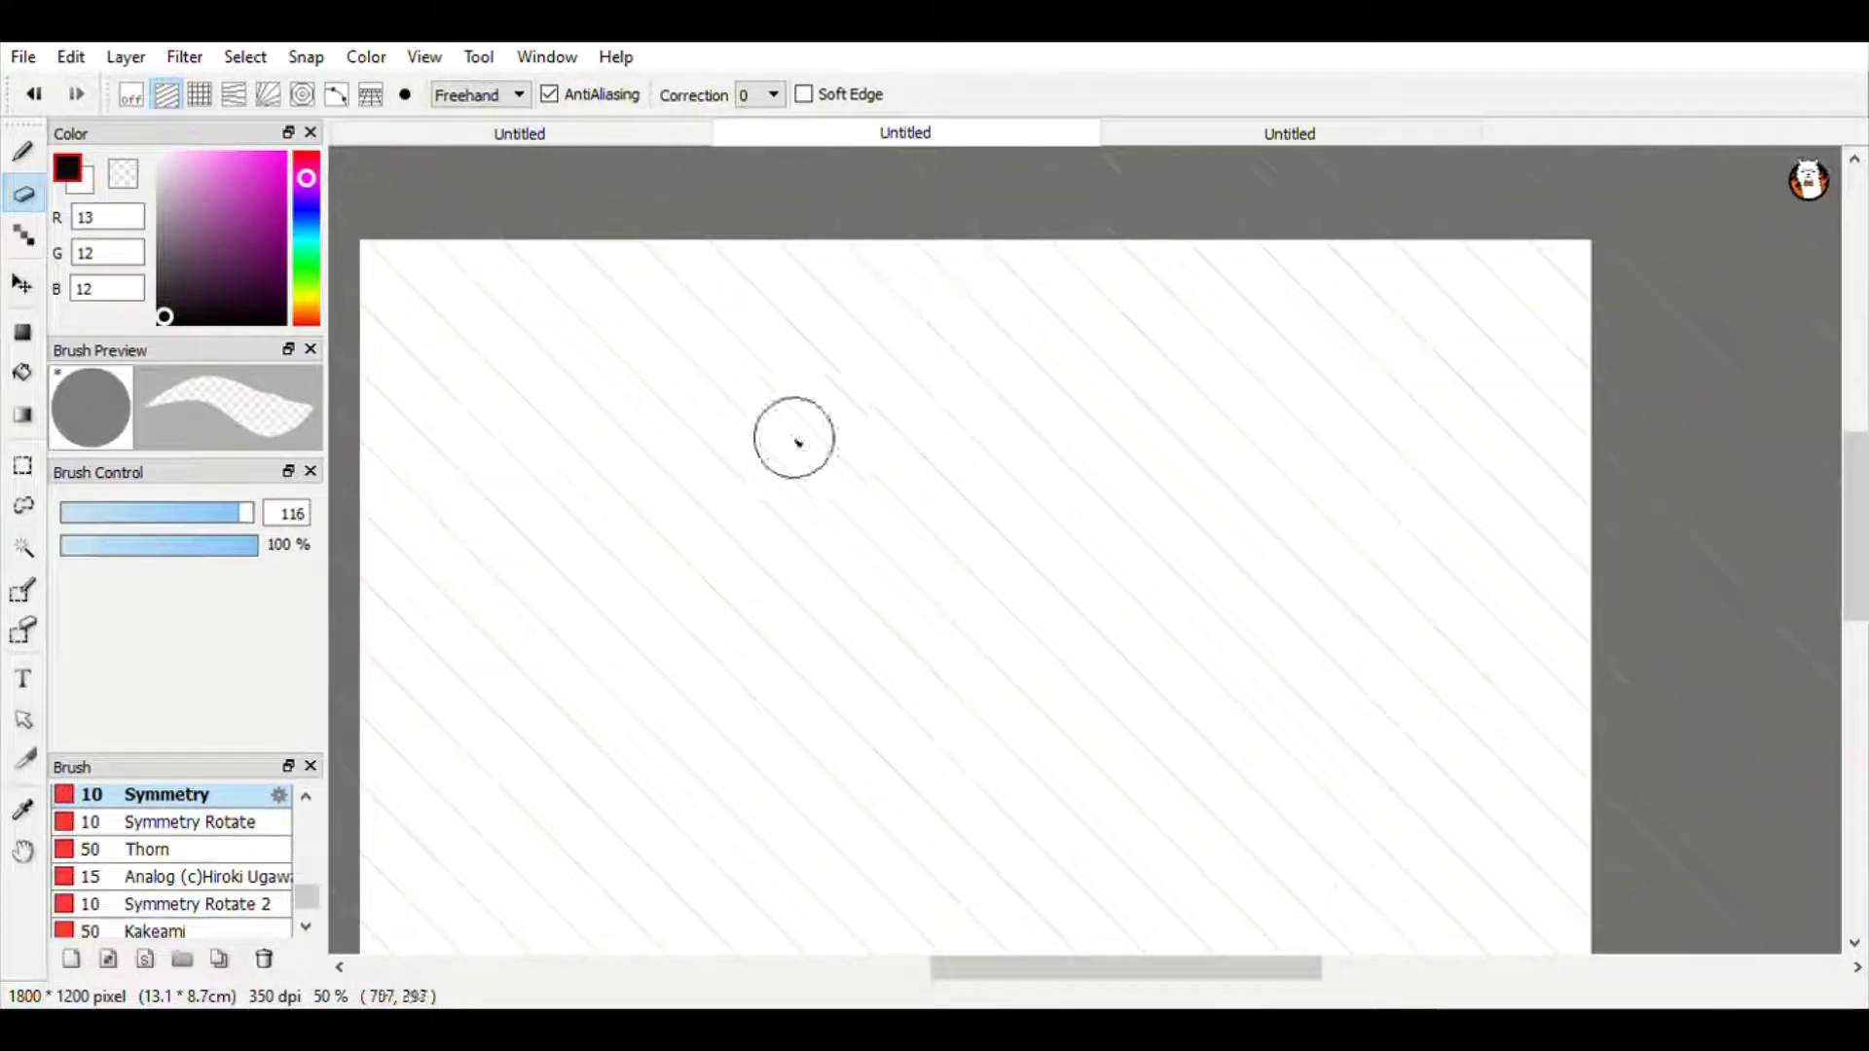
Try the crisscross grid snap on the second canvas.
left_click(201, 93)
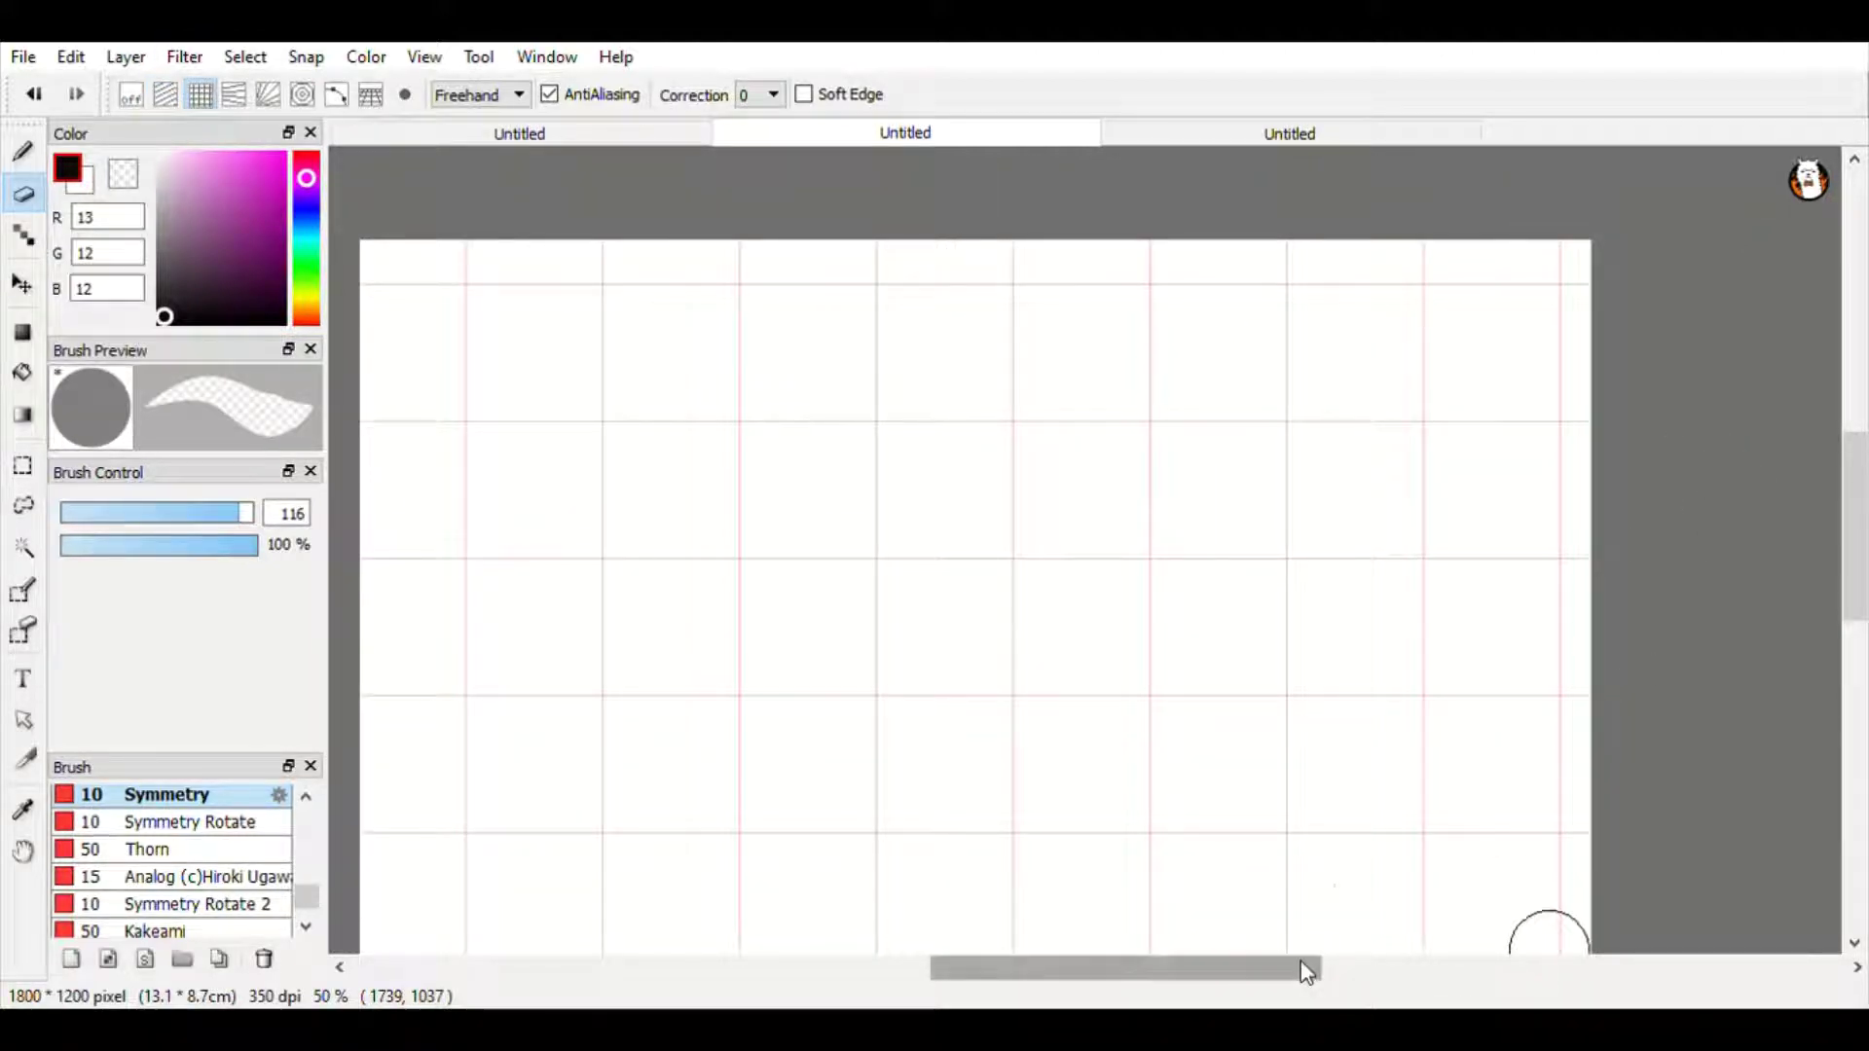
left_click_drag(1305, 968, 1265, 960)
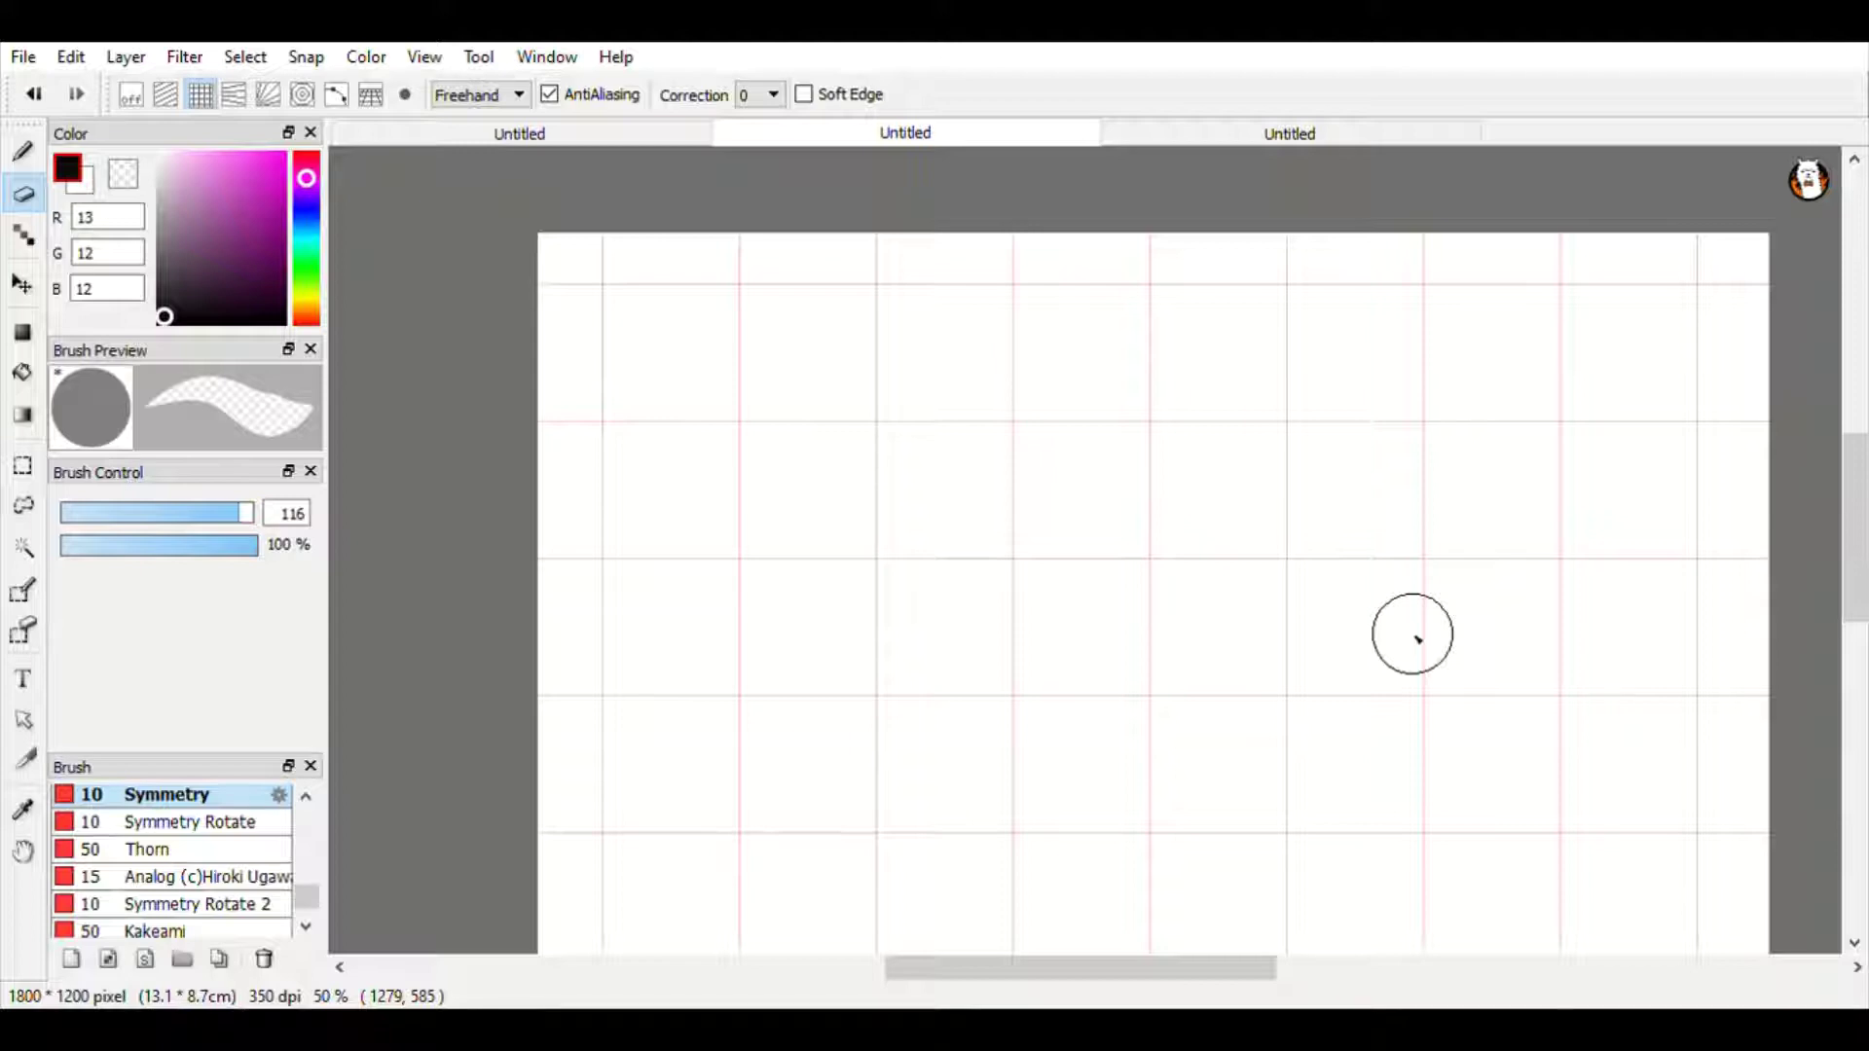
Restore the parallel snap on the second canvas and set up the Pencil brush at size 24.3.
key("b")
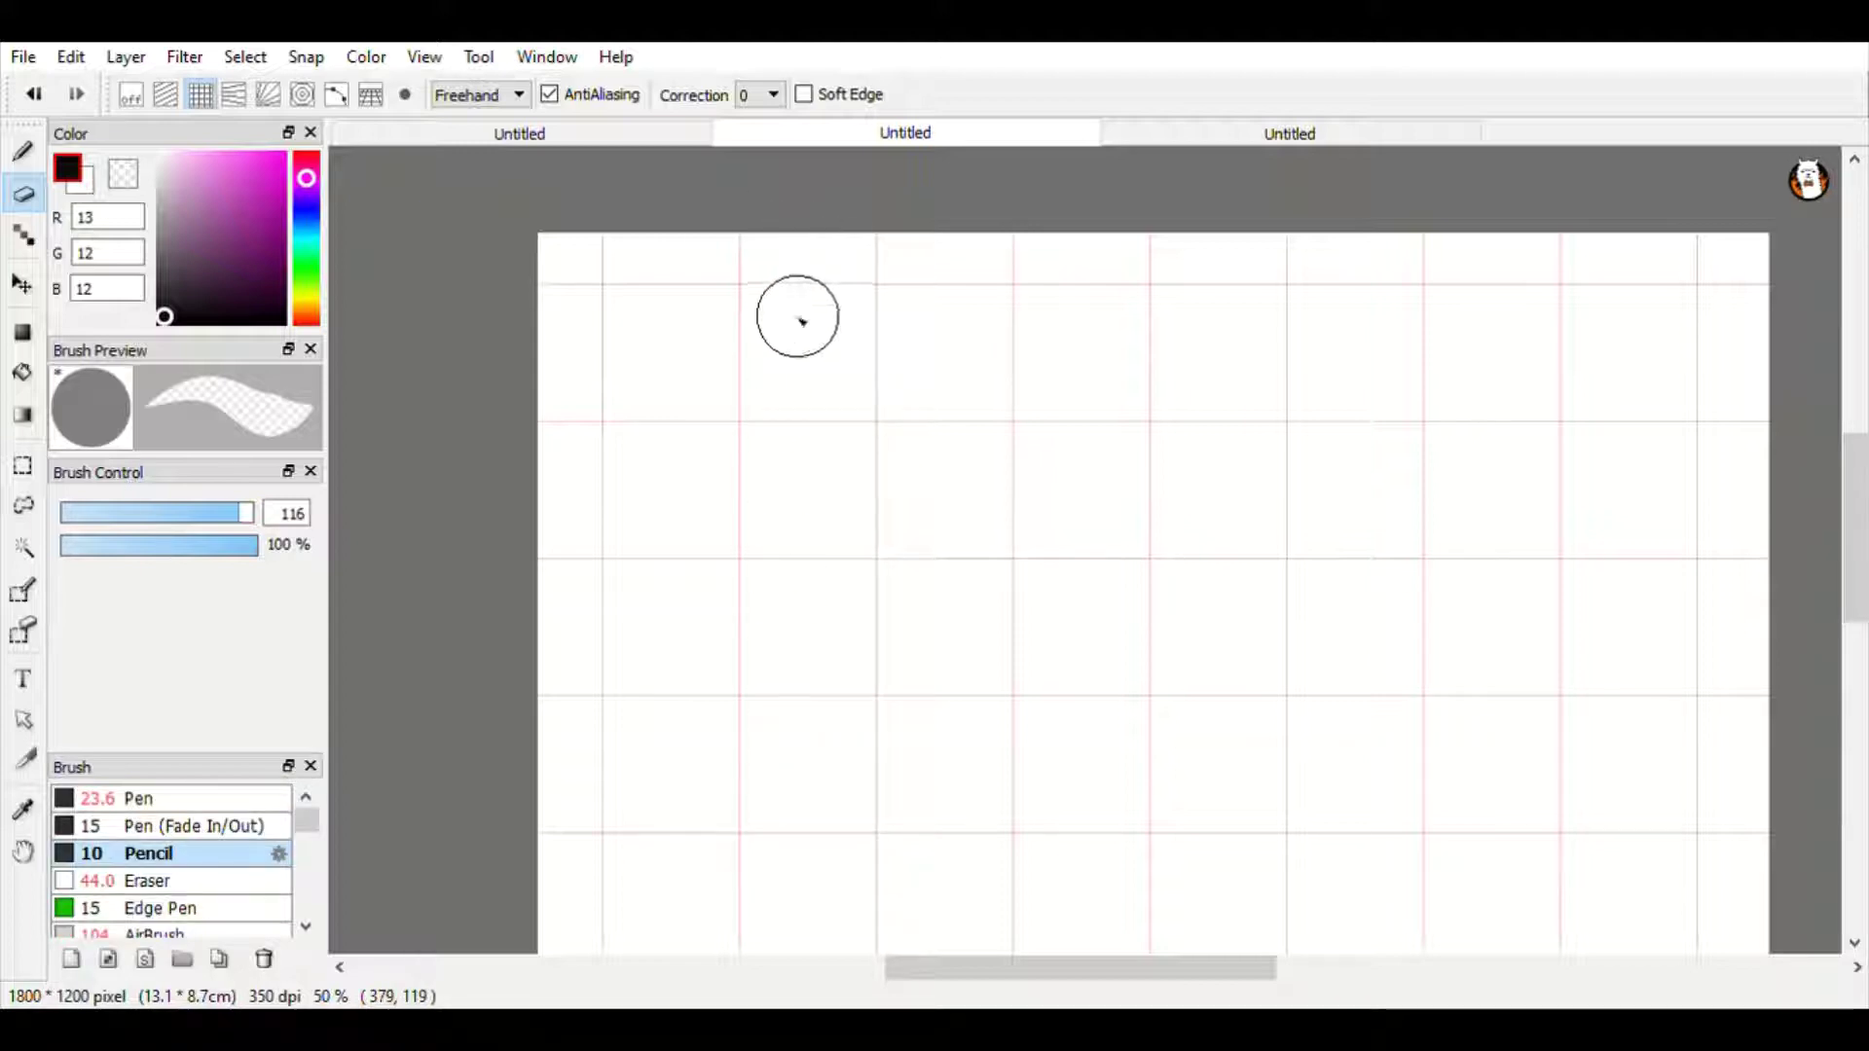
left_click(133, 94)
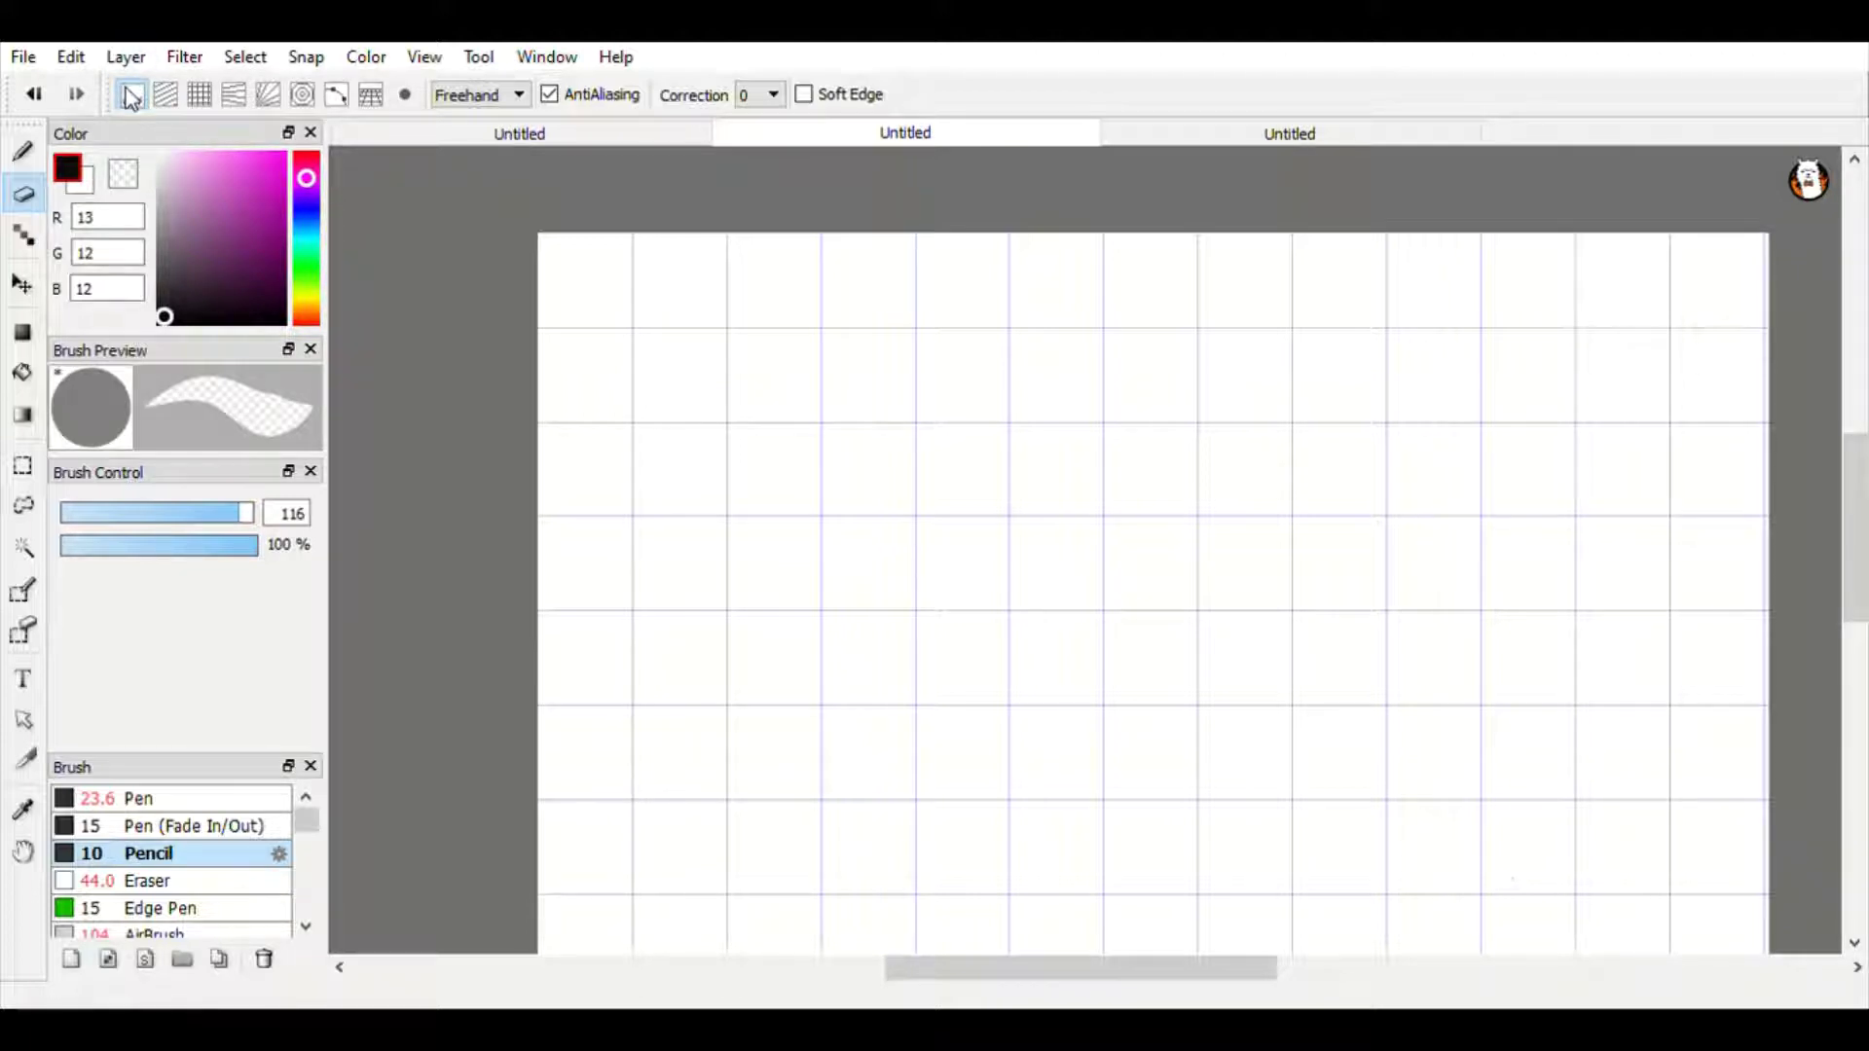
left_click(171, 108)
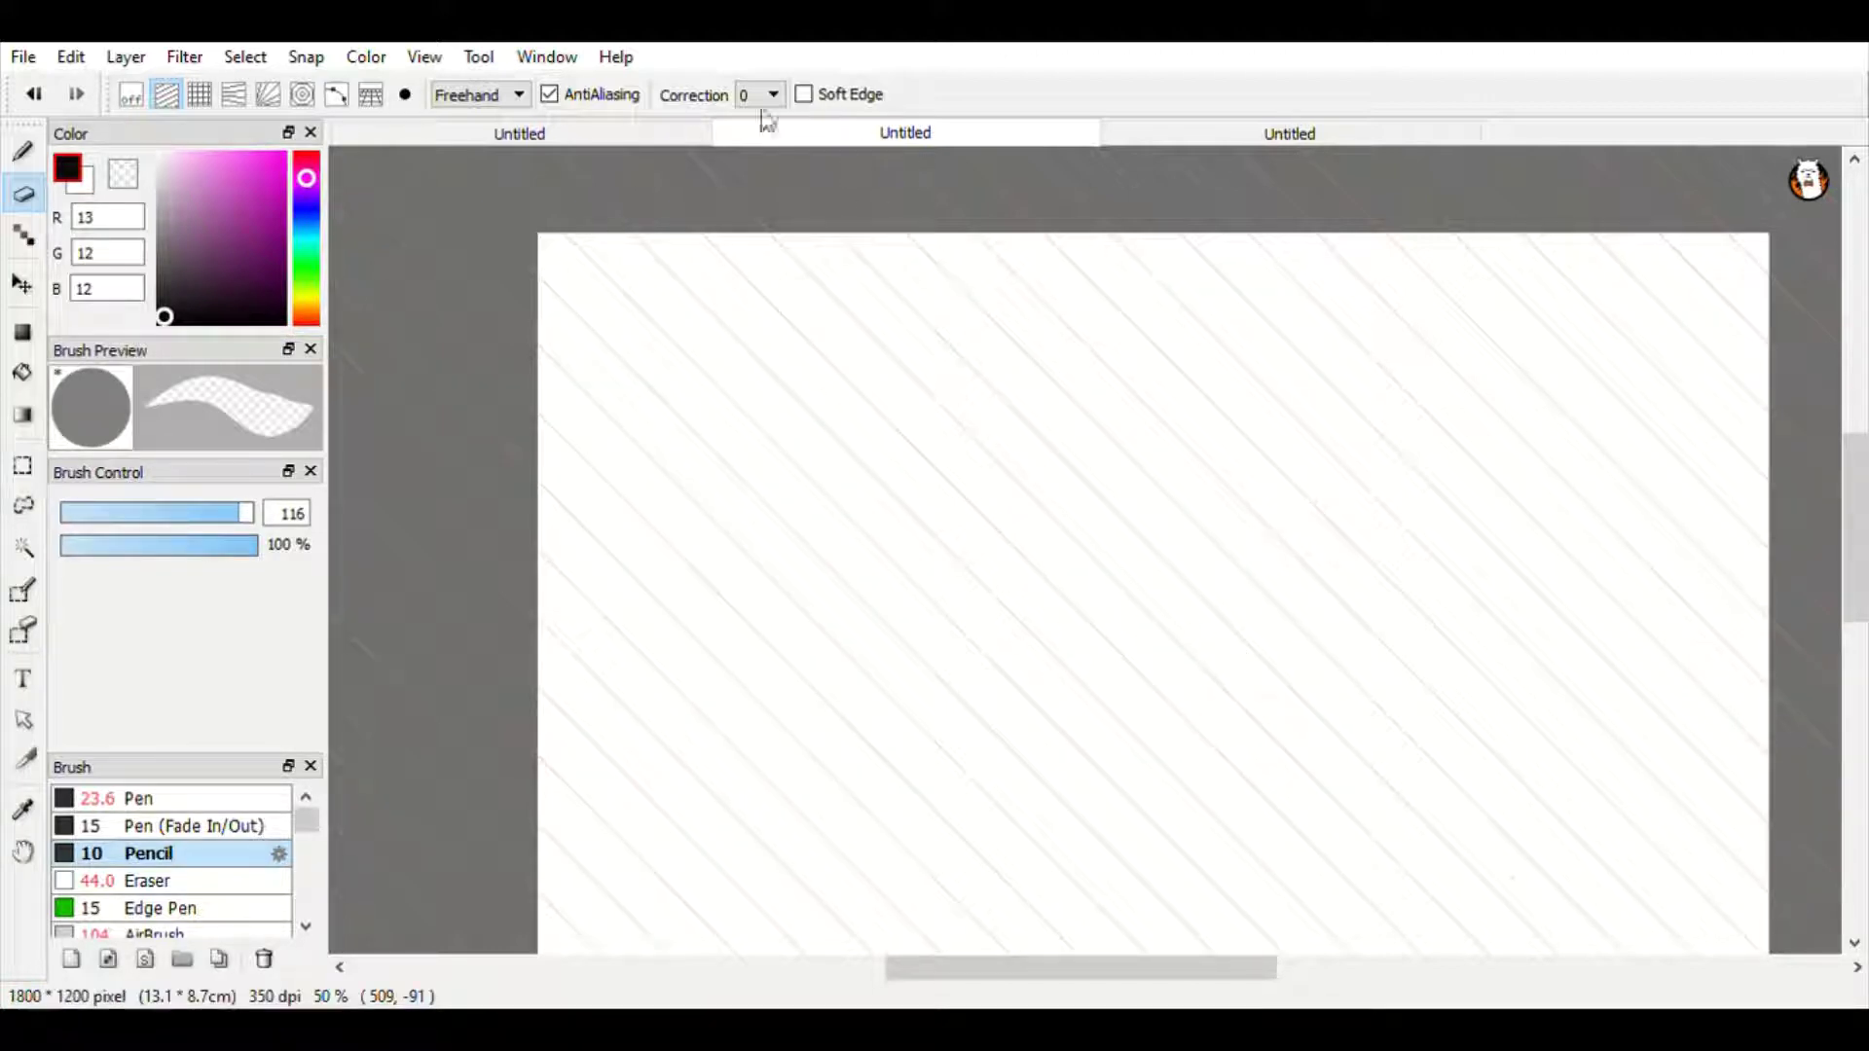
left_click(27, 153)
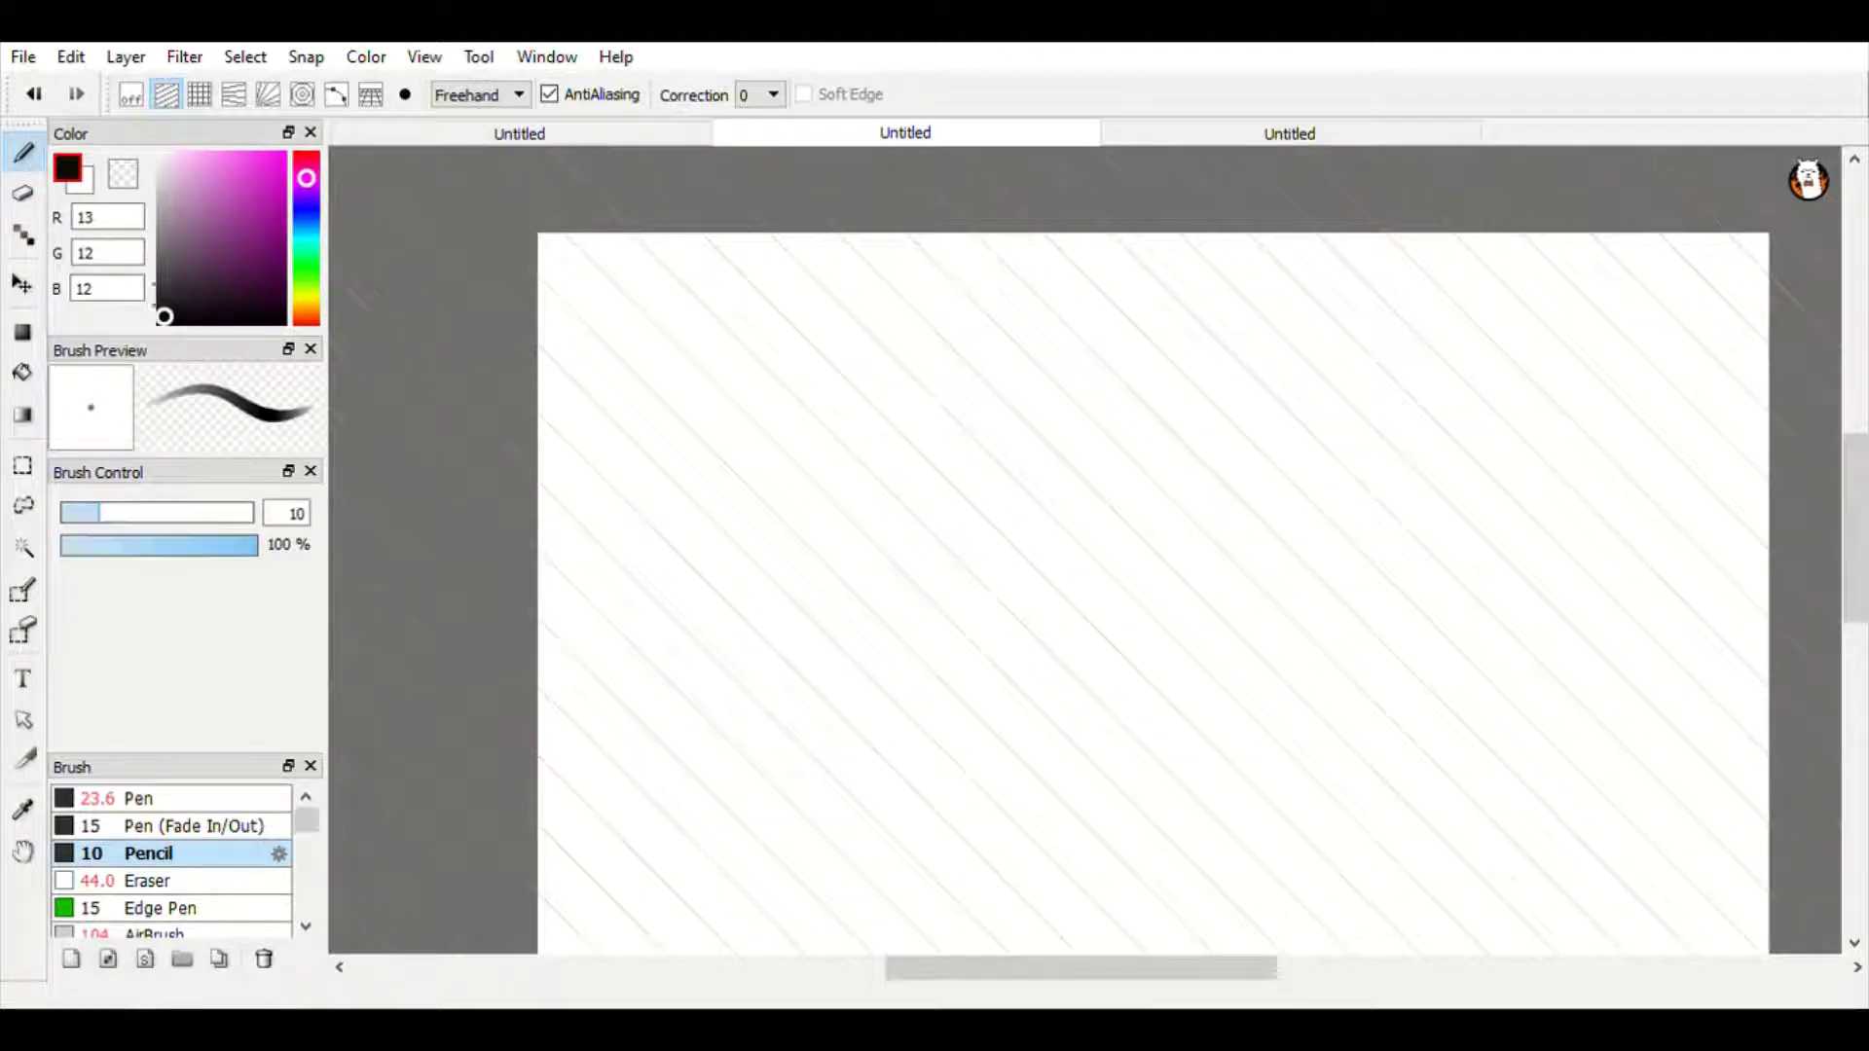
left_click(156, 514)
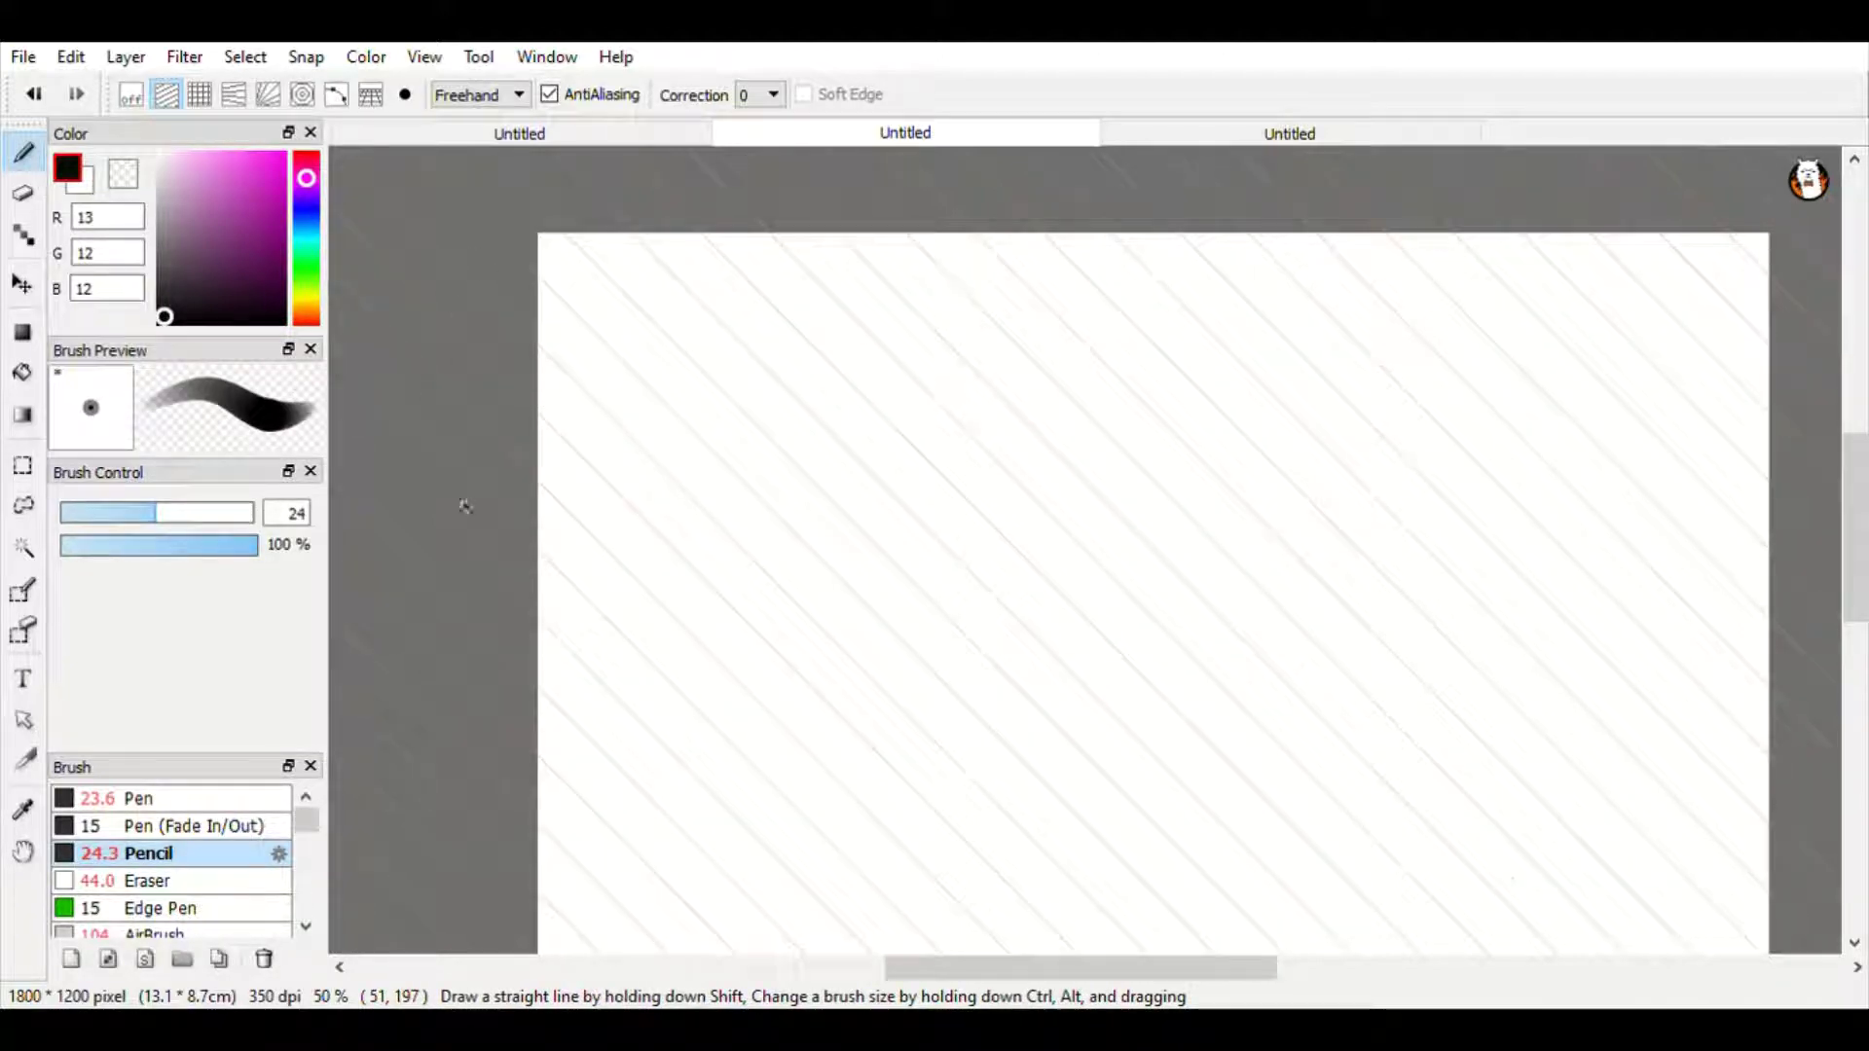
Draw two long diagonal lines along the parallel snap on the second canvas with the size 23.6 Pen brush.
left_click(159, 798)
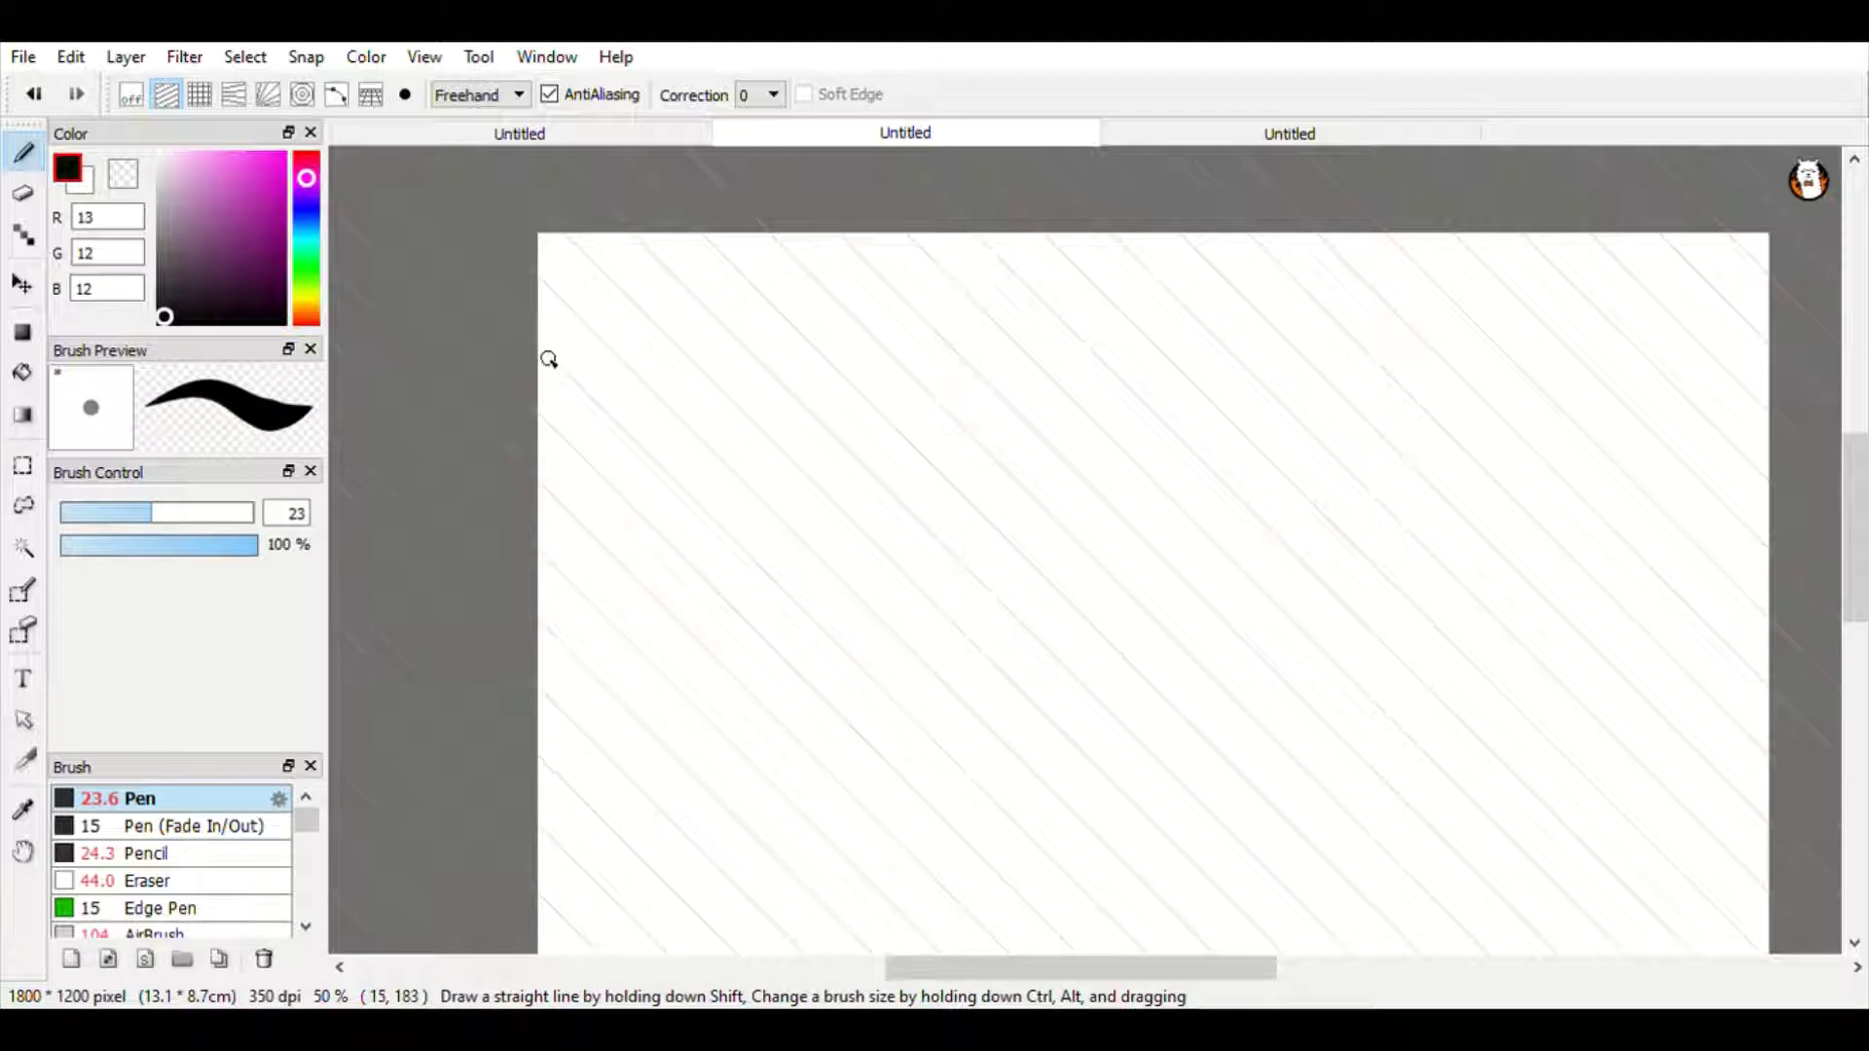
left_click_drag(548, 359, 944, 754)
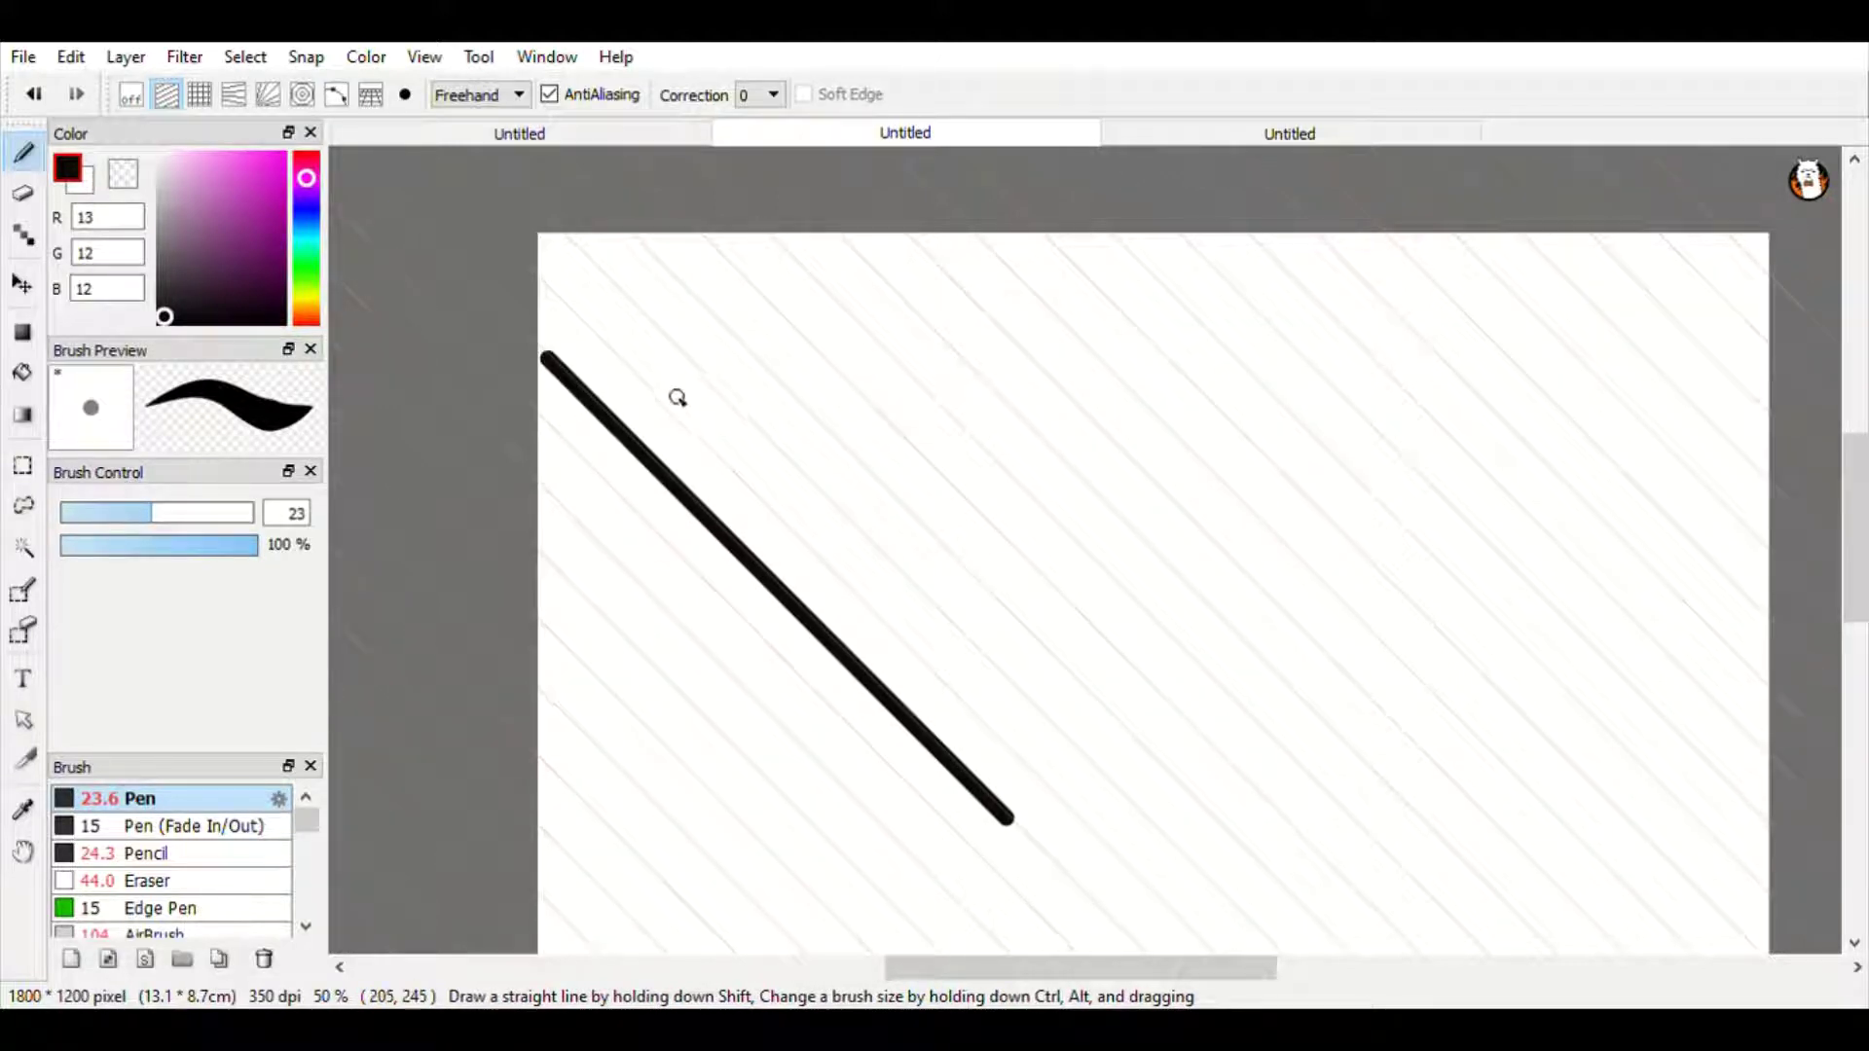
left_click_drag(643, 328, 1243, 926)
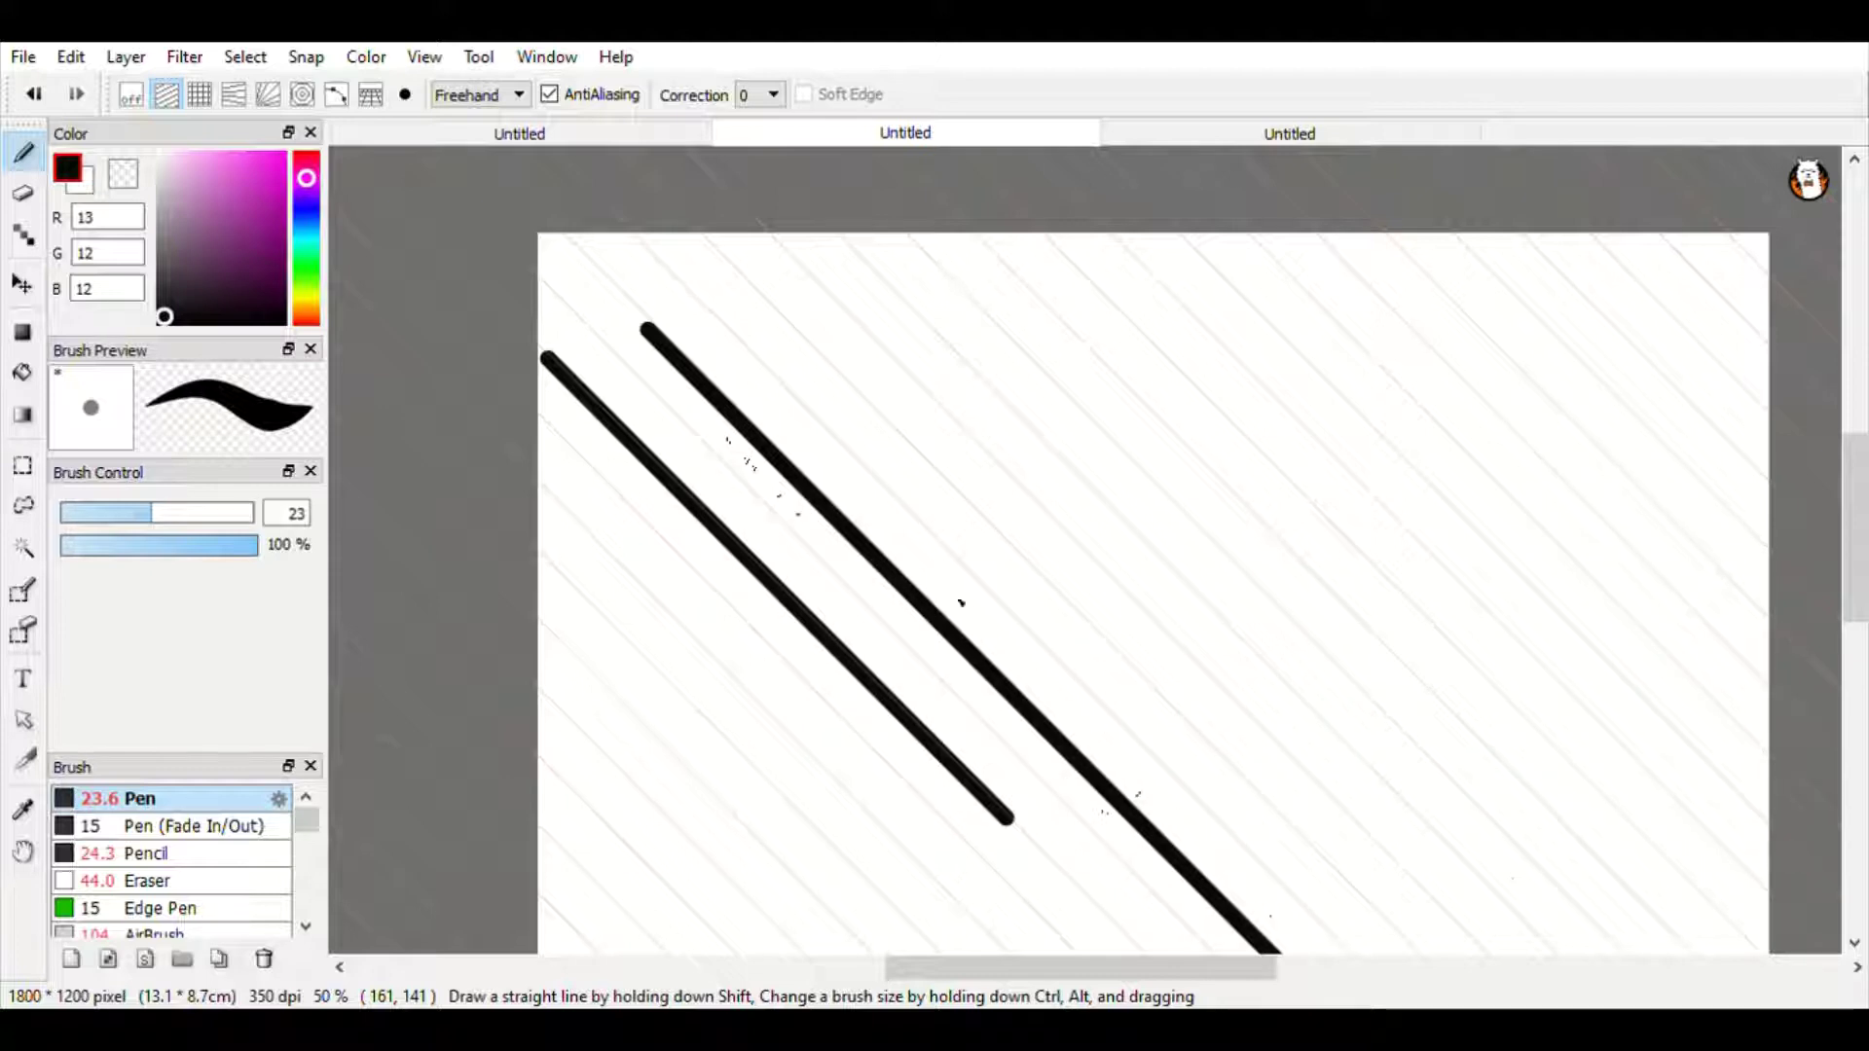
left_click_drag(628, 299, 497, 155)
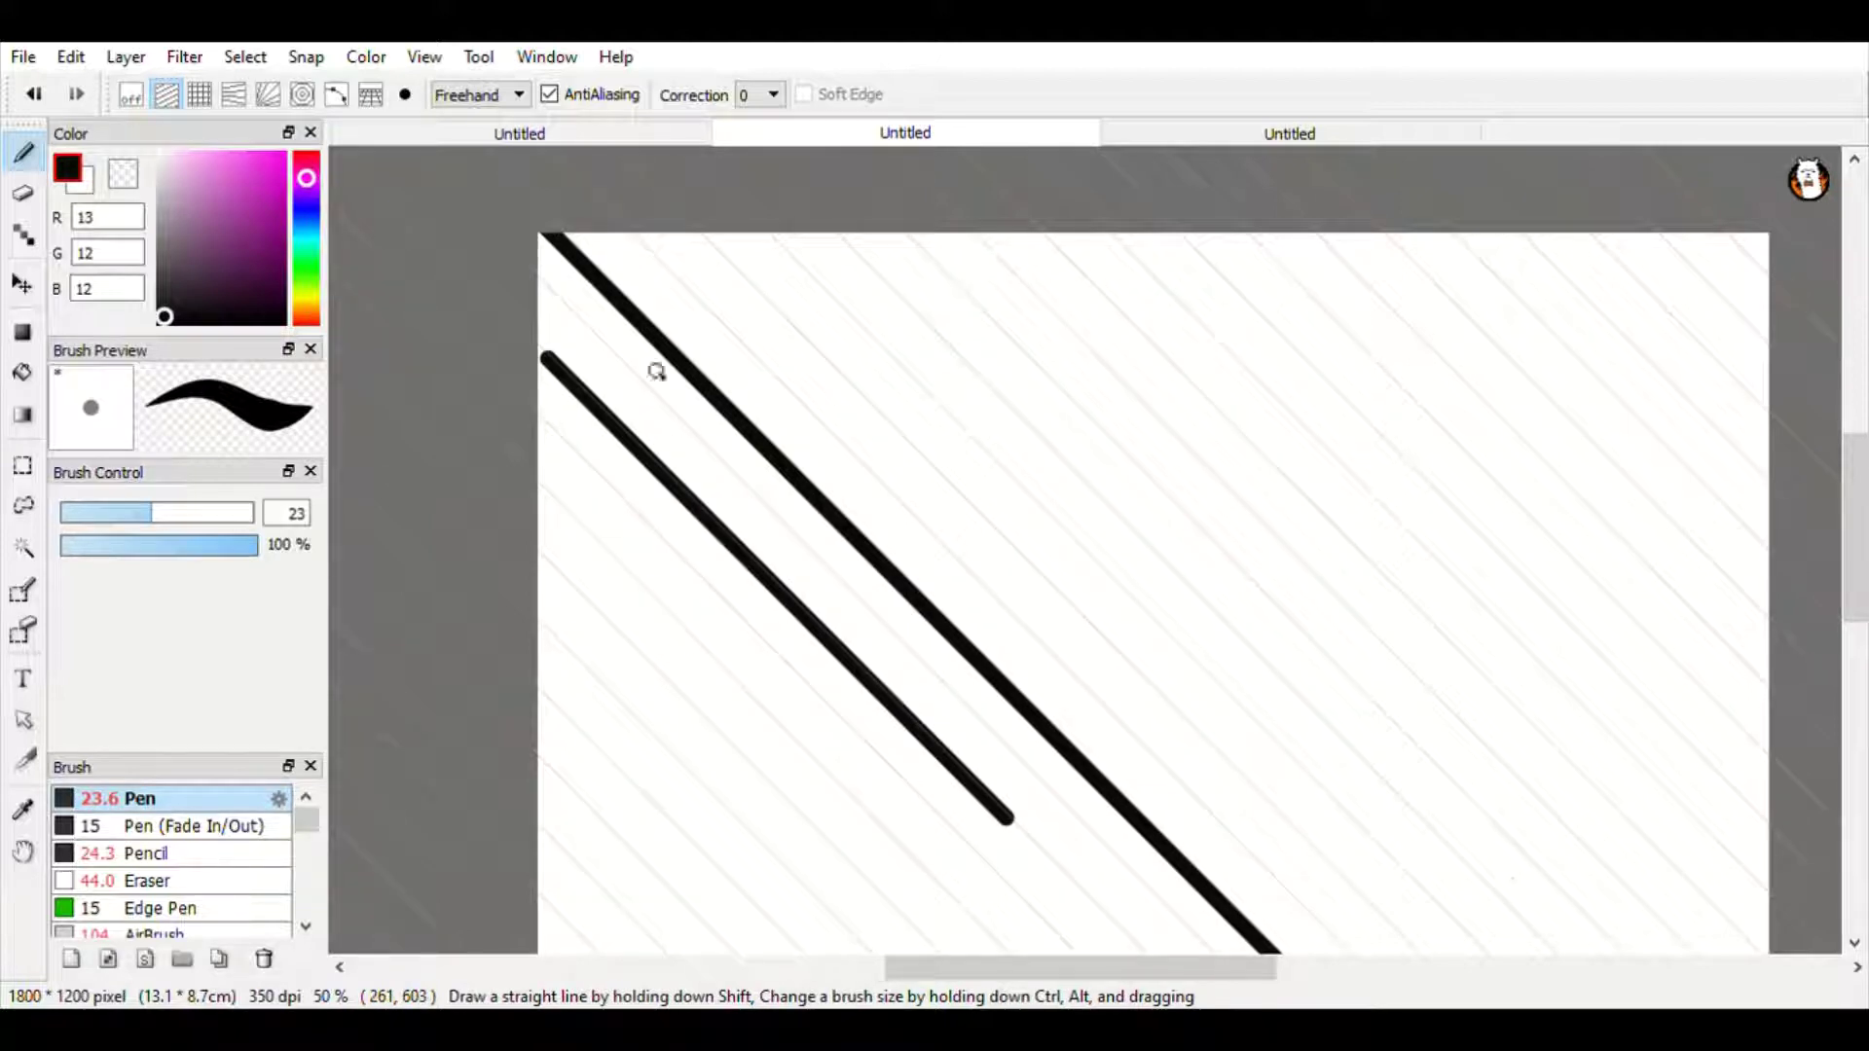
Switch to the crisscross grid snap and draw a box plus long horizontal and vertical lines over the diagonals.
left_click(208, 99)
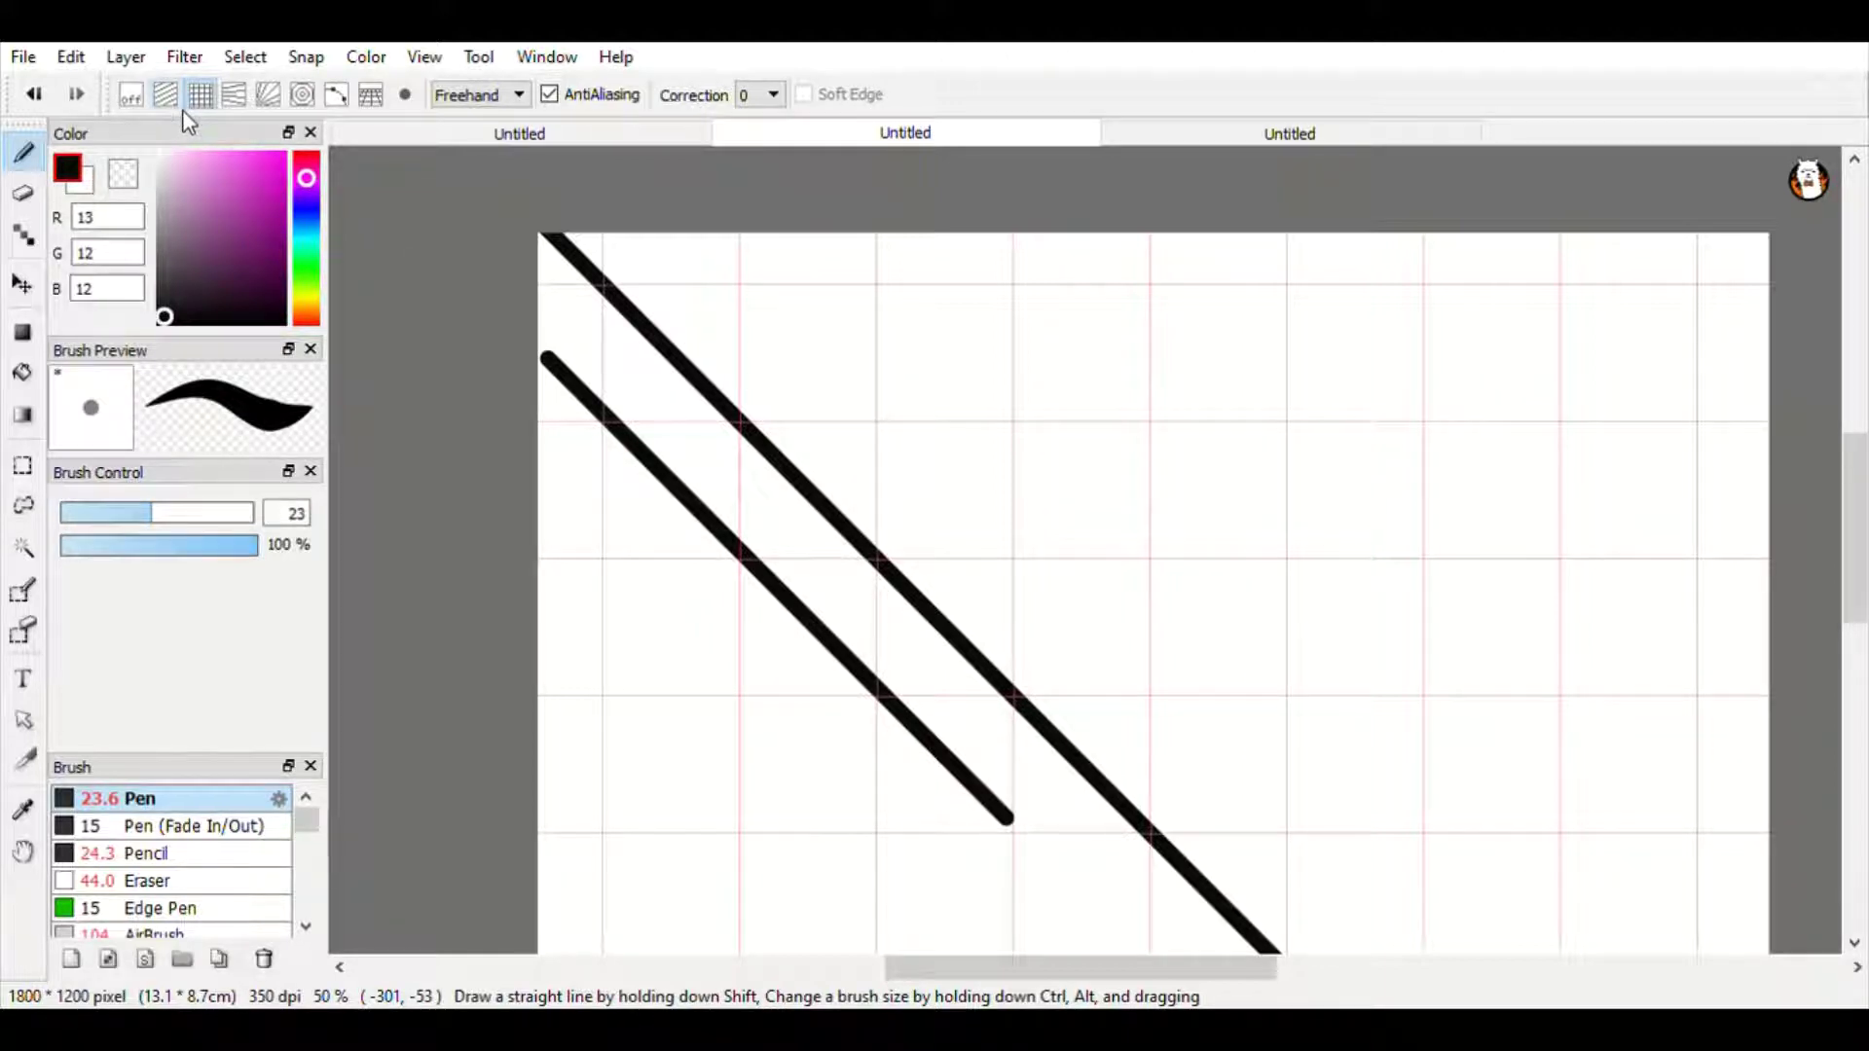
mouse_move(735, 289)
left_mouse_down()
mouse_move(738, 679)
mouse_move(821, 701)
mouse_move(1171, 694)
mouse_move(1151, 275)
mouse_move(634, 277)
left_mouse_up()
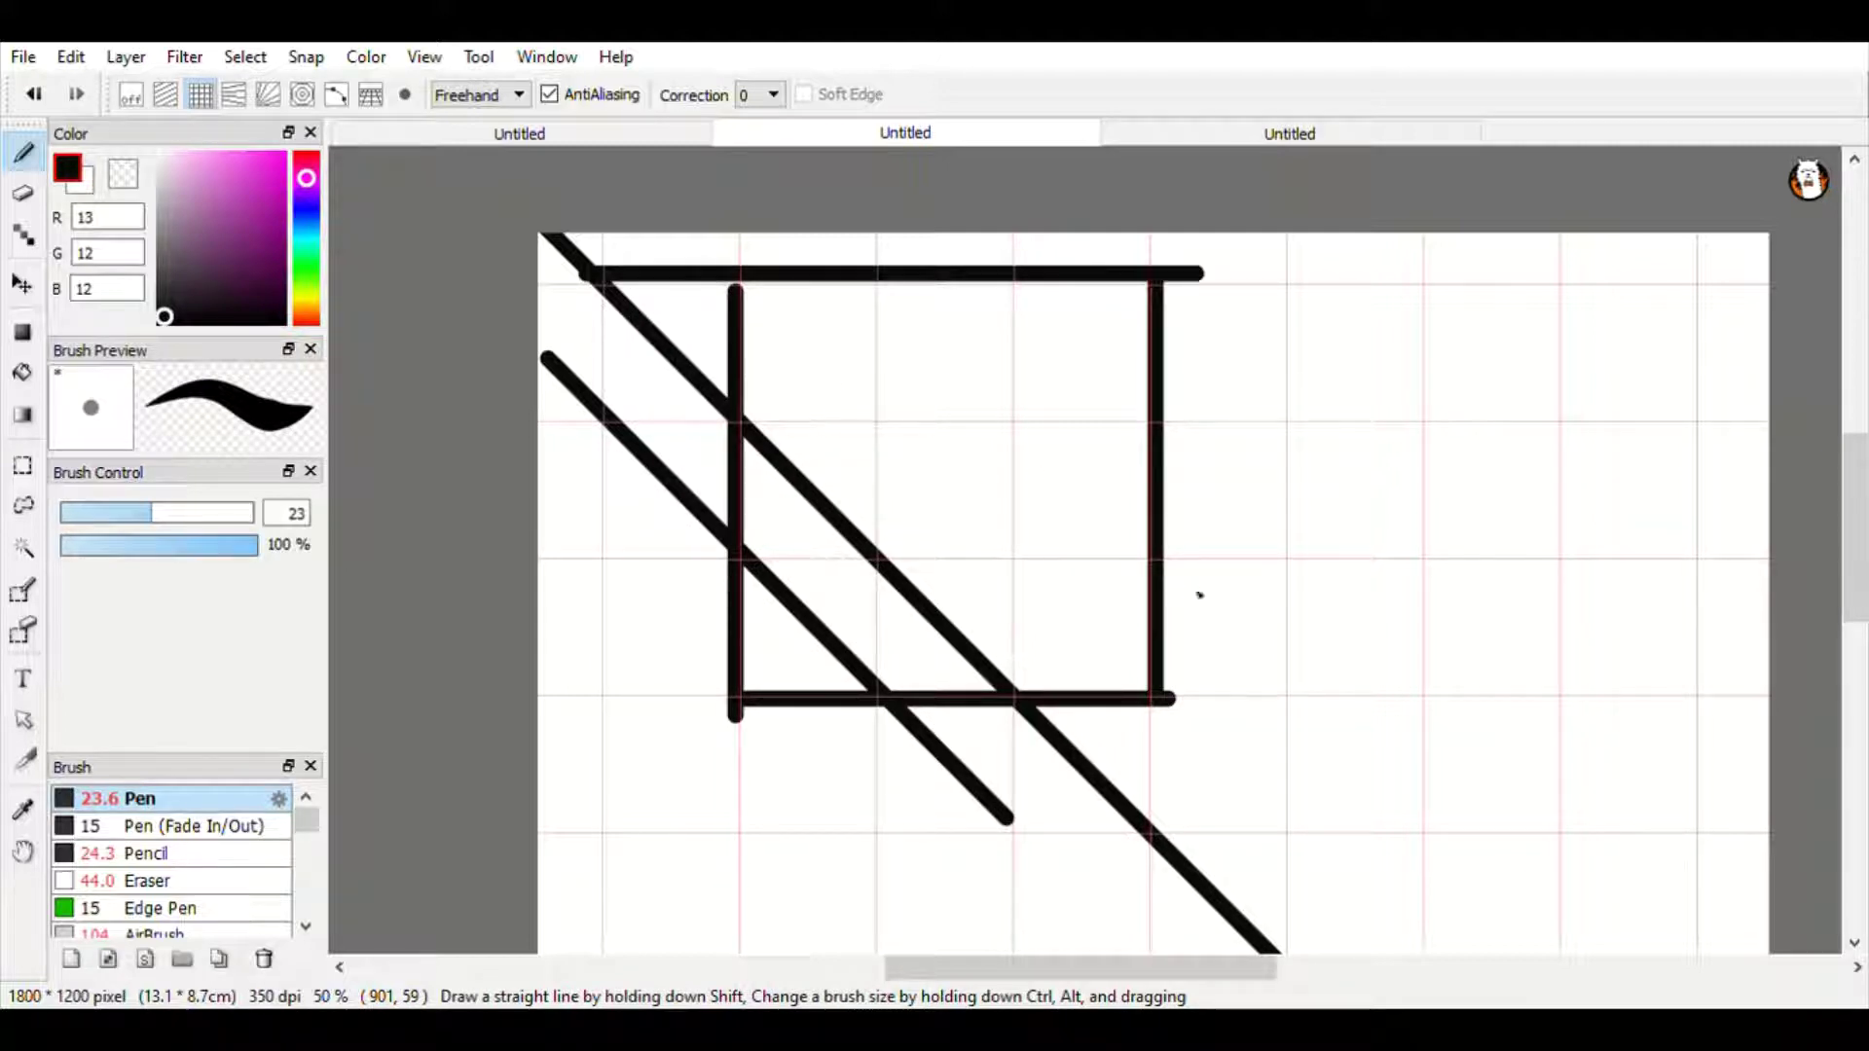
mouse_move(1199, 595)
left_mouse_down()
mouse_move(1109, 634)
mouse_move(1607, 627)
left_mouse_up()
mouse_move(1438, 620)
left_mouse_down()
mouse_move(1697, 473)
mouse_move(1716, 376)
left_mouse_up()
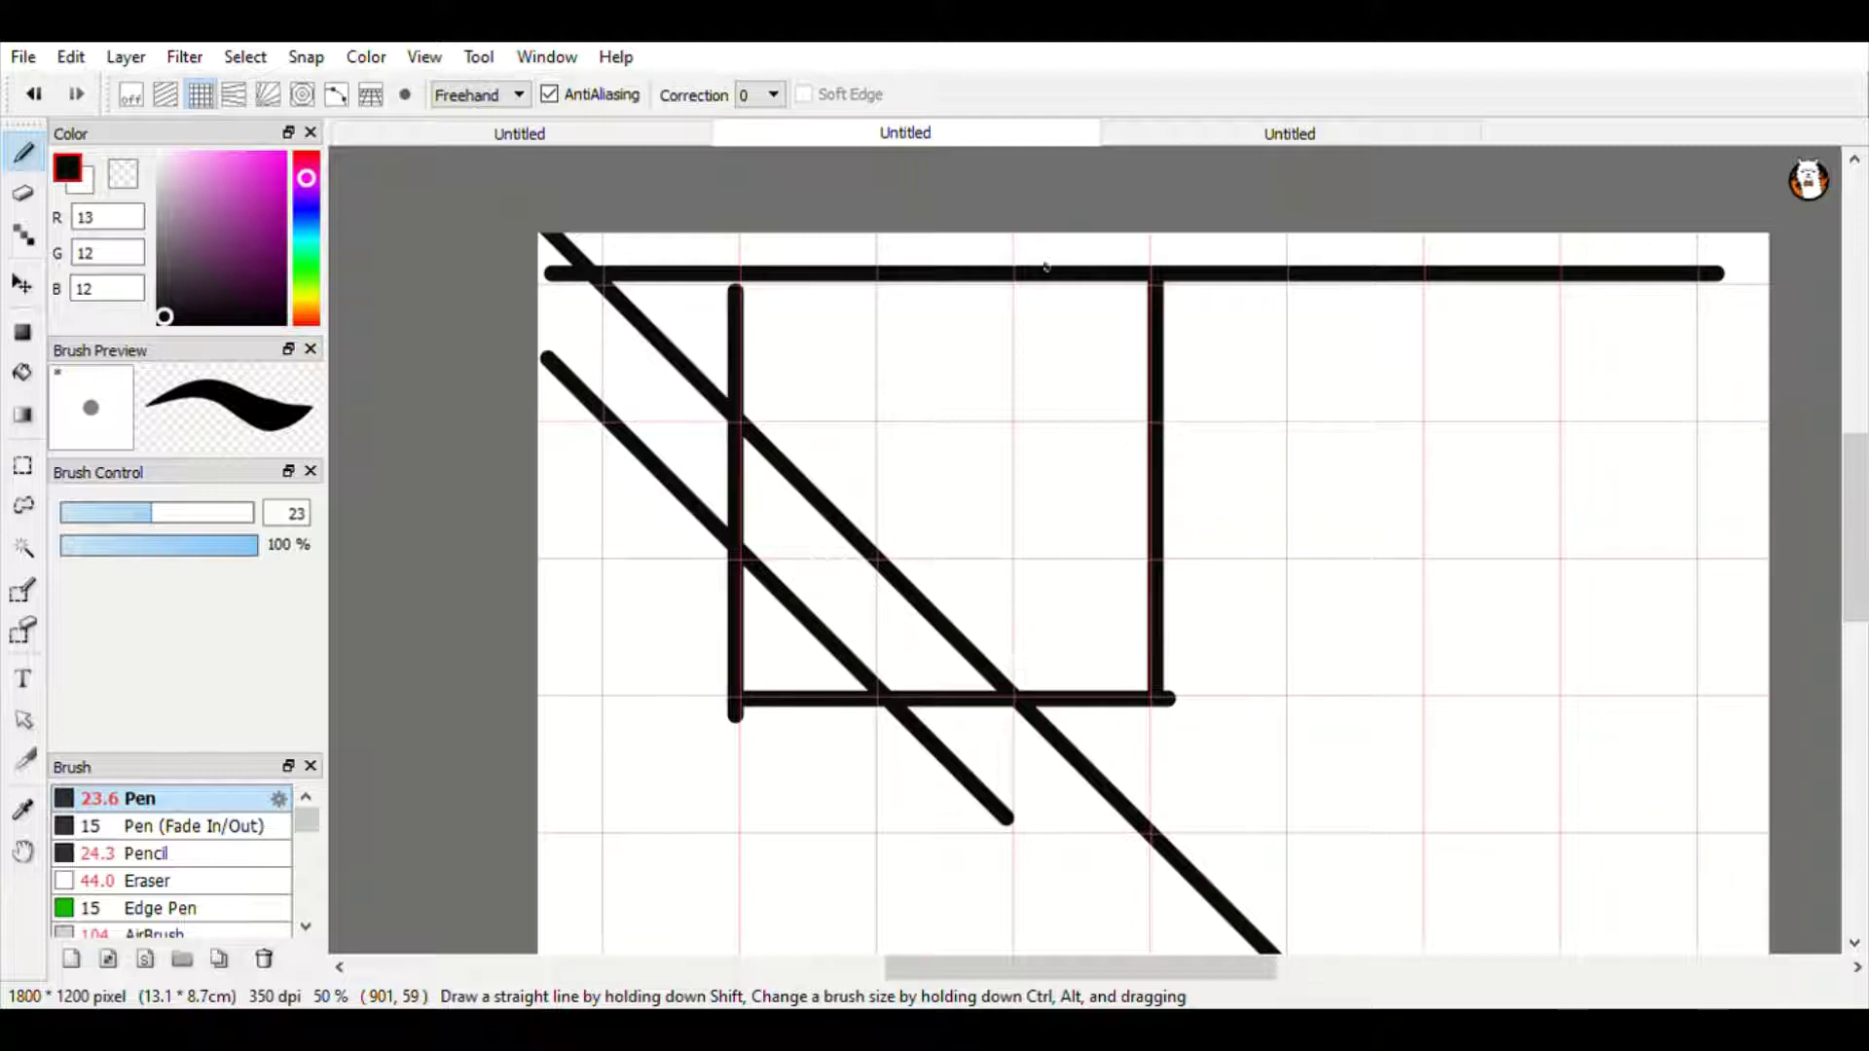
left_click_drag(1165, 245, 1256, 942)
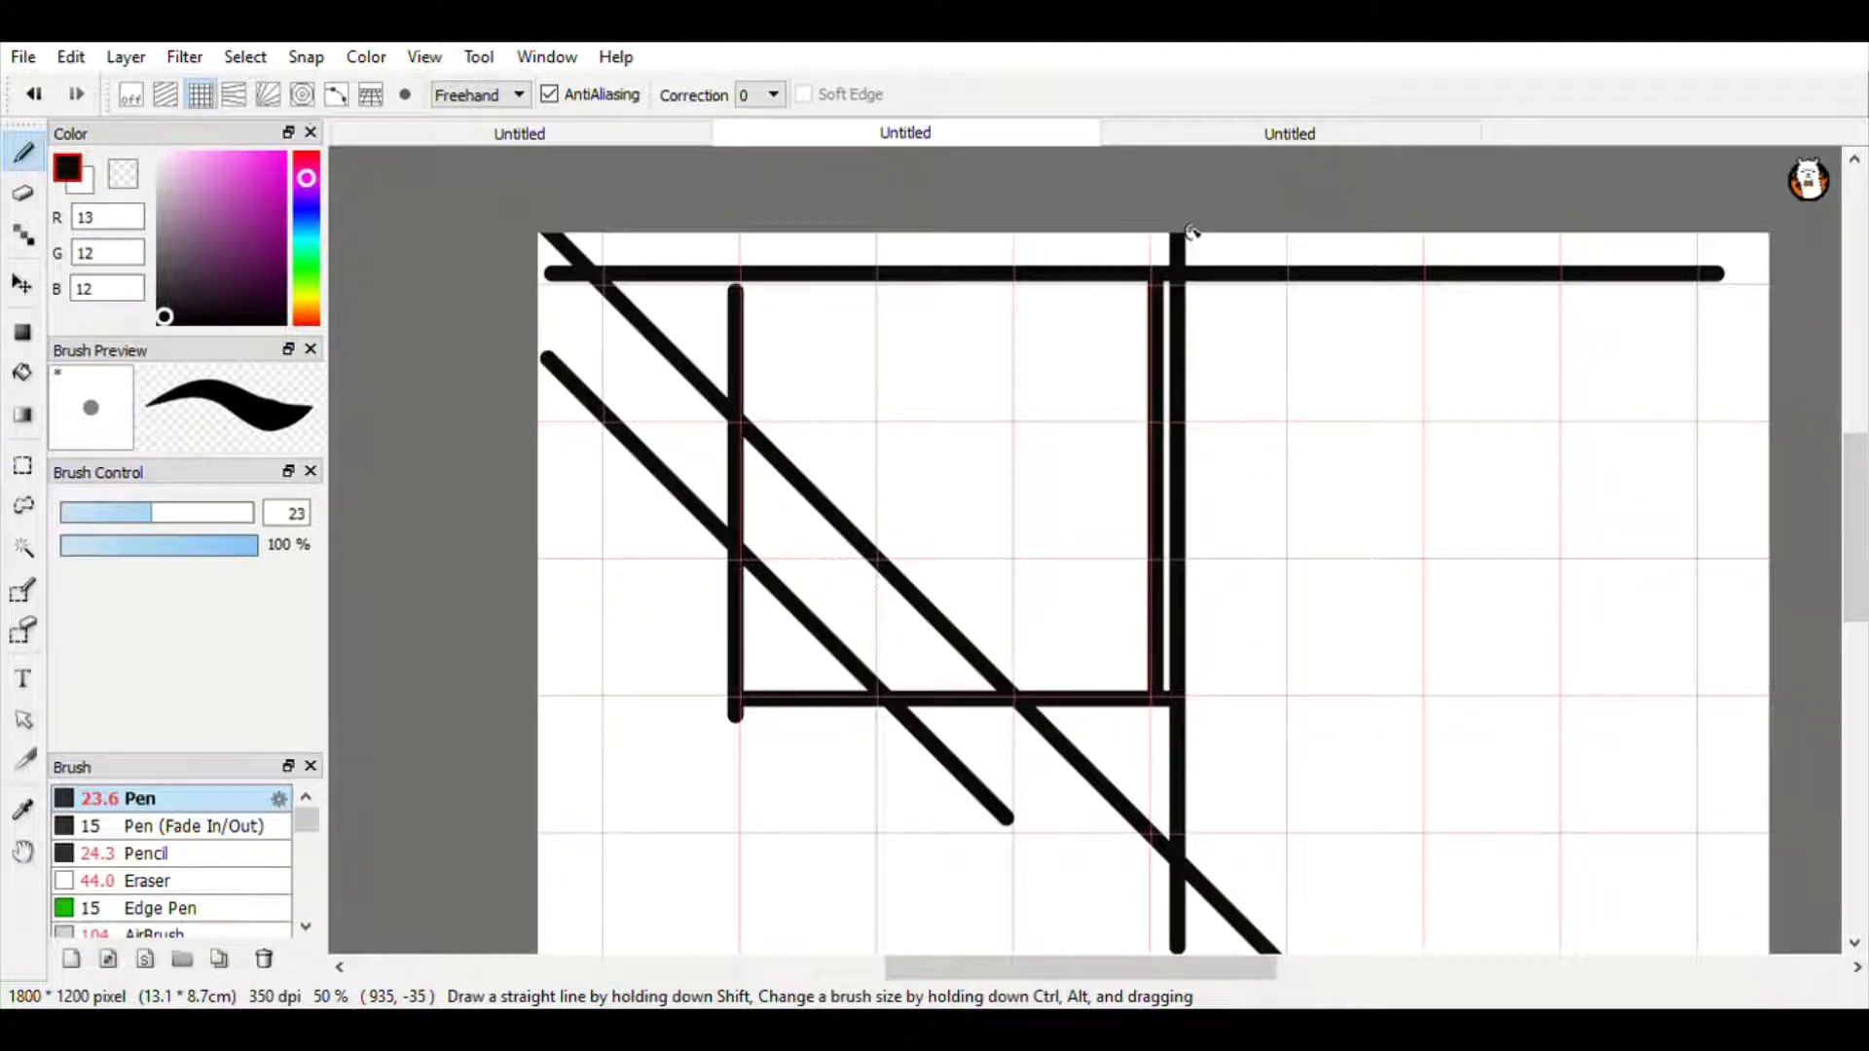
Try the vanishing-point snap, and draw concentric rings with the concentric circle snap centered beside the box on the second canvas.
left_click(239, 96)
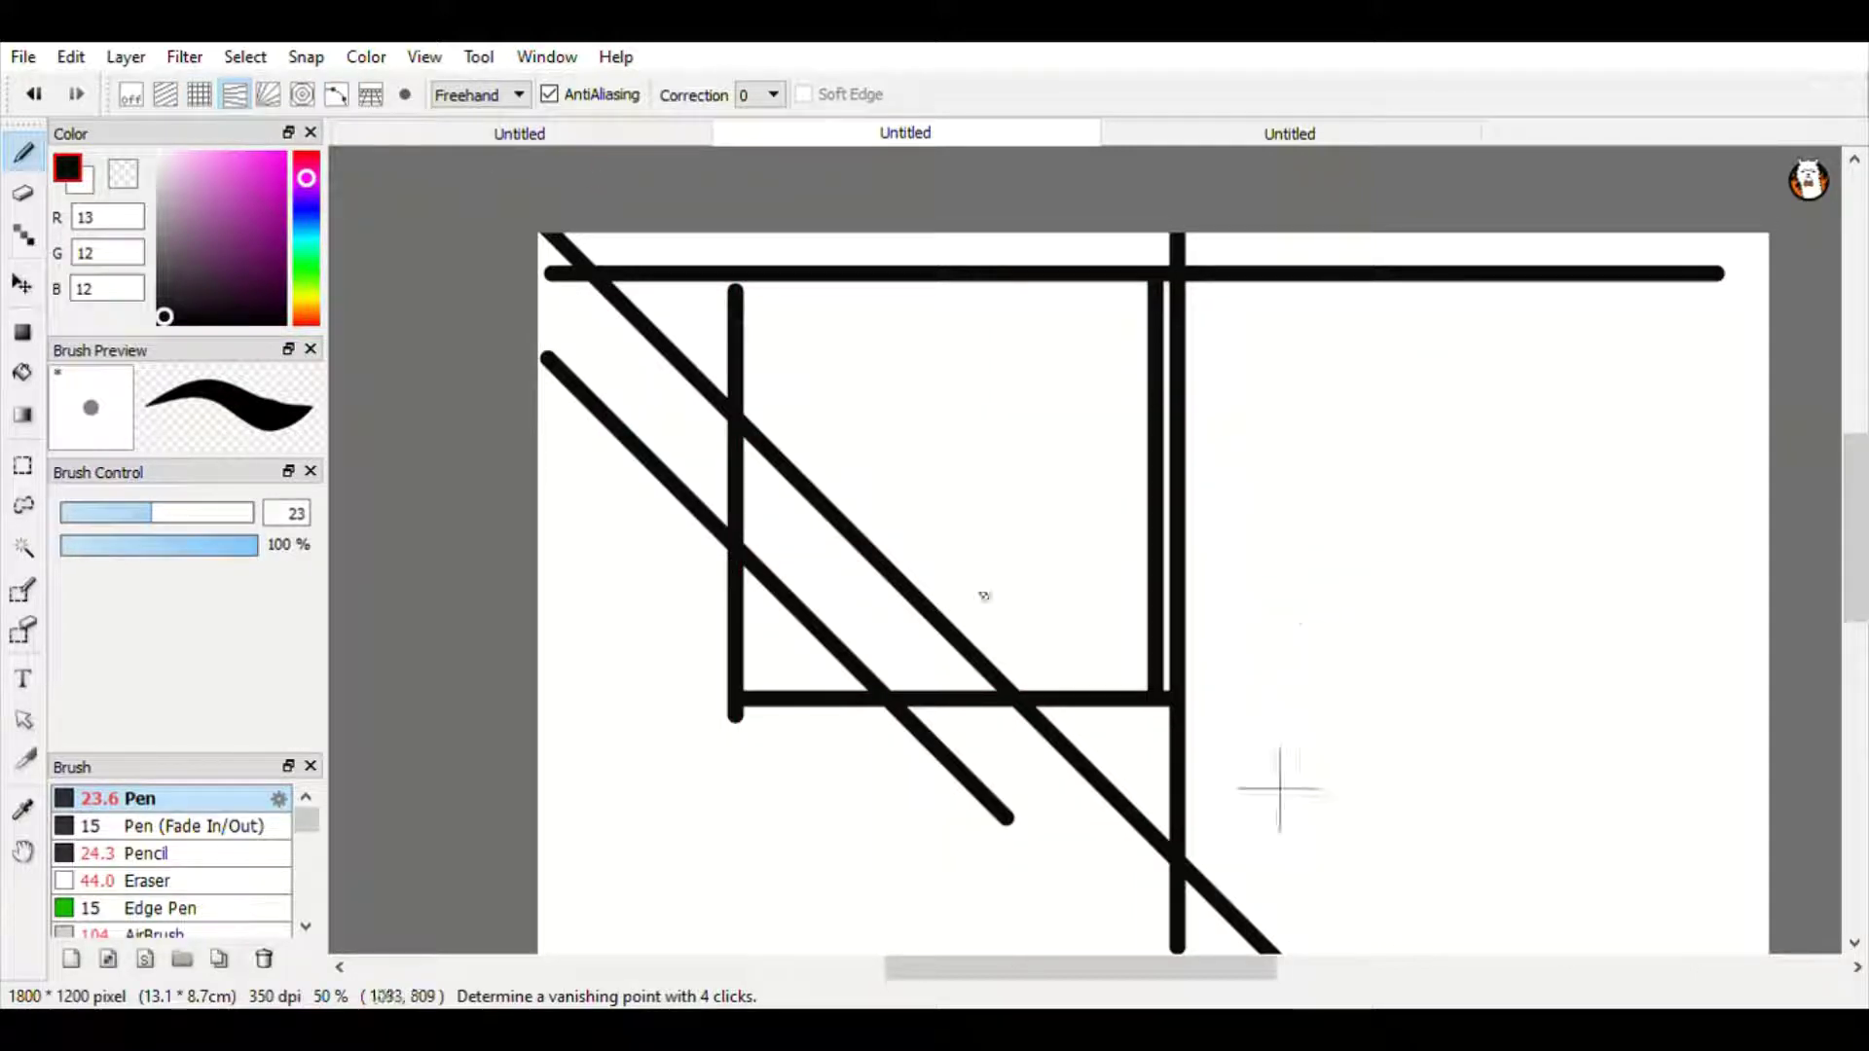
left_click(1269, 836)
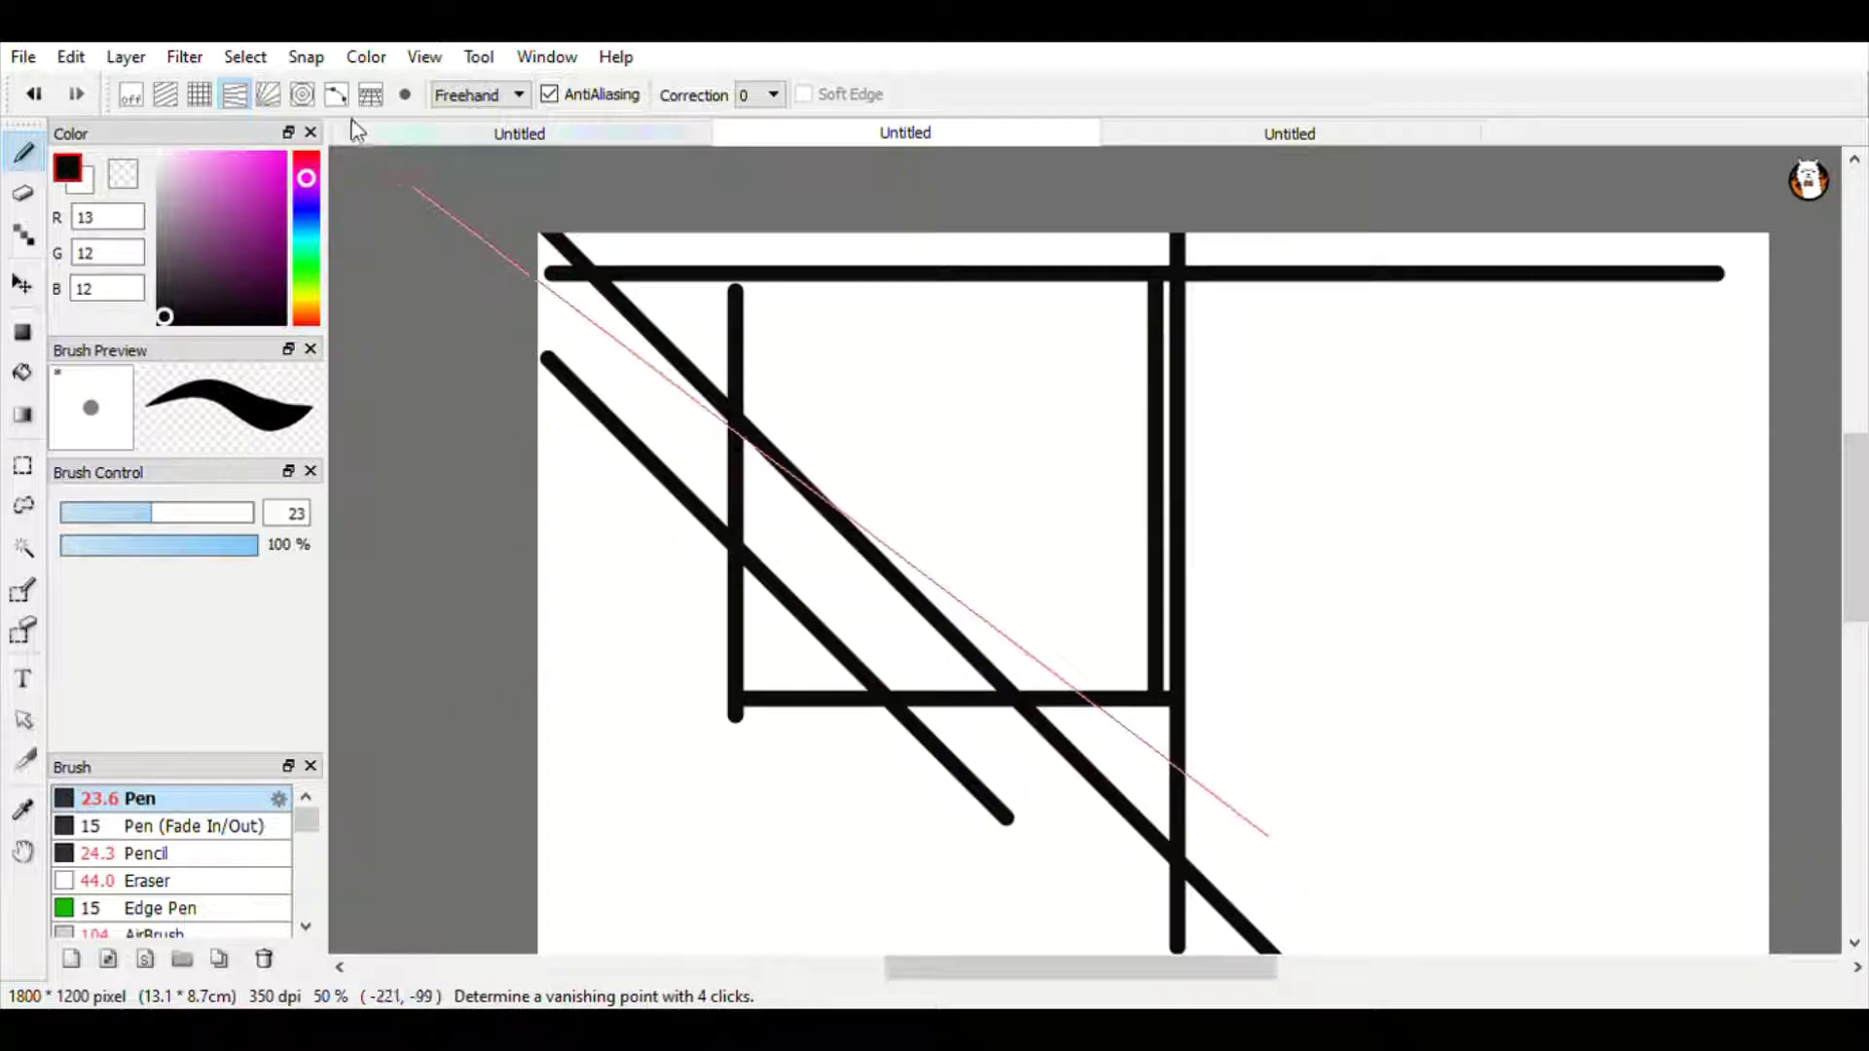
left_click(303, 97)
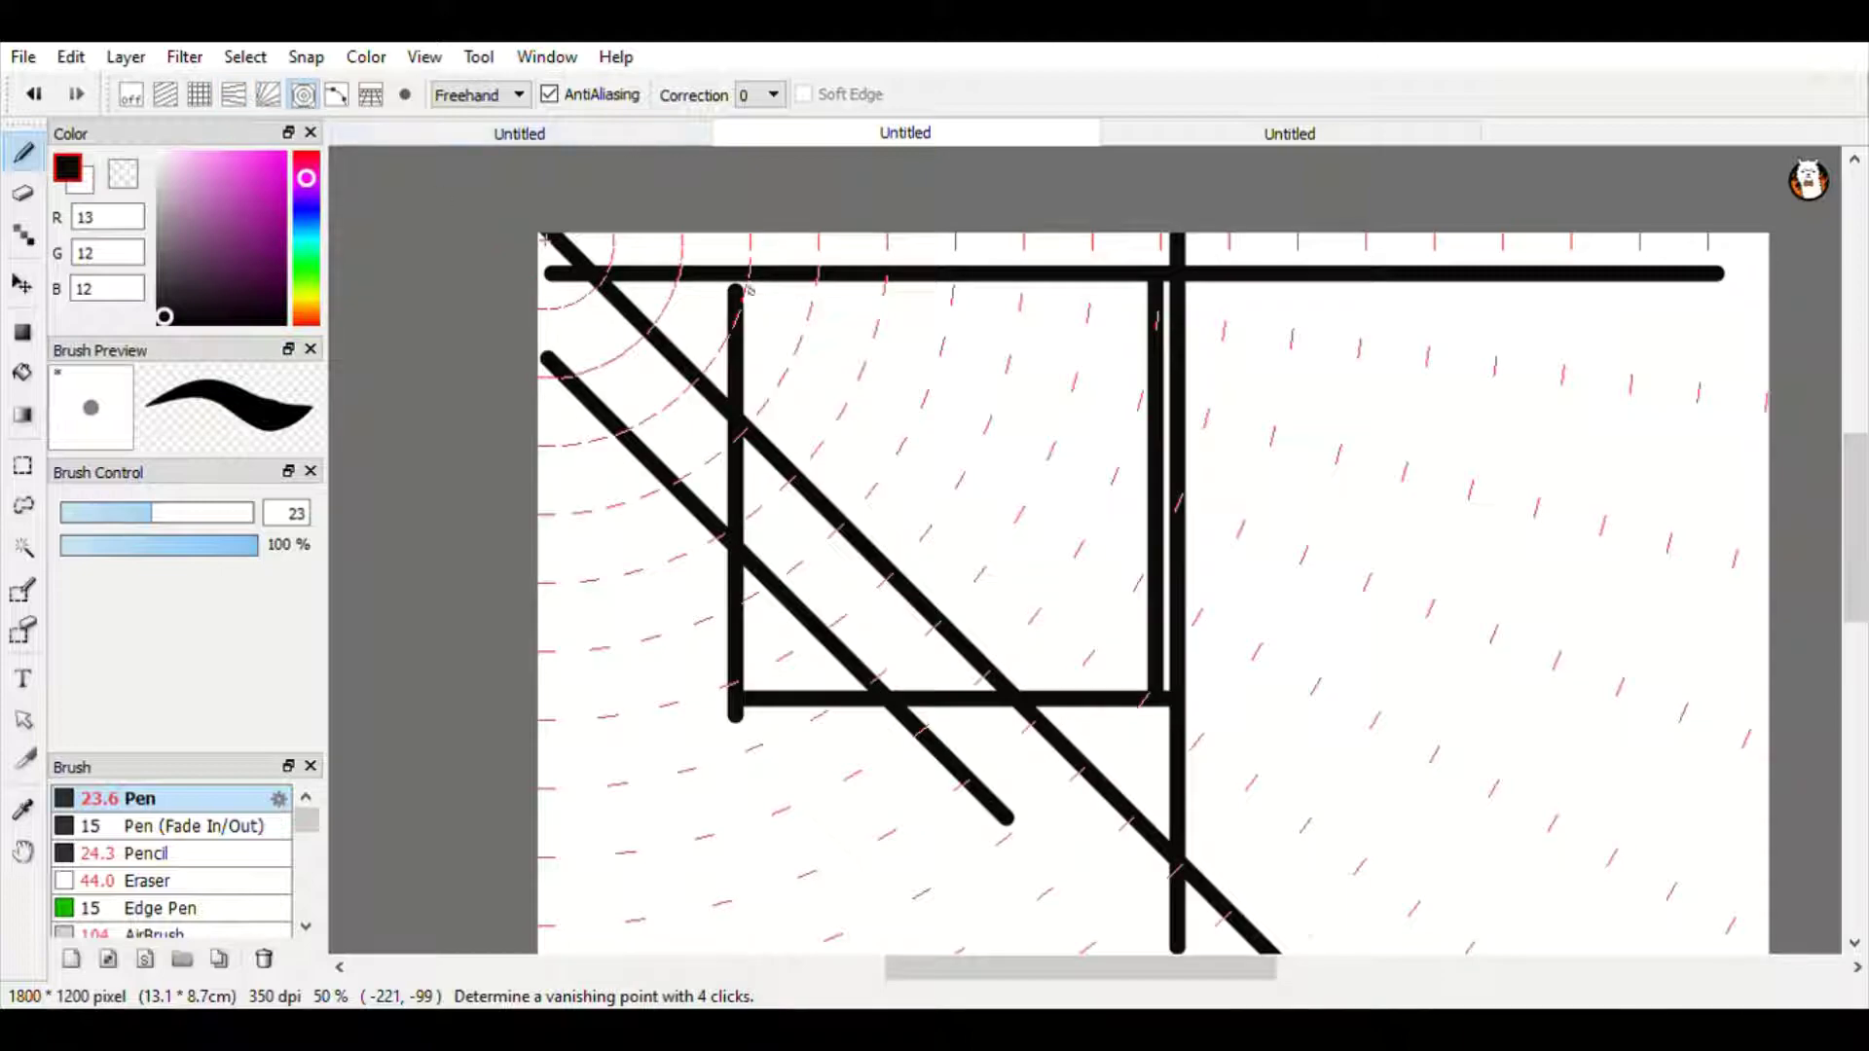
mouse_move(748, 289)
left_mouse_down()
mouse_move(1216, 550)
mouse_move(1619, 432)
mouse_move(1003, 538)
mouse_move(826, 869)
mouse_move(1178, 626)
mouse_move(1383, 630)
mouse_move(1331, 588)
mouse_move(1403, 669)
mouse_move(1462, 541)
mouse_move(1343, 505)
mouse_move(1480, 751)
mouse_move(1512, 588)
left_mouse_up()
mouse_move(1467, 432)
left_mouse_down()
mouse_move(1278, 444)
mouse_move(1543, 814)
mouse_move(1285, 412)
left_mouse_up()
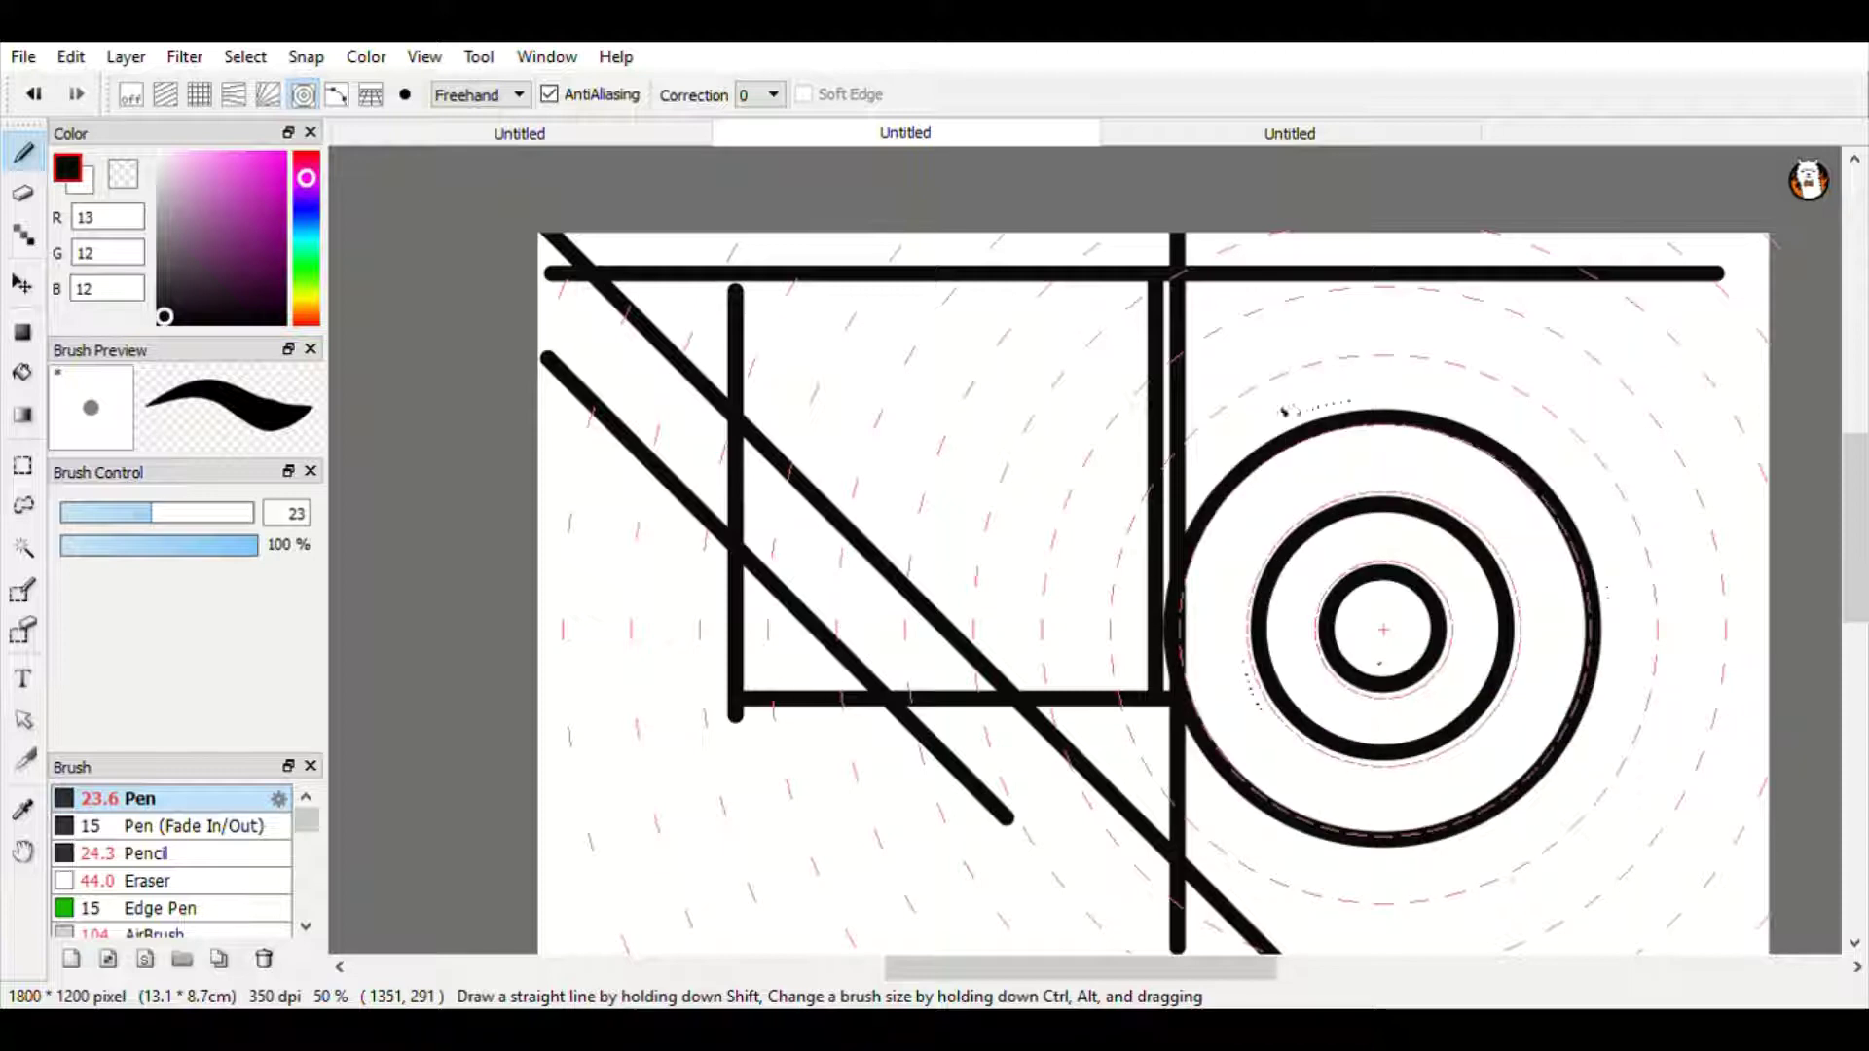
mouse_move(1394, 350)
left_mouse_down()
mouse_move(1376, 351)
mouse_move(1239, 890)
mouse_move(1551, 405)
mouse_move(1392, 348)
left_mouse_up()
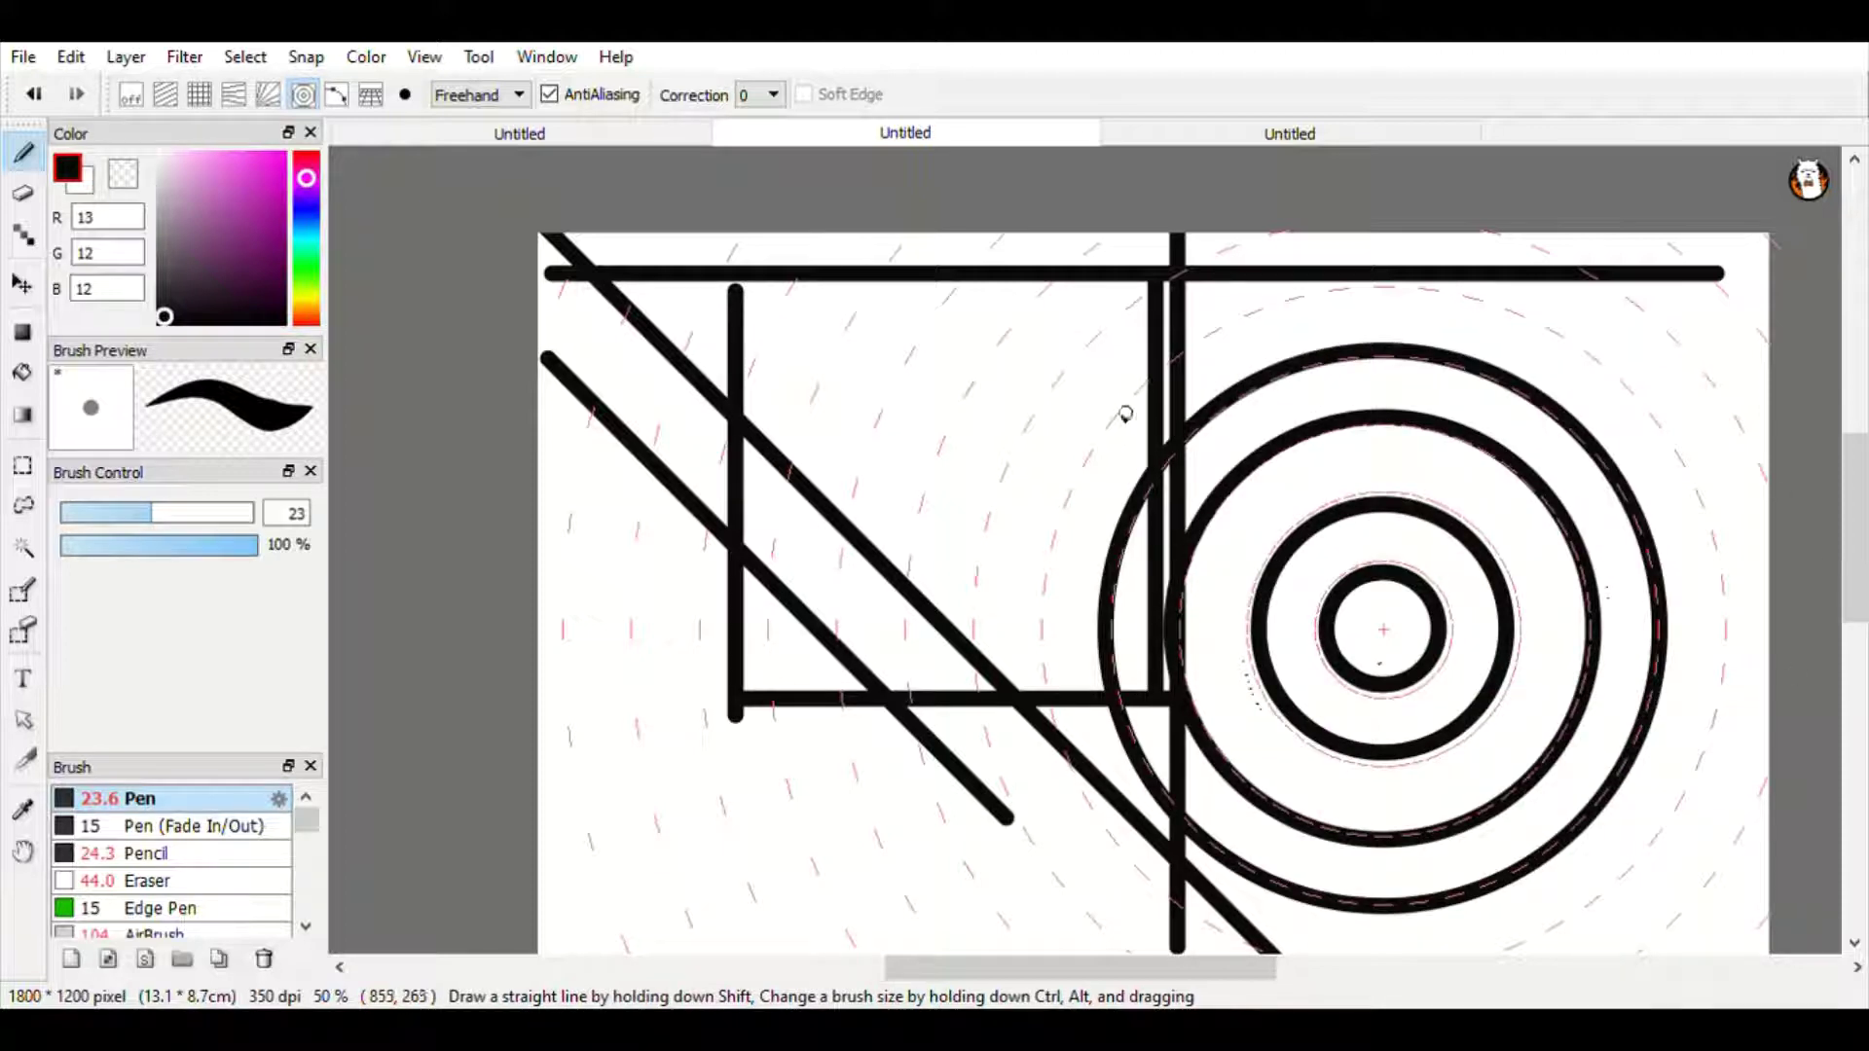
mouse_move(1204, 322)
left_mouse_down()
mouse_move(1119, 876)
mouse_move(1509, 292)
mouse_move(1202, 321)
left_mouse_up()
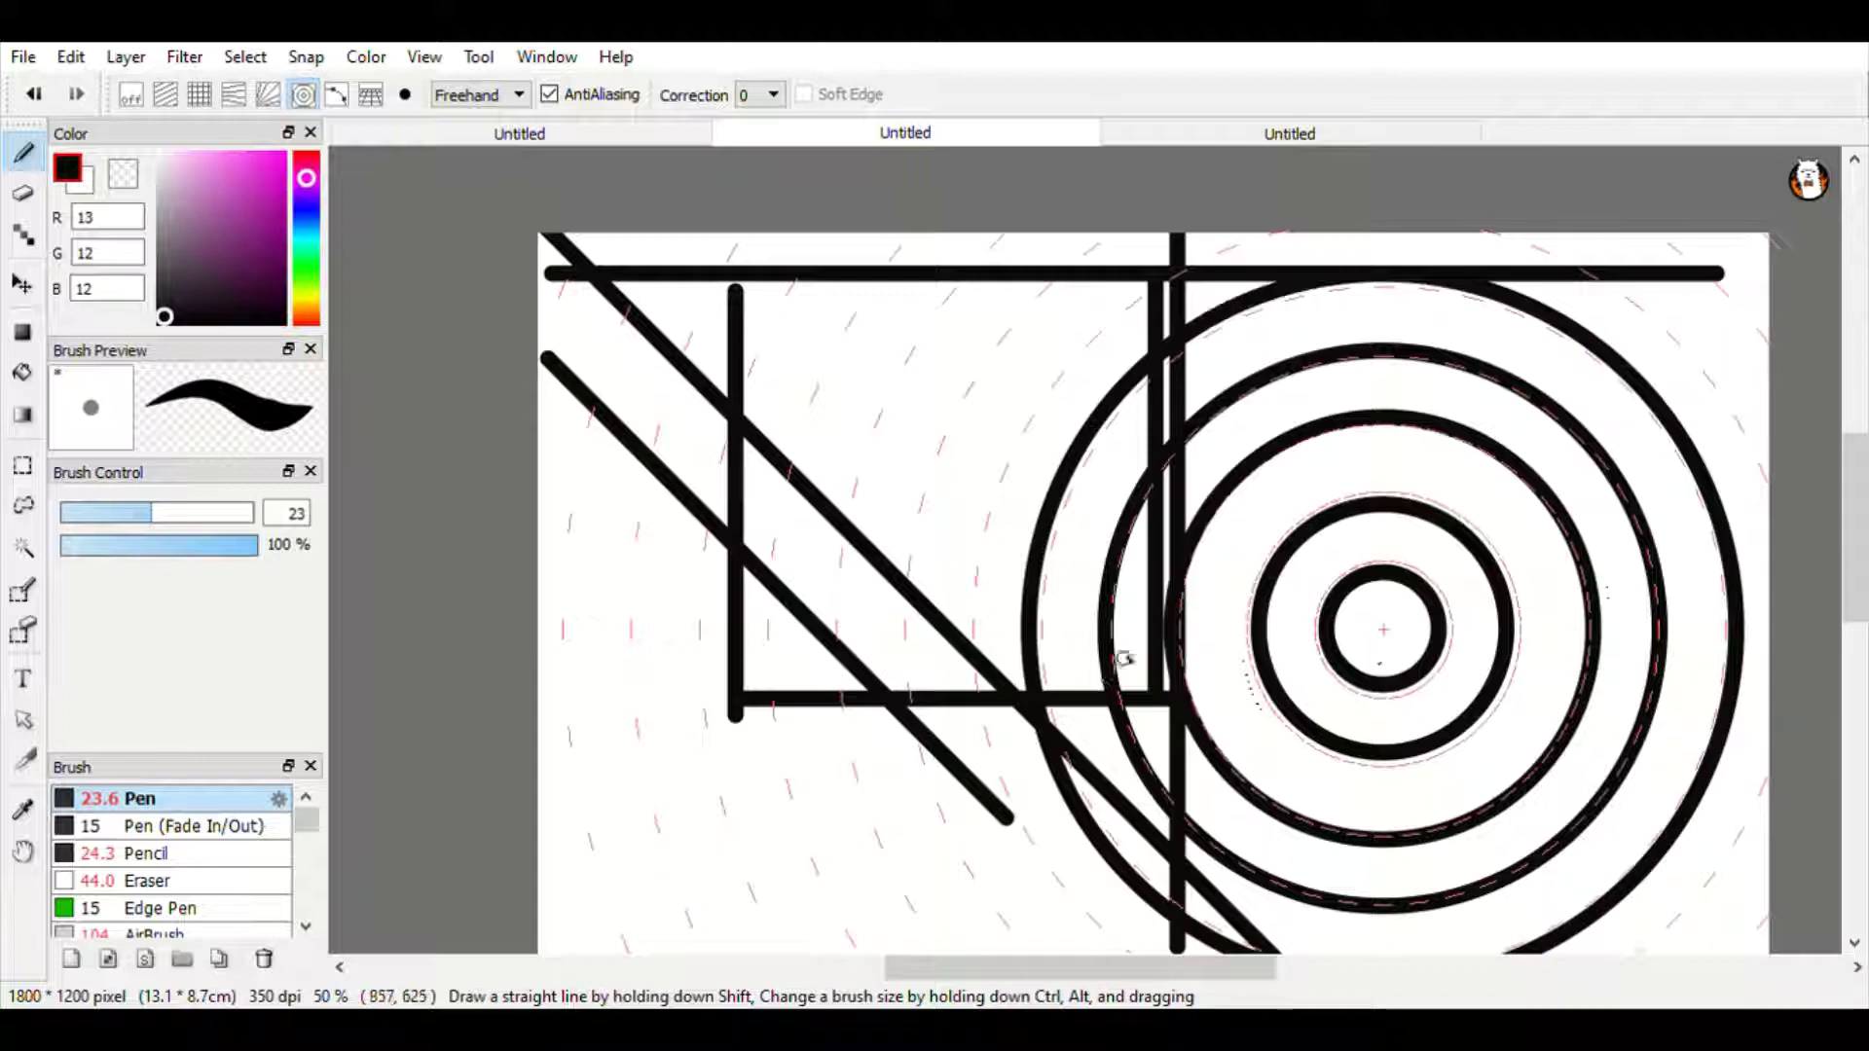
mouse_move(814, 360)
left_mouse_down()
mouse_move(845, 949)
mouse_move(810, 375)
mouse_move(890, 233)
left_mouse_up()
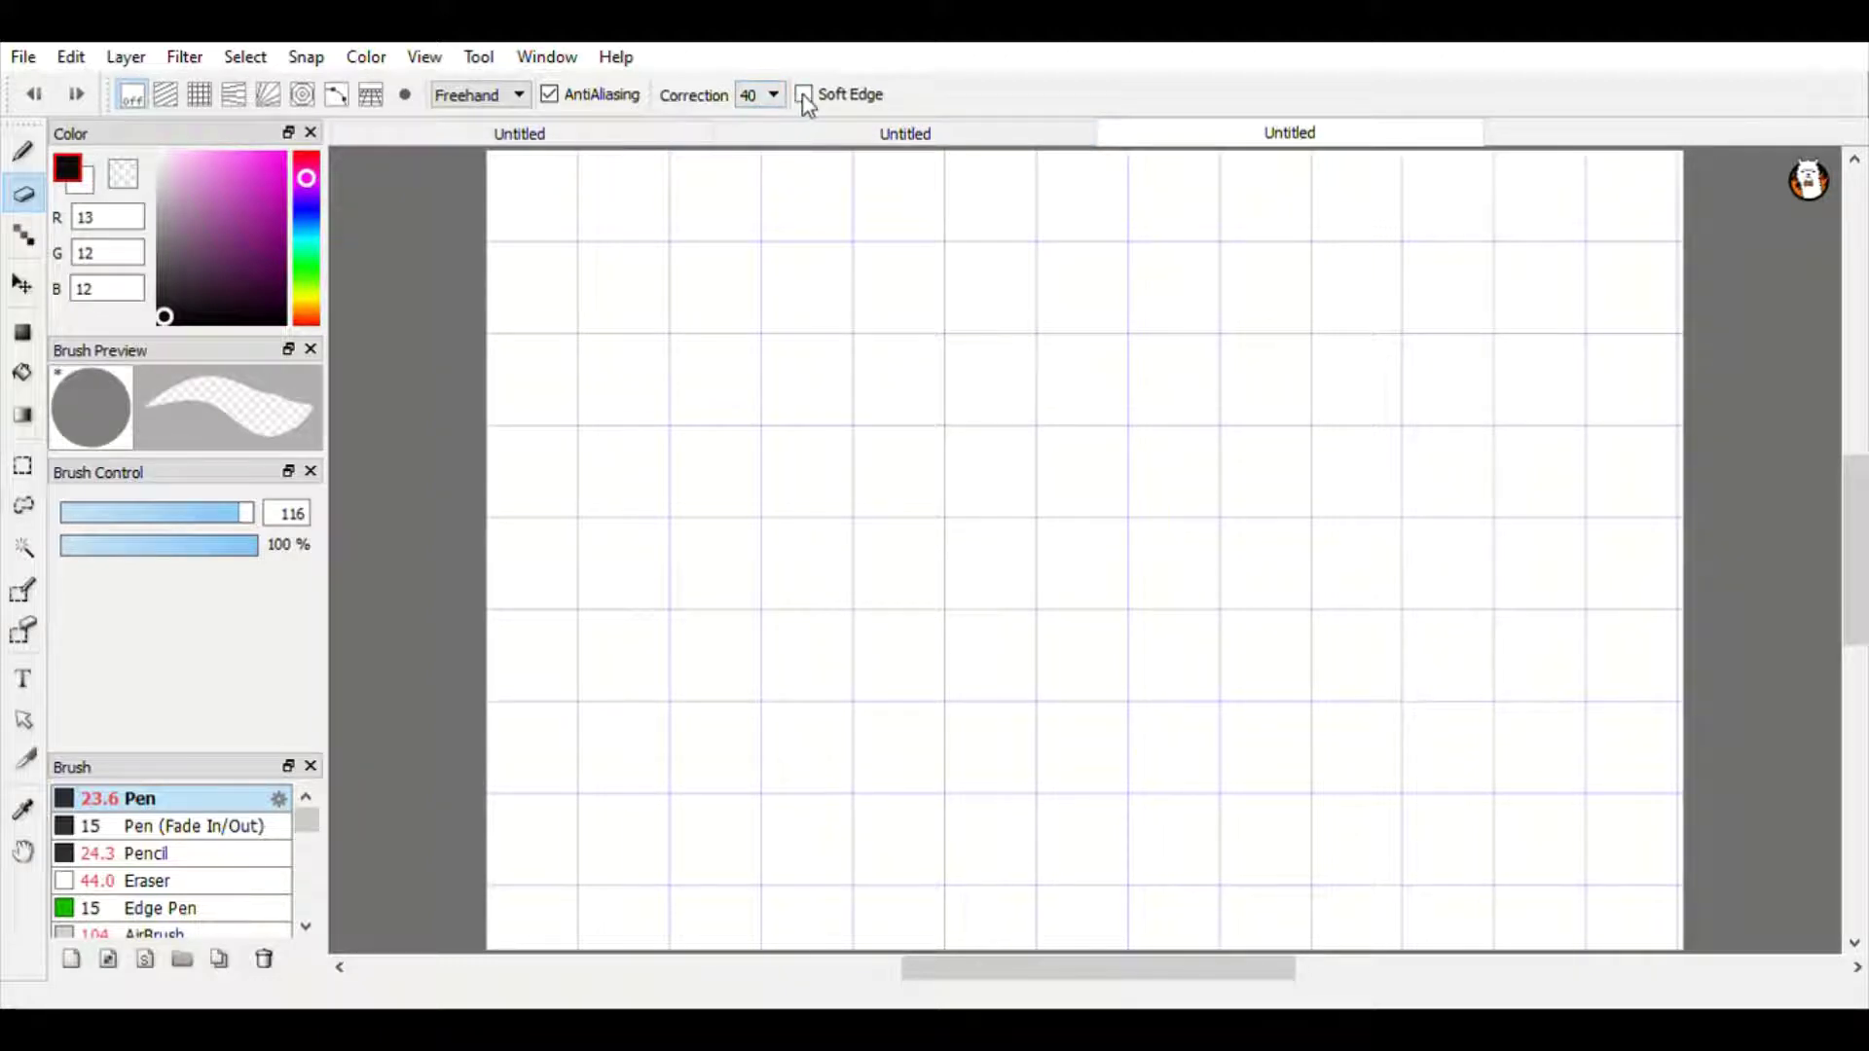
Try the Eraser's Soft Edge option on the third canvas, and draw two horizontal Pen strokes and a vertical curve at Correction 40.
left_click(804, 95)
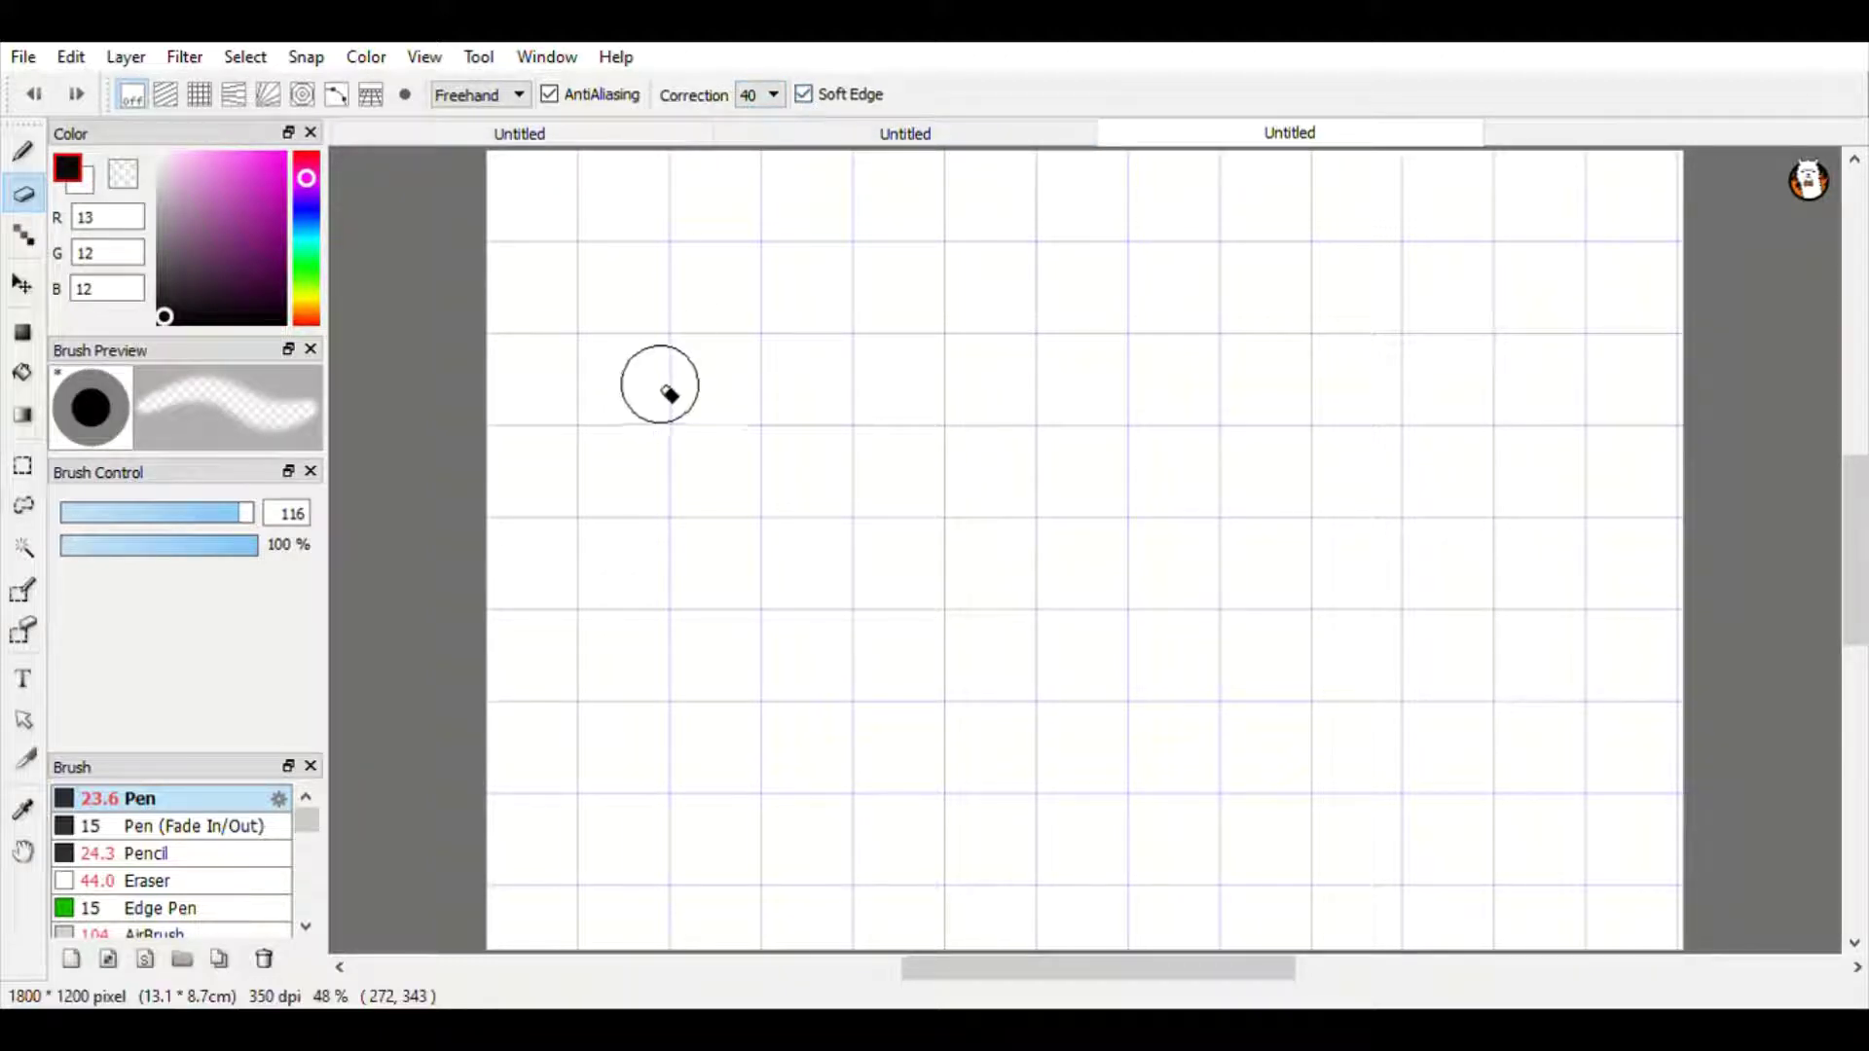
left_click(24, 152)
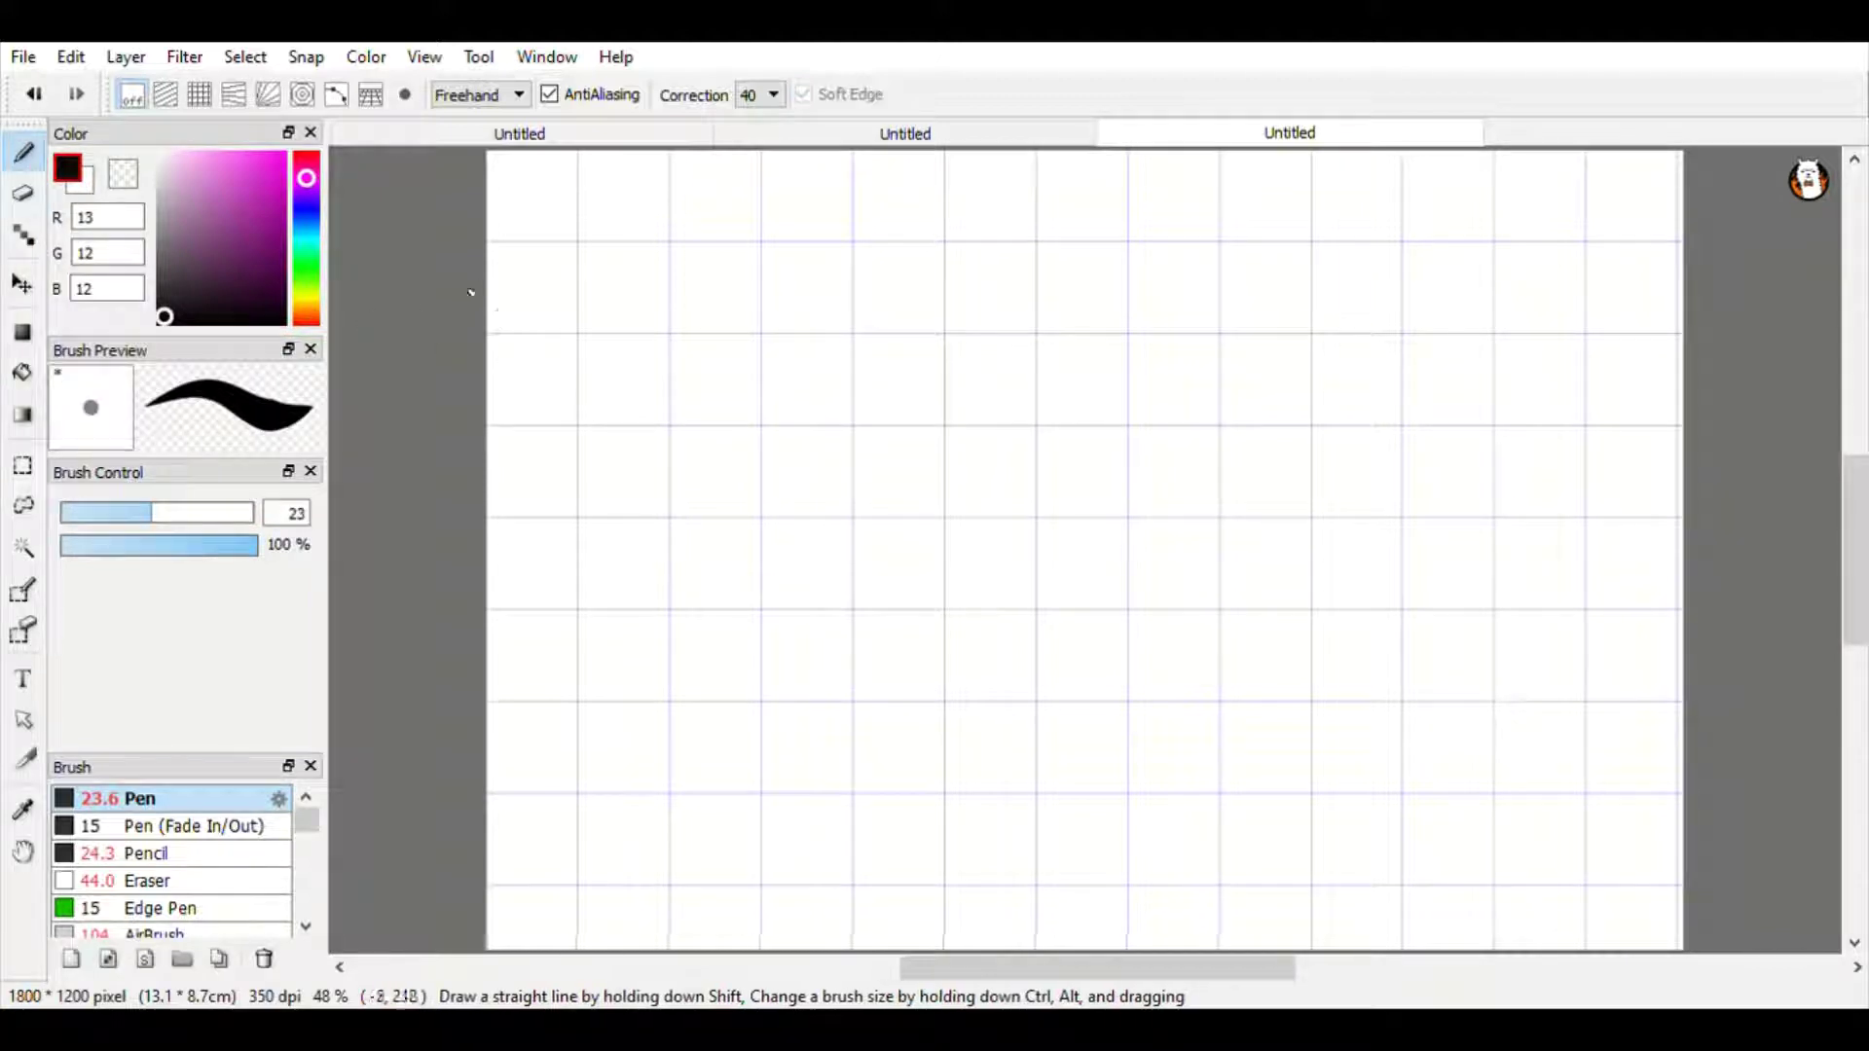
left_click_drag(740, 335, 958, 338)
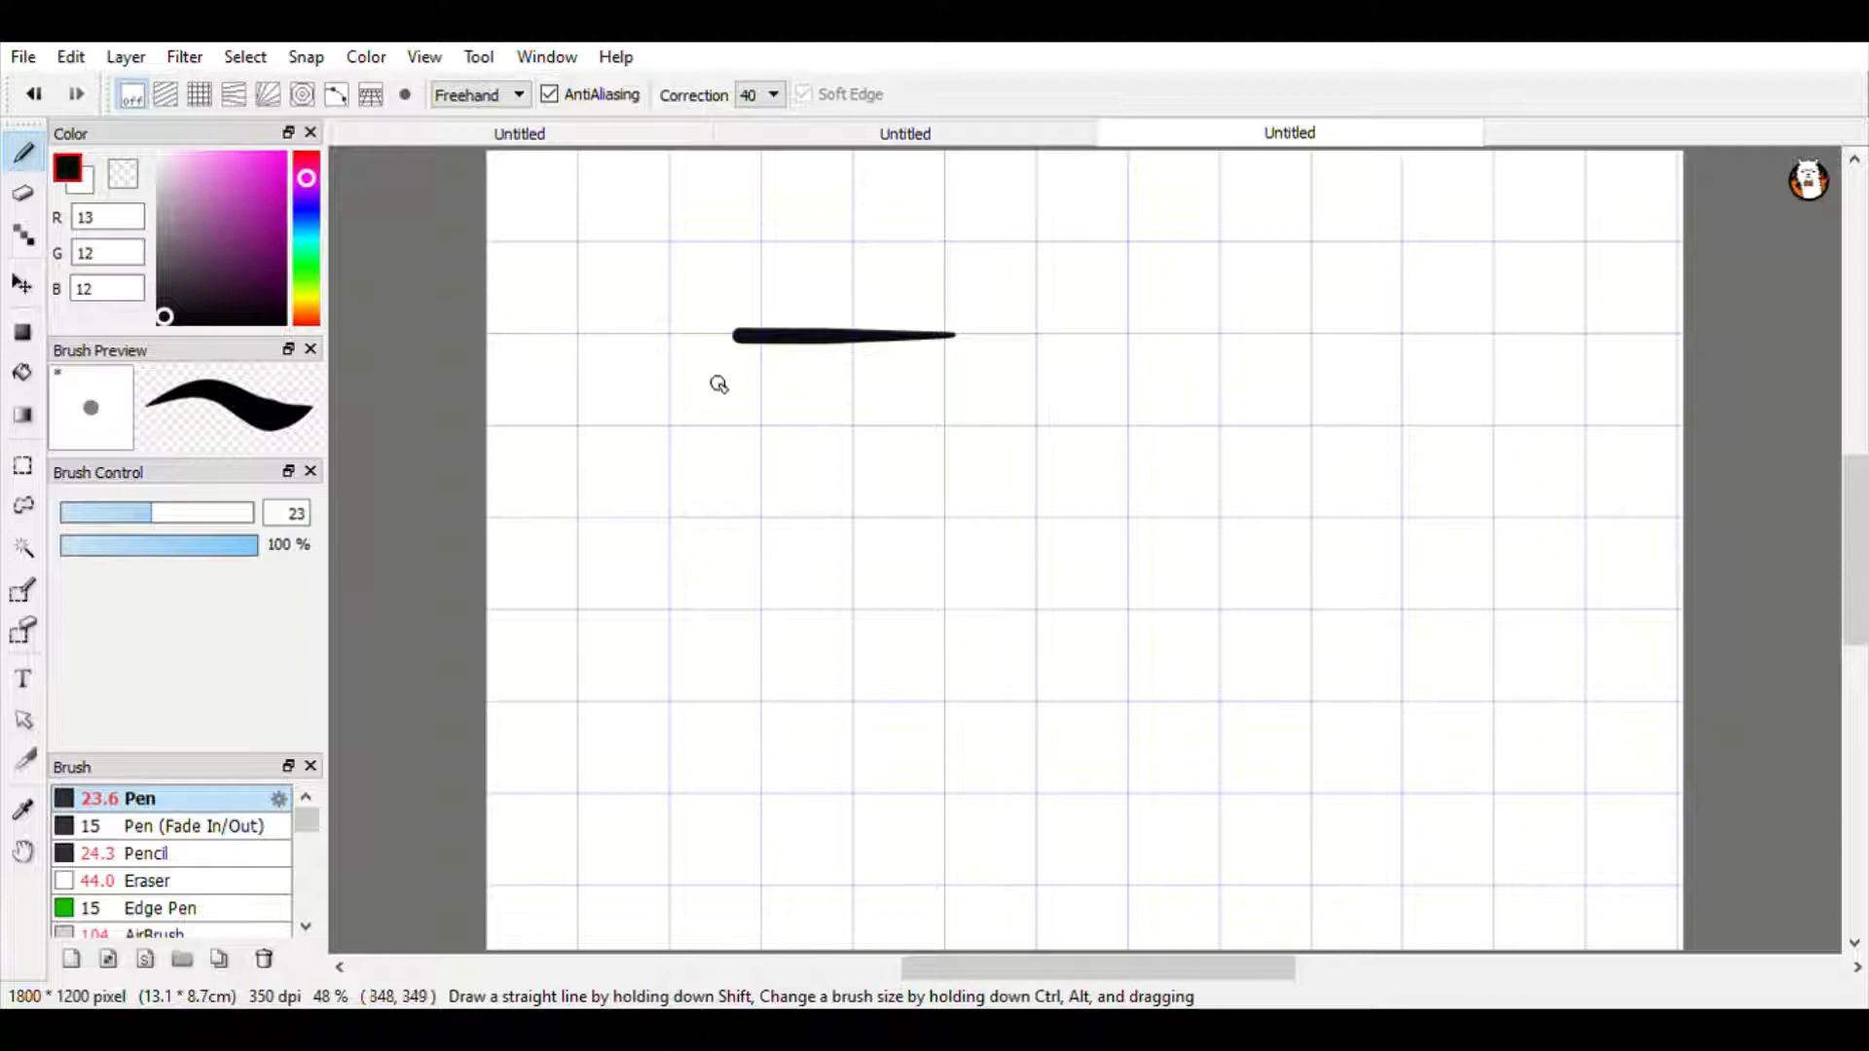
left_click_drag(747, 429, 1298, 445)
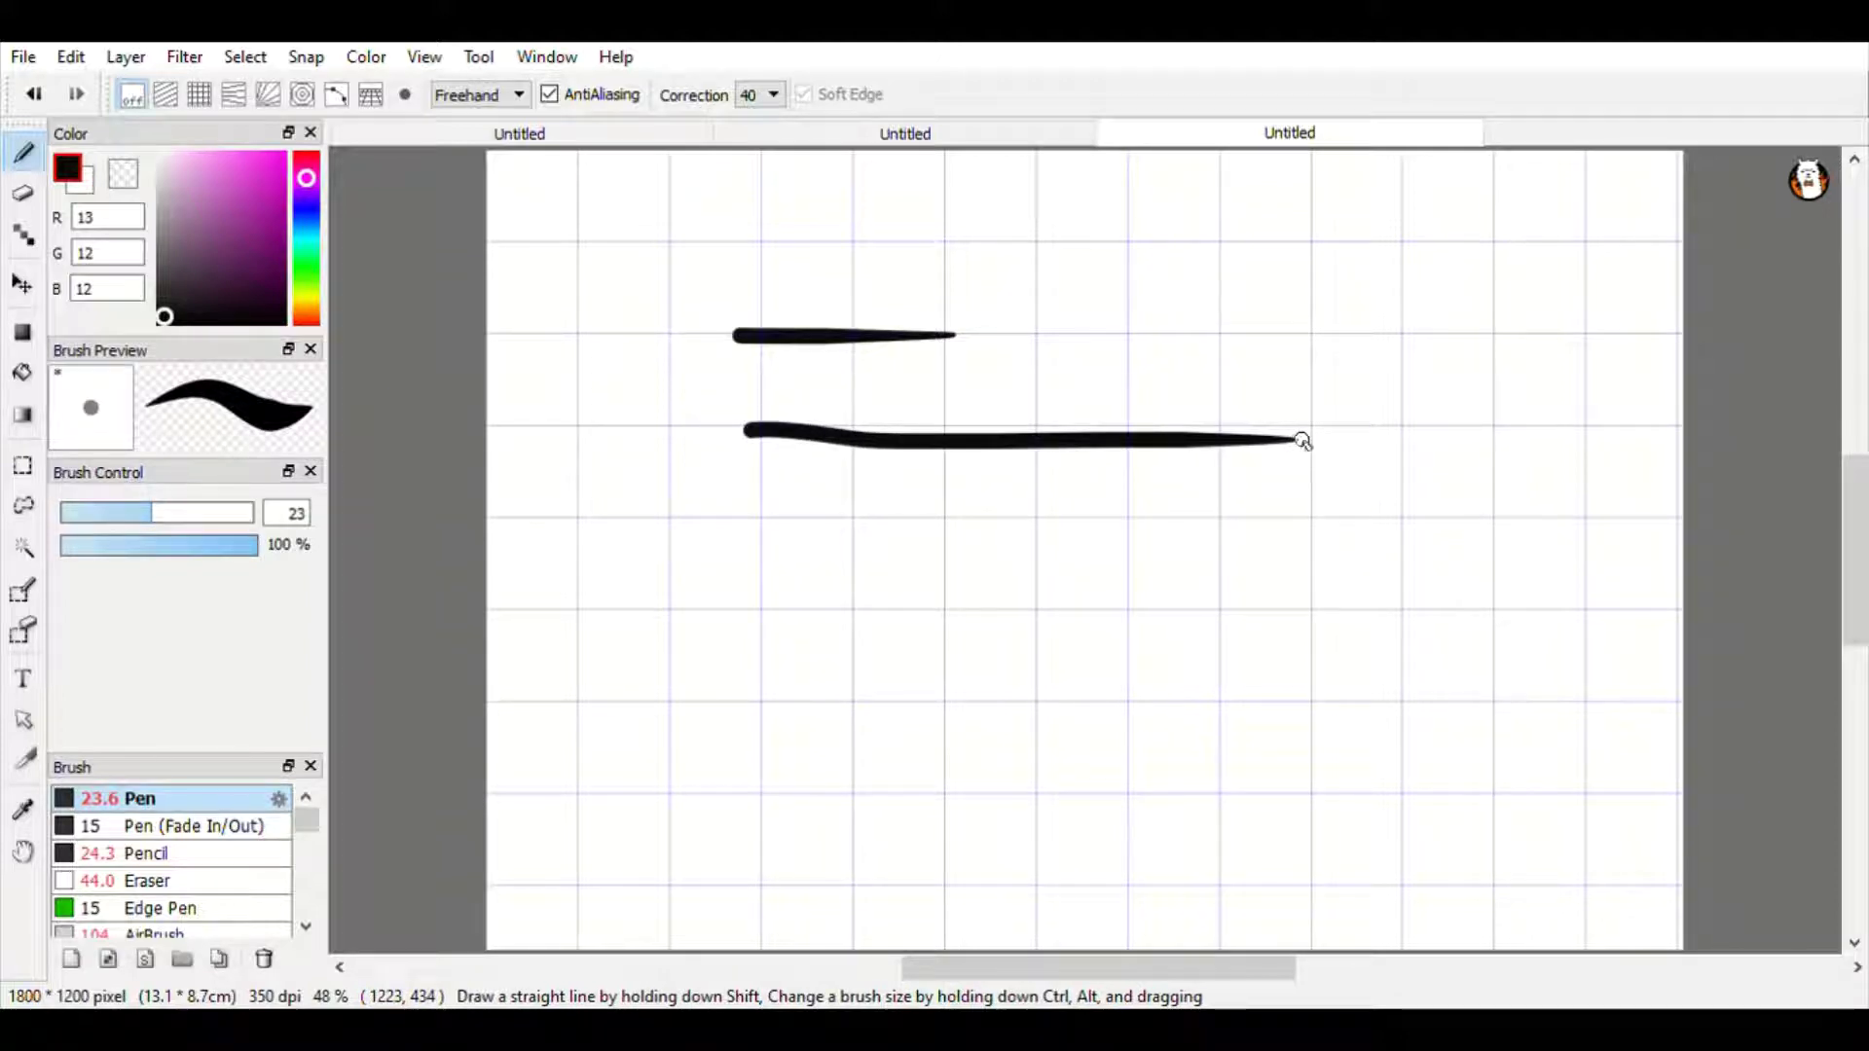
mouse_move(645, 255)
left_mouse_down()
mouse_move(676, 376)
mouse_move(664, 577)
mouse_move(631, 697)
left_mouse_up()
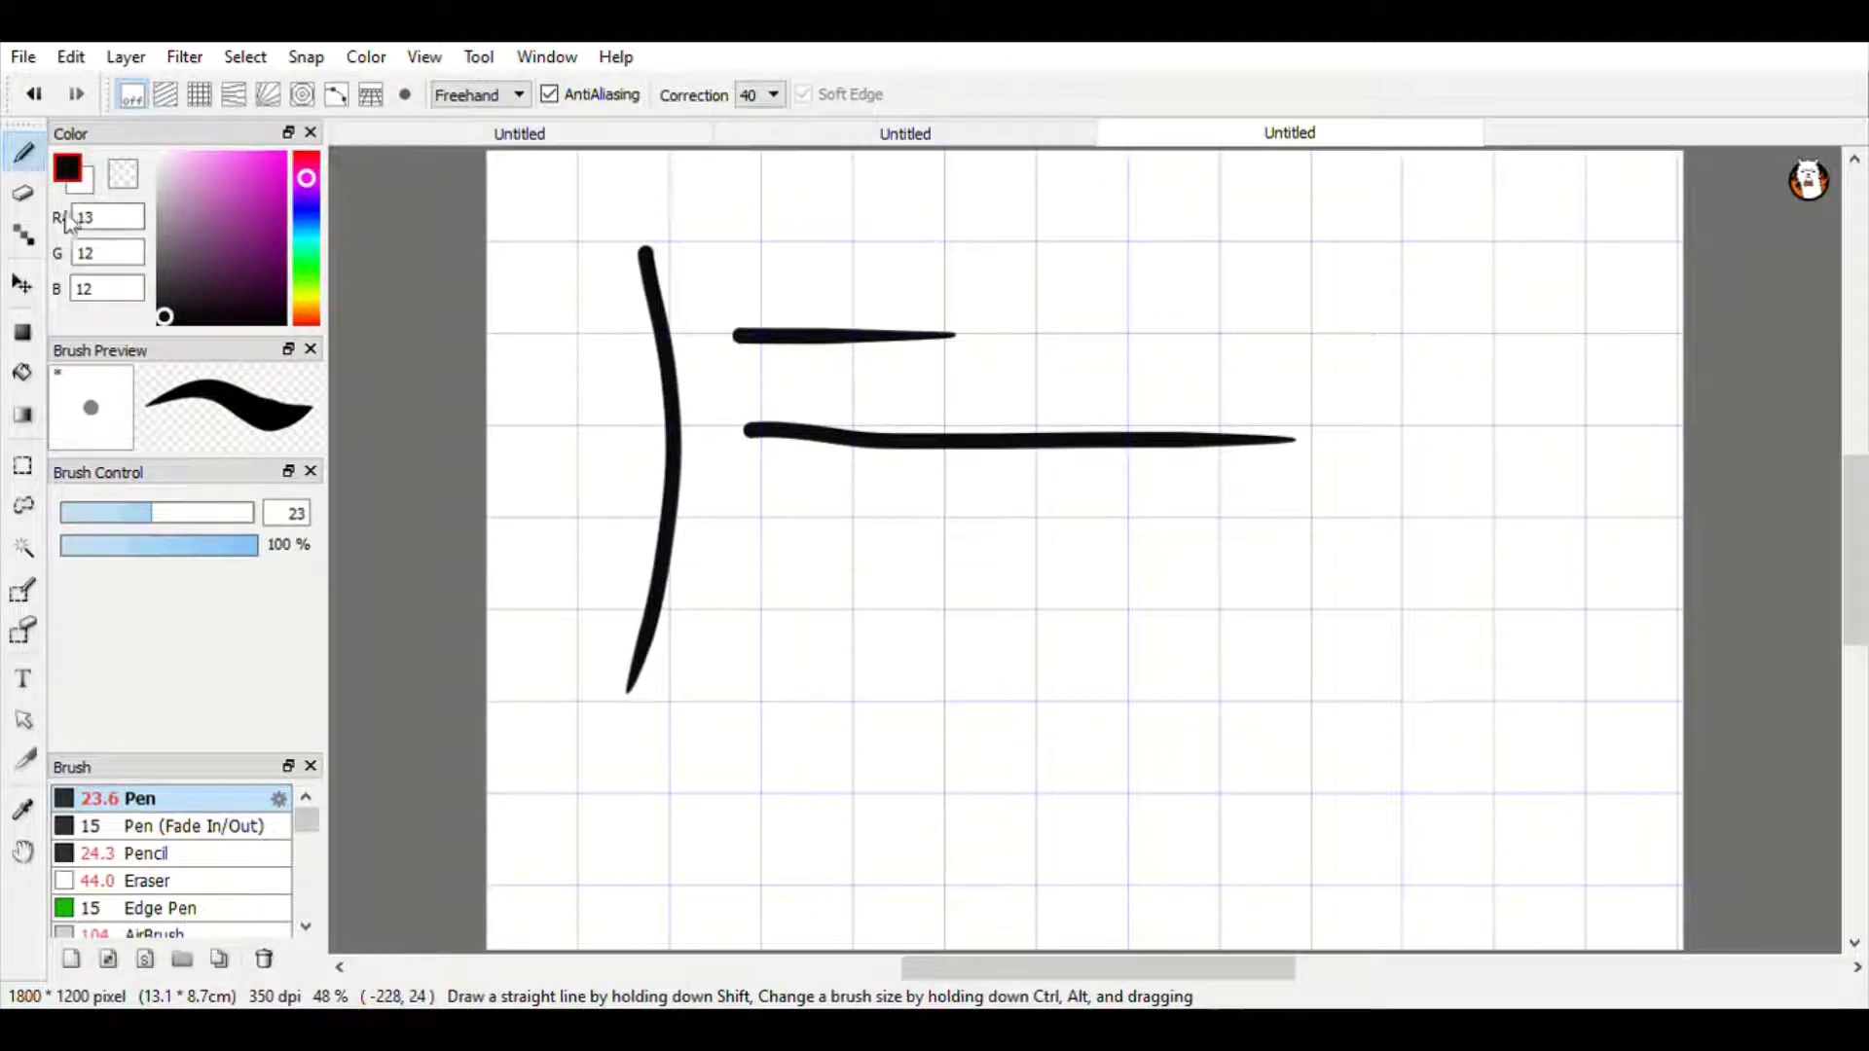
Erase the three black strokes from the third canvas with the size 116 Eraser.
left_click(23, 193)
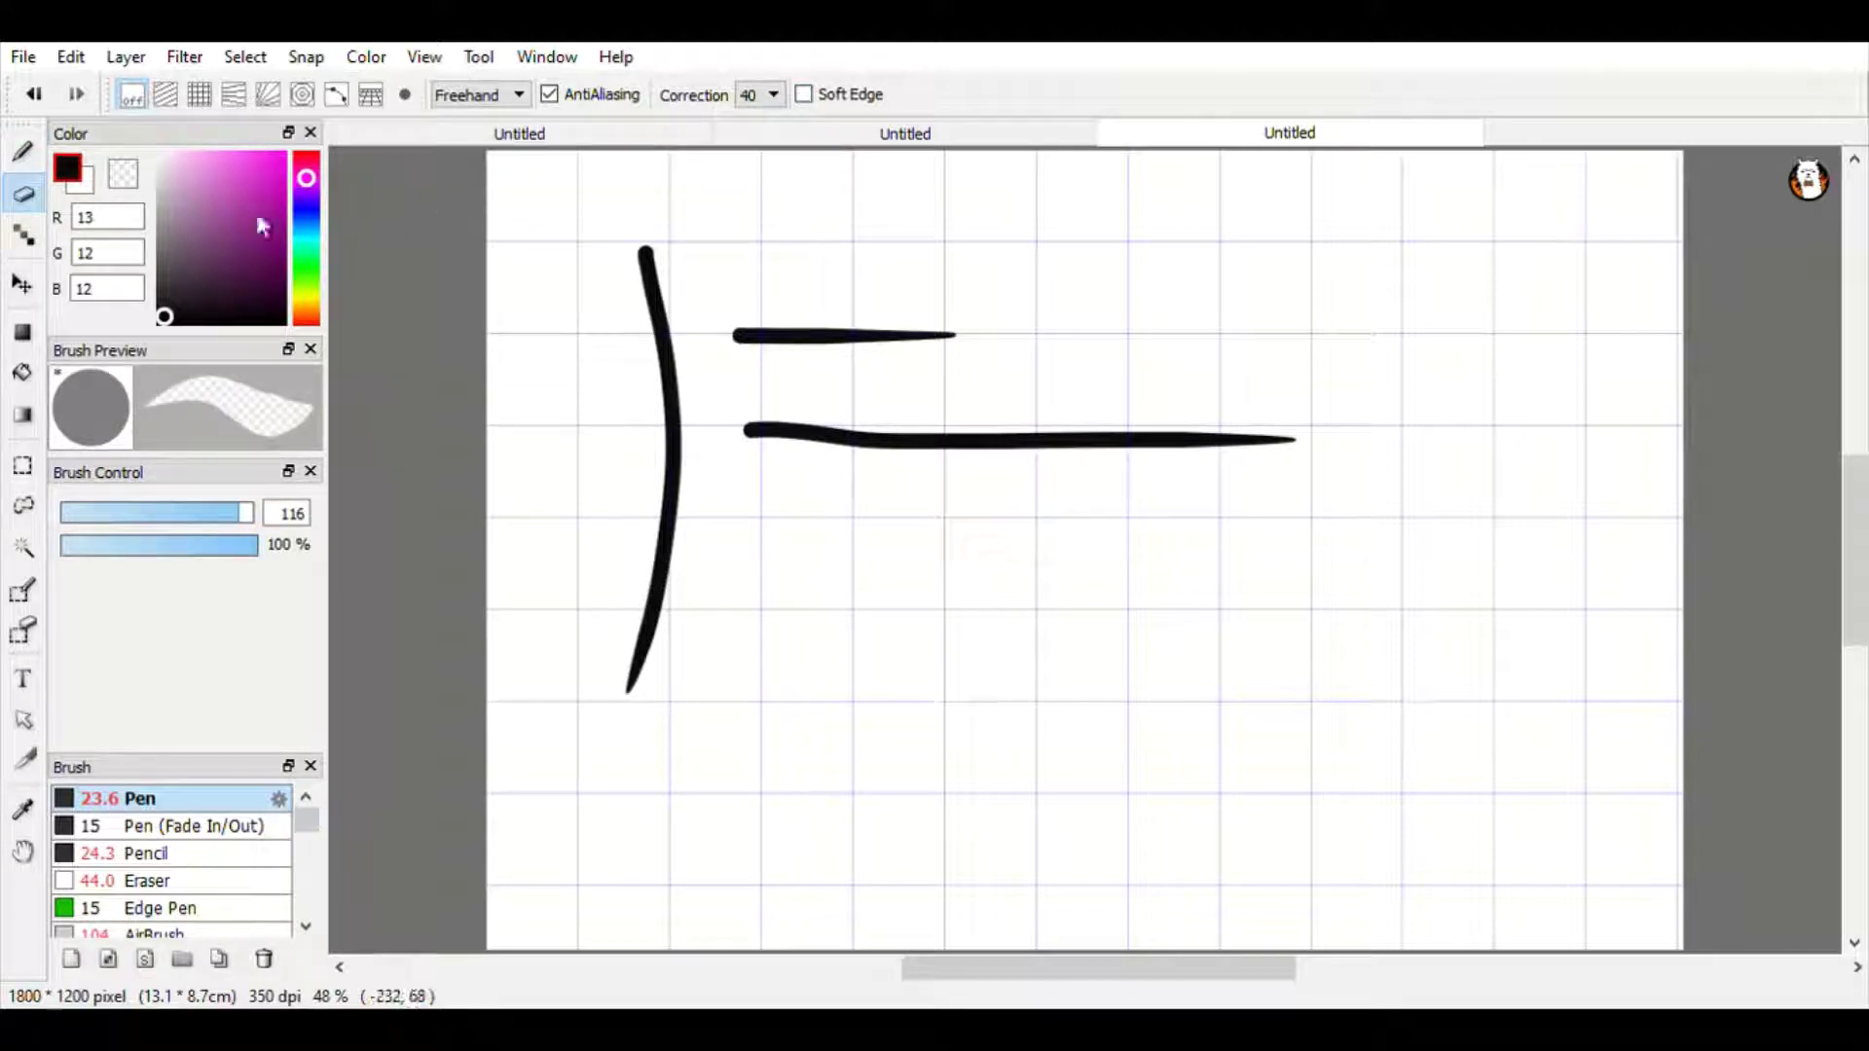
left_click(24, 148)
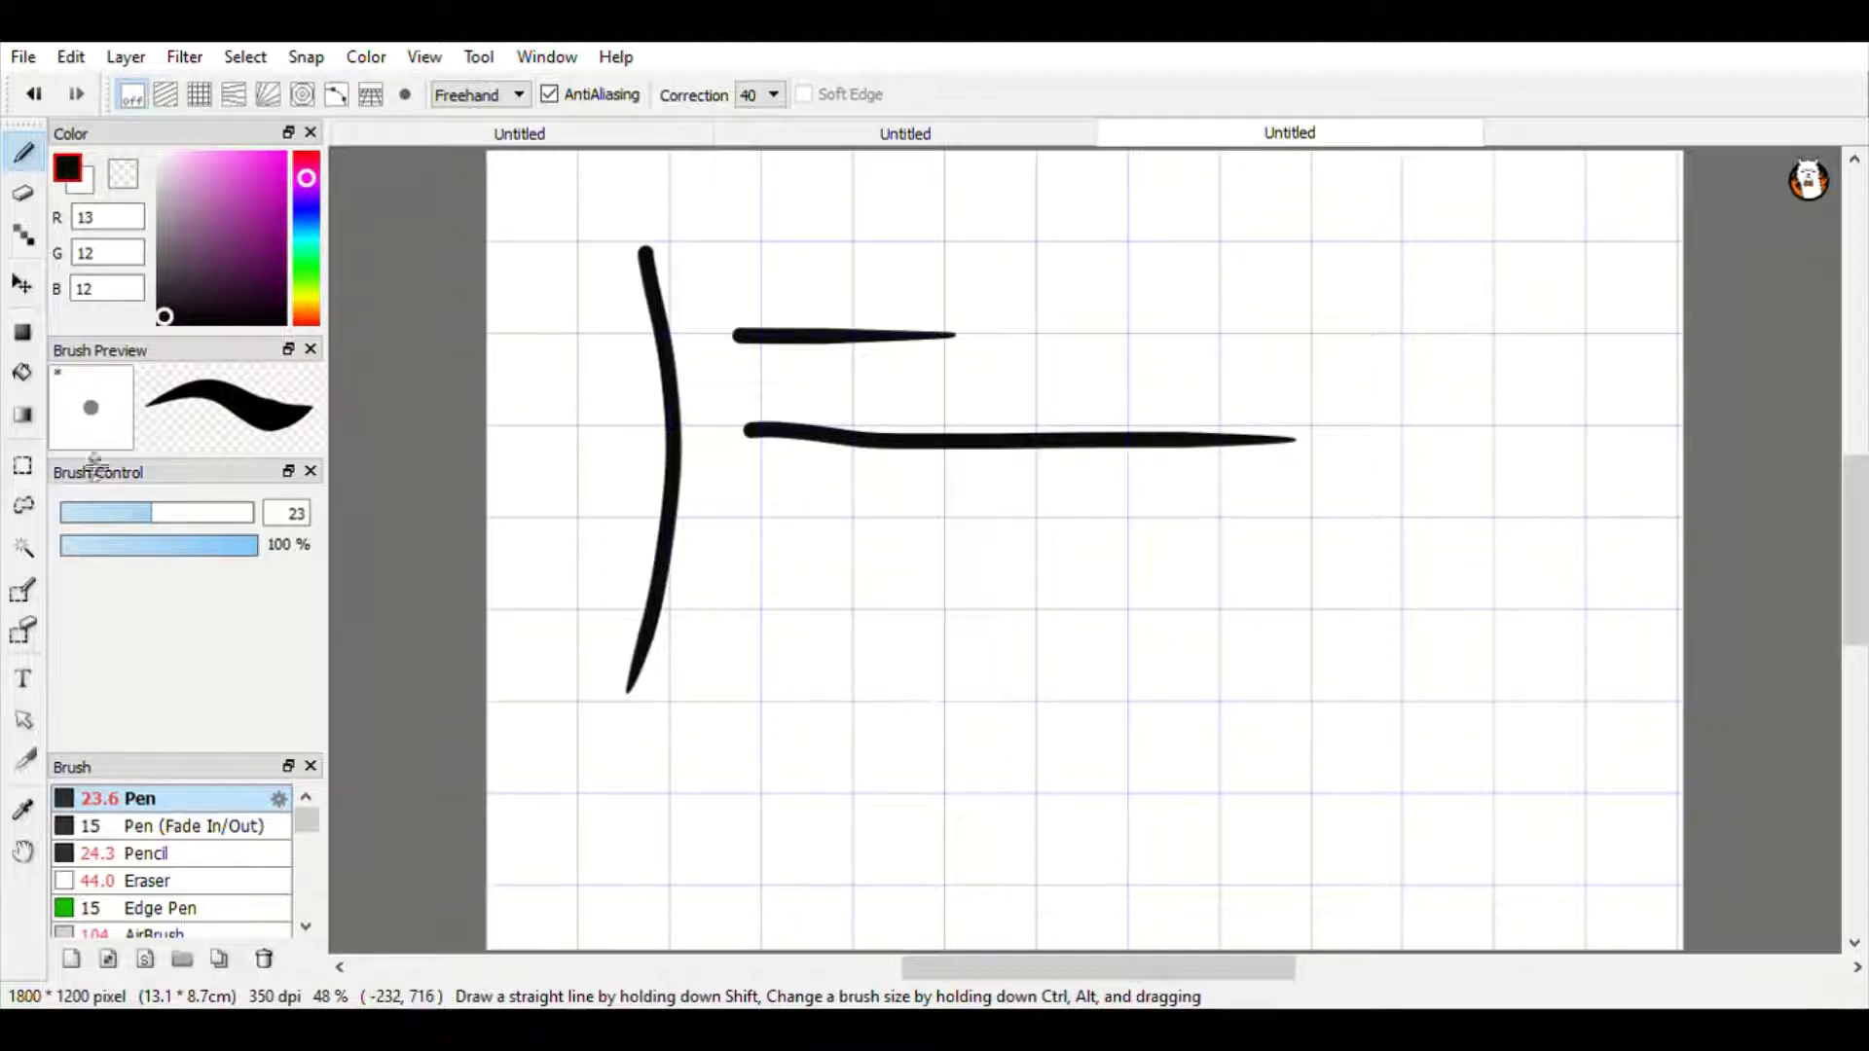
left_click(23, 192)
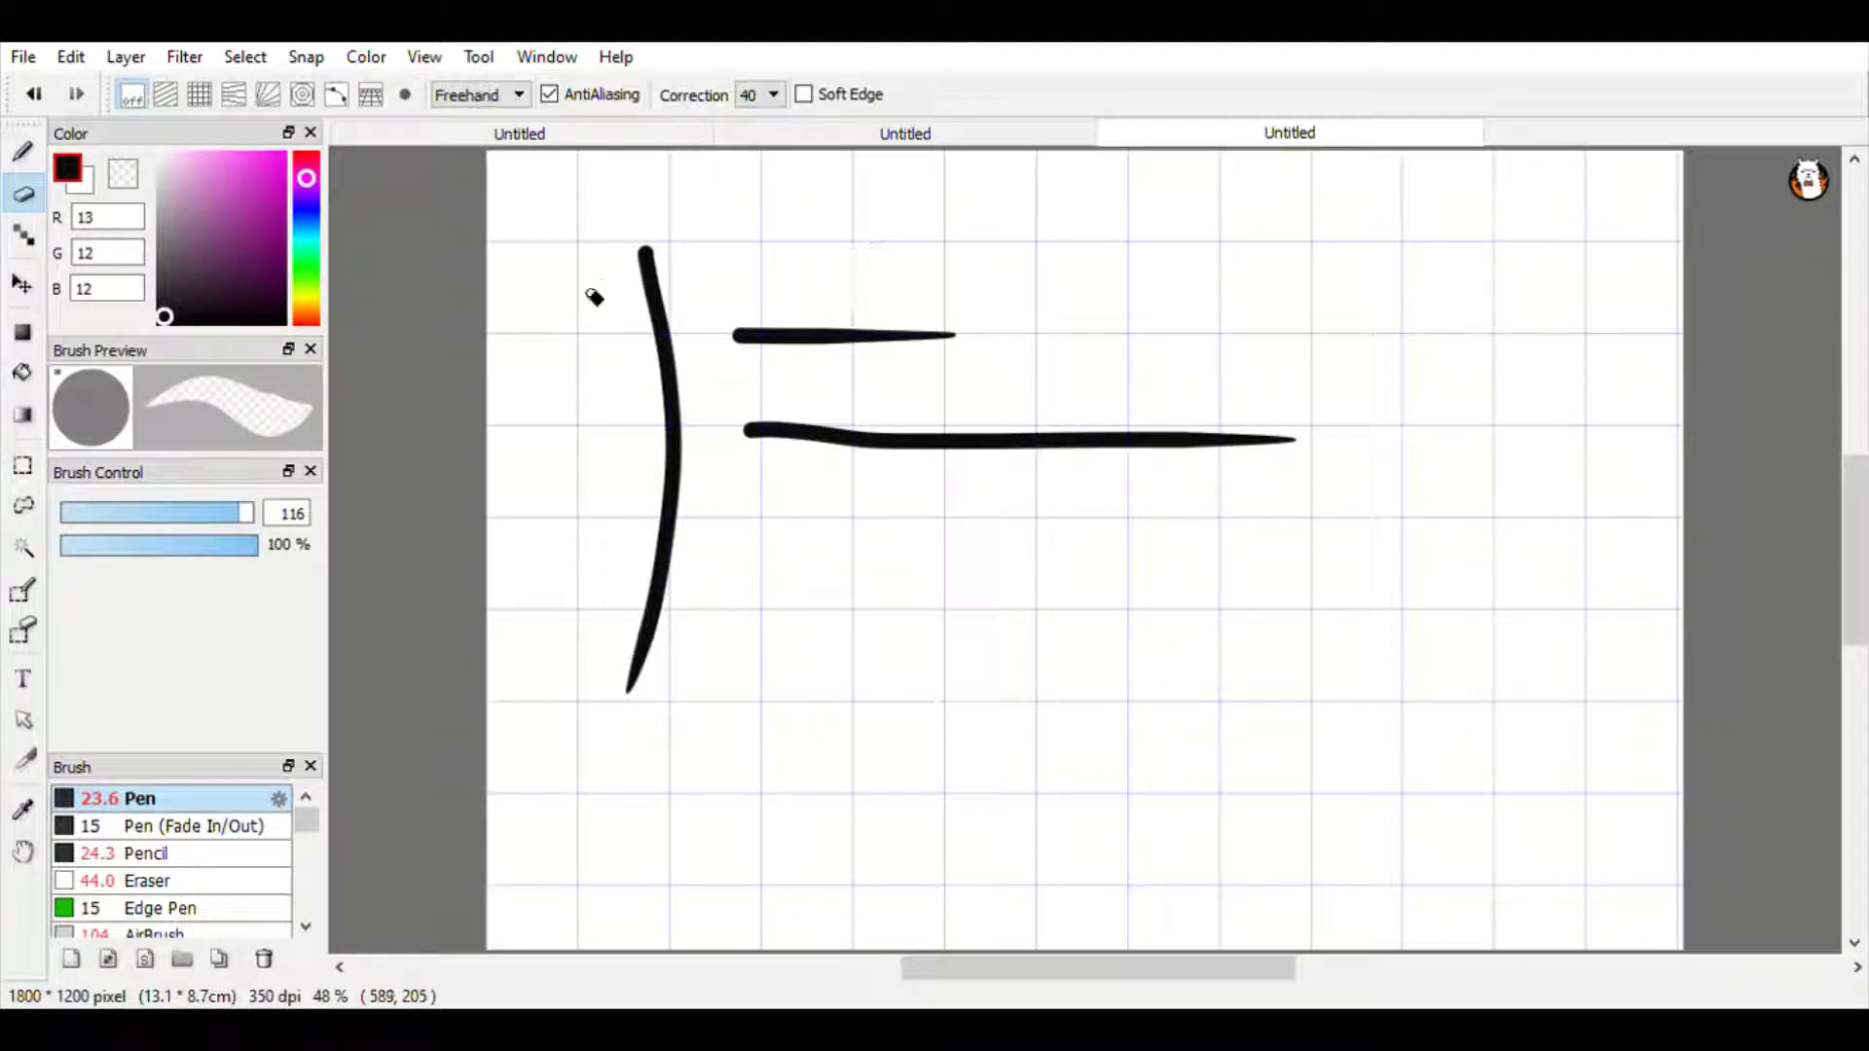
left_click_drag(643, 251, 671, 491)
mouse_move(850, 212)
left_mouse_down()
mouse_move(733, 334)
mouse_move(896, 336)
mouse_move(1032, 438)
mouse_move(911, 448)
mouse_move(1327, 438)
mouse_move(1176, 471)
mouse_move(717, 493)
mouse_move(667, 555)
left_mouse_up()
mouse_move(791, 356)
left_mouse_down()
mouse_move(742, 592)
mouse_move(645, 584)
mouse_move(631, 686)
left_mouse_up()
Vary the Eraser's opacity, ending at 88%, and shift the color's hue to green (R 12, G 13, B 12).
left_click(134, 546)
left_click(245, 546)
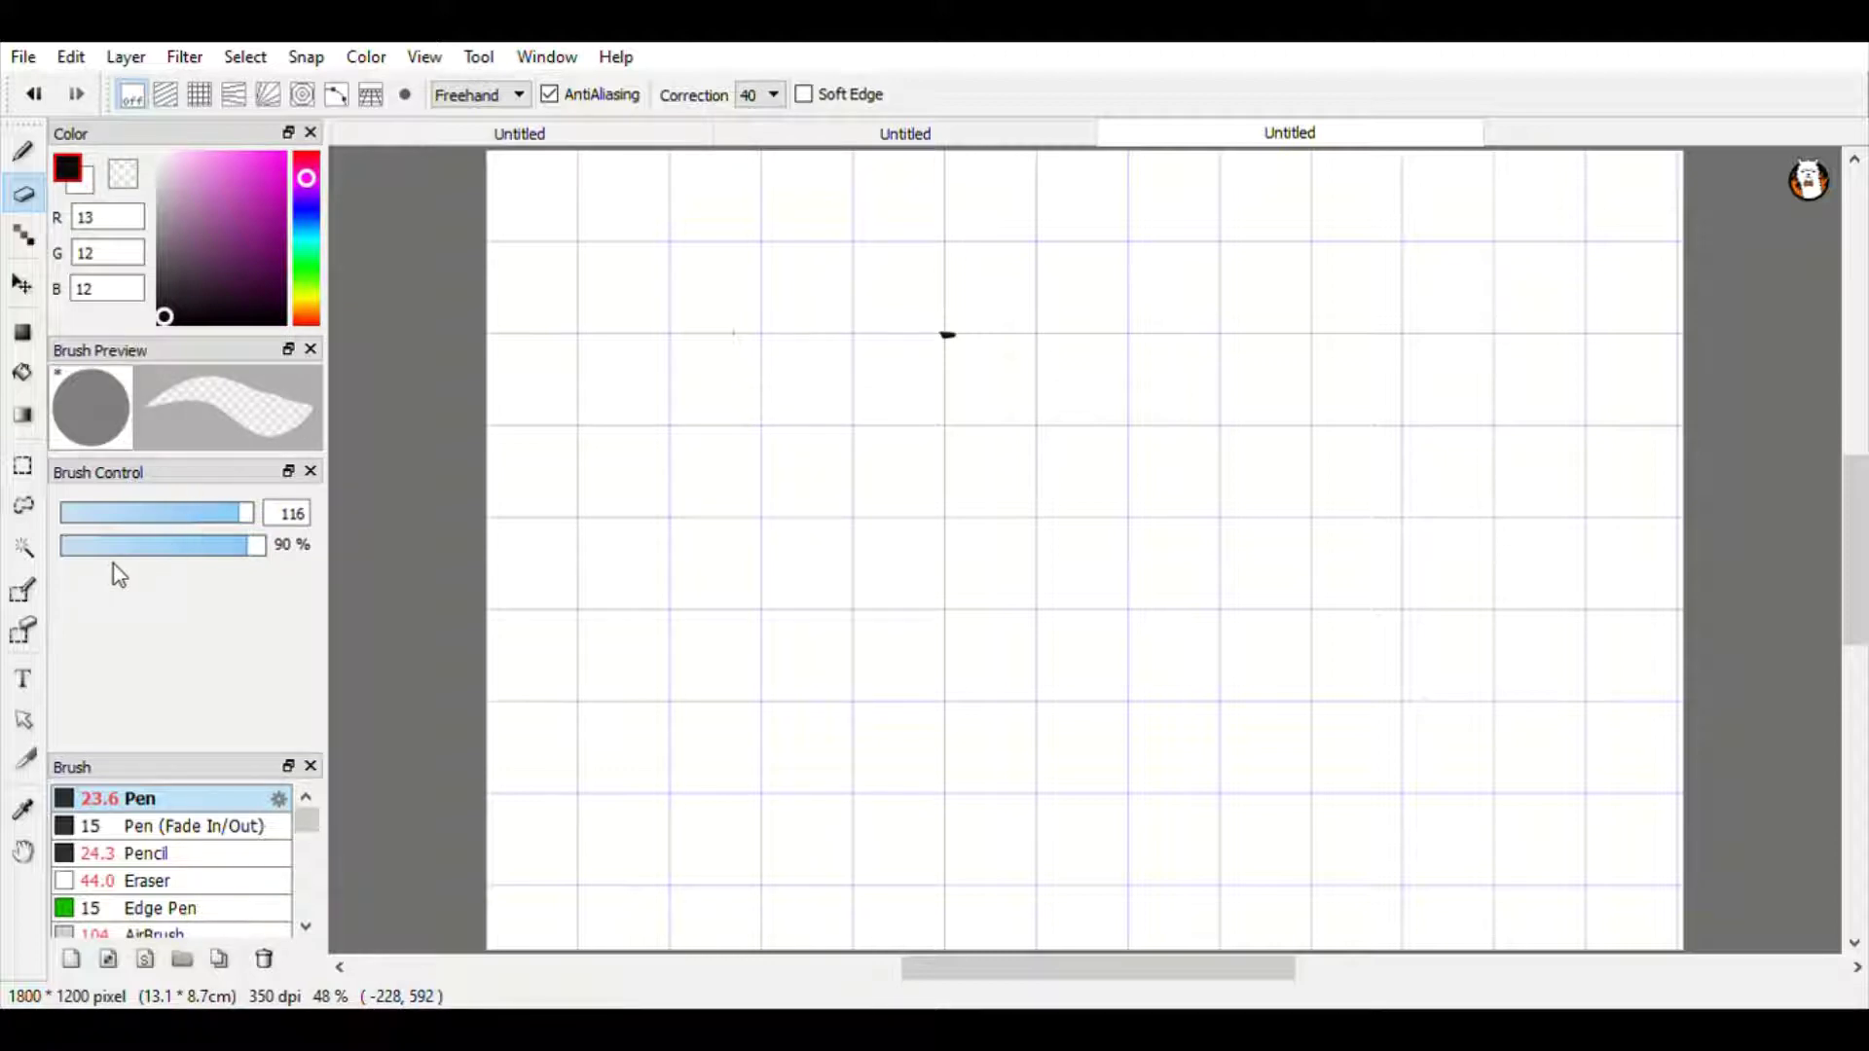
left_click_drag(70, 546, 248, 555)
left_click(307, 248)
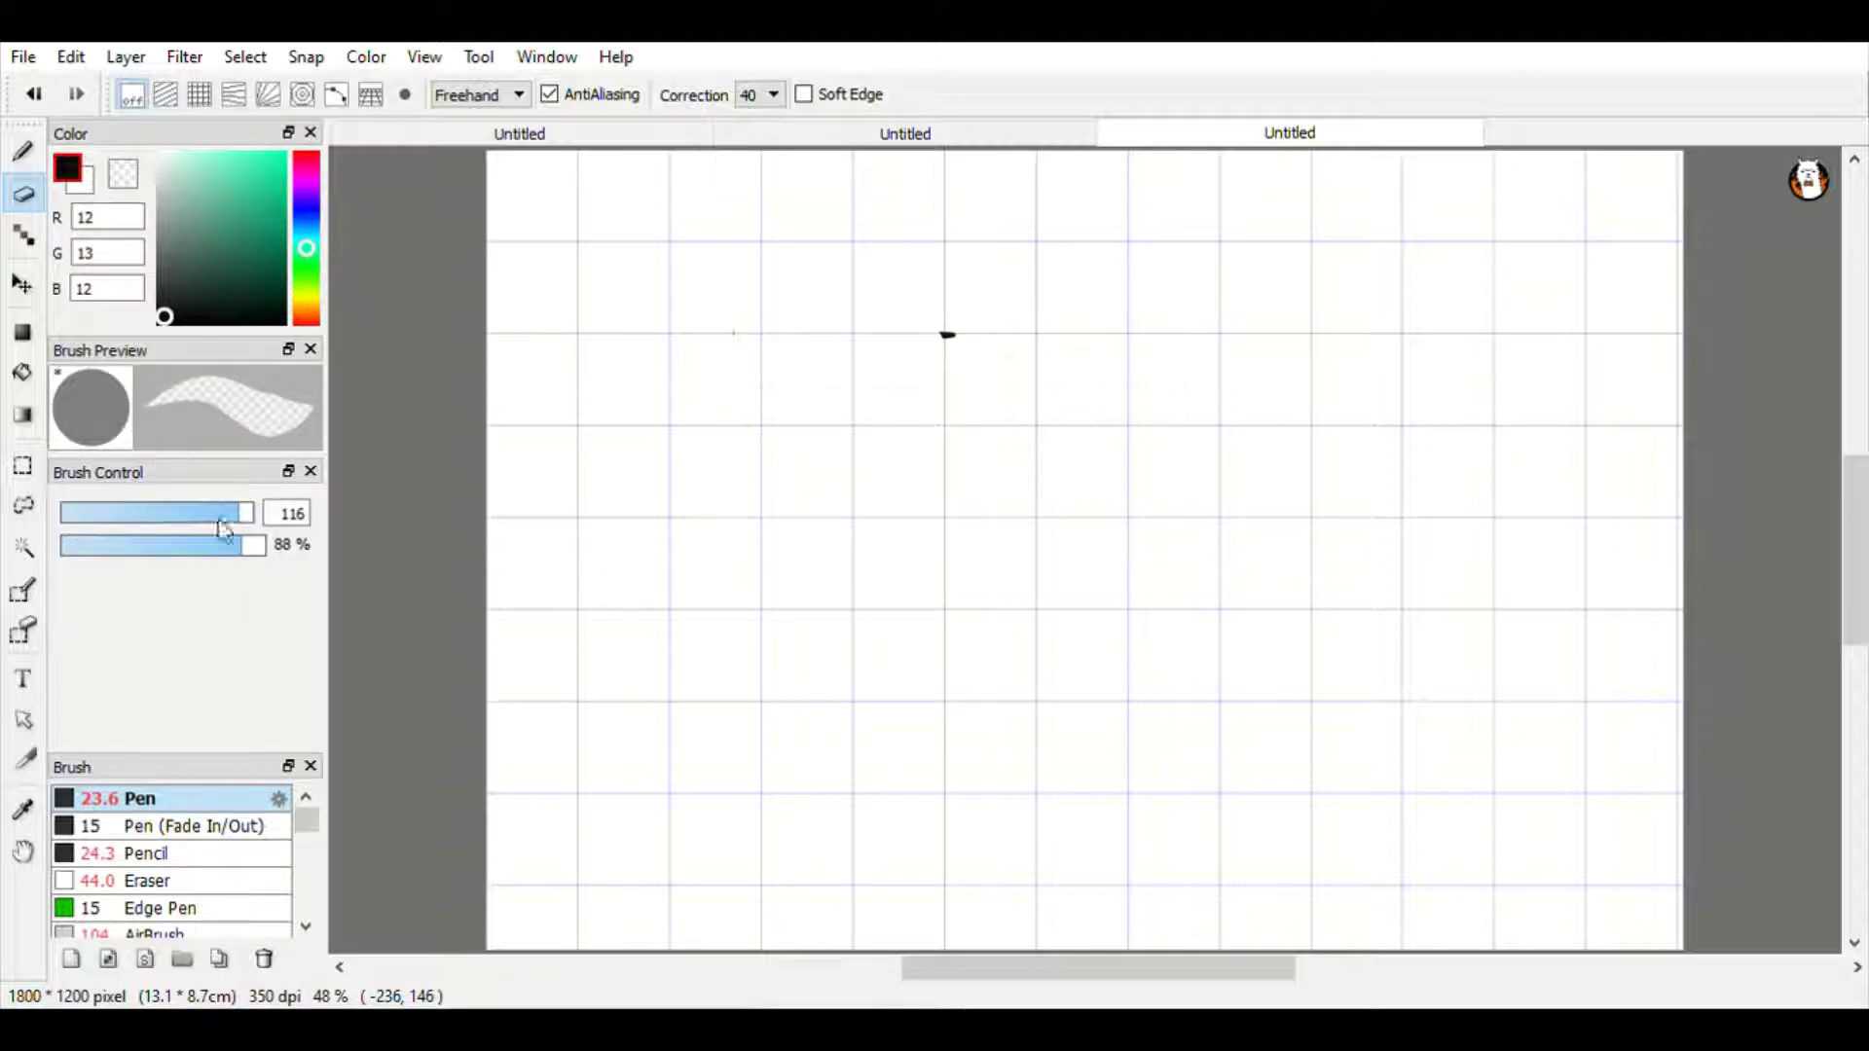
Set the Eraser to size 127 and 44% opacity, and partly erase the remaining black mark on the third canvas.
left_click(182, 515)
left_click(253, 515)
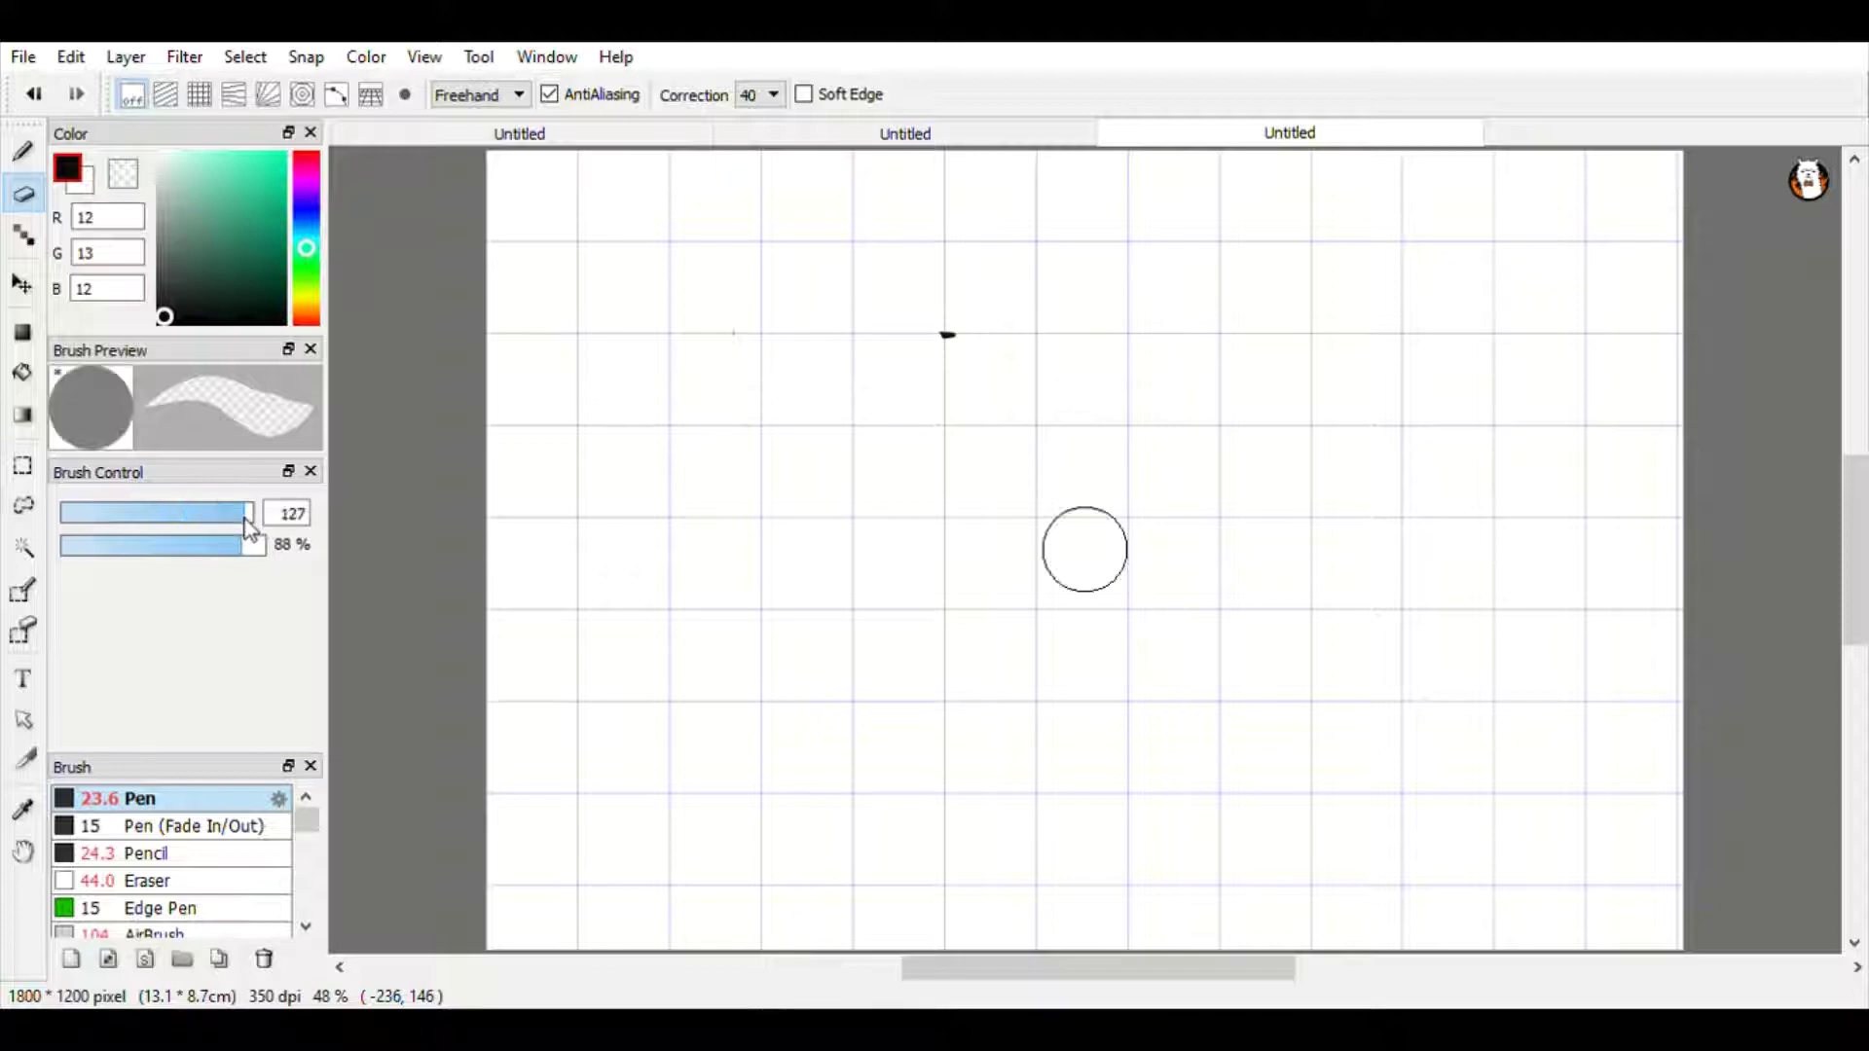
left_click(265, 547)
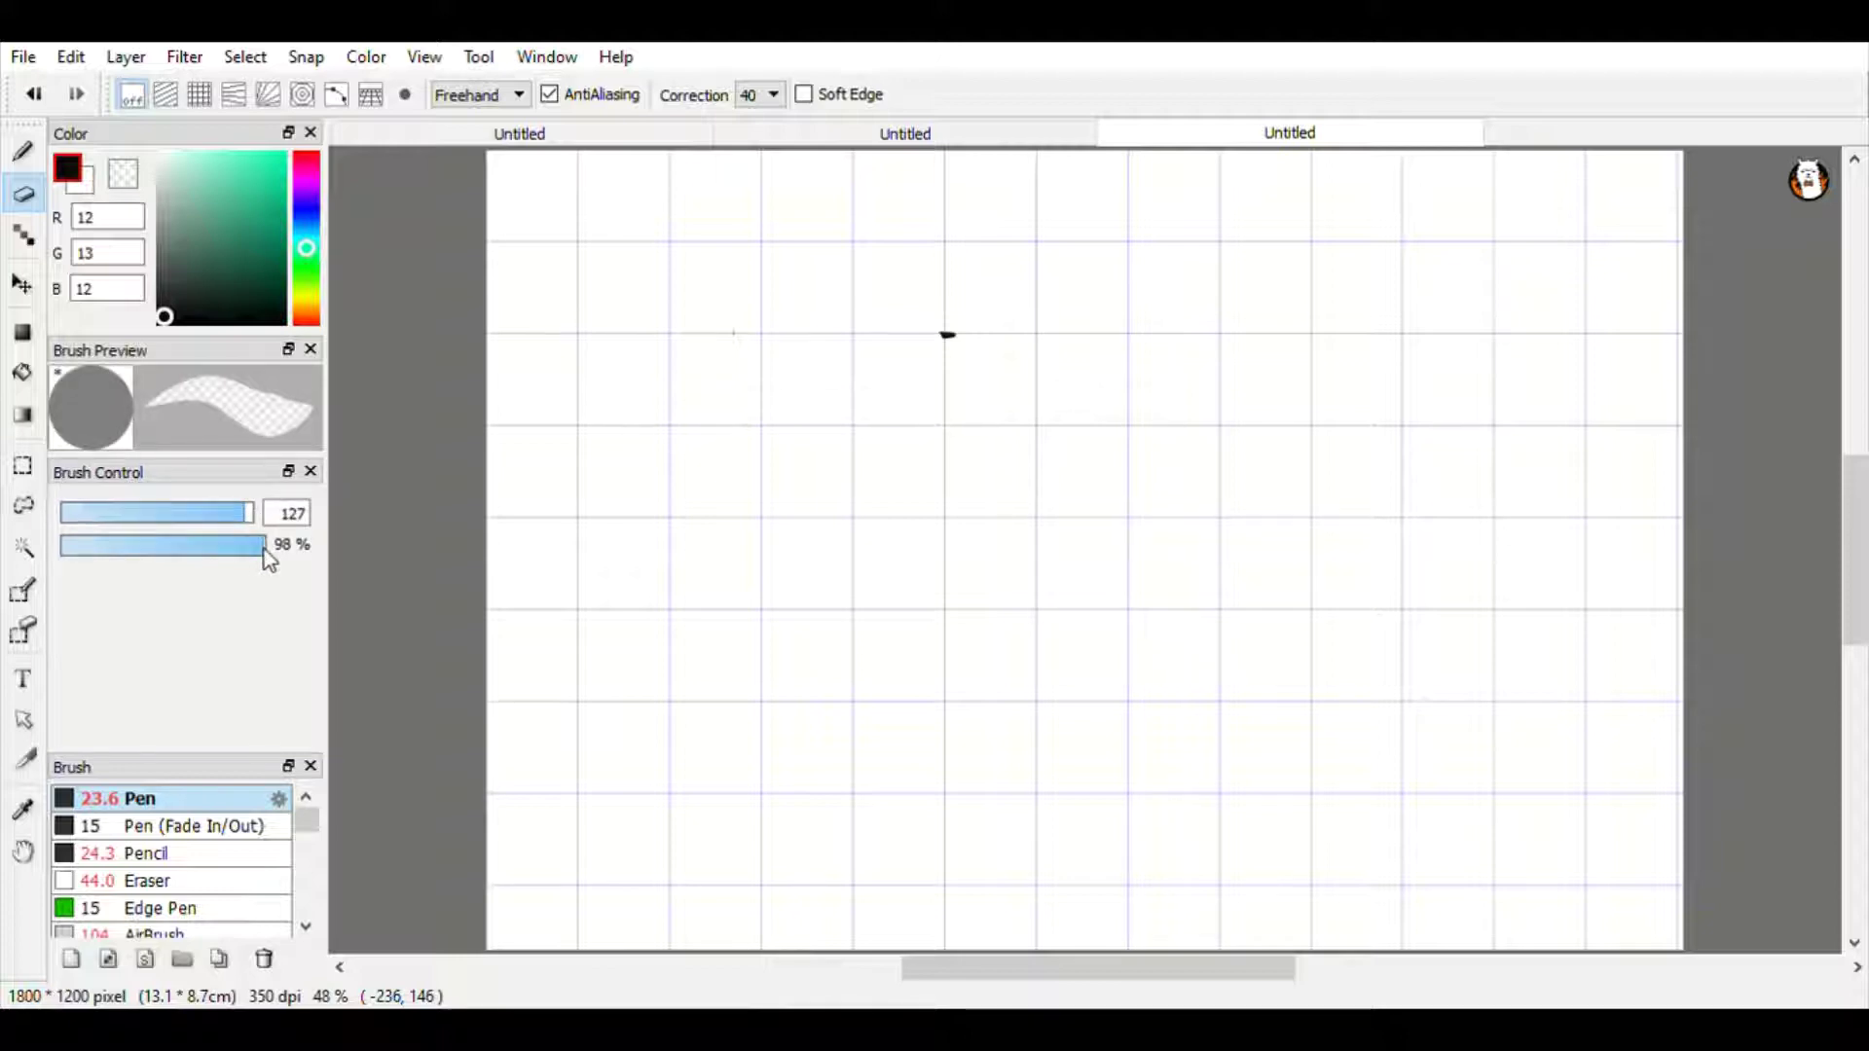
left_click(151, 547)
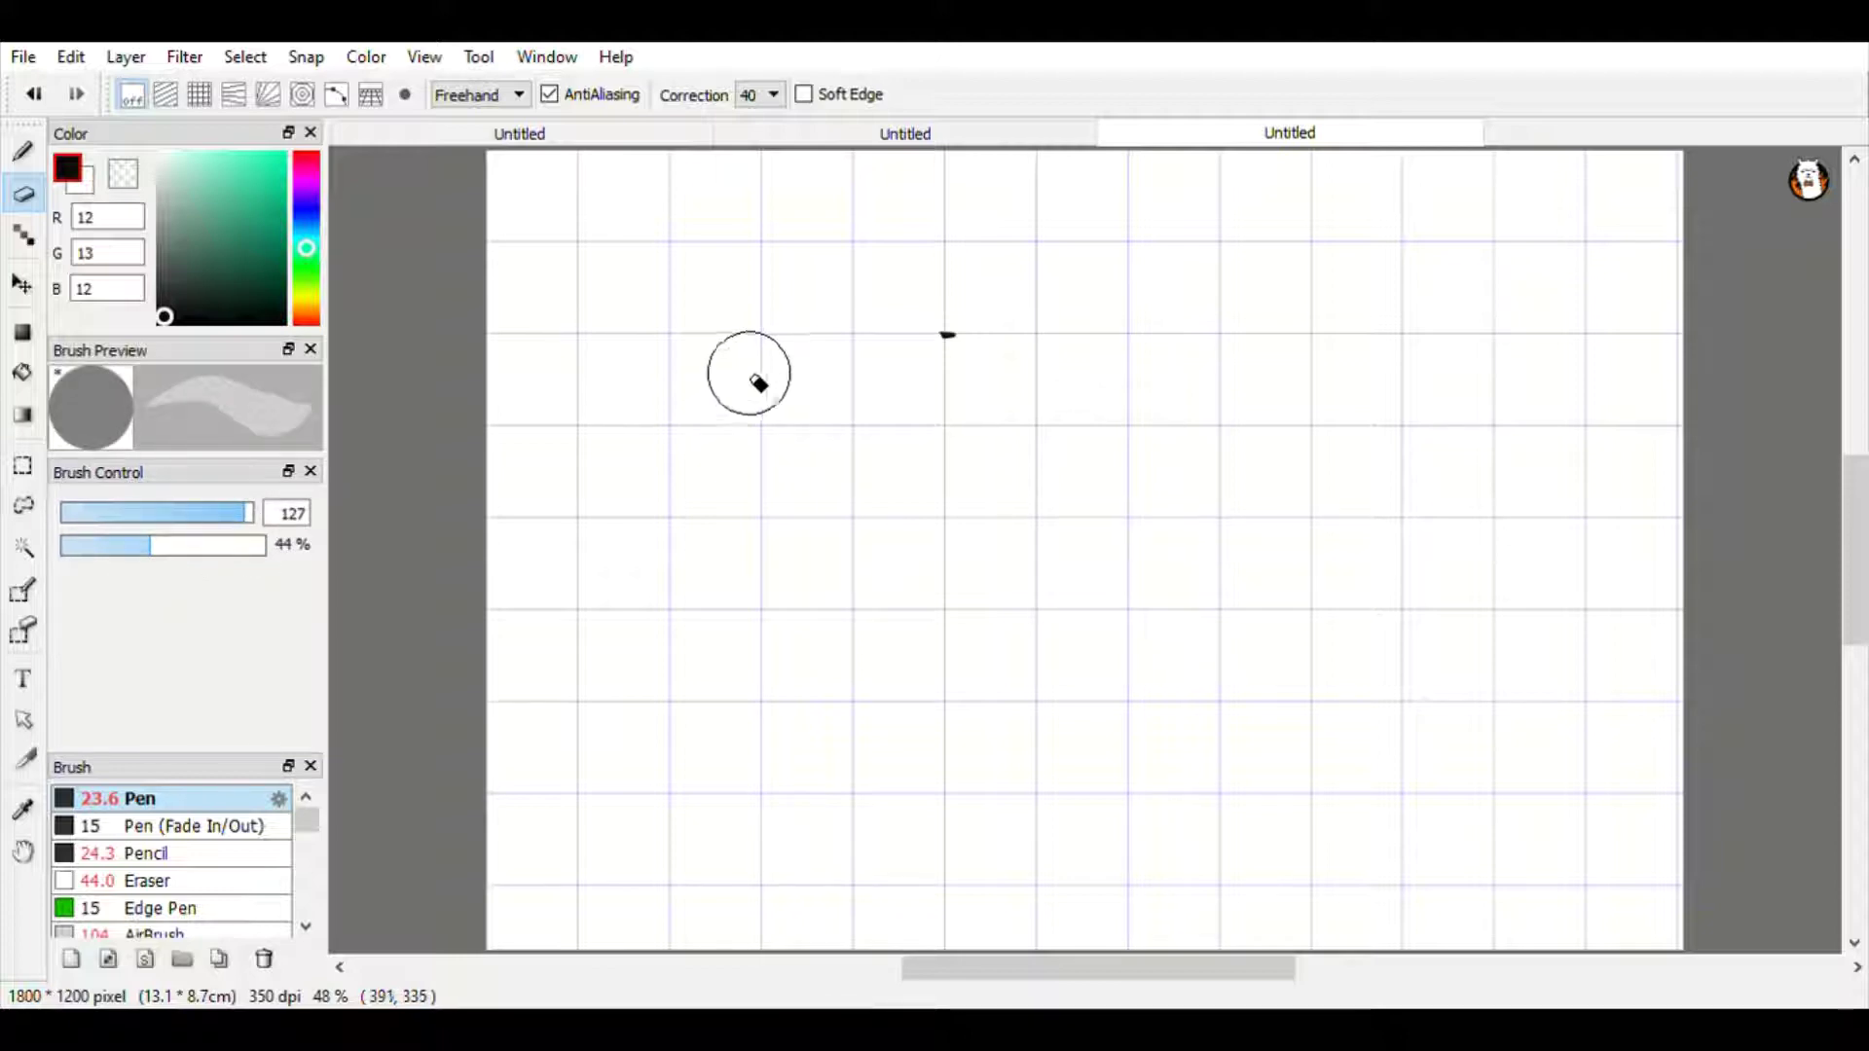
left_click_drag(905, 383, 1343, 392)
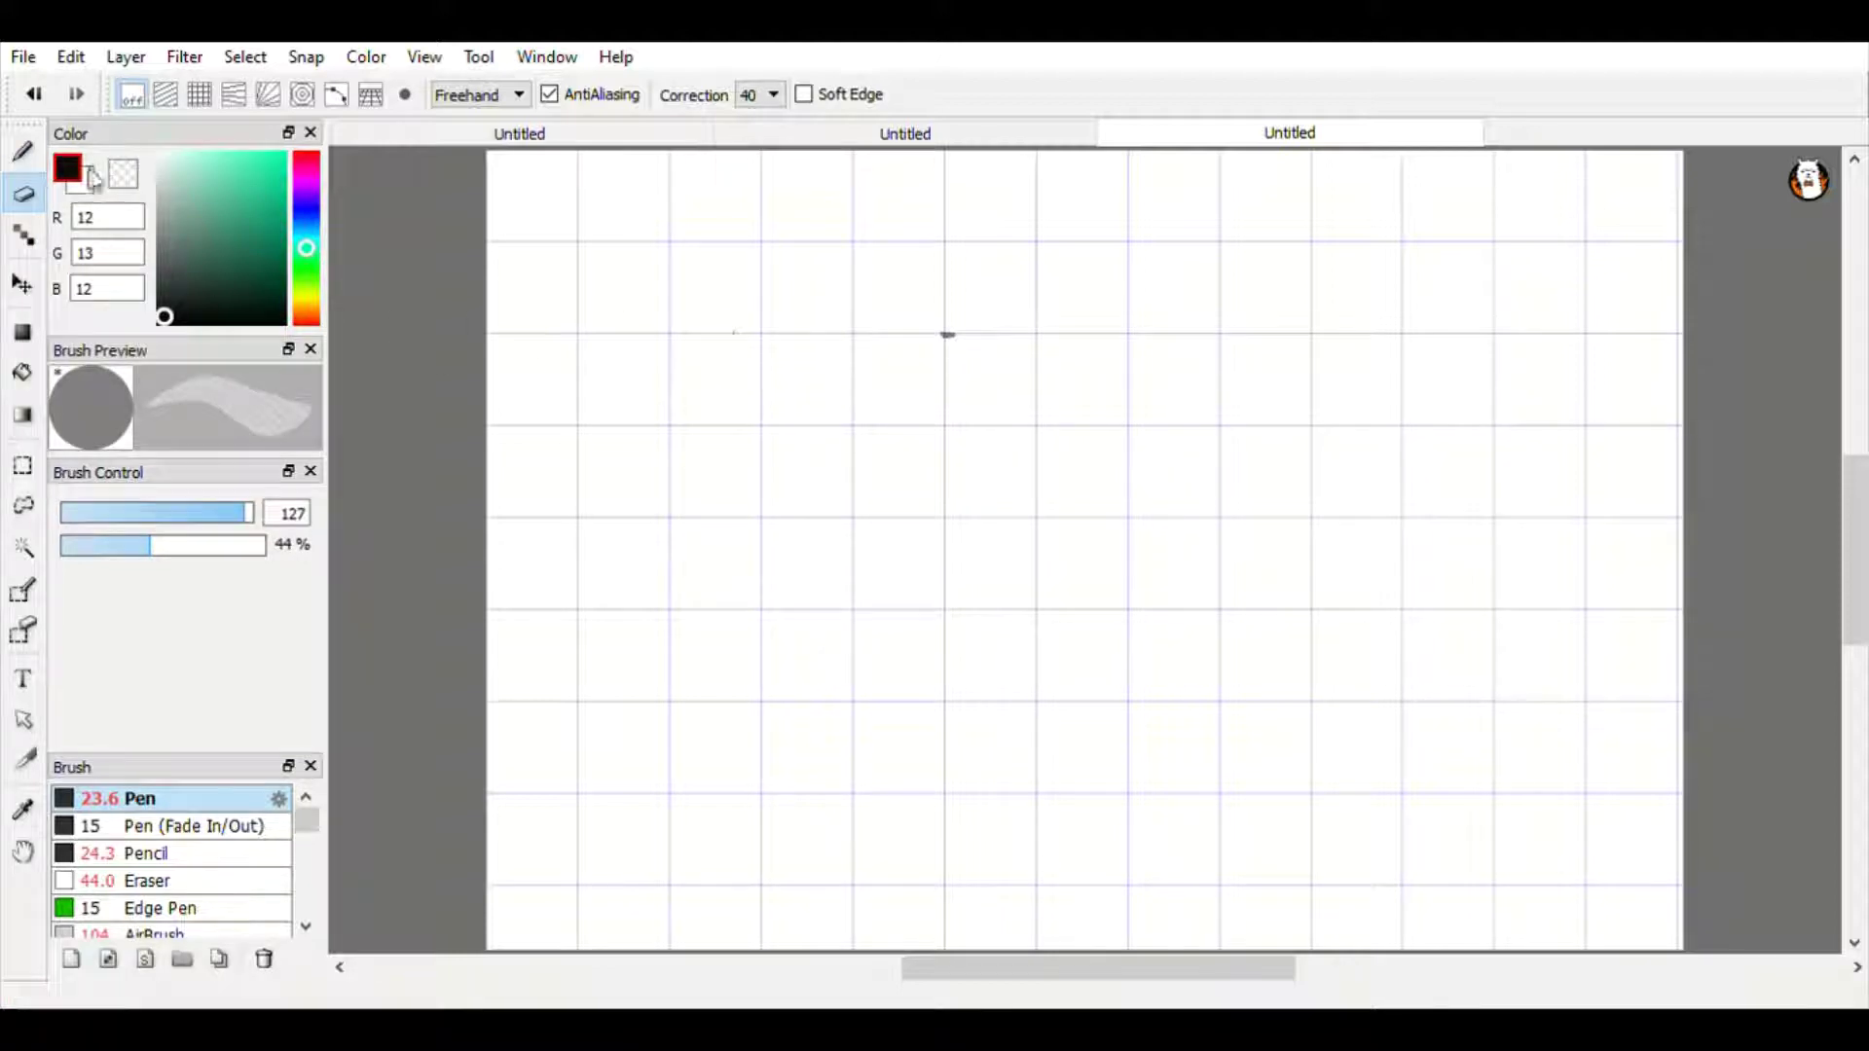
Draw large looping black scribbles and a short stroke above them with the Pen at 100% opacity.
left_click(21, 152)
mouse_move(1149, 352)
left_mouse_down()
mouse_move(1047, 273)
mouse_move(738, 481)
mouse_move(939, 625)
mouse_move(1267, 440)
mouse_move(787, 425)
mouse_move(794, 727)
mouse_move(1292, 631)
mouse_move(729, 601)
mouse_move(659, 801)
mouse_move(1252, 765)
mouse_move(736, 721)
mouse_move(821, 936)
mouse_move(1174, 759)
mouse_move(1336, 612)
mouse_move(1326, 457)
mouse_move(1166, 392)
mouse_move(1276, 341)
mouse_move(1474, 380)
mouse_move(1524, 641)
mouse_move(1367, 682)
mouse_move(1225, 487)
mouse_move(1241, 403)
mouse_move(913, 311)
mouse_move(709, 315)
mouse_move(605, 424)
mouse_move(919, 454)
mouse_move(900, 382)
left_mouse_up()
left_click_drag(734, 212, 997, 183)
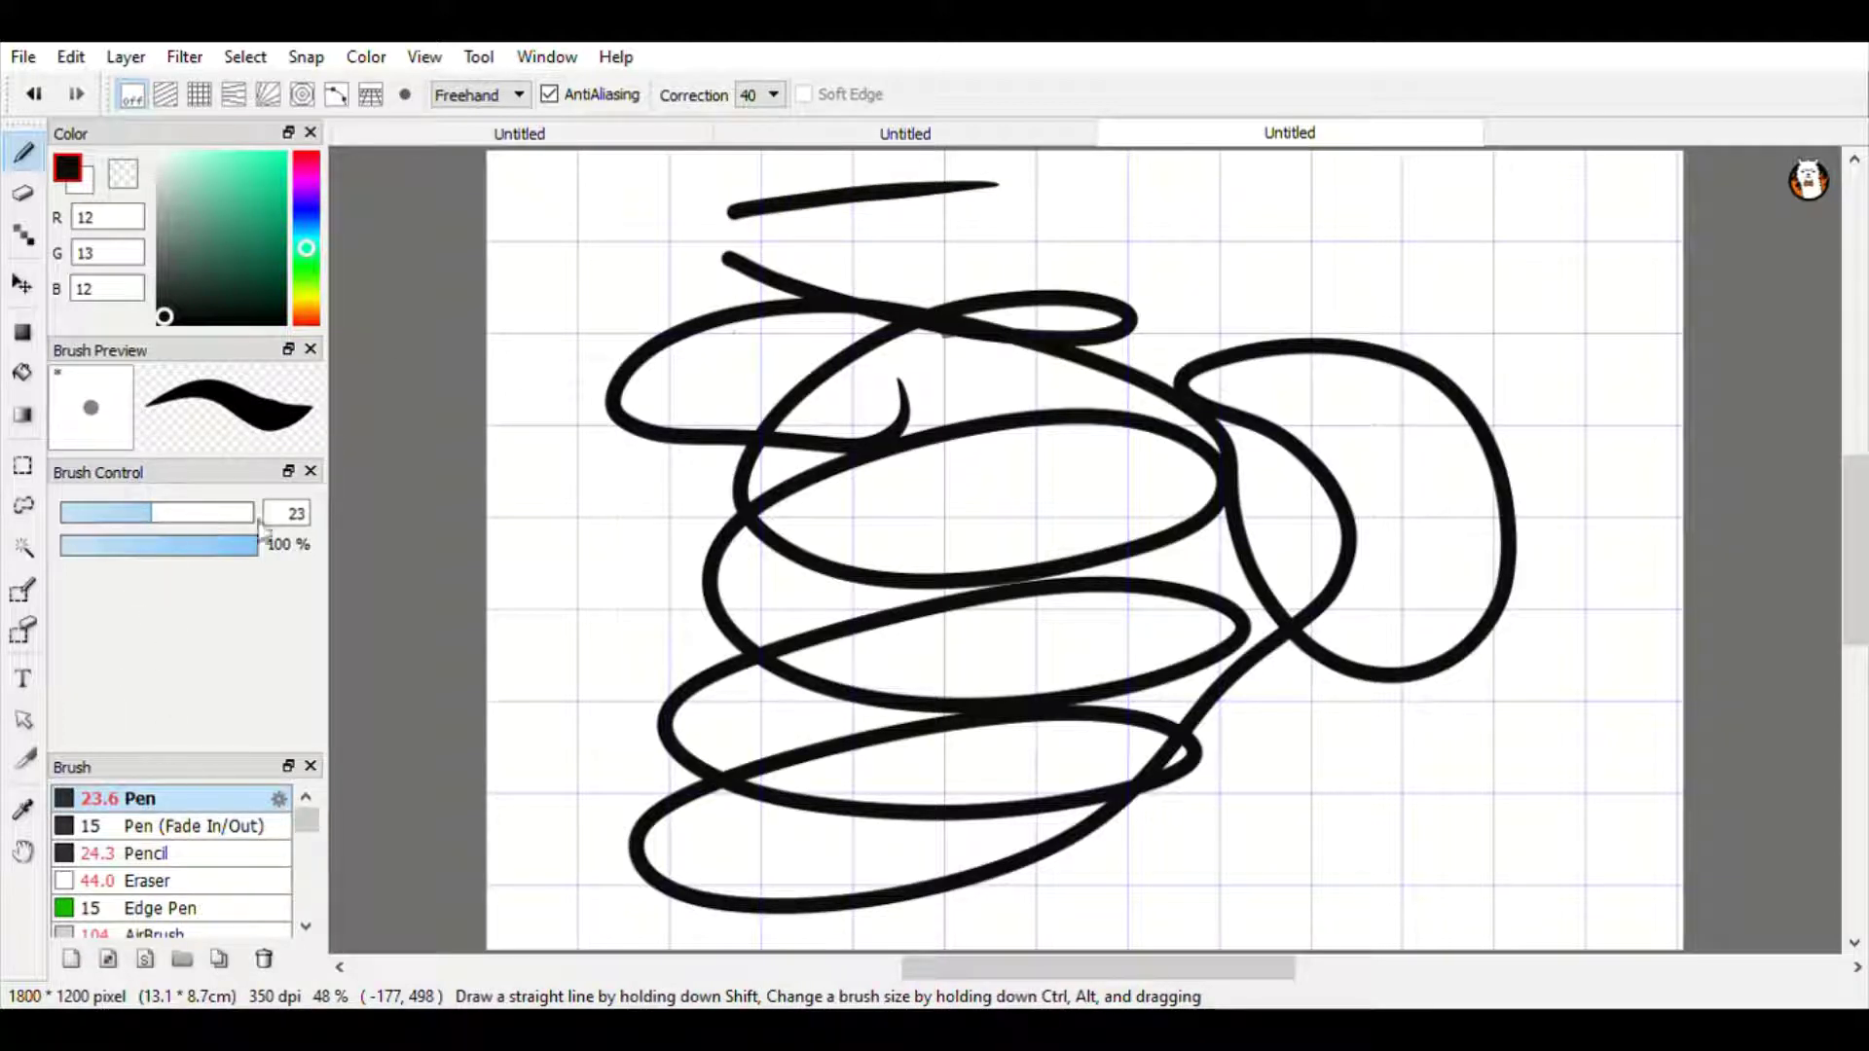
Set the Pen's opacity to 25% and draw long wavy translucent strokes across the black loops.
left_click_drag(248, 549, 113, 570)
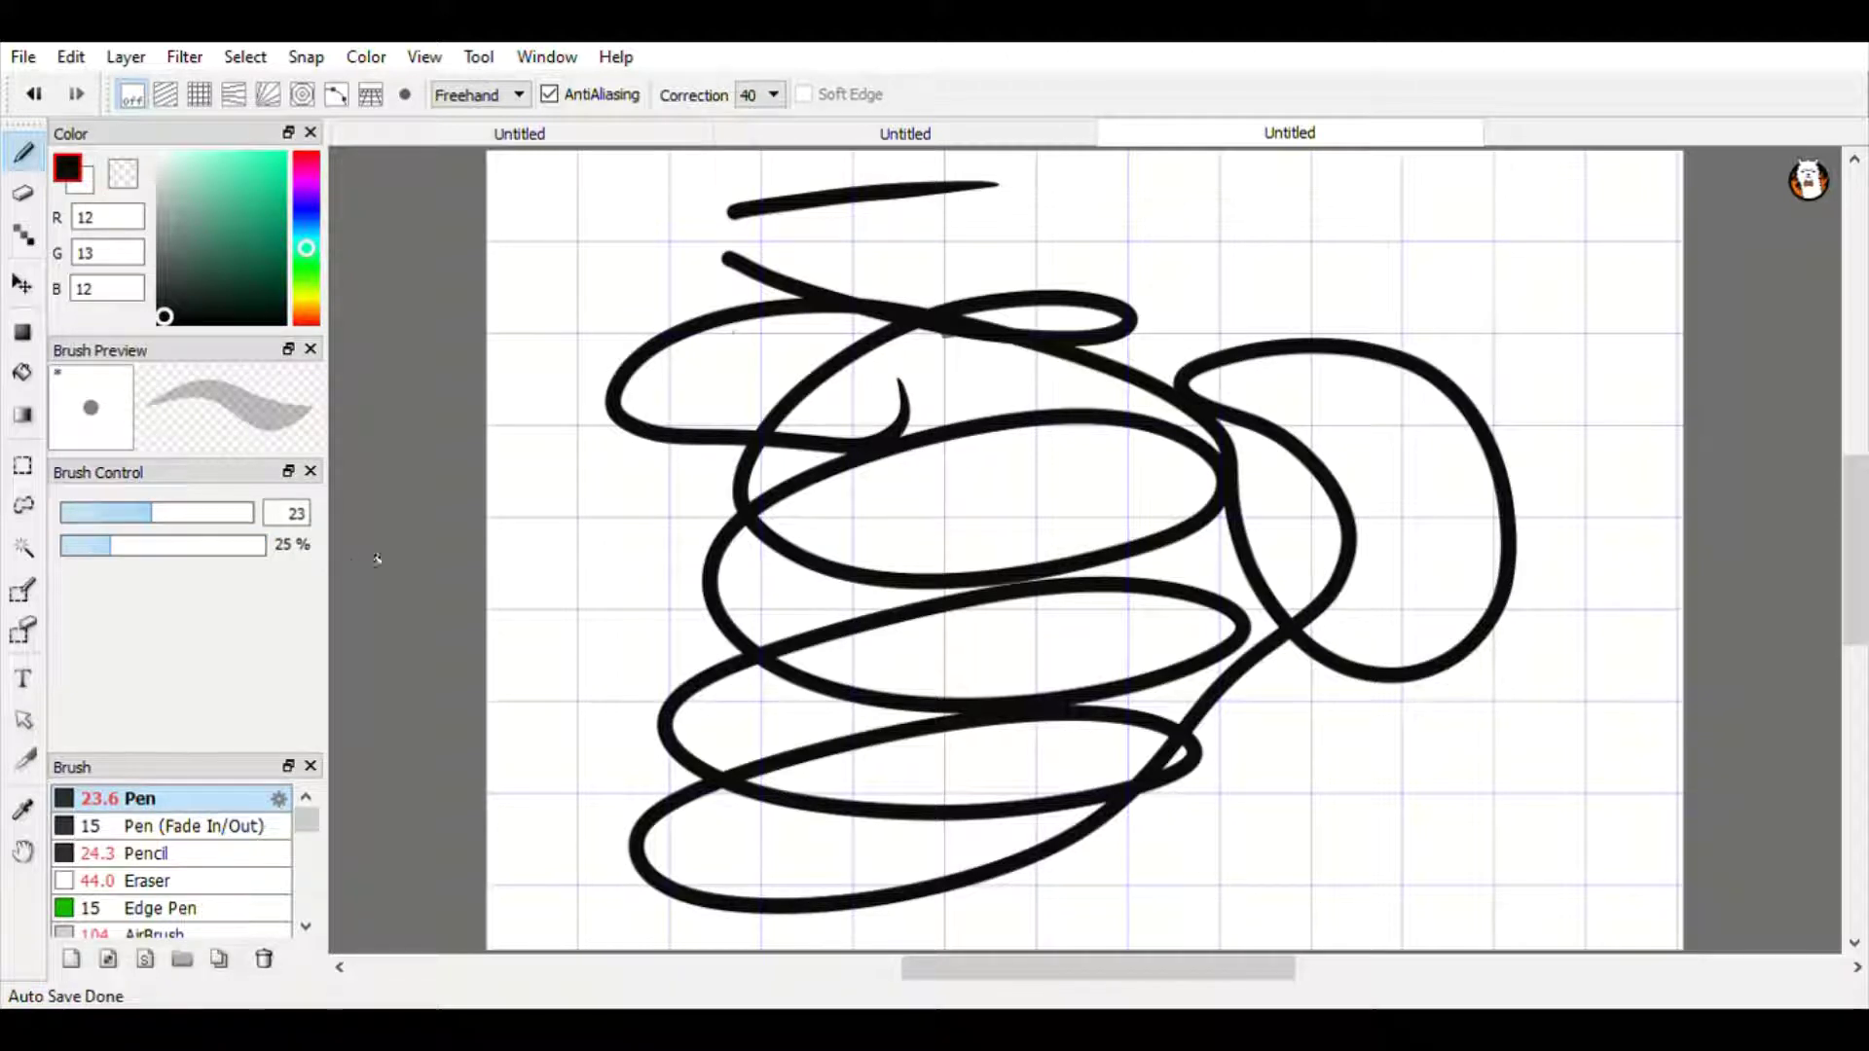
mouse_move(595, 242)
left_mouse_down()
mouse_move(821, 272)
mouse_move(973, 246)
mouse_move(1324, 257)
mouse_move(1440, 360)
mouse_move(1480, 428)
mouse_move(1357, 492)
mouse_move(777, 360)
mouse_move(616, 358)
mouse_move(608, 428)
mouse_move(793, 516)
mouse_move(1061, 516)
mouse_move(1423, 665)
mouse_move(655, 639)
mouse_move(856, 721)
mouse_move(1304, 751)
left_mouse_up()
mouse_move(1523, 815)
left_mouse_down()
mouse_move(1367, 866)
mouse_move(549, 771)
mouse_move(813, 769)
mouse_move(880, 382)
mouse_move(867, 323)
mouse_move(964, 394)
left_mouse_up()
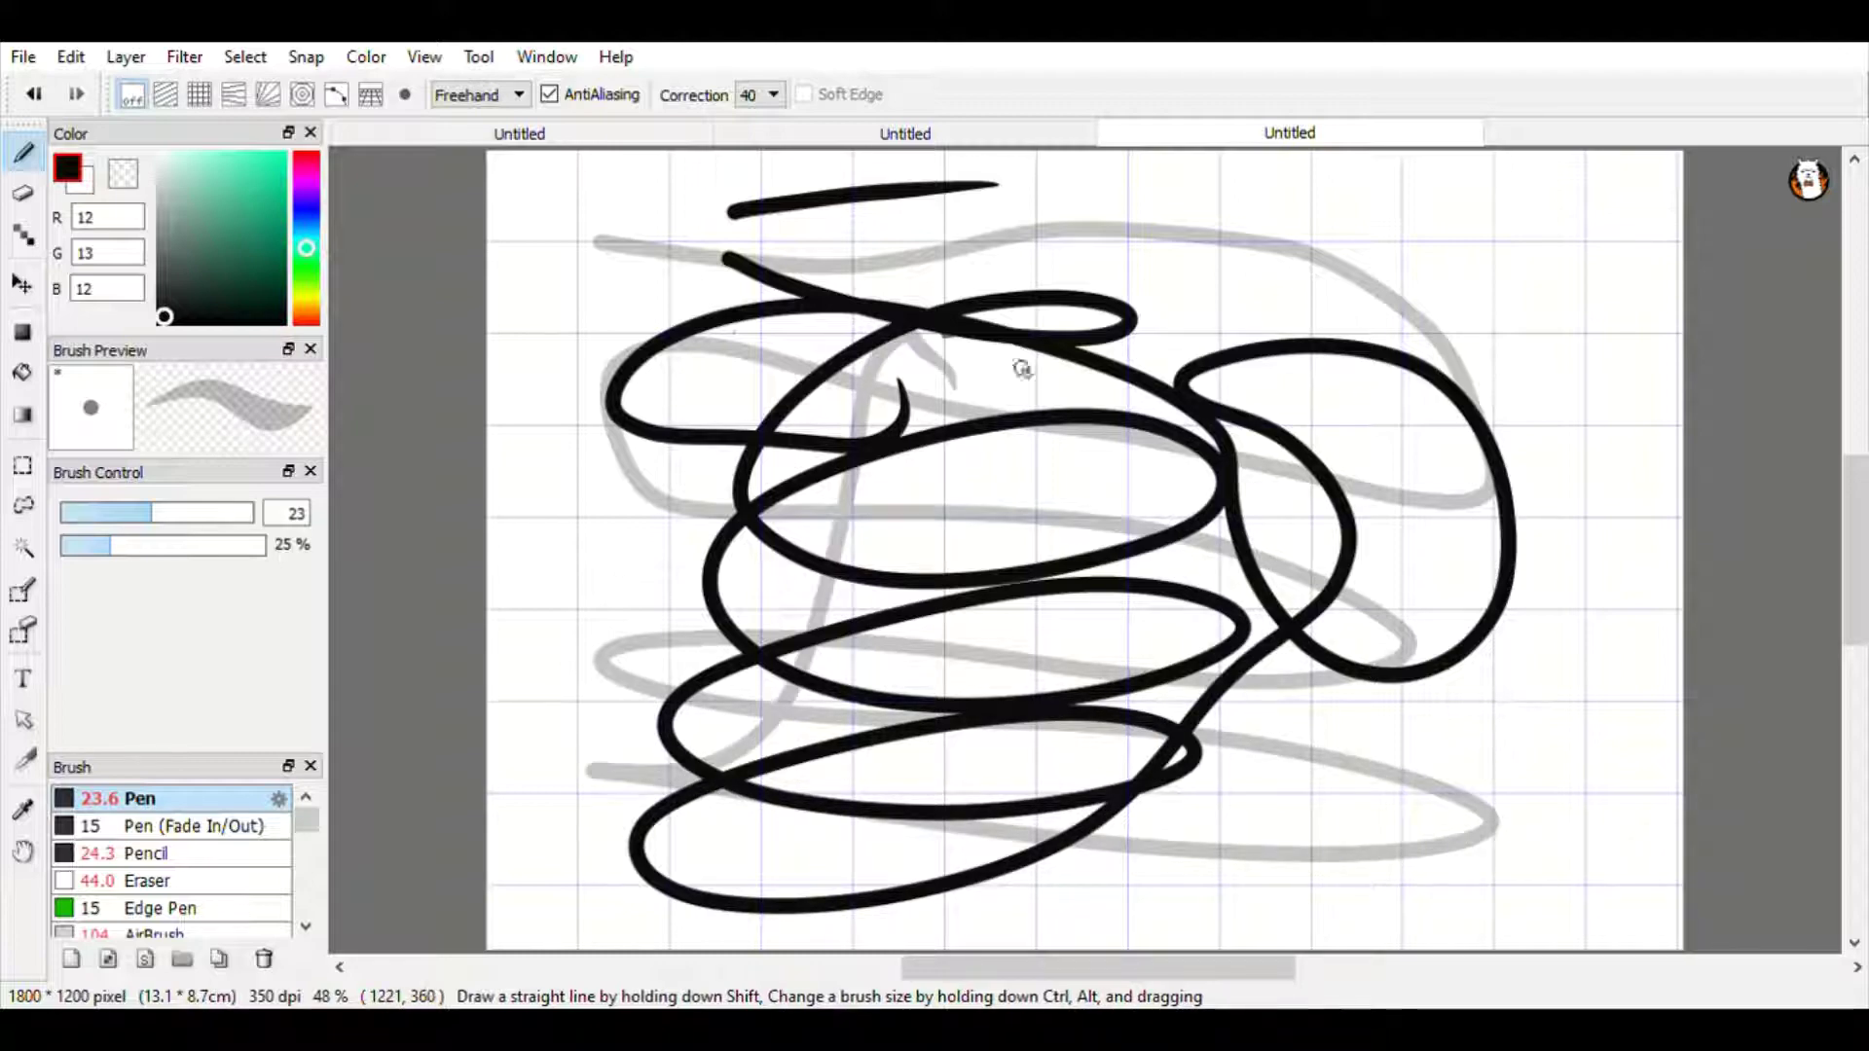
View the first canvas, return to the third, and create a new blank canvas as the fourth.
left_click(617, 146)
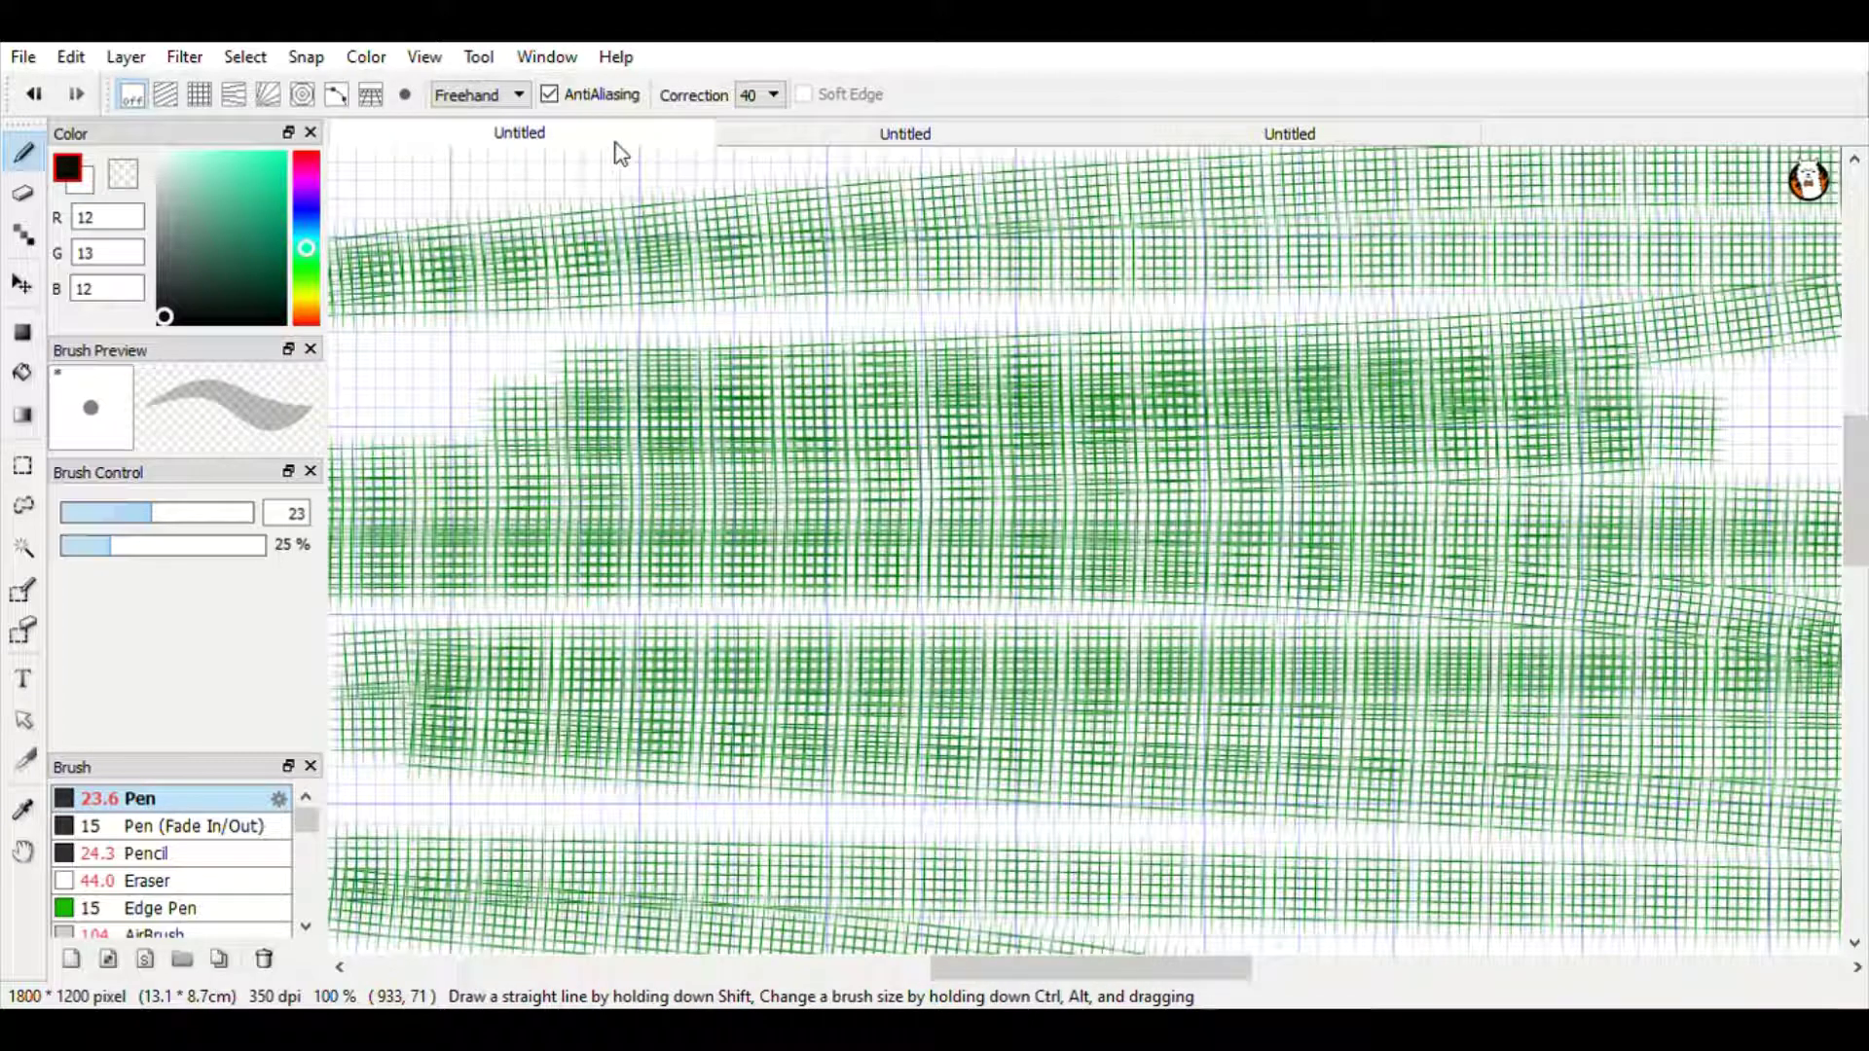
left_click(1430, 143)
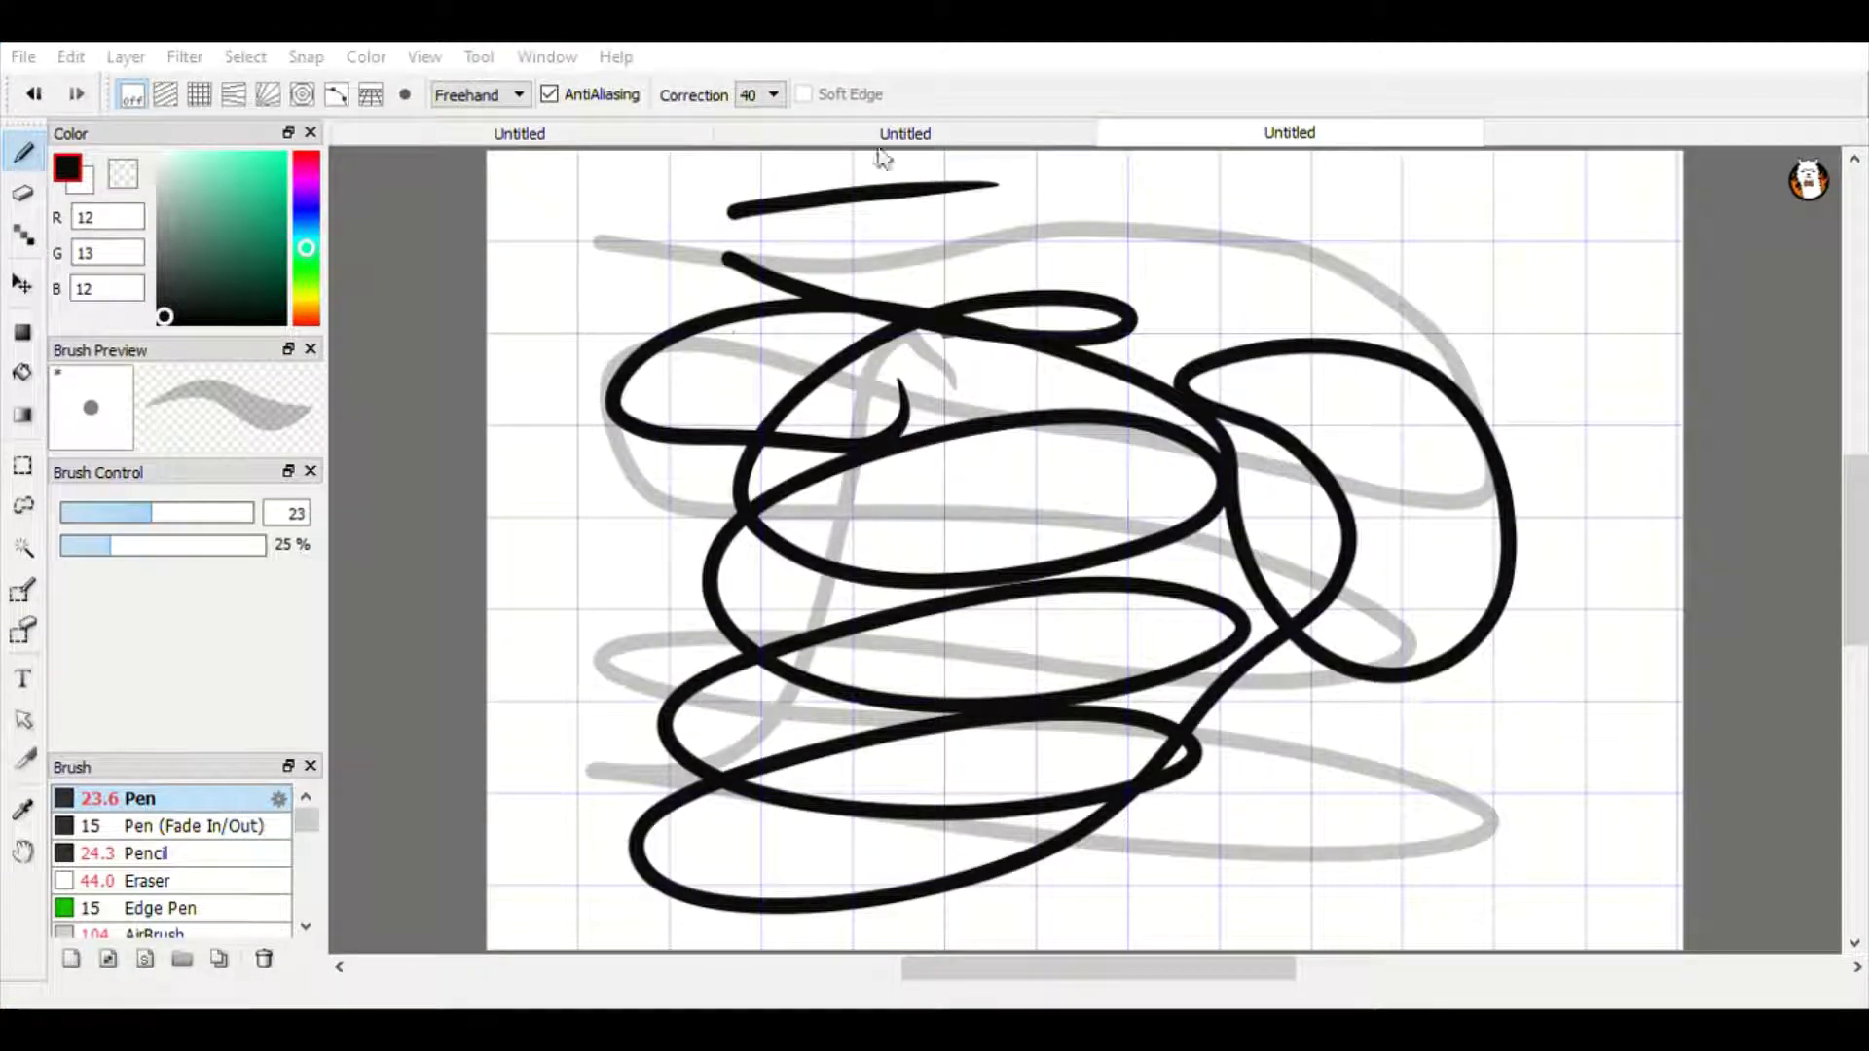
key("ctrl+n")
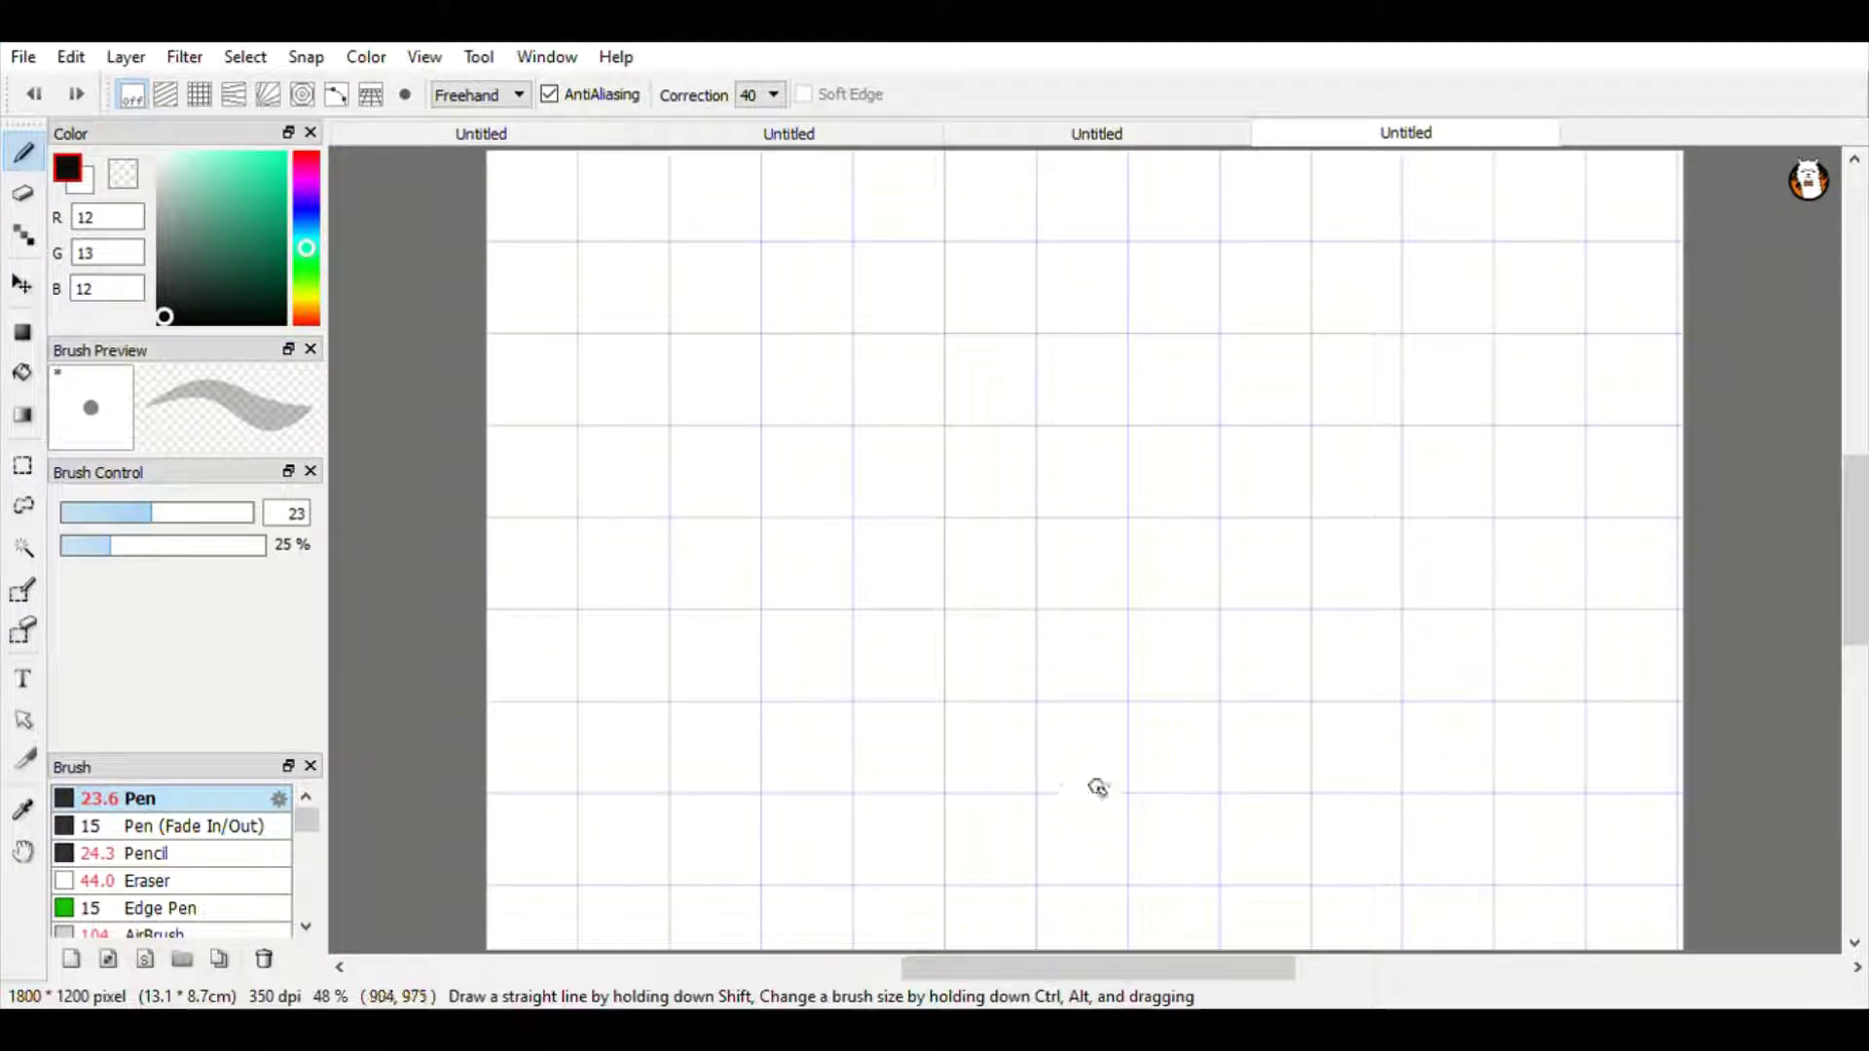